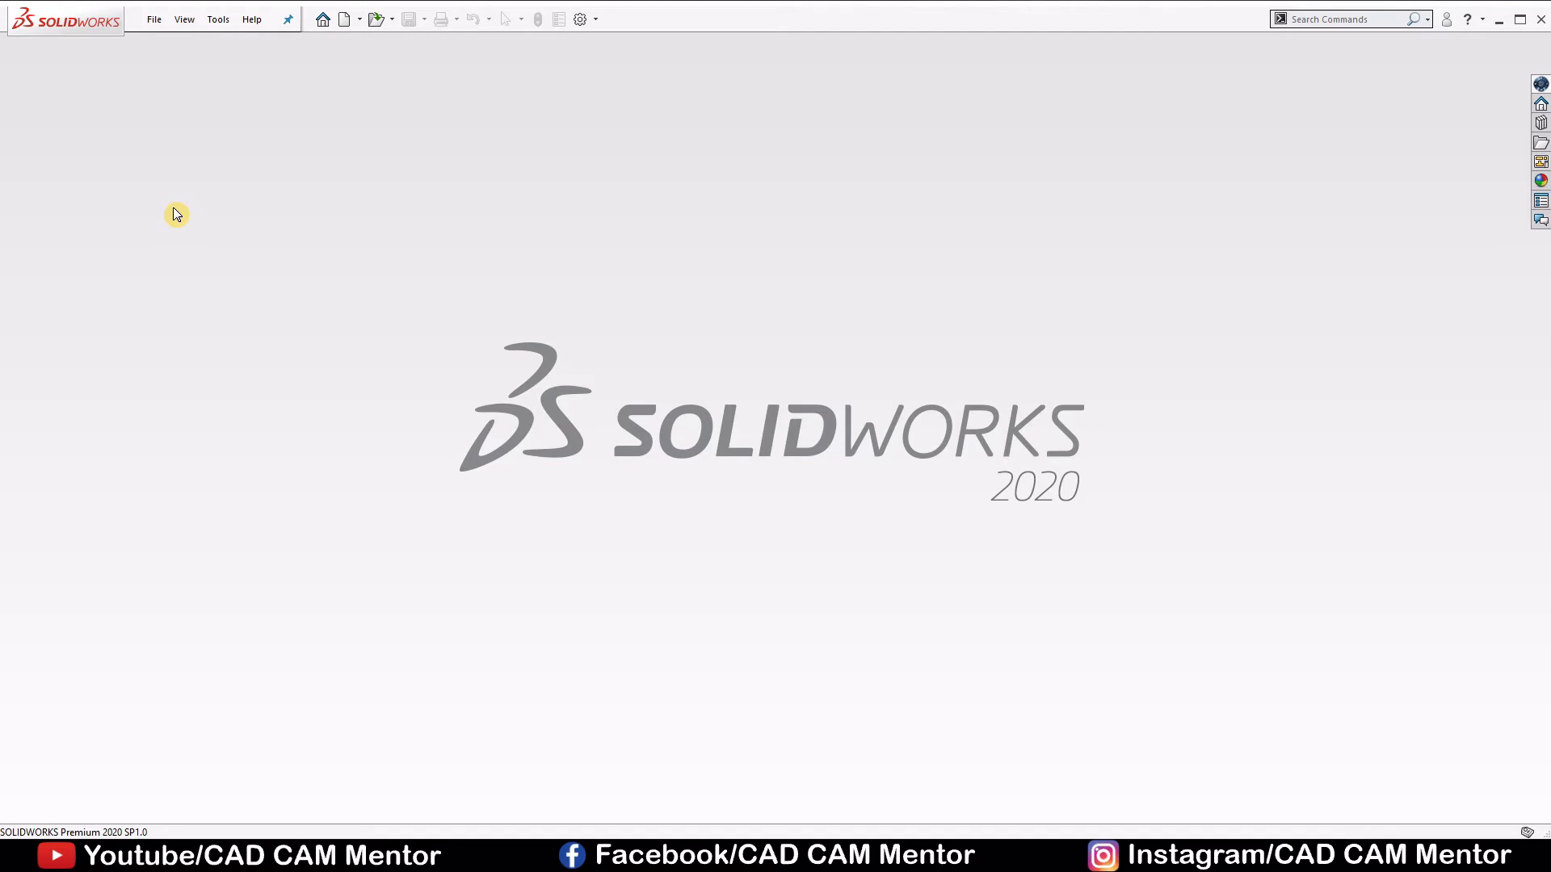
Create a new part document and set its unit system to MMGS
{"action": "left_click", "coordinate": [345, 20]}
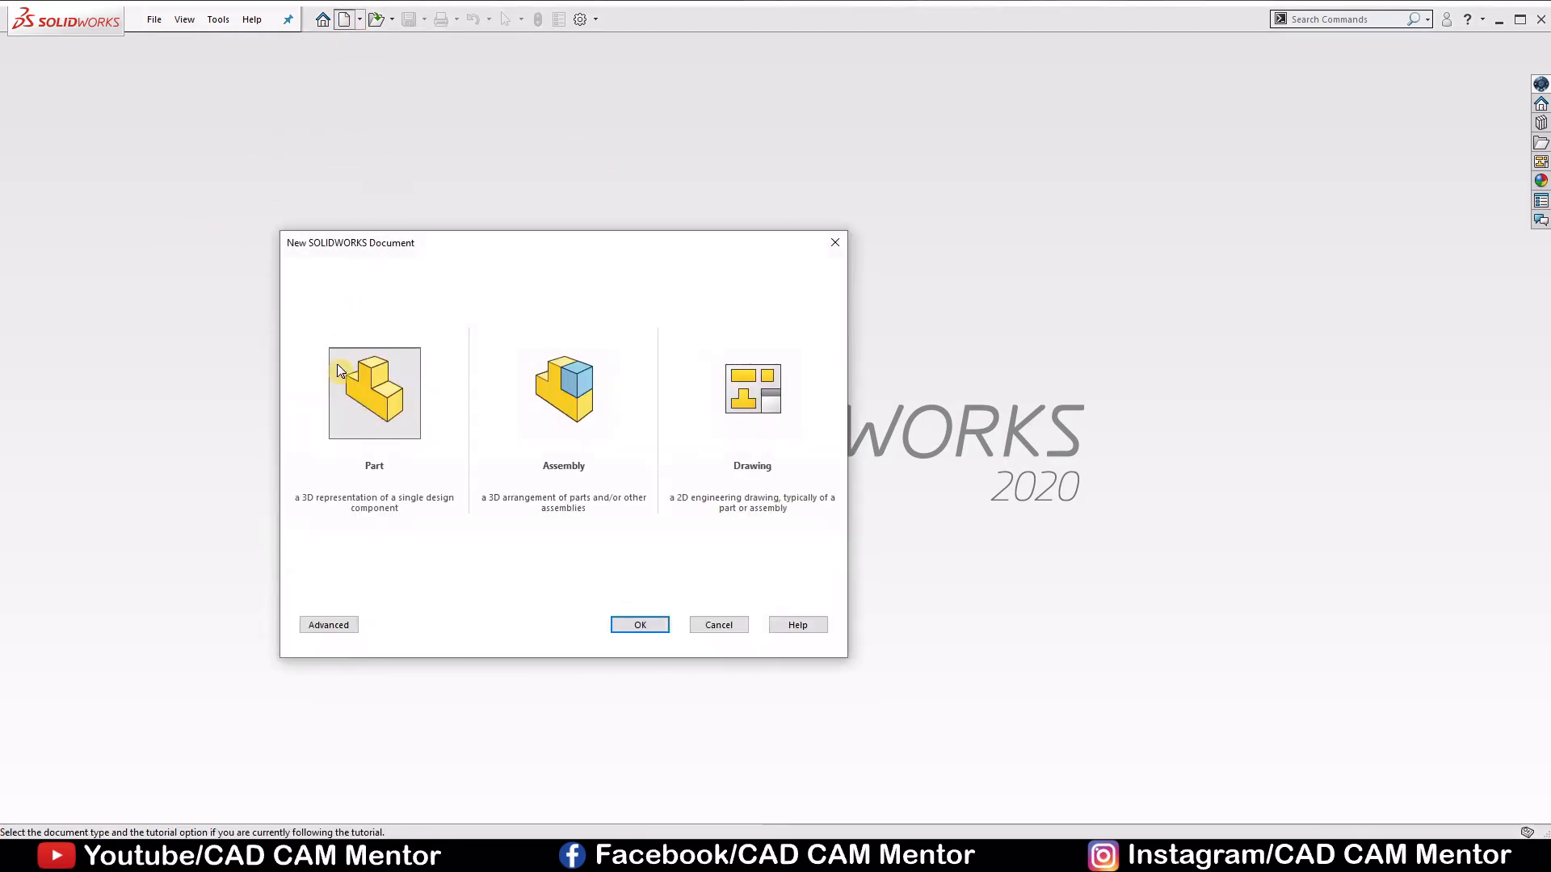
{"action": "left_click", "coordinate": [368, 394]}
{"action": "left_click", "coordinate": [644, 625]}
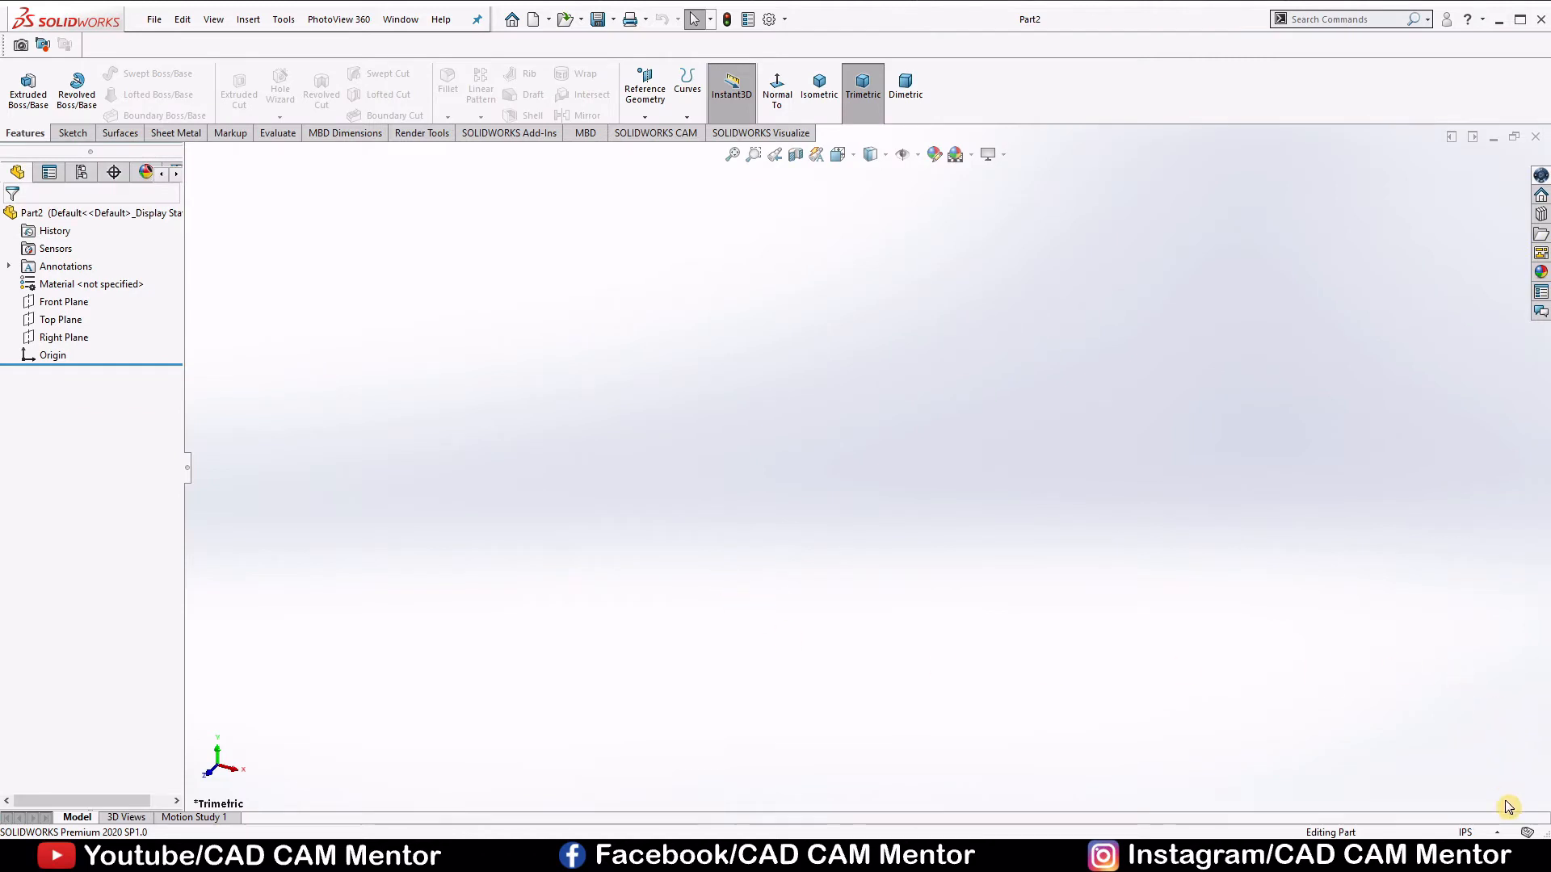
{"action": "left_click", "coordinate": [1497, 832]}
{"action": "left_click", "coordinate": [1490, 765]}
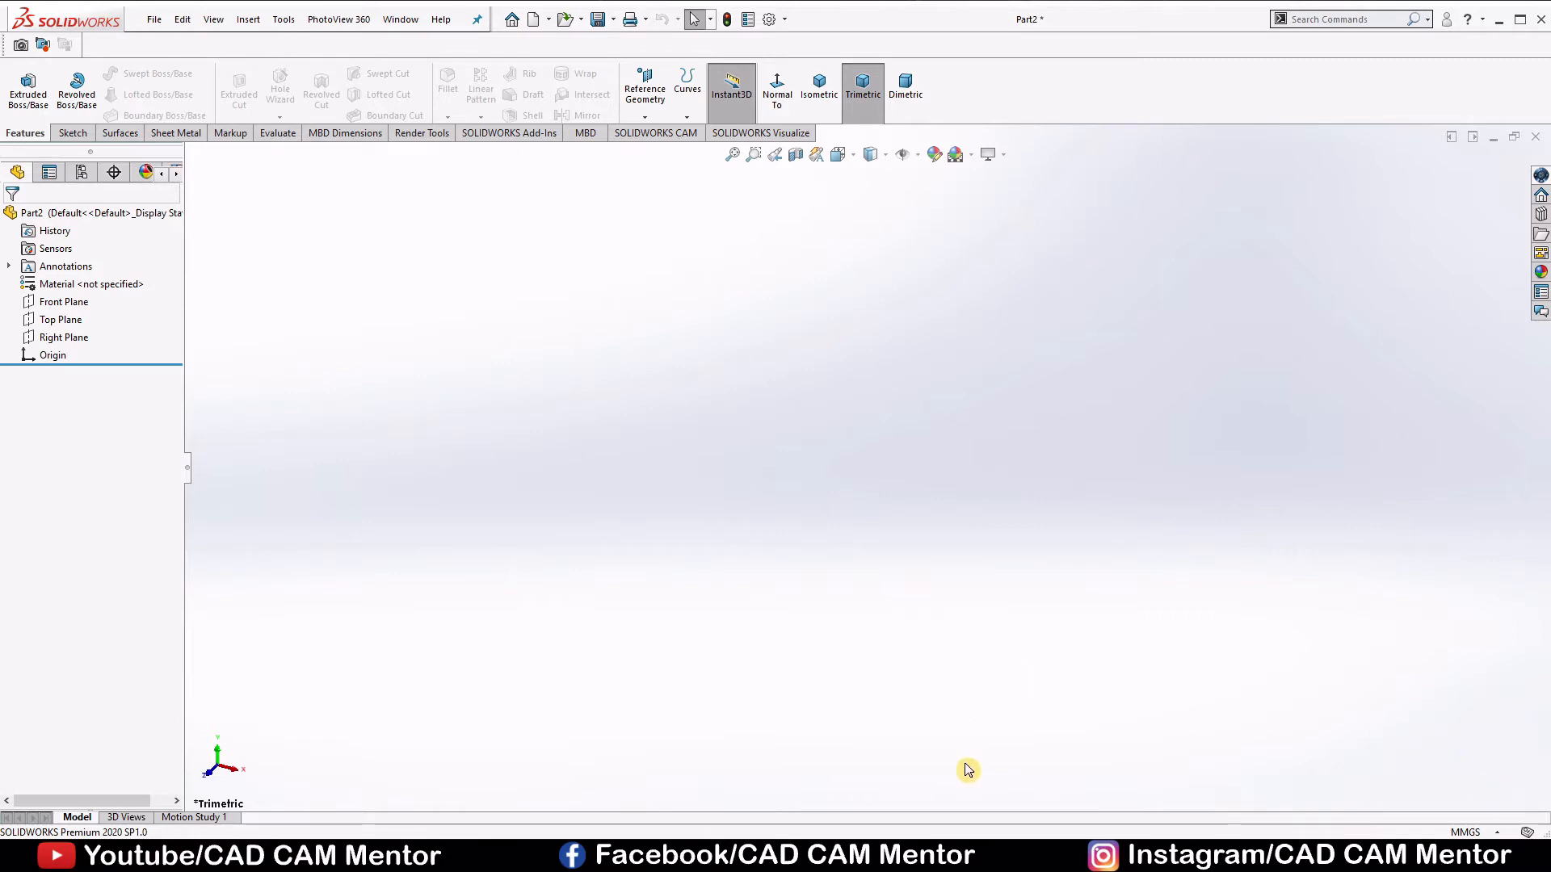
Review the reference drawing rib.1.png and start a sketch on the Front Plane
{"action": "left_click", "coordinate": [979, 855]}
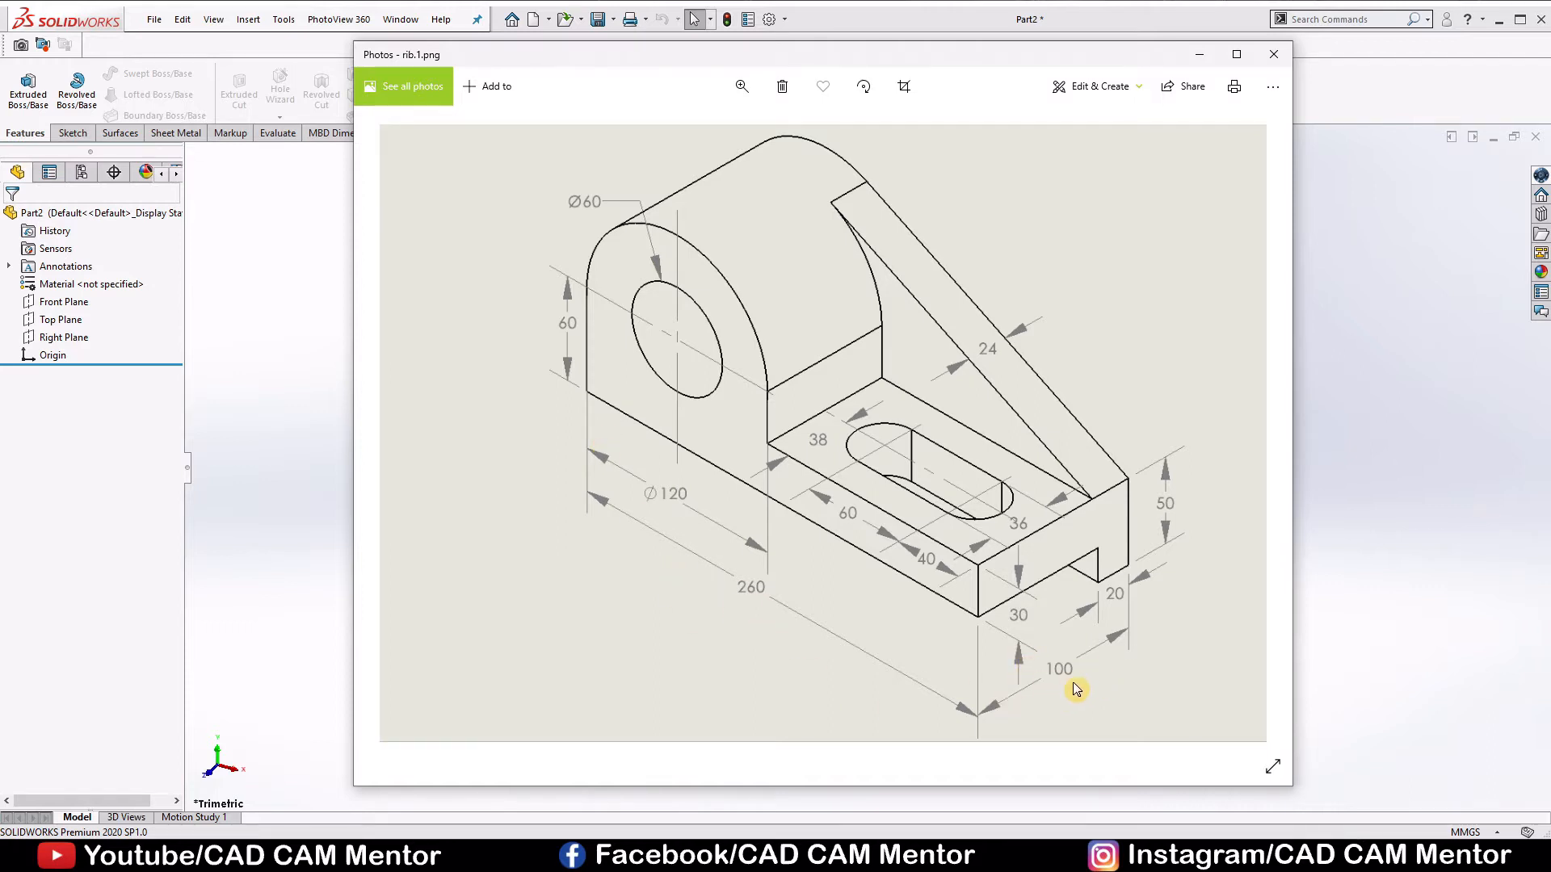
{"action": "left_click", "coordinate": [1199, 54]}
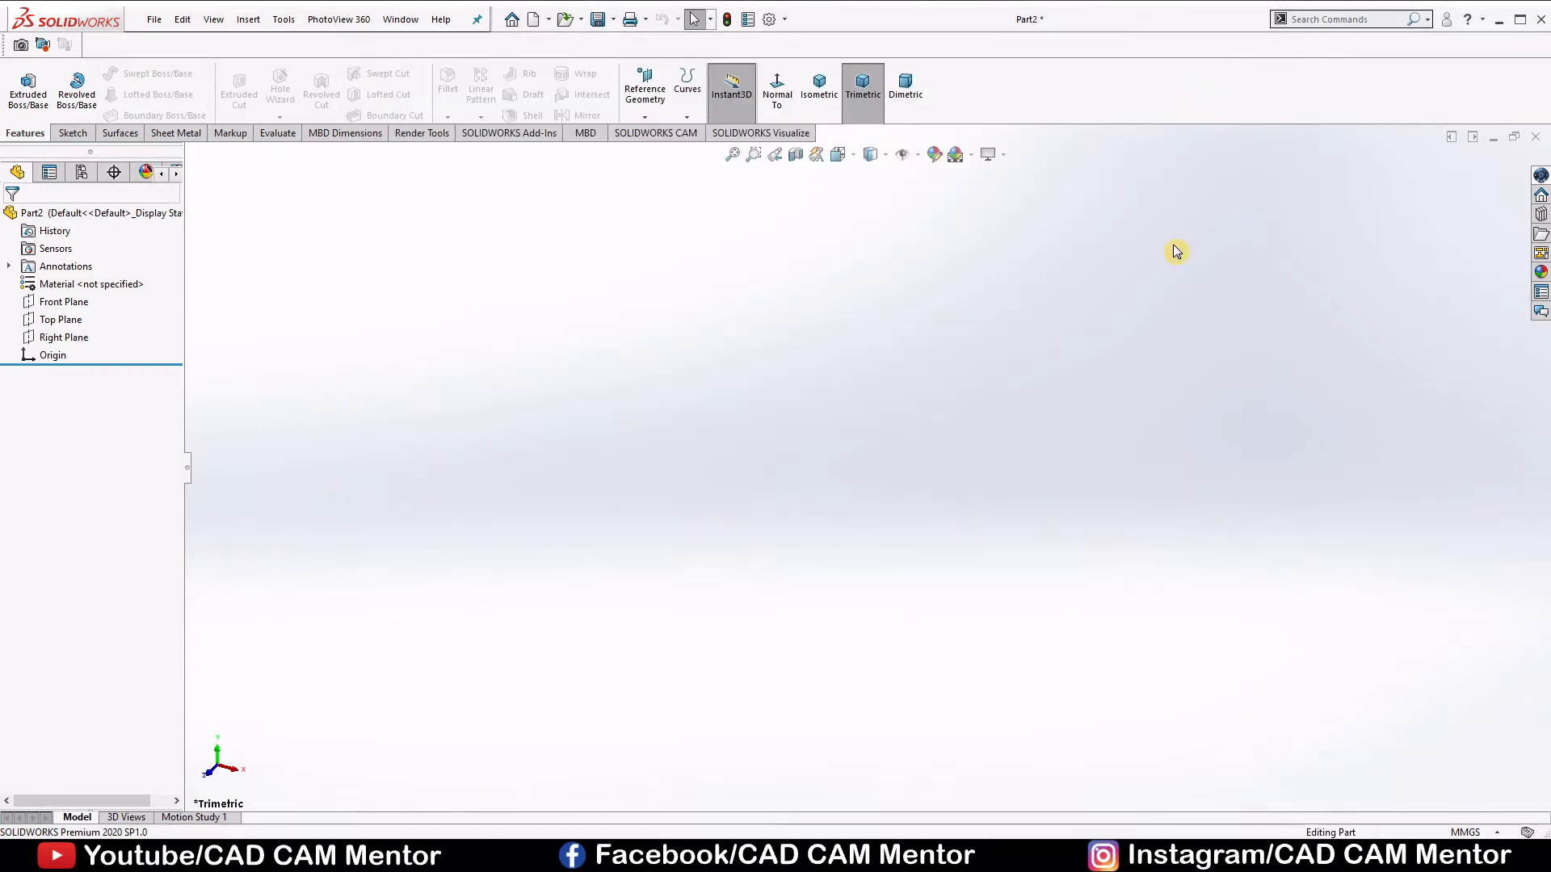
{"action": "left_click", "coordinate": [63, 301]}
{"action": "left_click", "coordinate": [79, 279]}
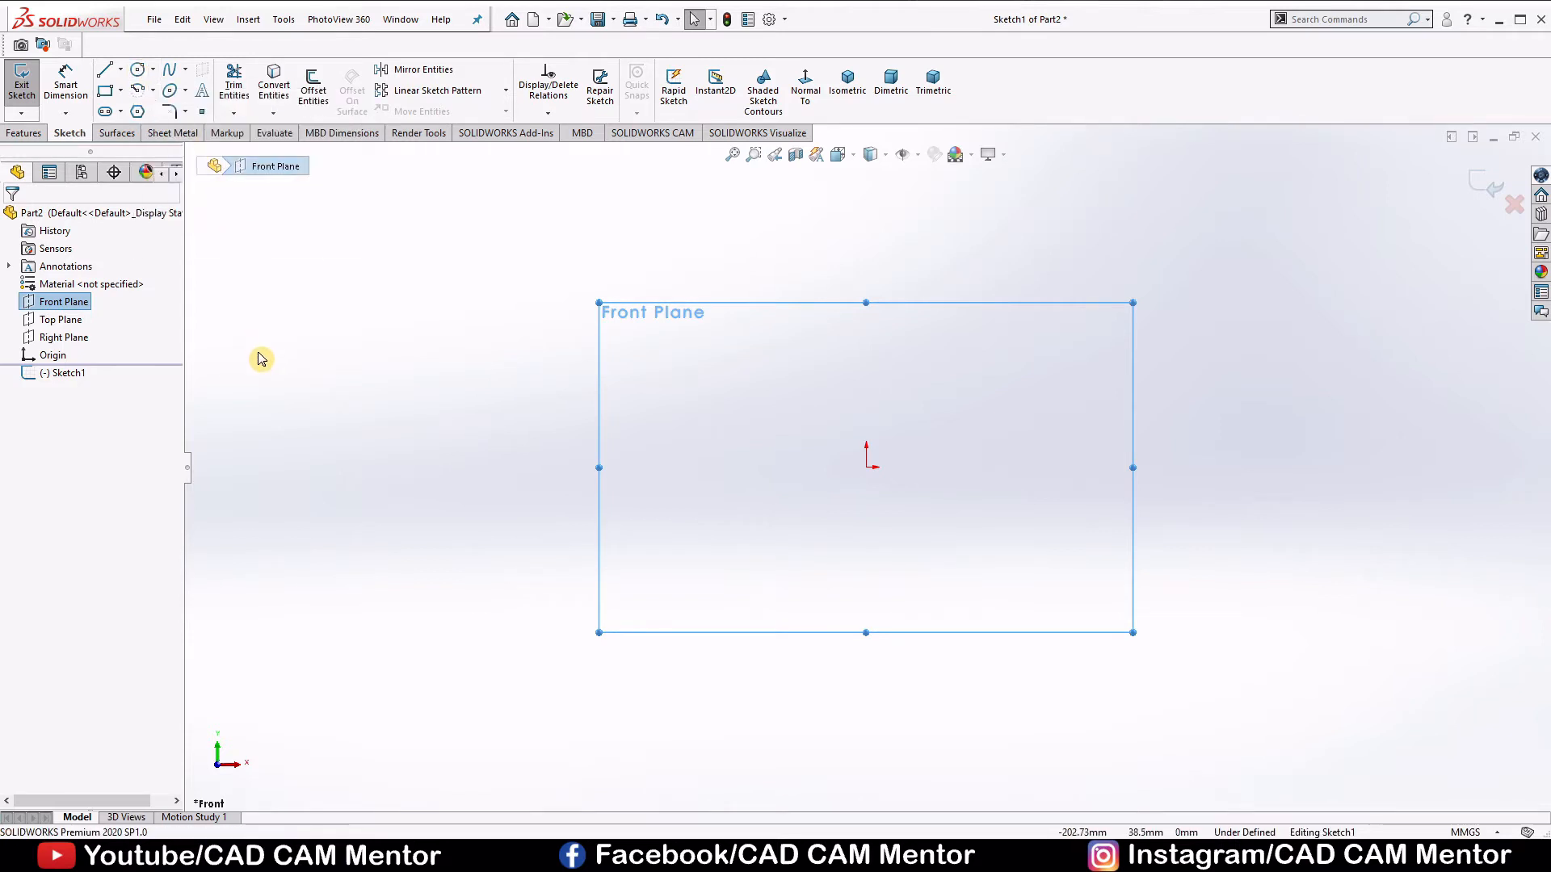
Sketch two concentric circles centred on the origin, with radii of about 80 mm and 58 mm
{"action": "right_click_drag", "start_coordinate": [263, 360], "coordinate": [323, 358]}
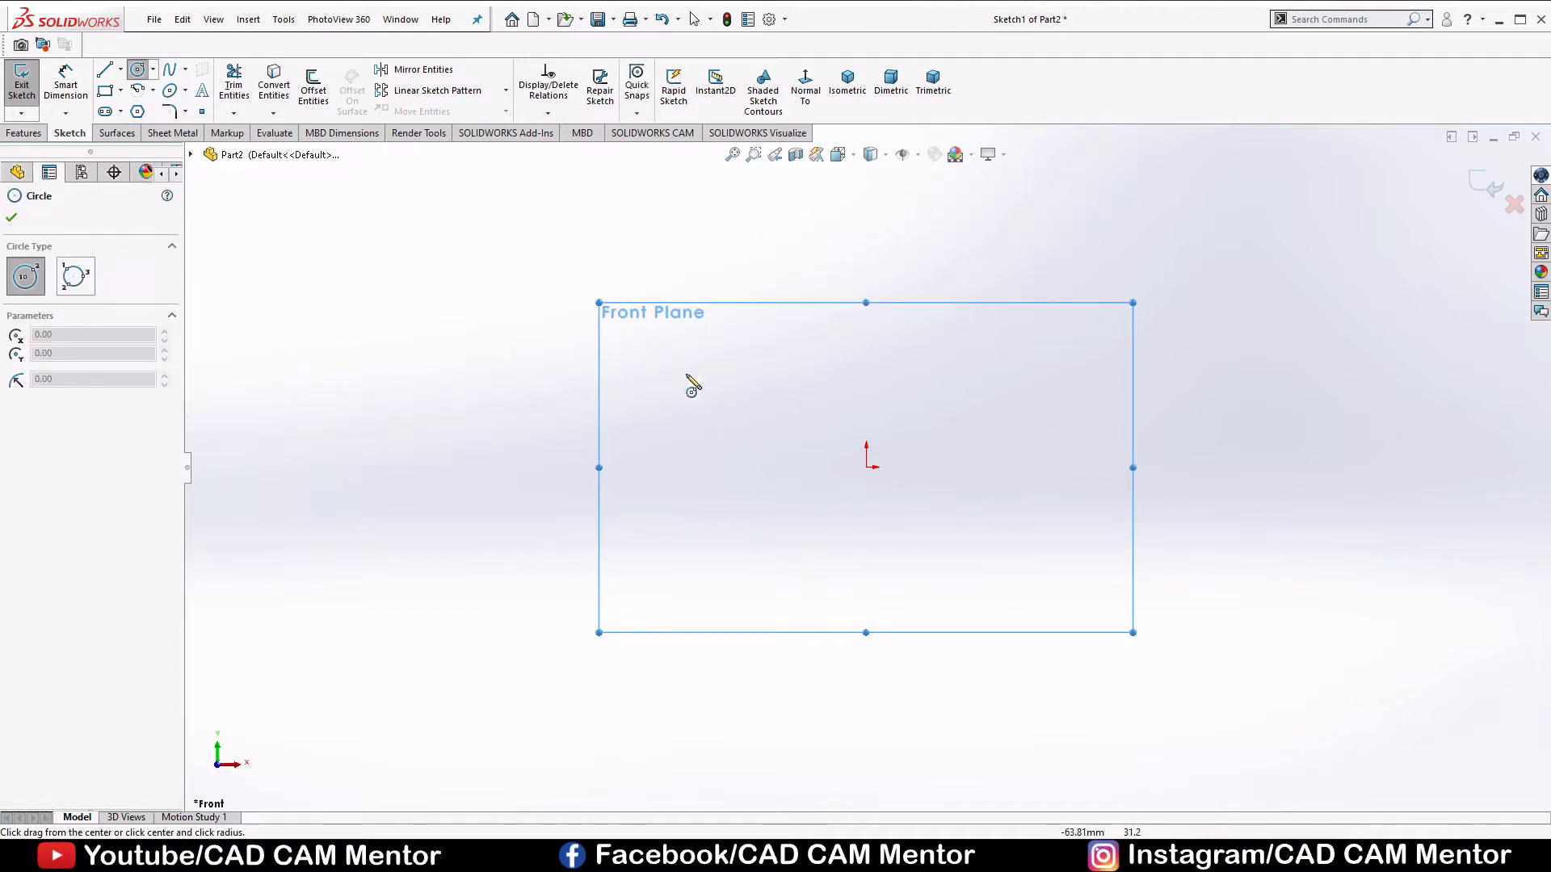
{"action": "left_click_drag", "start_coordinate": [866, 467], "coordinate": [1104, 467]}
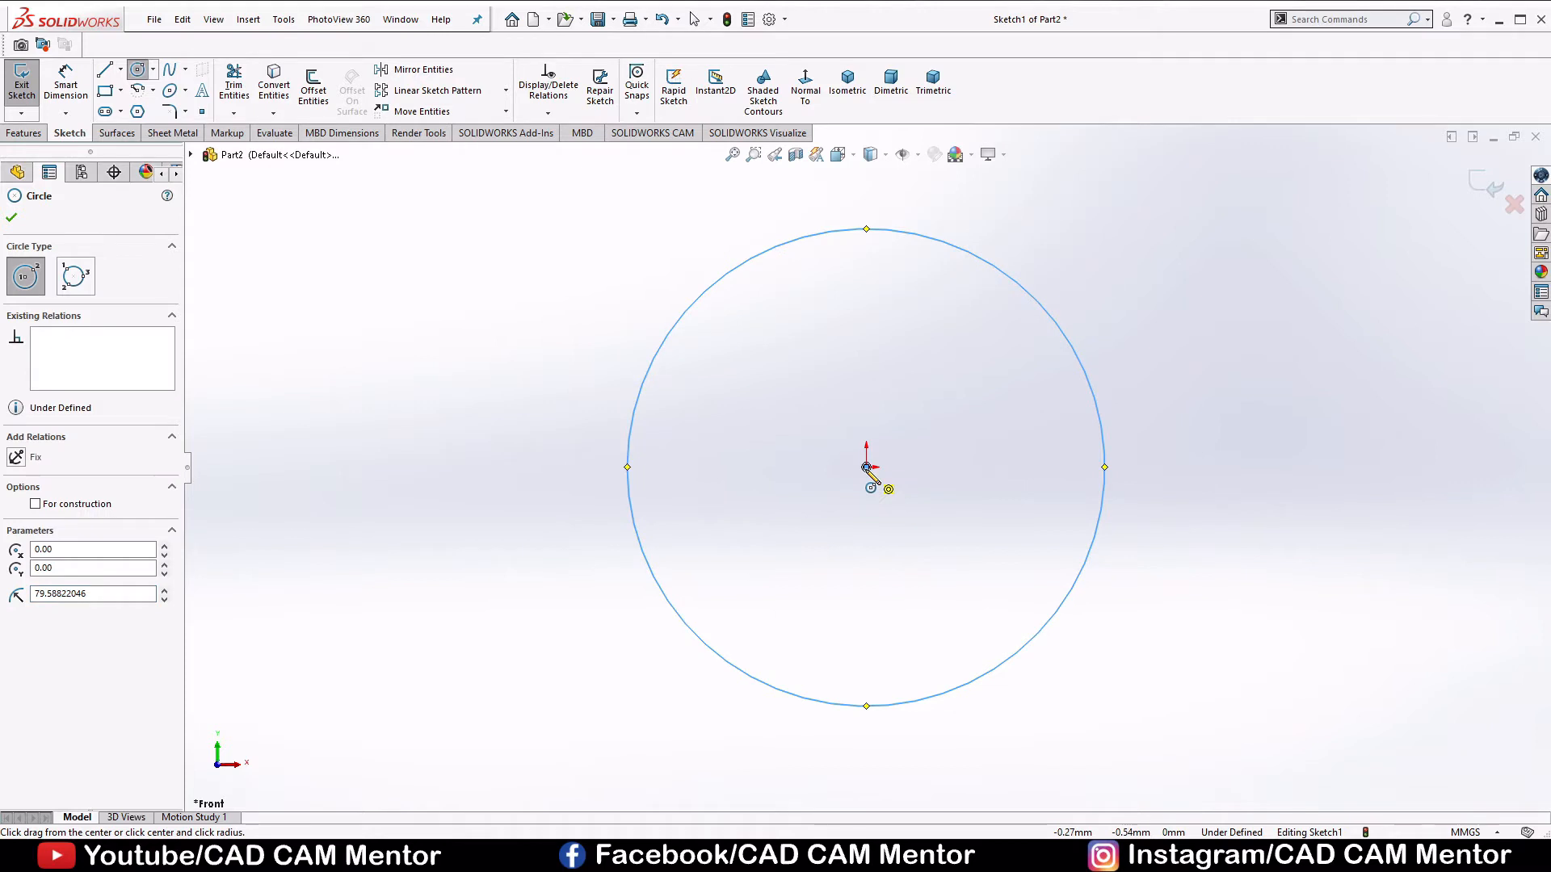
{"action": "mouse_move", "coordinate": [866, 466]}
{"action": "left_mouse_down"}
{"action": "mouse_move", "coordinate": [1004, 461]}
{"action": "mouse_move", "coordinate": [1042, 482]}
{"action": "mouse_move", "coordinate": [1039, 467]}
{"action": "left_mouse_up"}
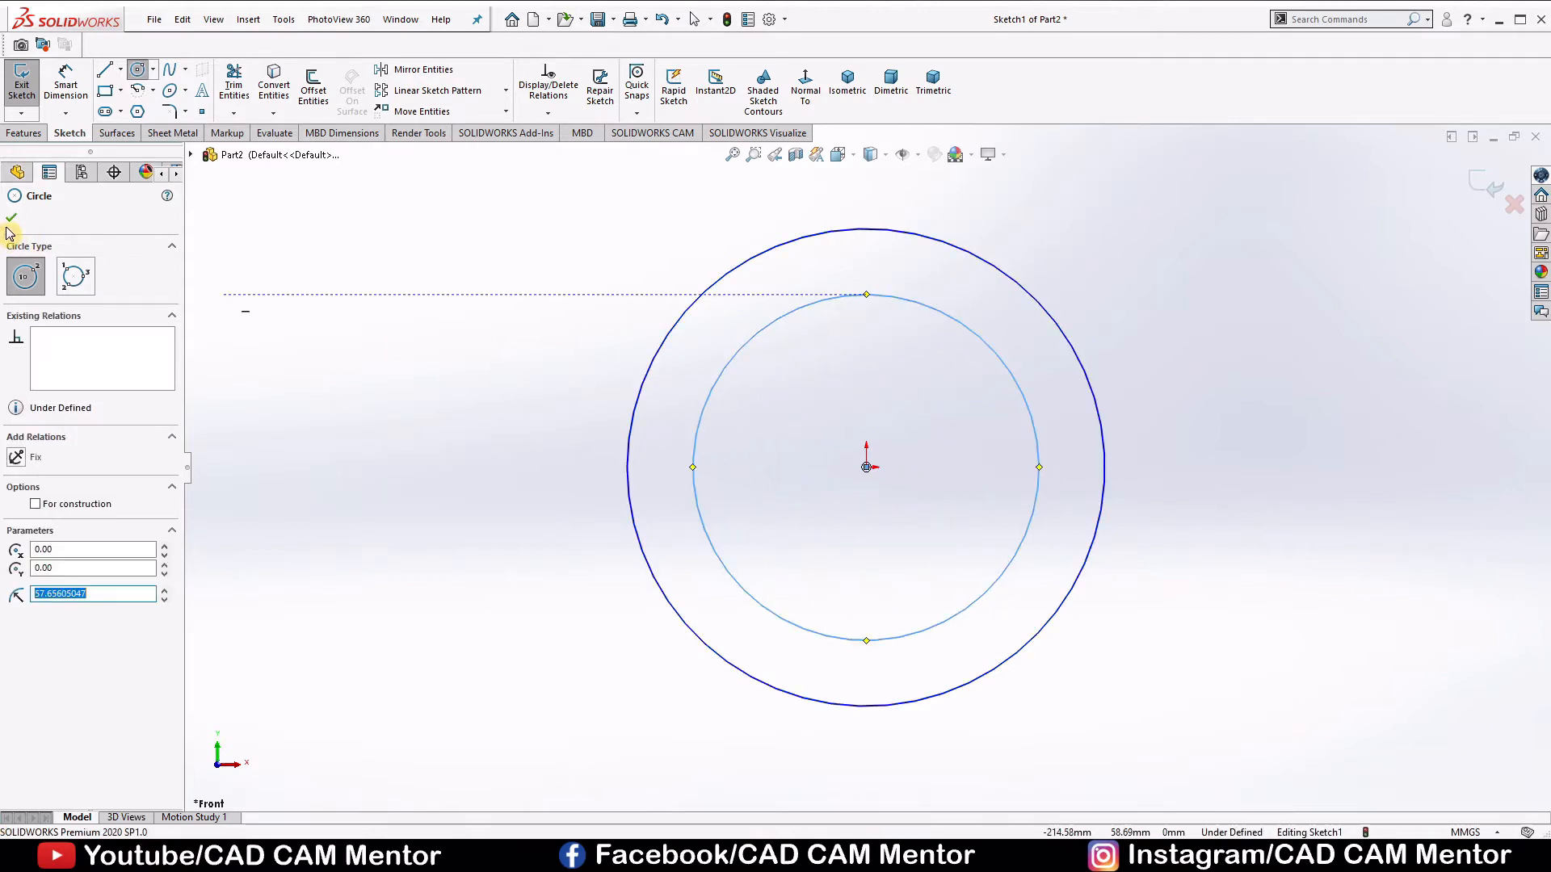
{"action": "left_click", "coordinate": [11, 218]}
{"action": "scroll", "coordinate": [1187, 404], "scroll_direction": "up", "scroll_amount": 3}
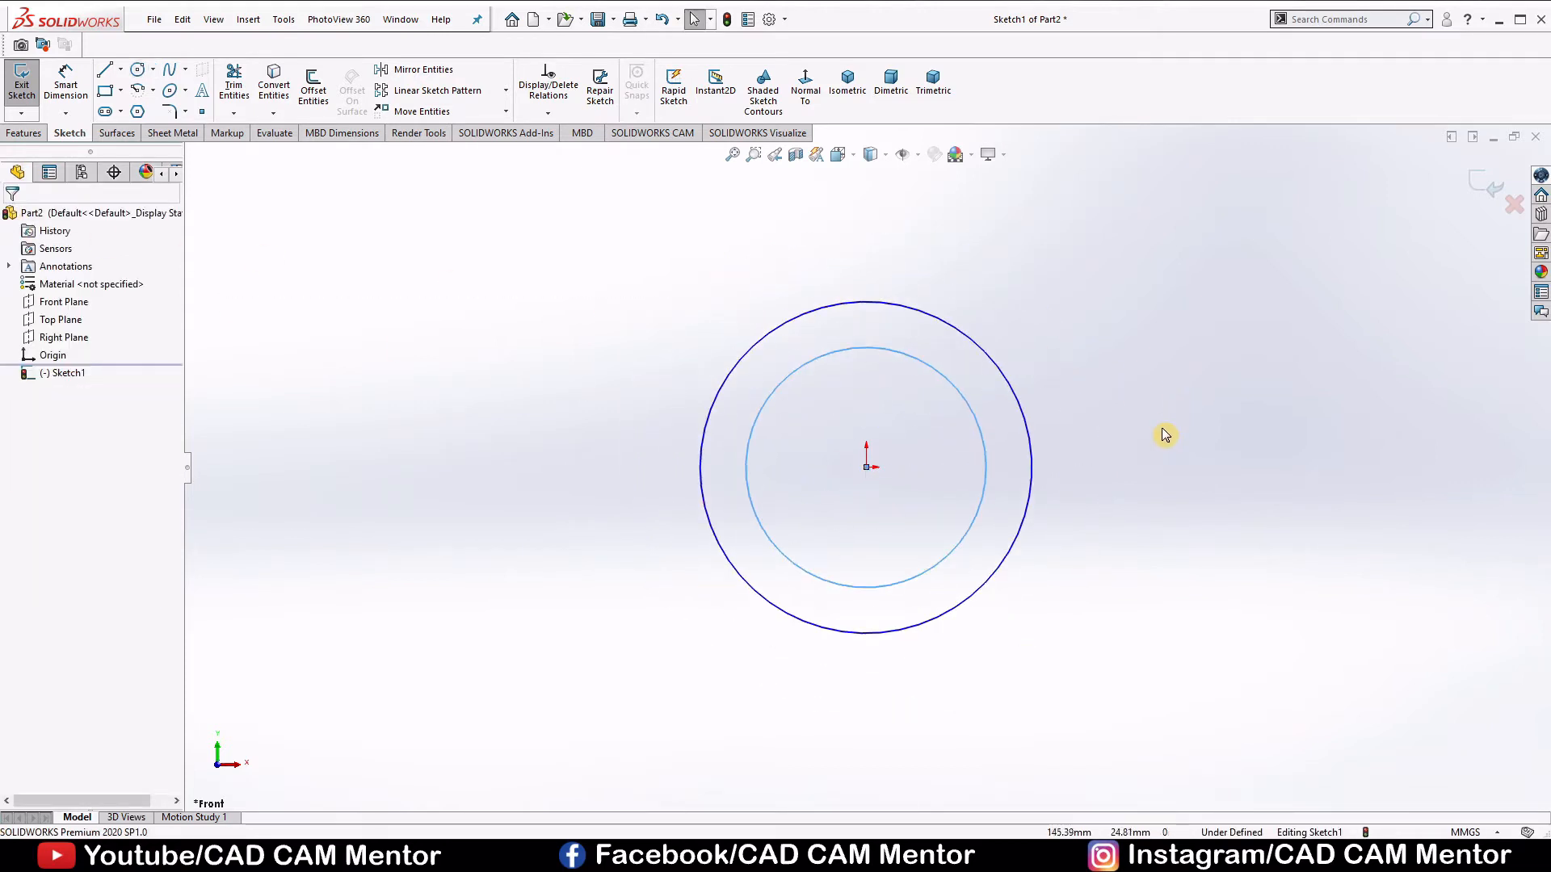
Dimension the inner circle's diameter as 60 mm
{"action": "right_click_drag", "start_coordinate": [1116, 469], "coordinate": [1116, 415]}
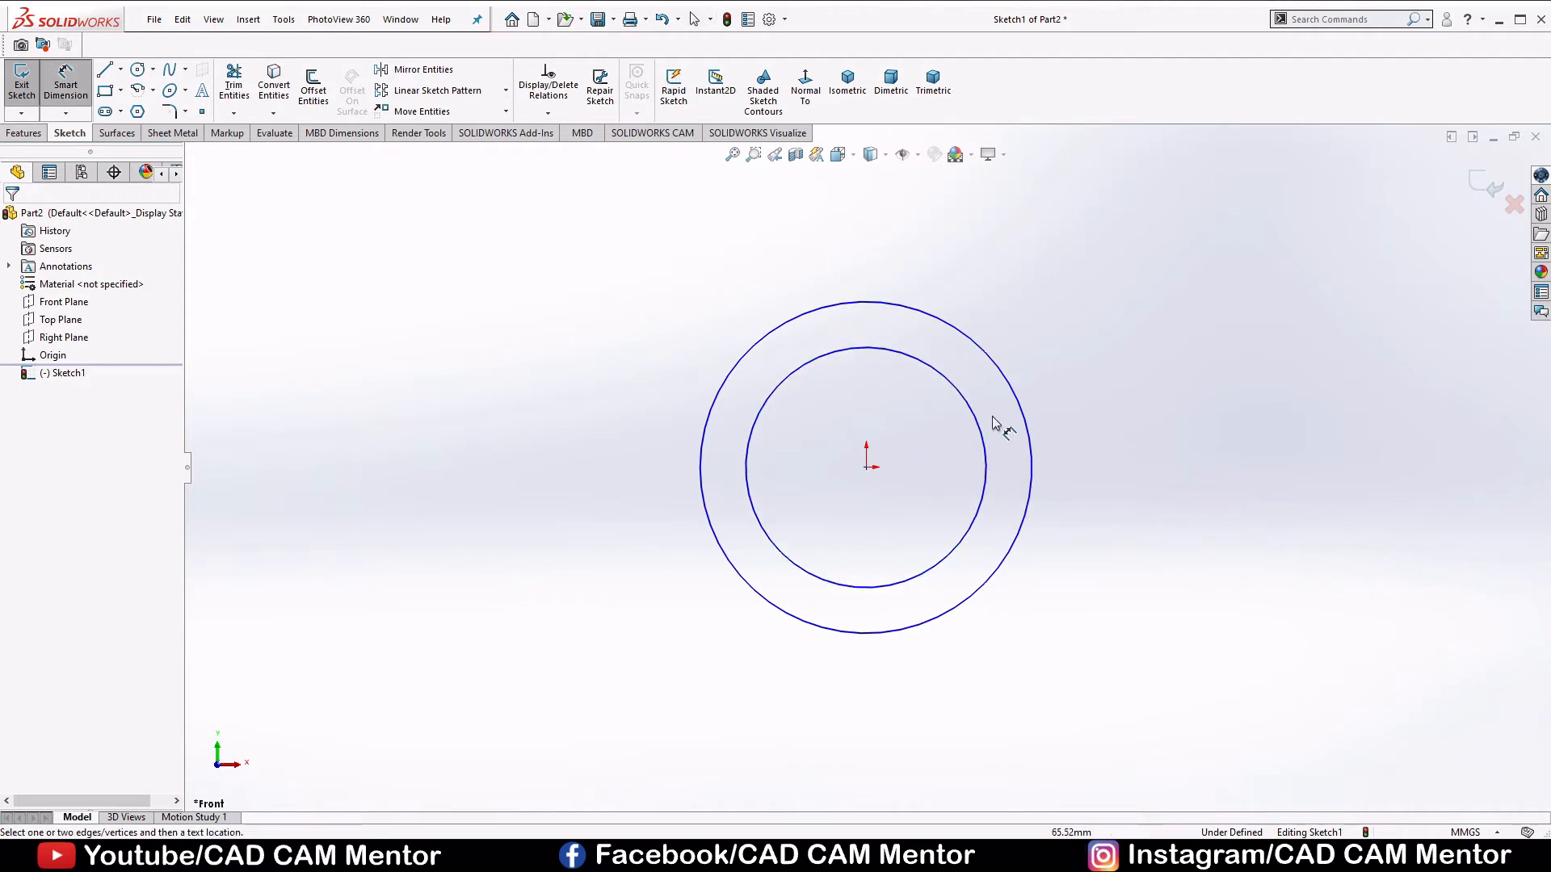
{"action": "left_click", "coordinate": [985, 462]}
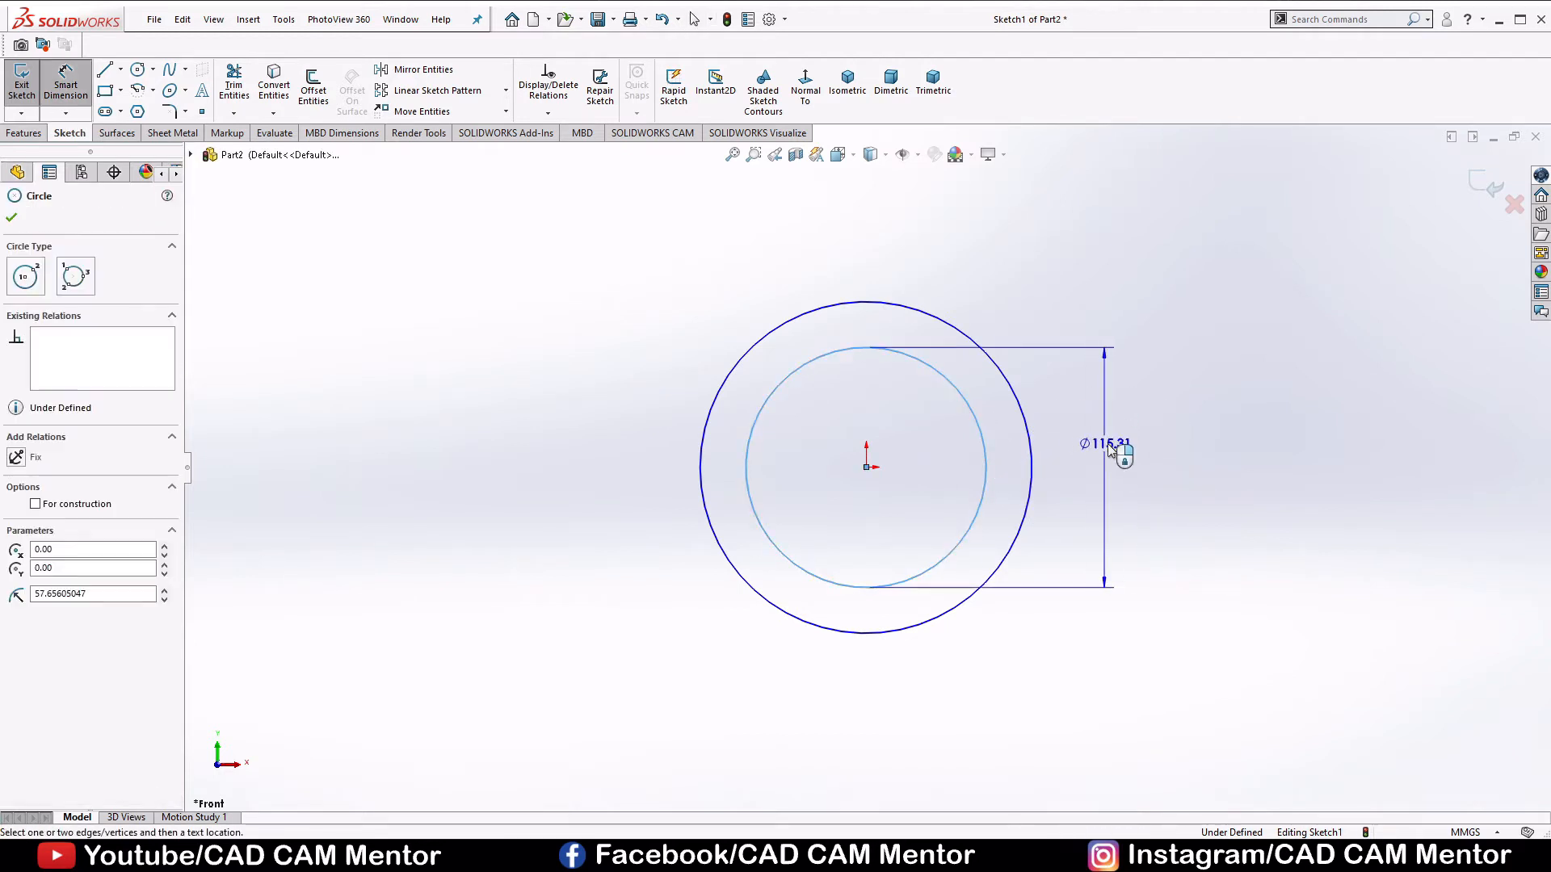
{"action": "left_click", "coordinate": [1116, 457]}
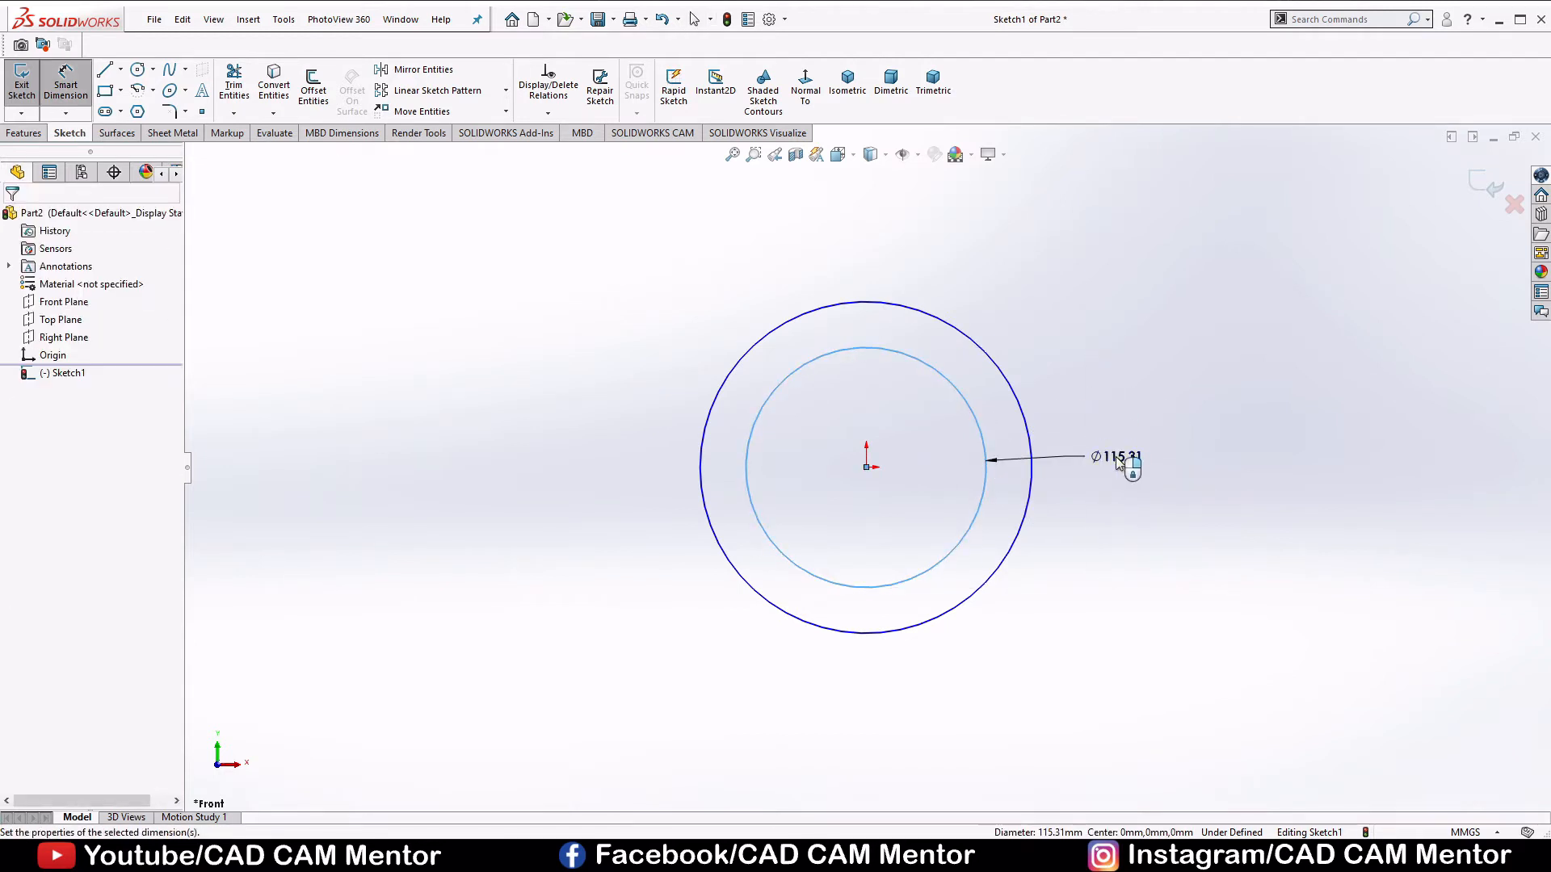
{"action": "double_click", "coordinate": [1117, 458]}
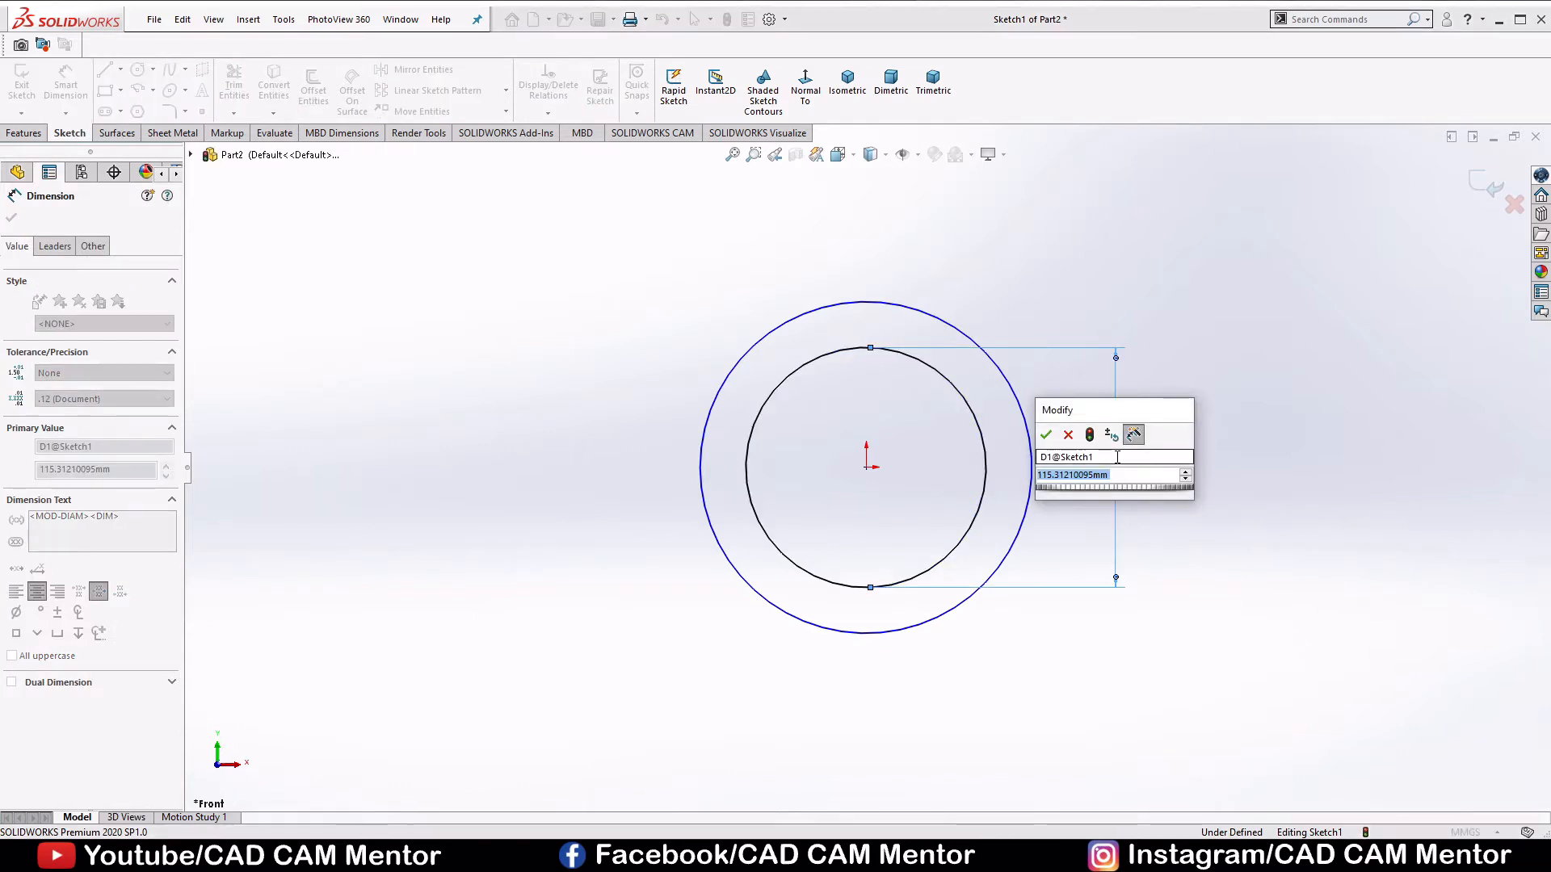
{"action": "type", "text": "60"}
{"action": "key", "text": "Return"}
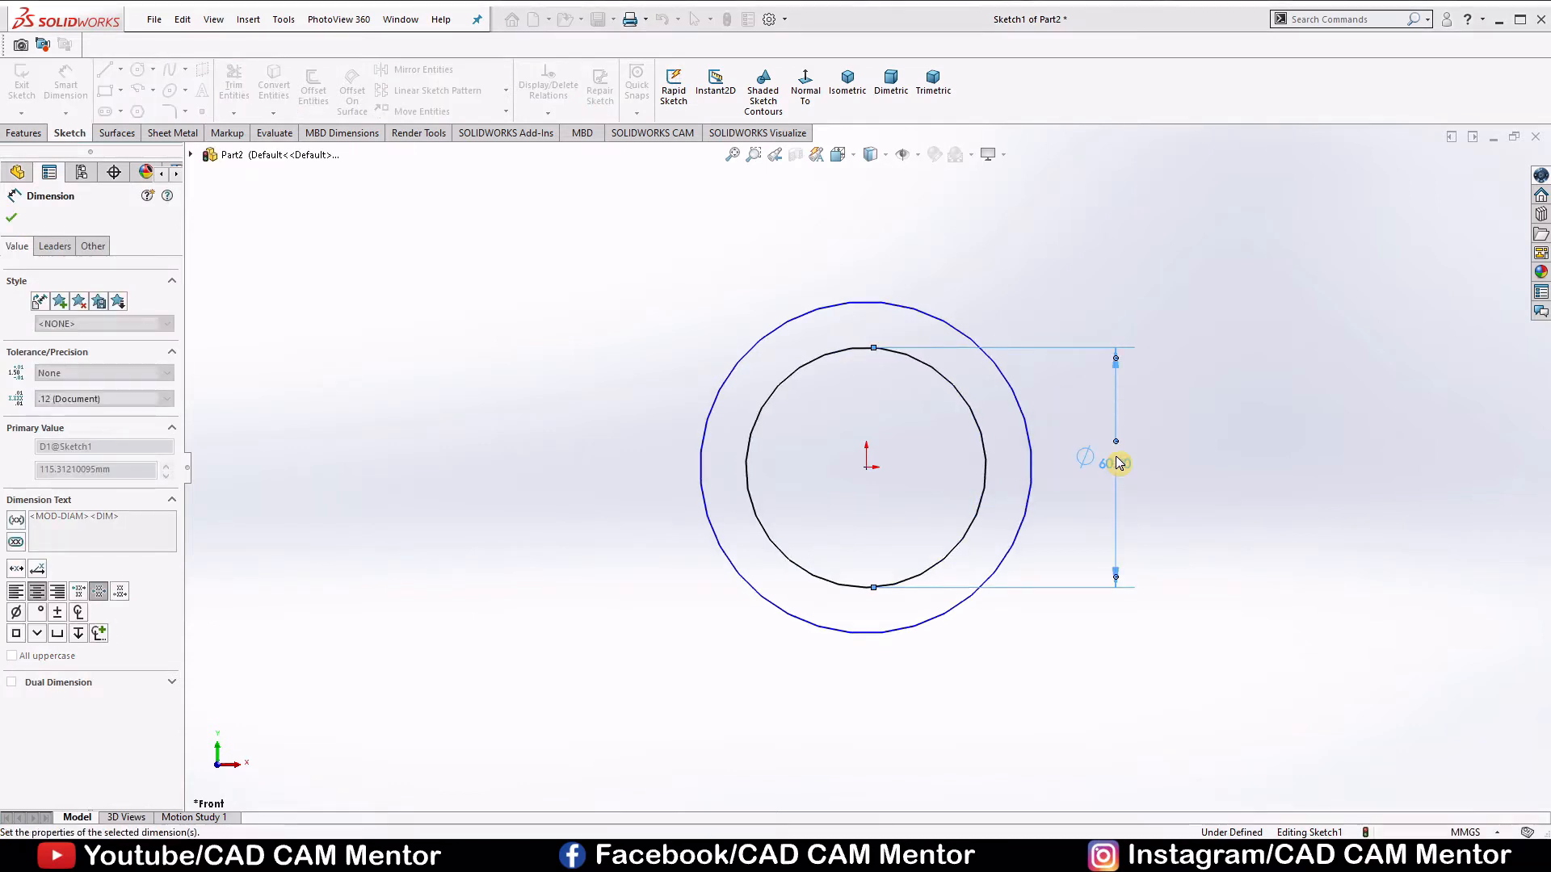
{"action": "left_click", "coordinate": [1204, 470]}
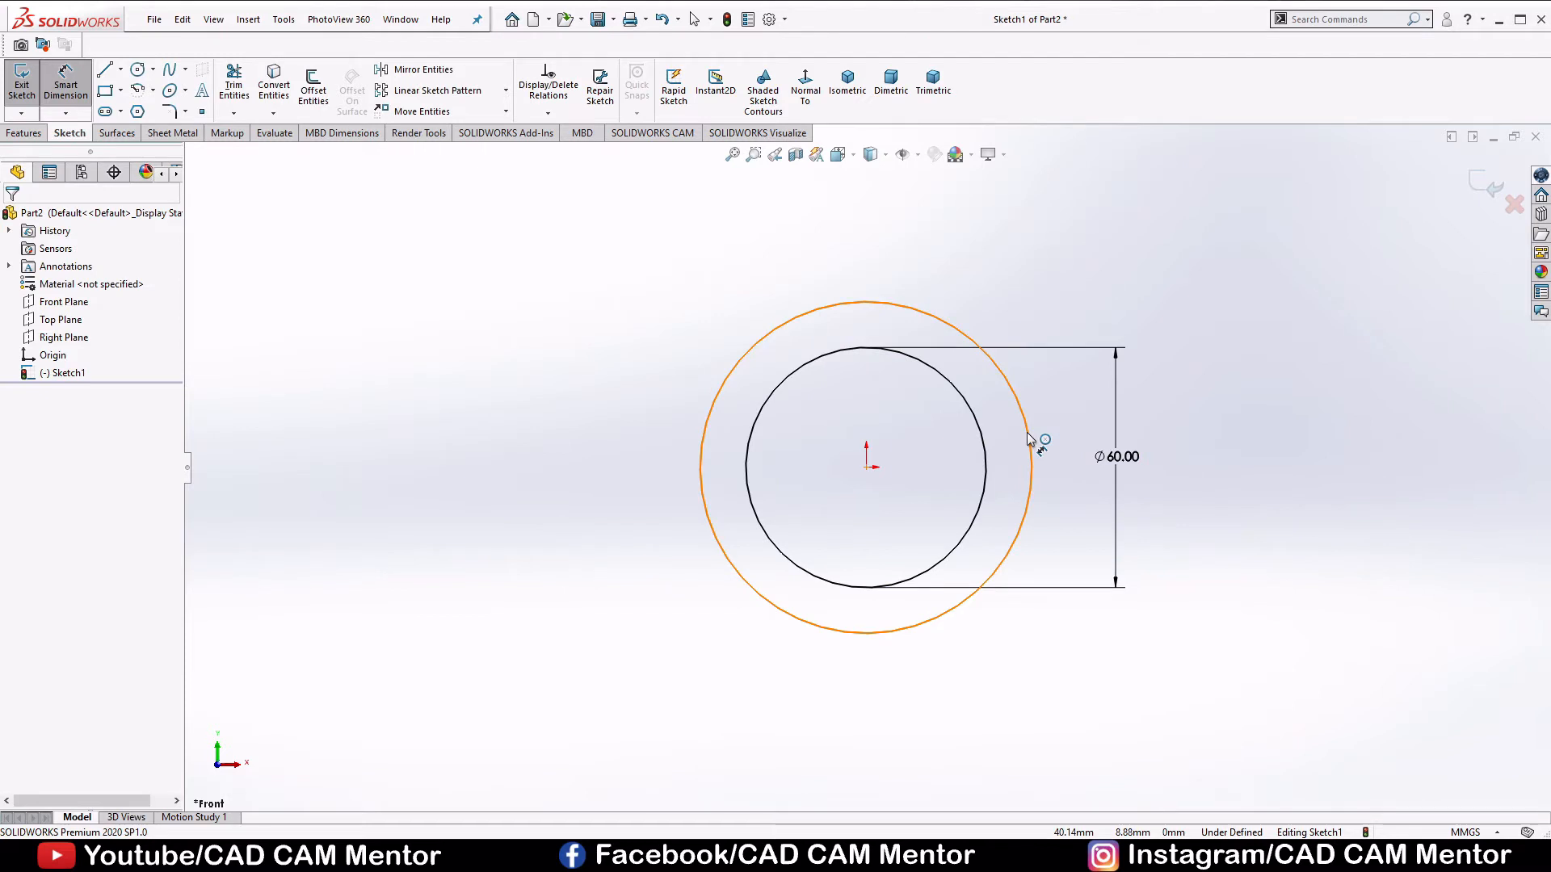
Dimension the outer circle's diameter as 120 mm and end dimensioning
{"action": "left_click", "coordinate": [1028, 437]}
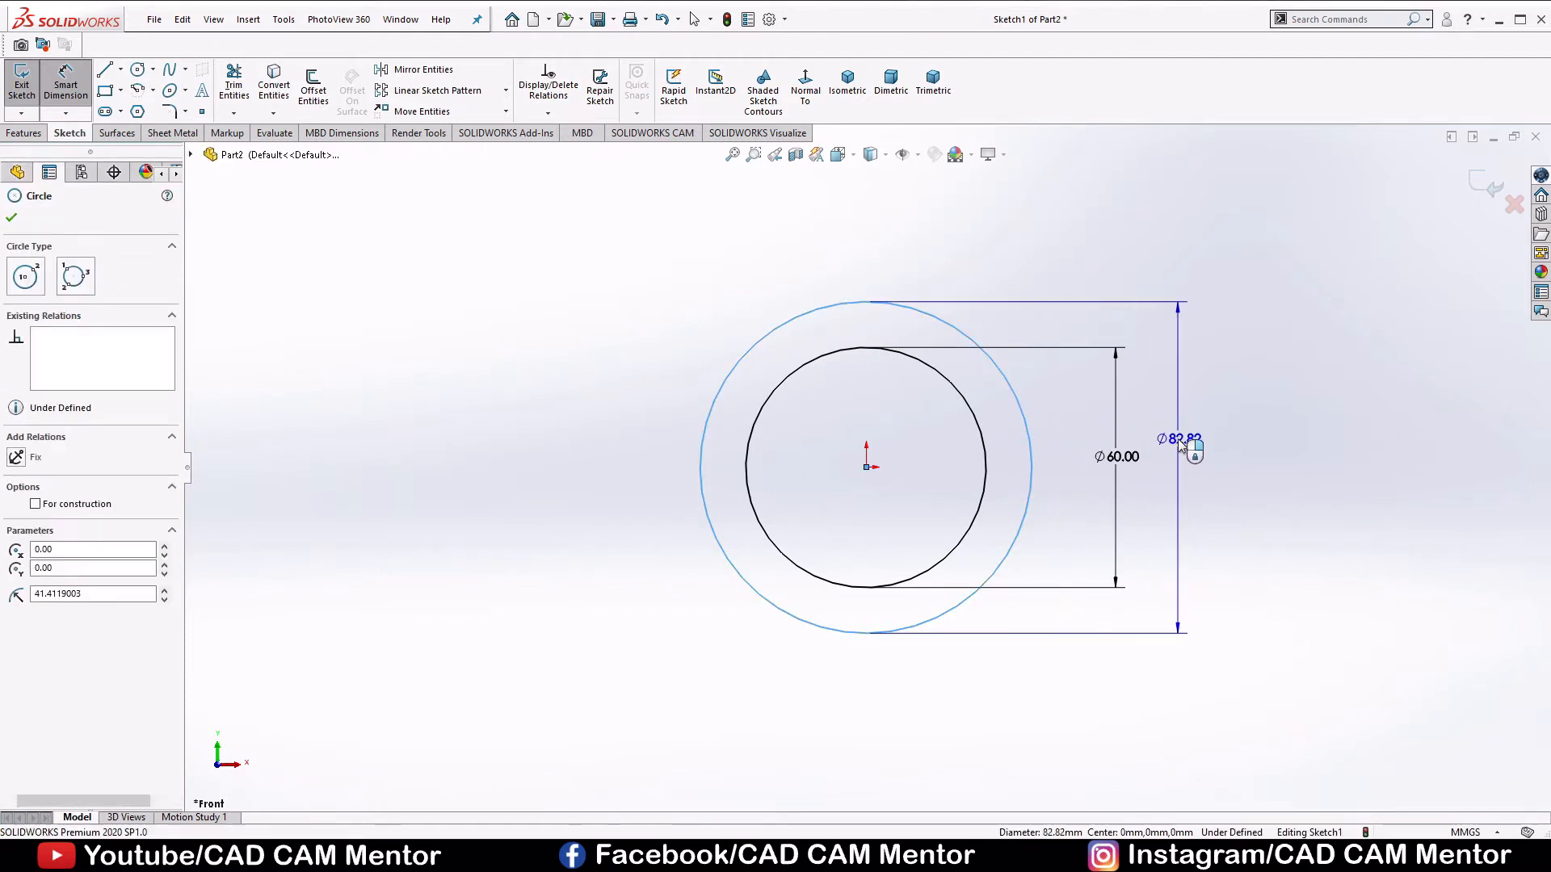
{"action": "left_click", "coordinate": [1178, 443]}
{"action": "left_click", "coordinate": [1178, 443]}
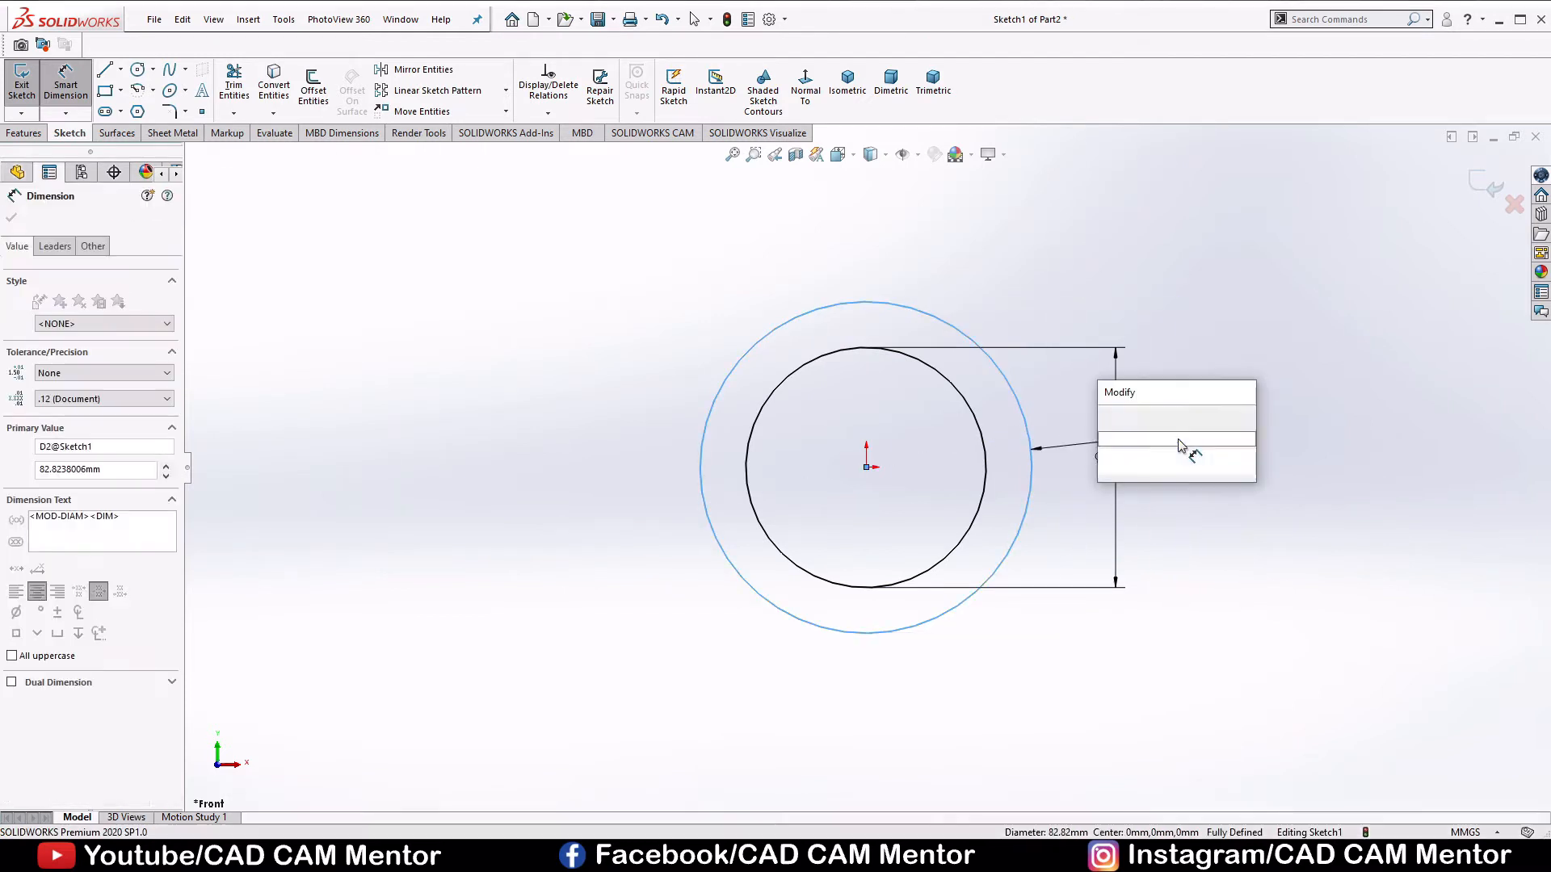
{"action": "type", "text": "12"}
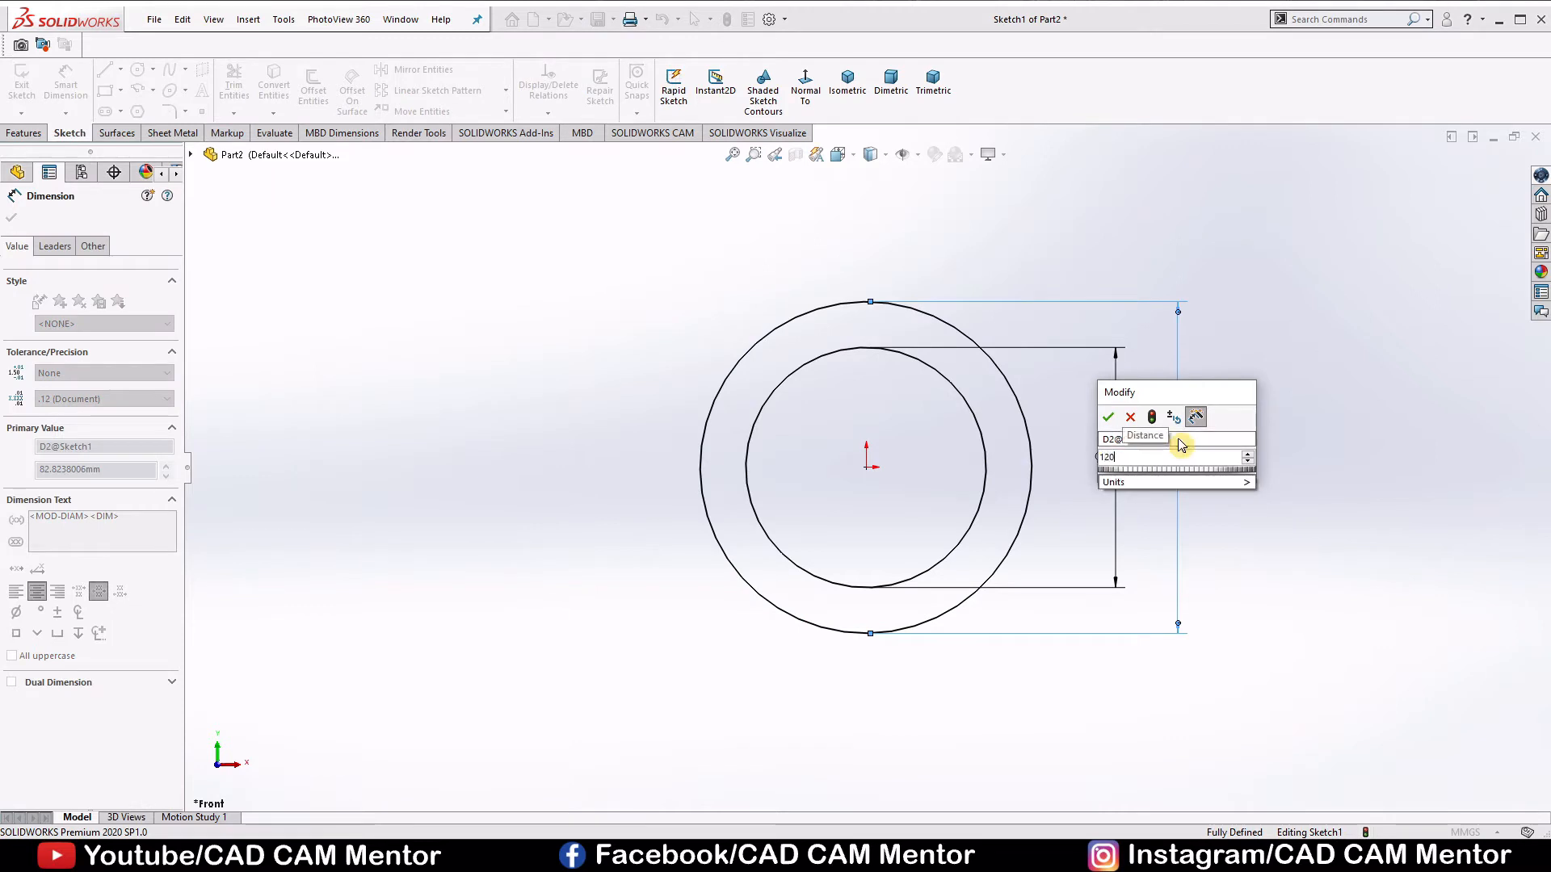
{"action": "type", "text": "0"}
{"action": "key", "text": "Return"}
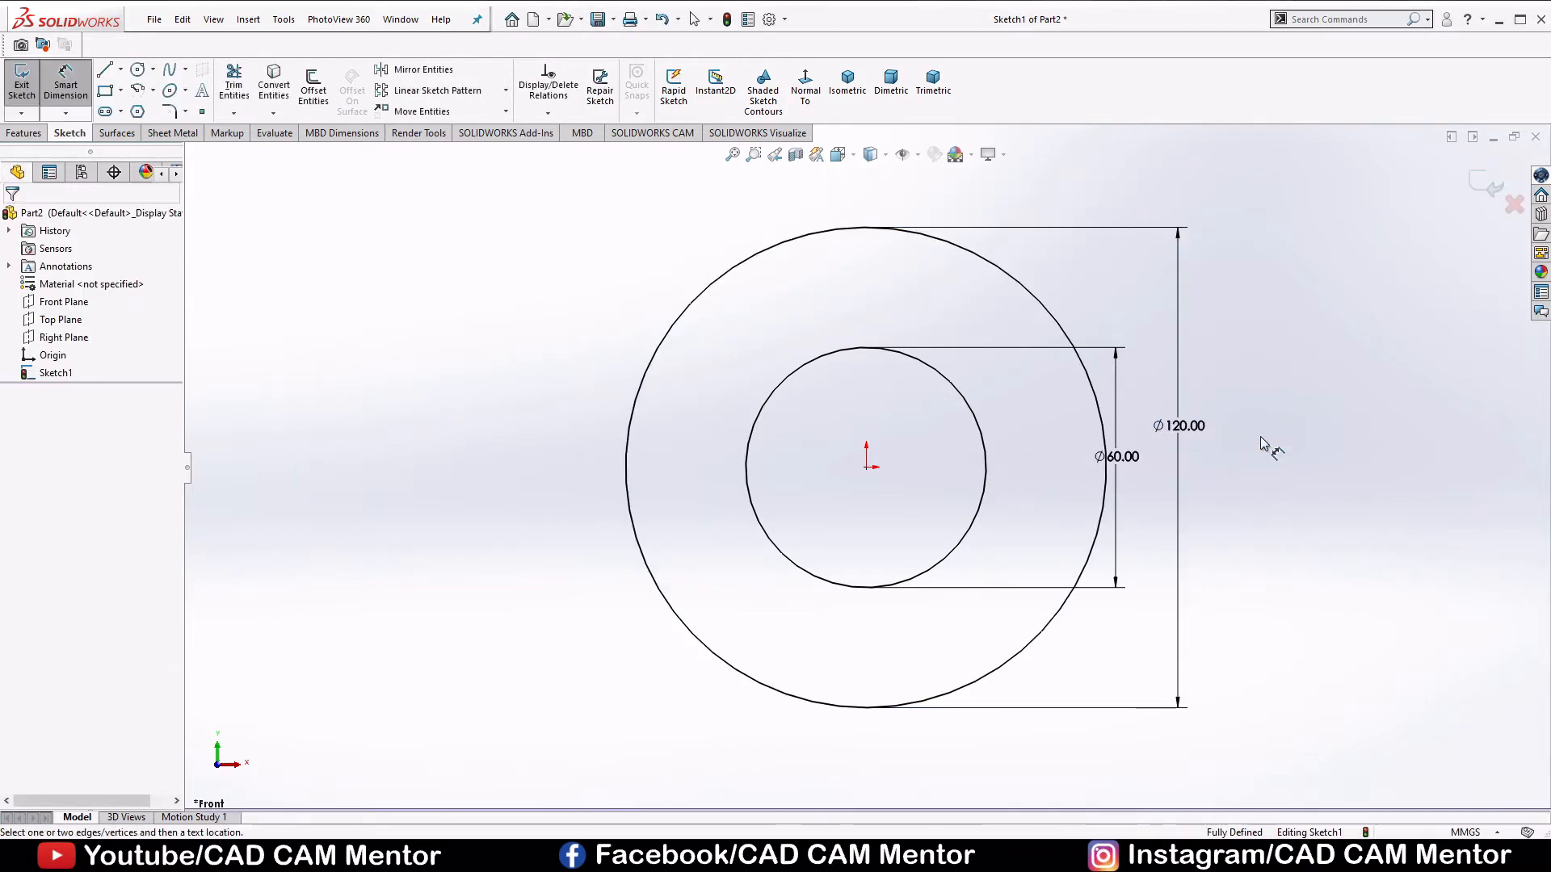
{"action": "right_click", "coordinate": [1260, 437]}
{"action": "left_click", "coordinate": [1300, 487]}
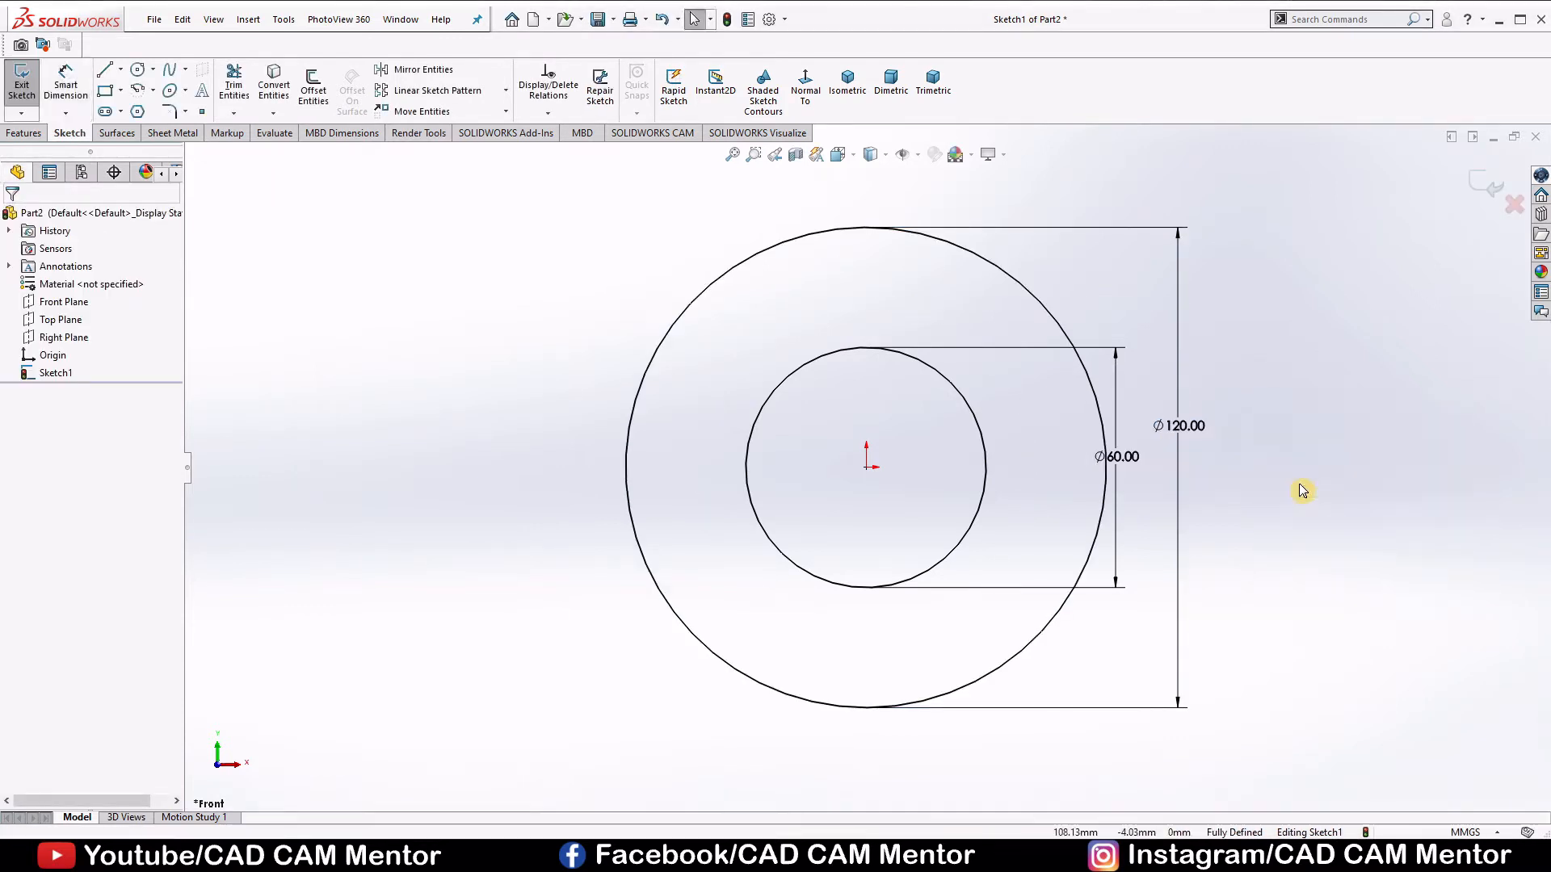
Sketch a connected line profile from the outer circle's left quadrant down about 96 mm, right about 263 mm, and stepping back to its right quadrant
{"action": "right_click_drag", "start_coordinate": [1303, 490], "coordinate": [1219, 495]}
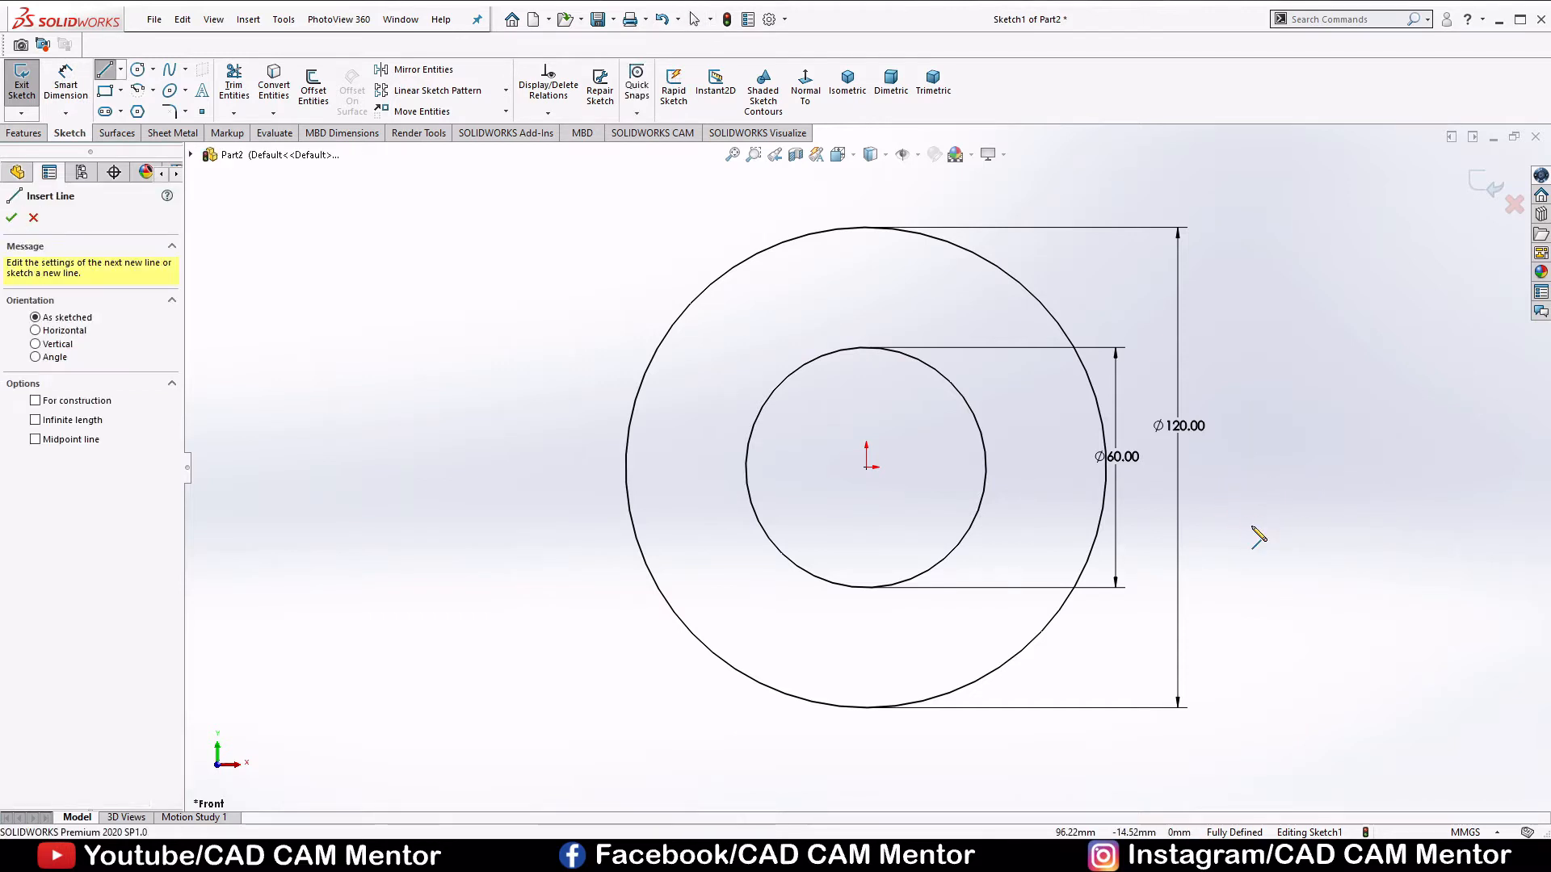
{"action": "key", "text": "z"}
{"action": "key", "text": "z"}
{"action": "key", "text": "z"}
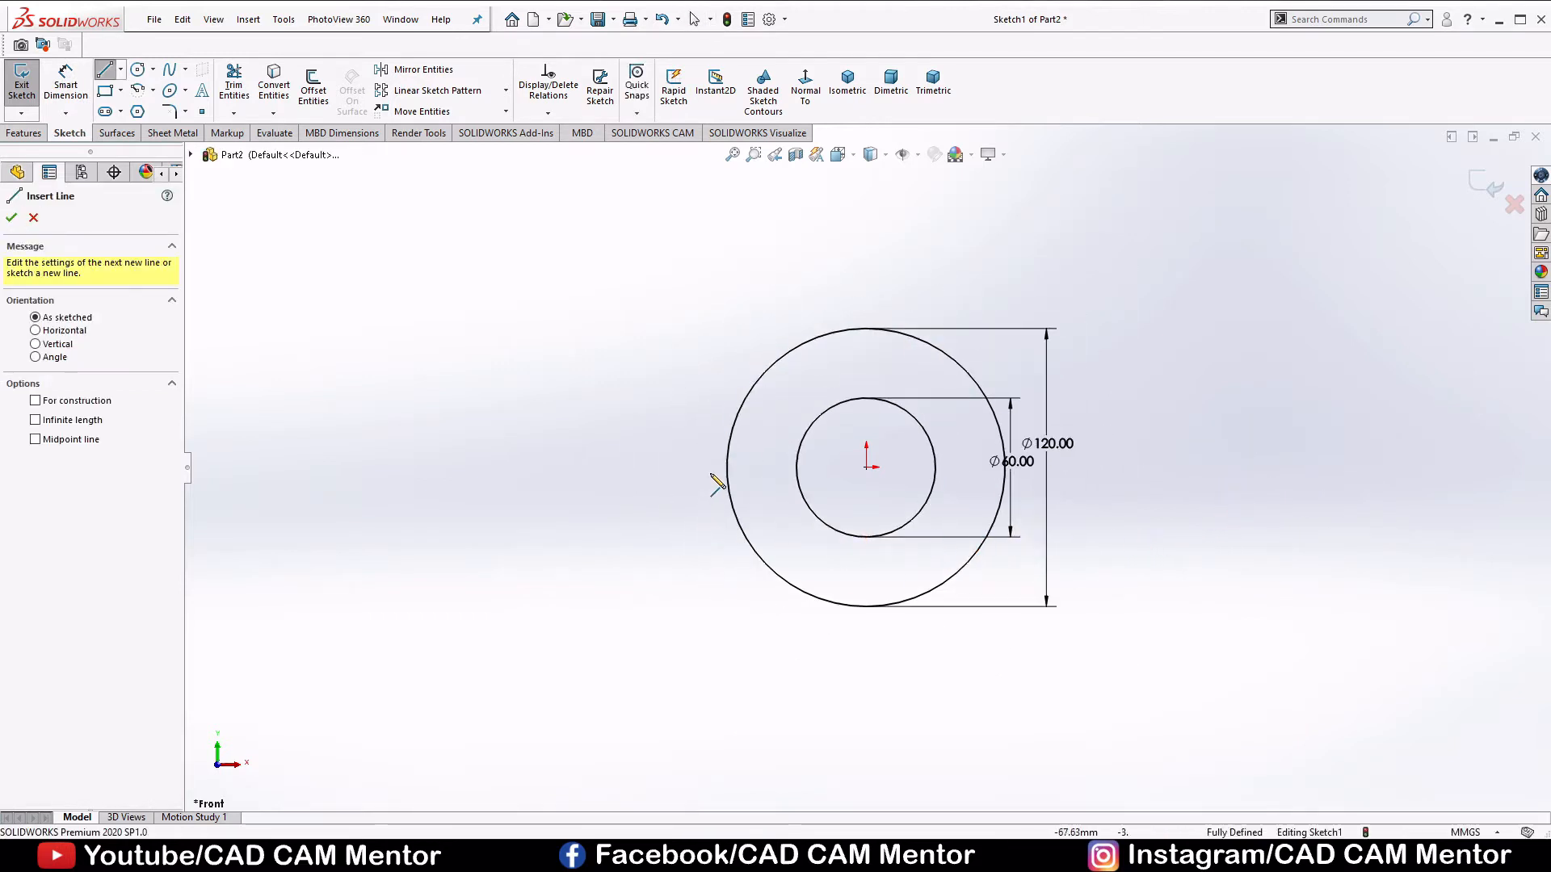
{"action": "left_click", "coordinate": [726, 468]}
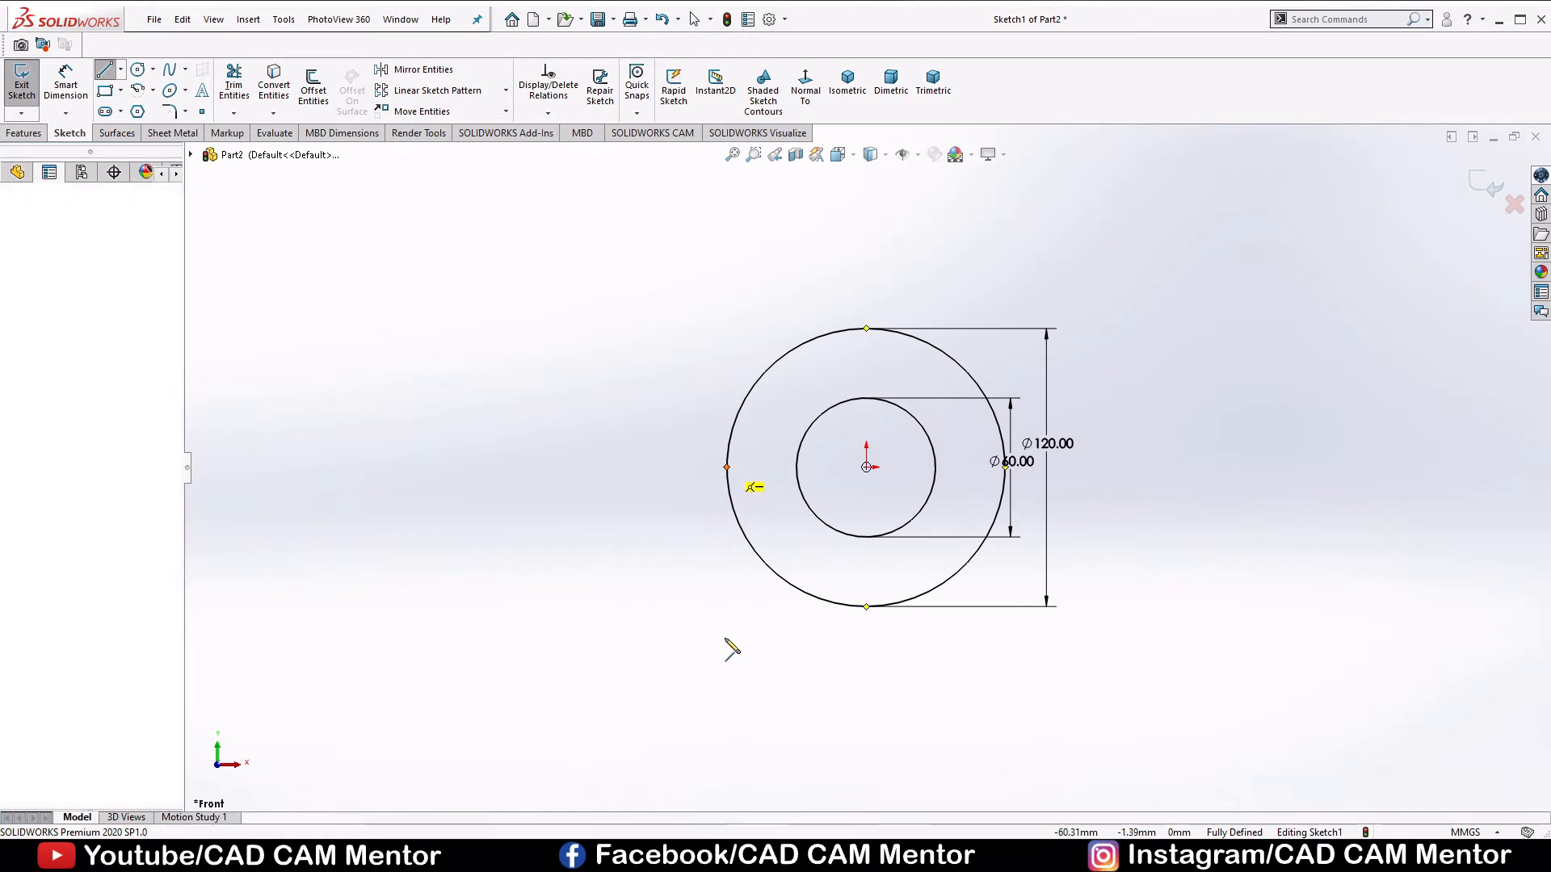
{"action": "left_click", "coordinate": [726, 690]}
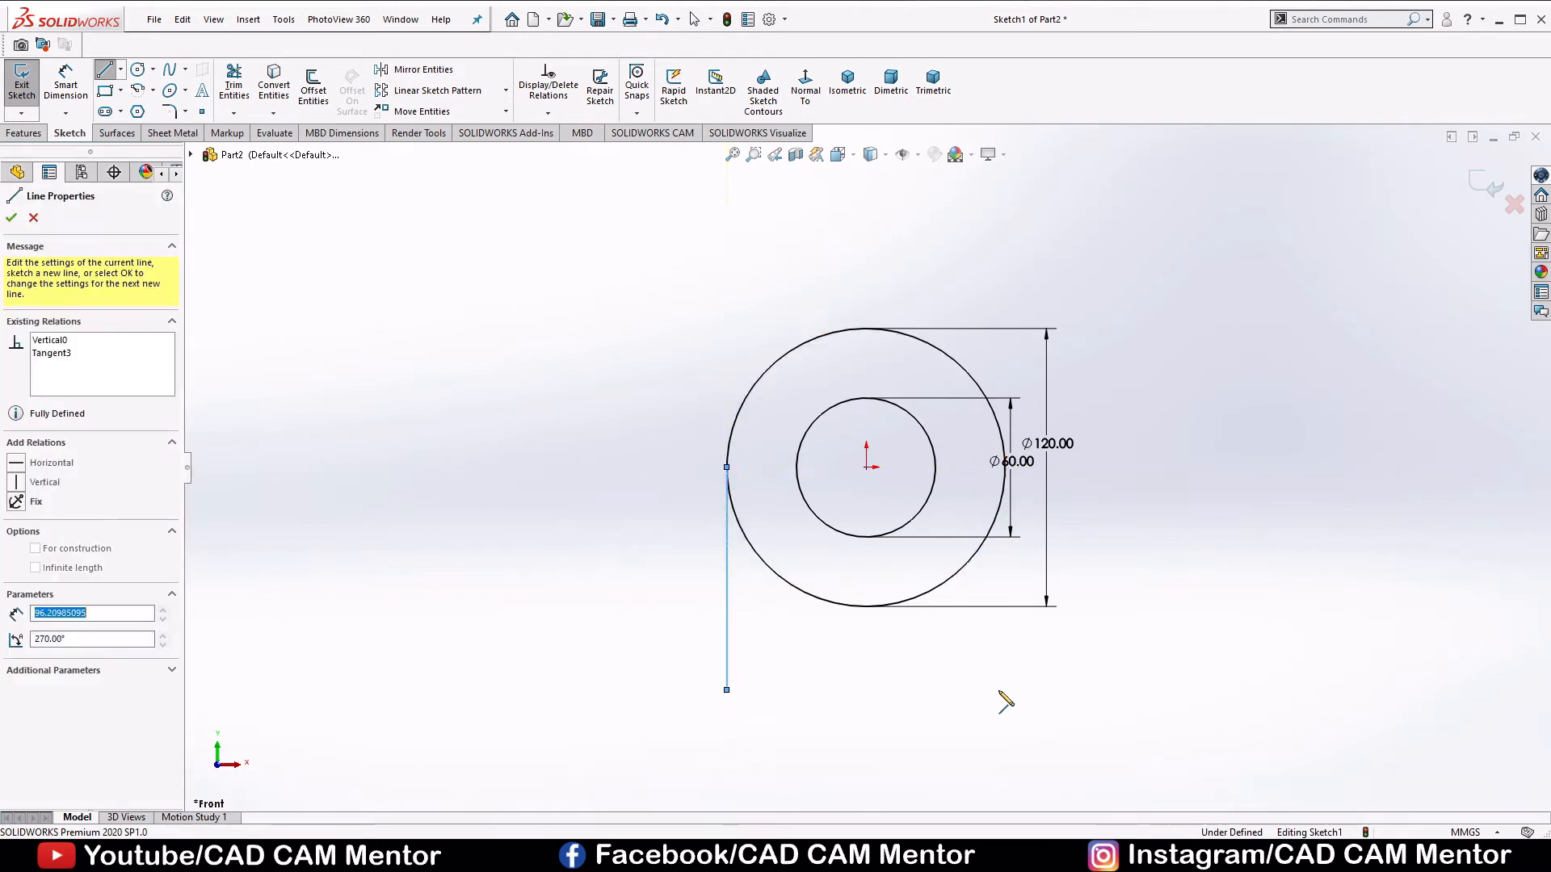
{"action": "left_click", "coordinate": [1335, 690]}
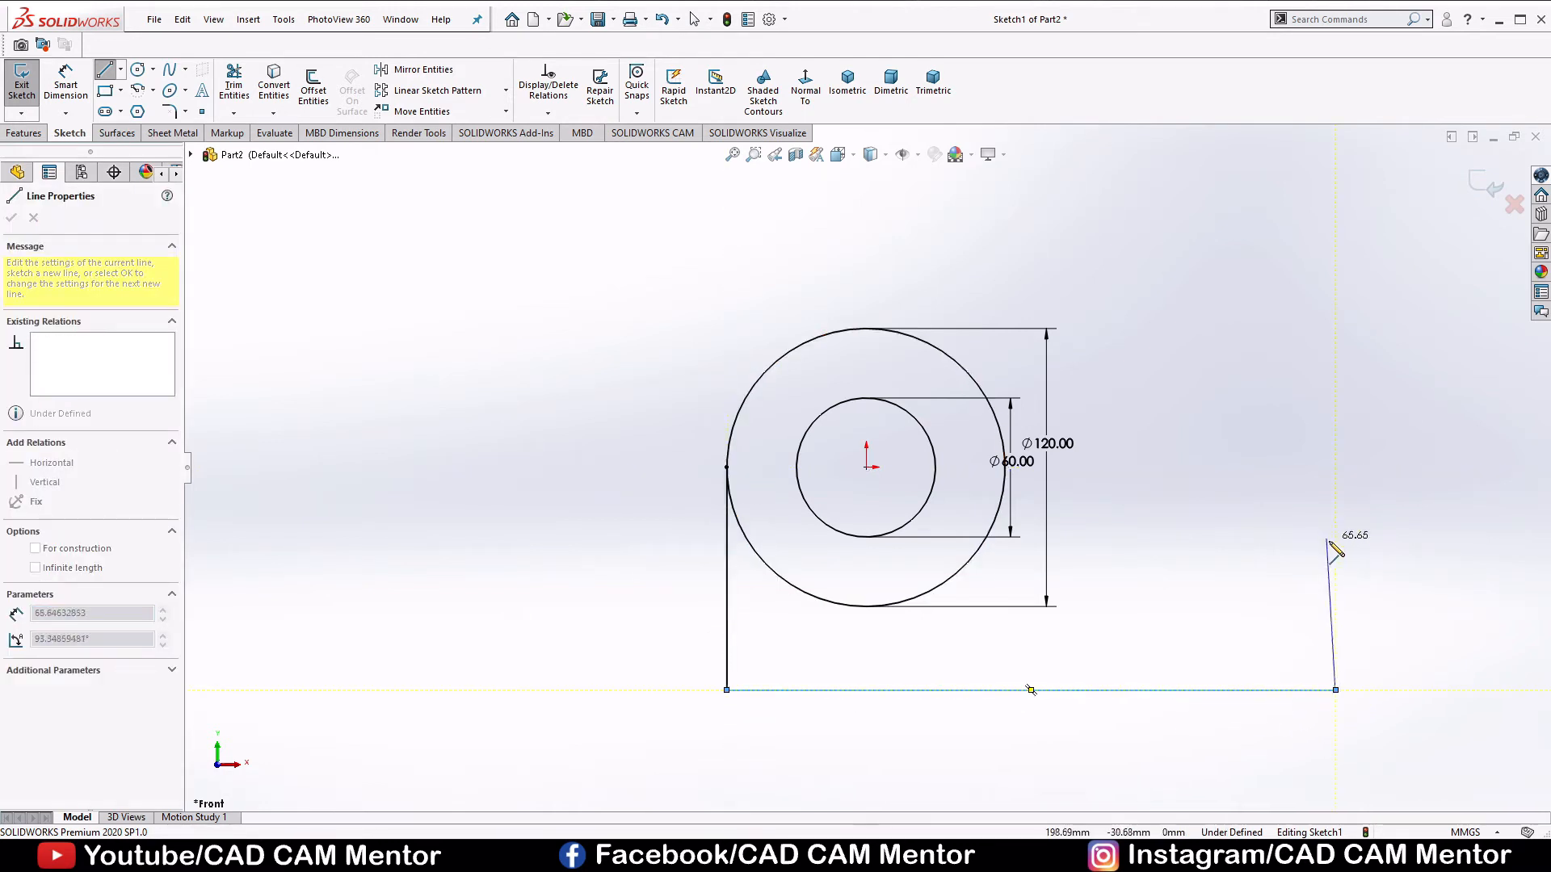
{"action": "left_click", "coordinate": [1336, 558]}
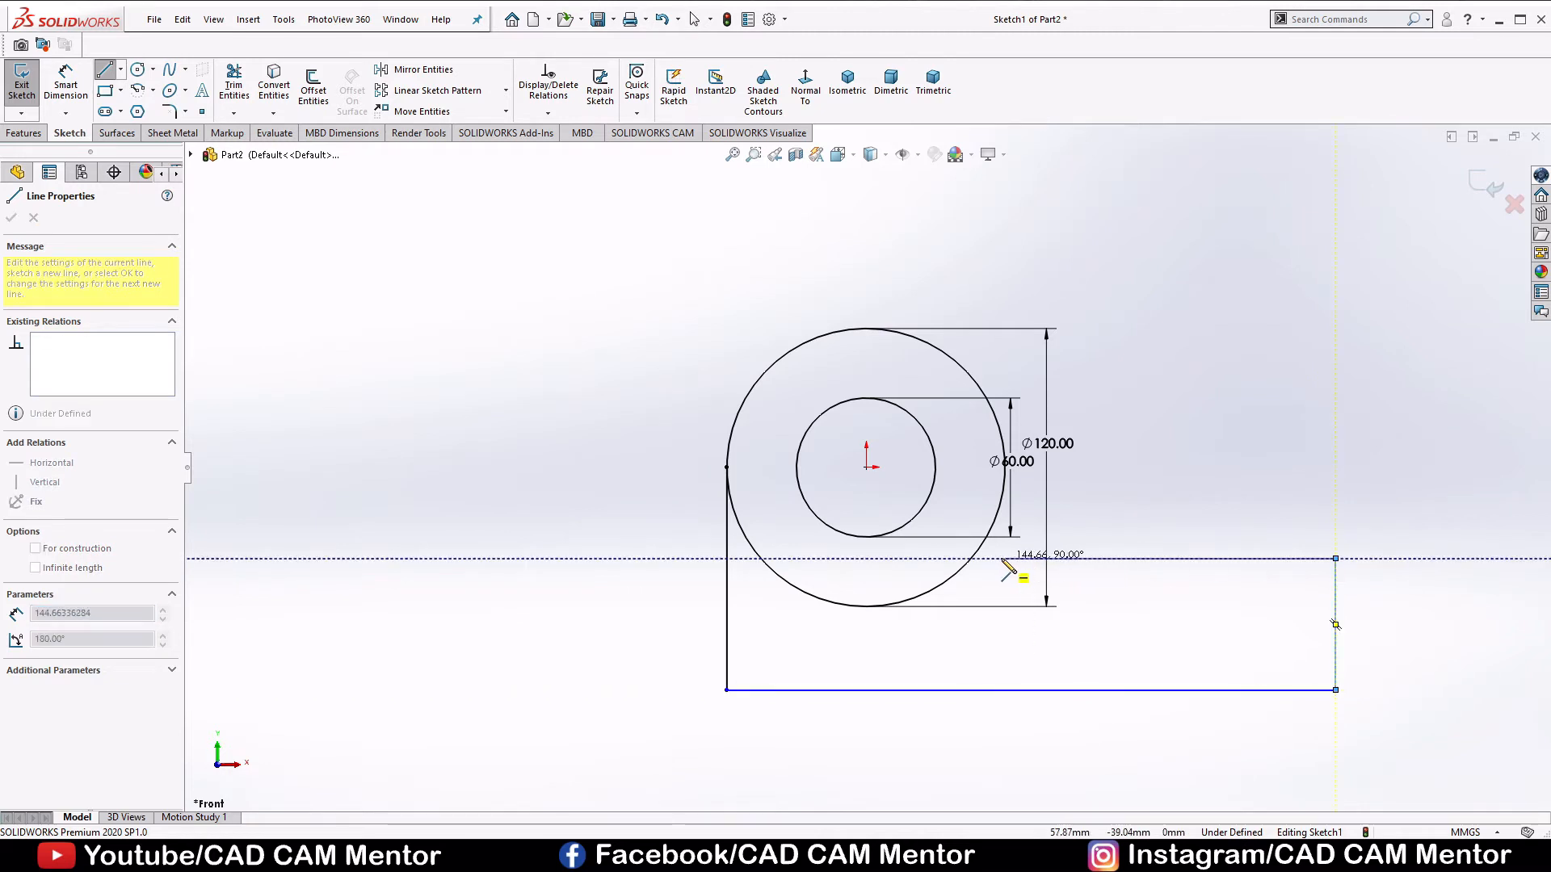
{"action": "left_click", "coordinate": [1005, 559]}
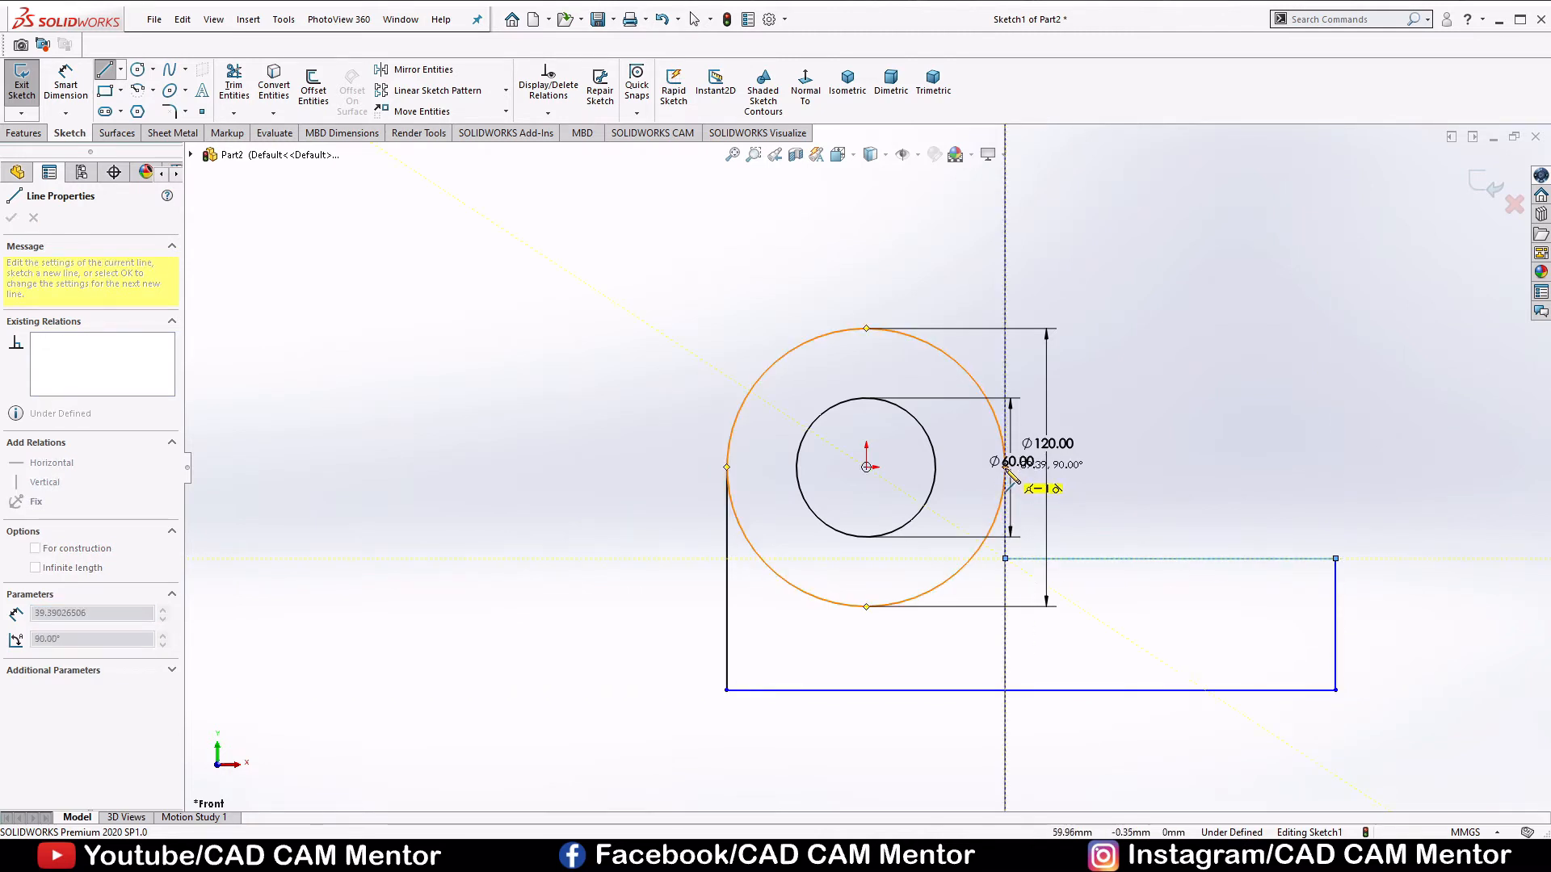
{"action": "right_click", "coordinate": [1181, 343]}
{"action": "left_click", "coordinate": [1212, 348]}
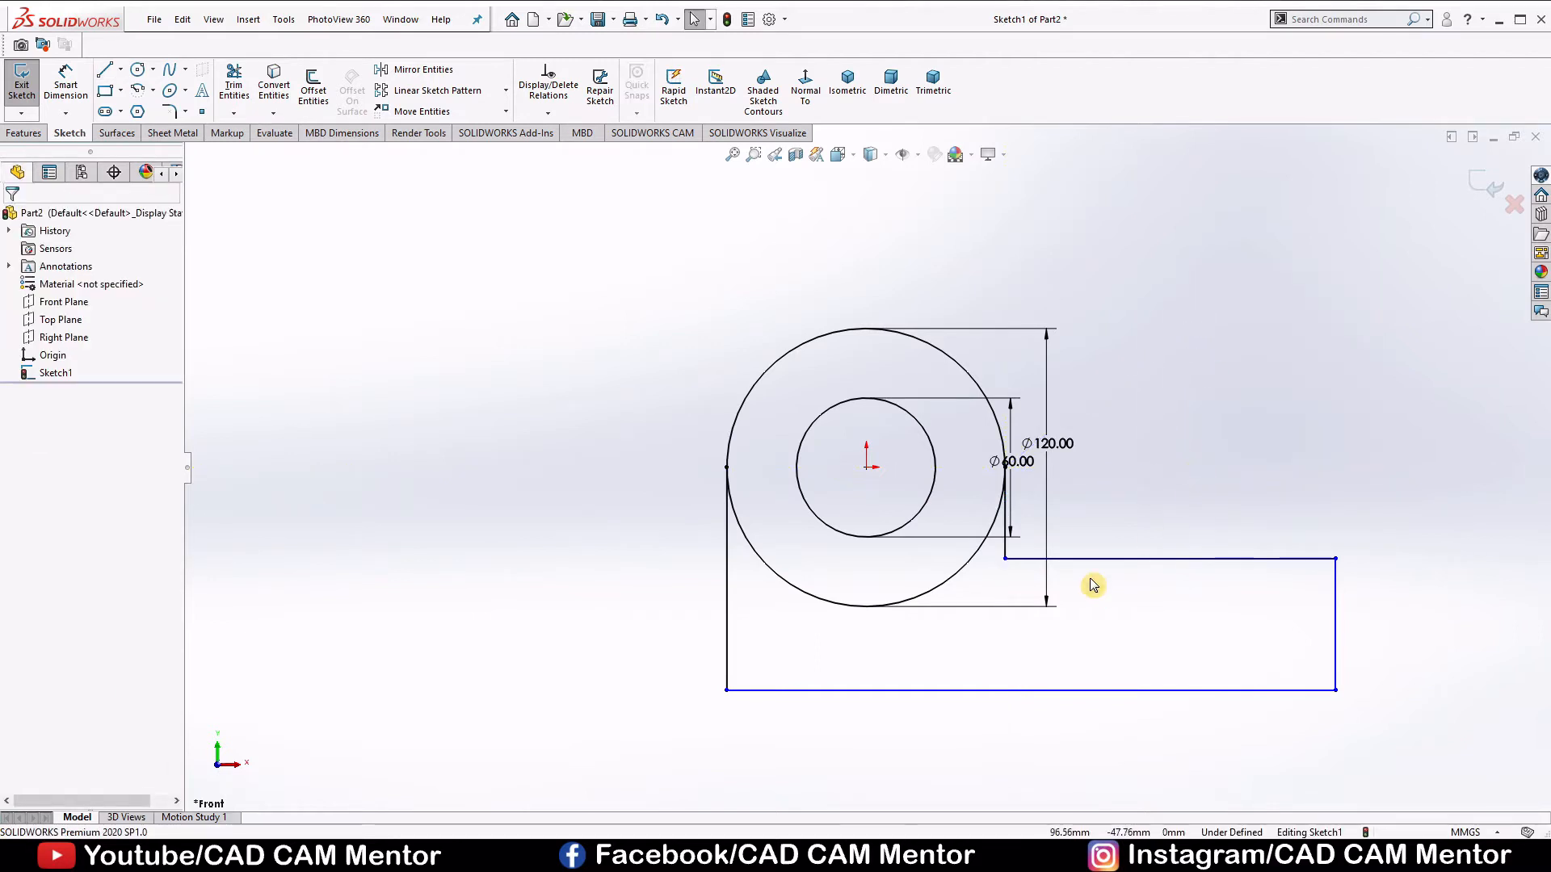
Dimension the profile's bottom line with a length of 260 mm
{"action": "scroll", "coordinate": [1090, 583], "scroll_direction": "down", "scroll_amount": 3}
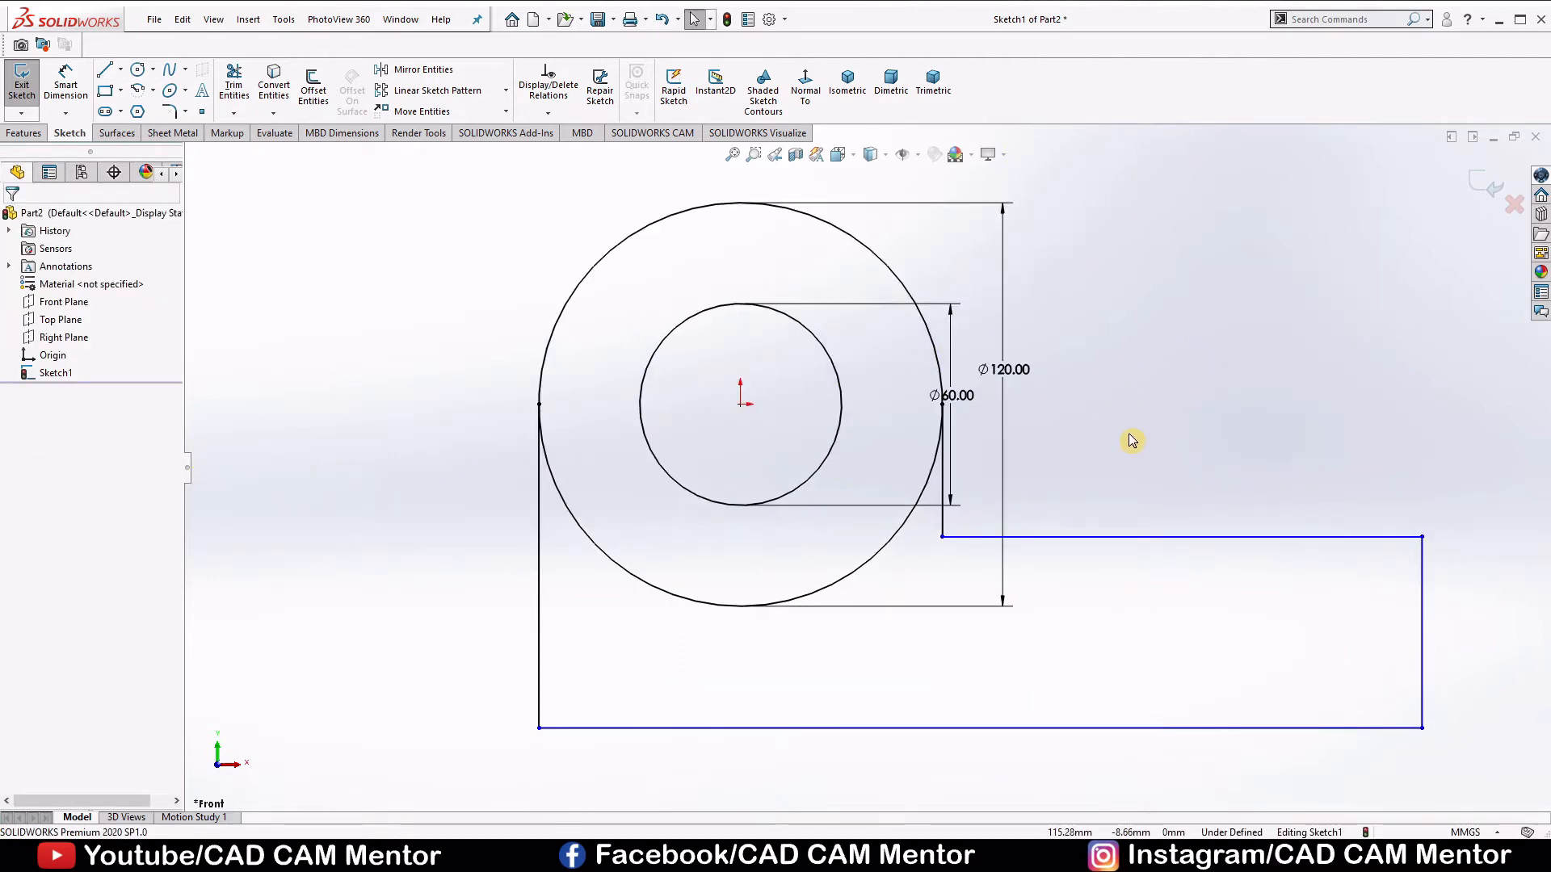
{"action": "right_click_drag", "start_coordinate": [1131, 440], "coordinate": [1108, 270]}
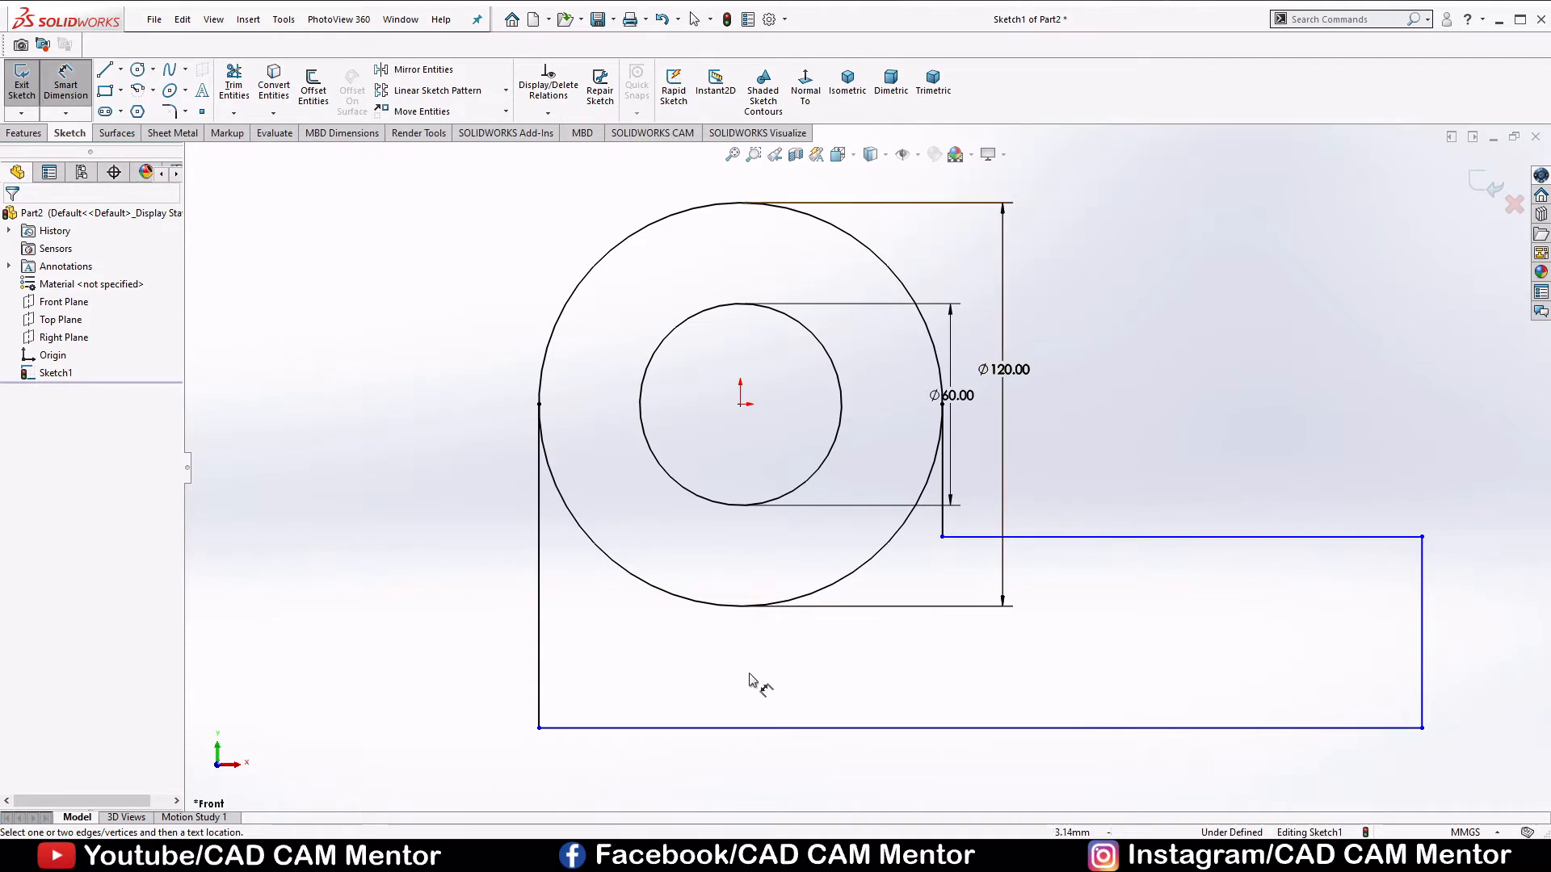
{"action": "left_click", "coordinate": [769, 728]}
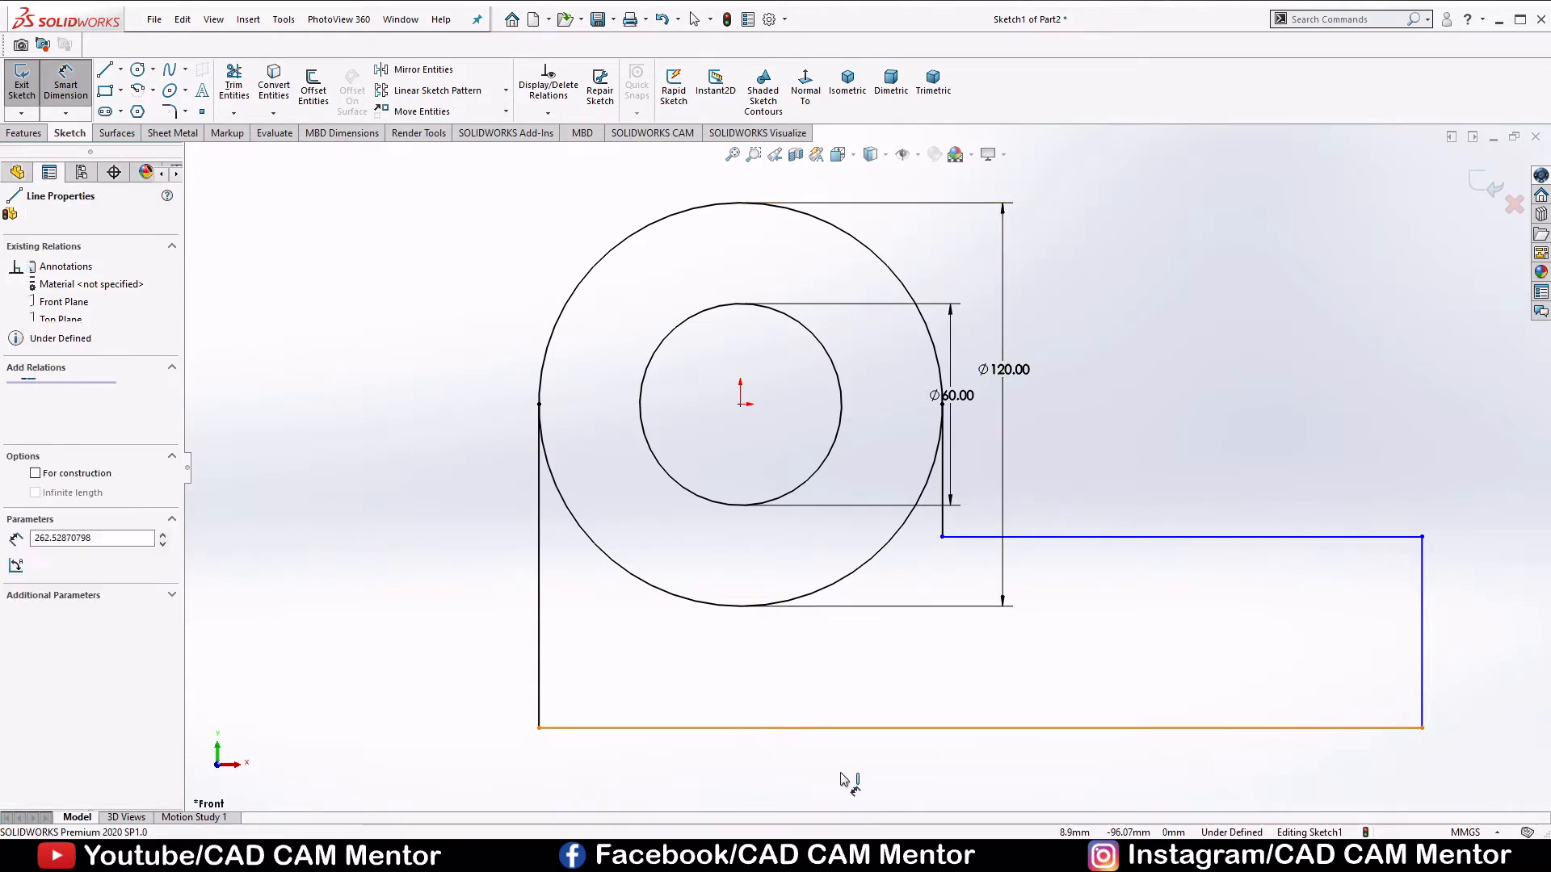
{"action": "left_click", "coordinate": [841, 776]}
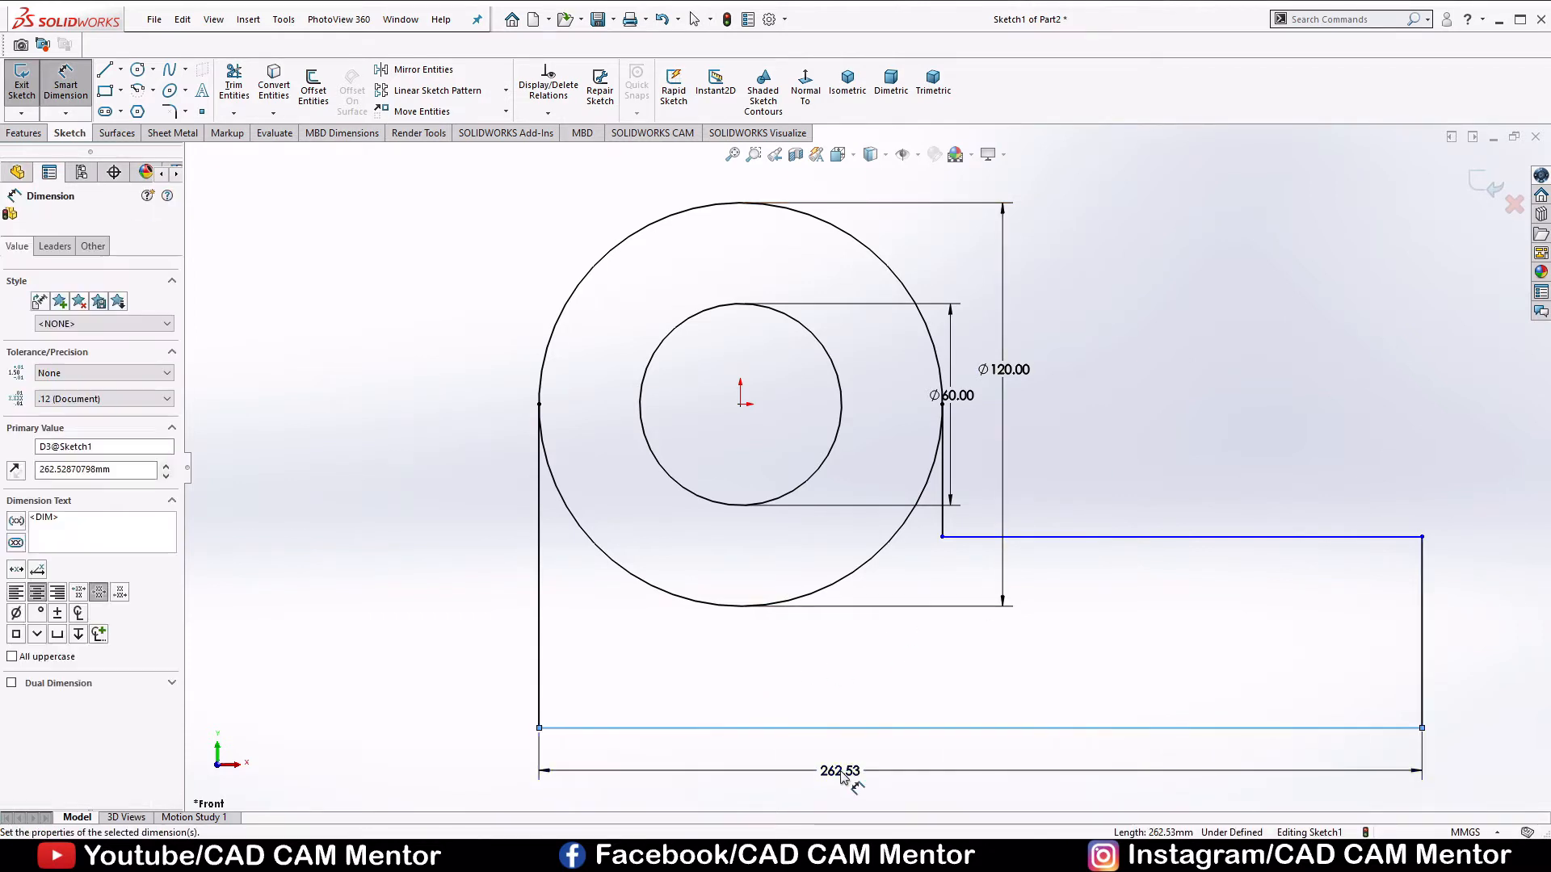
{"action": "type", "text": "260"}
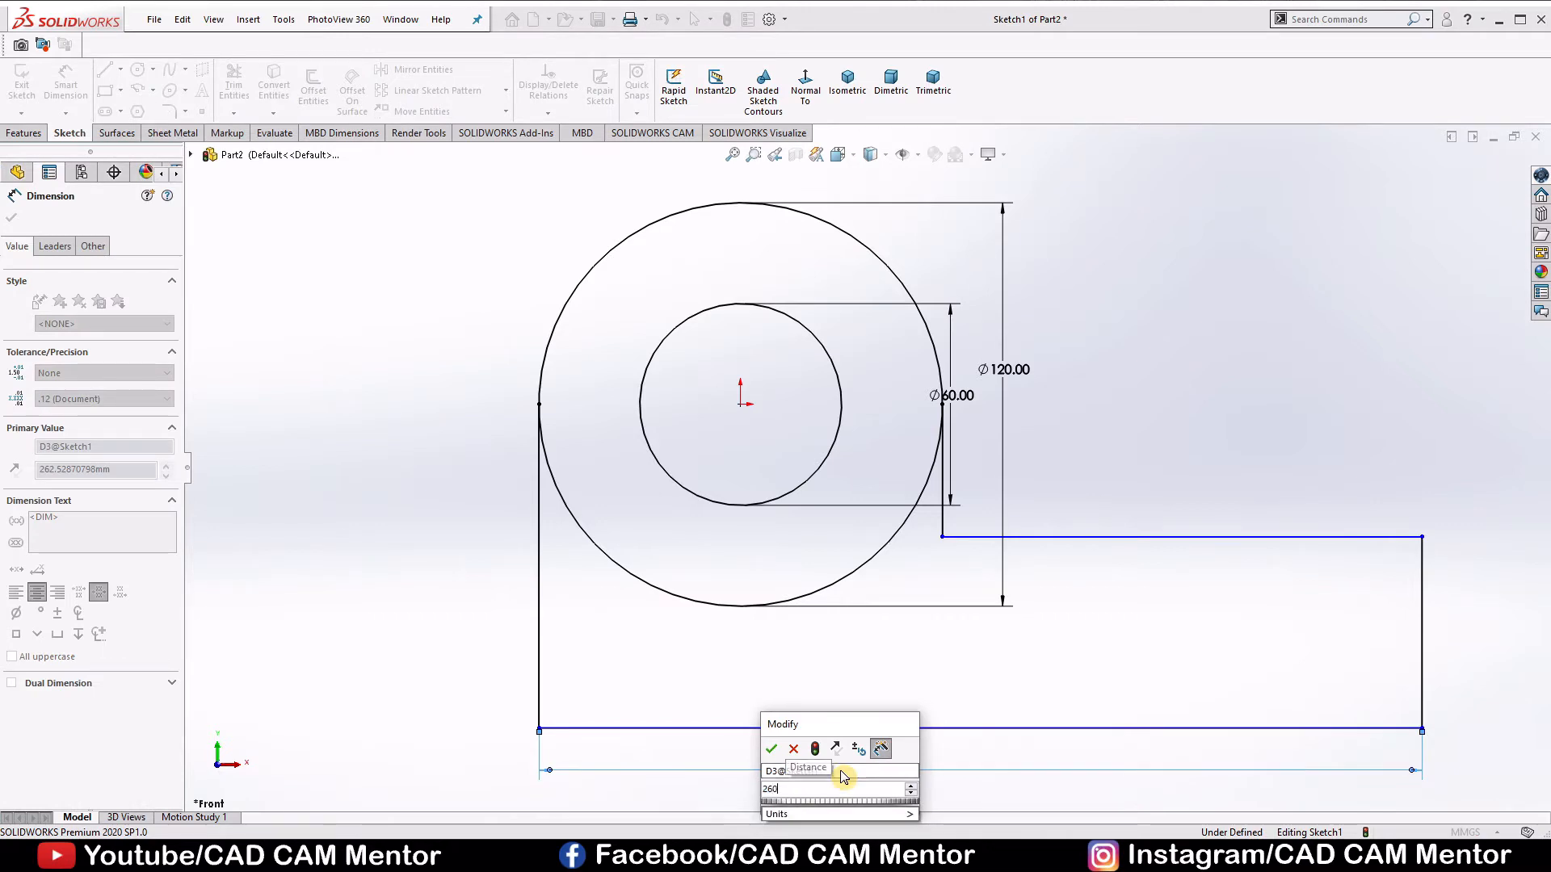
{"action": "key", "text": "Return"}
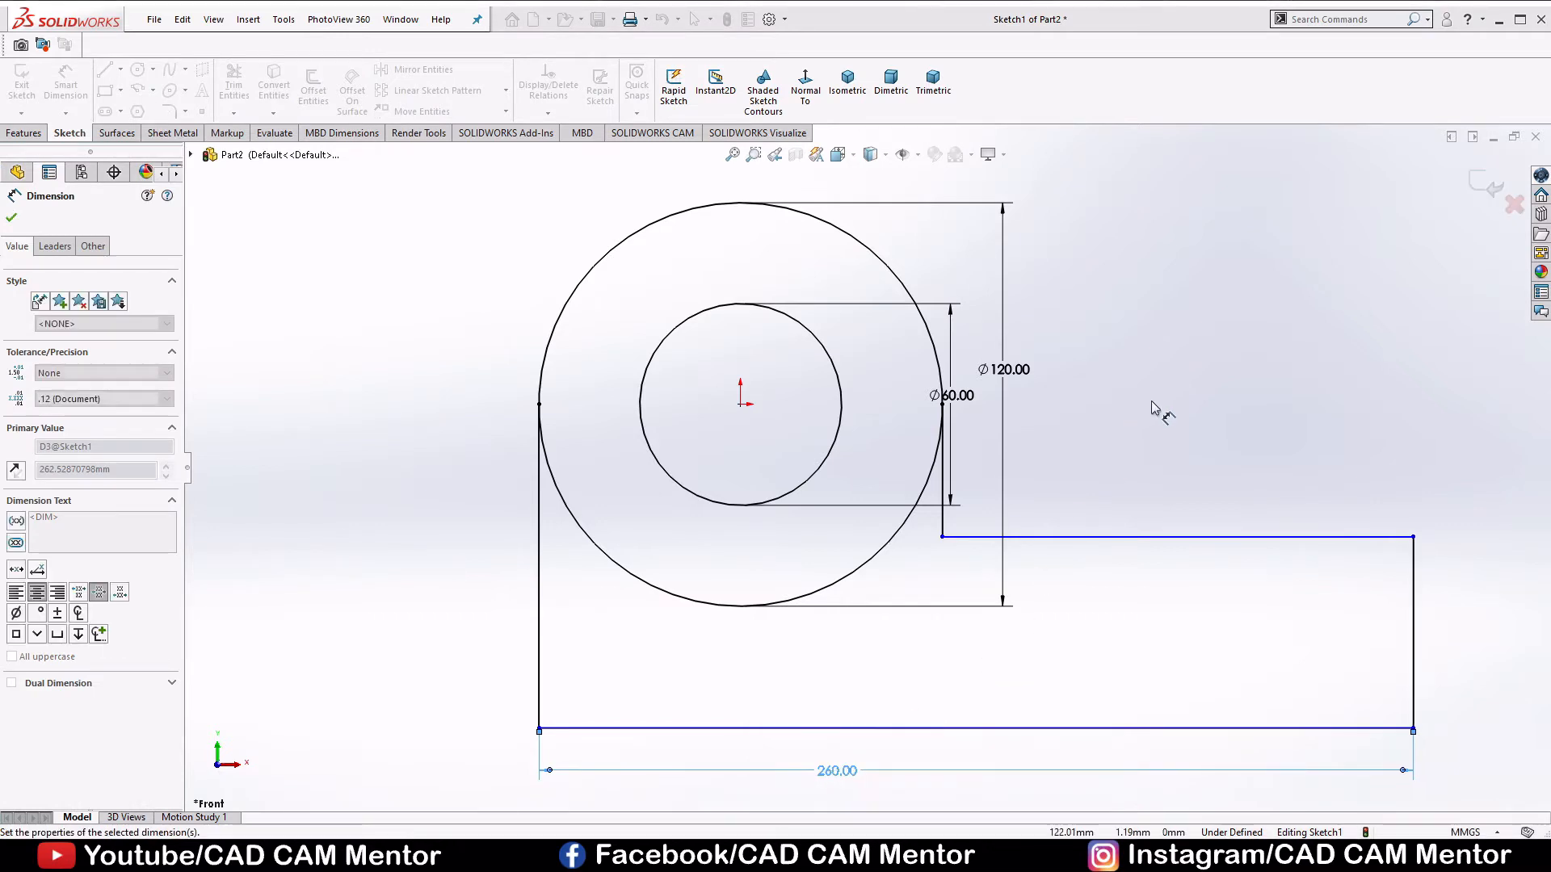
Dimension the profile's left vertical line with a length of 80 mm
{"action": "left_click", "coordinate": [1151, 406]}
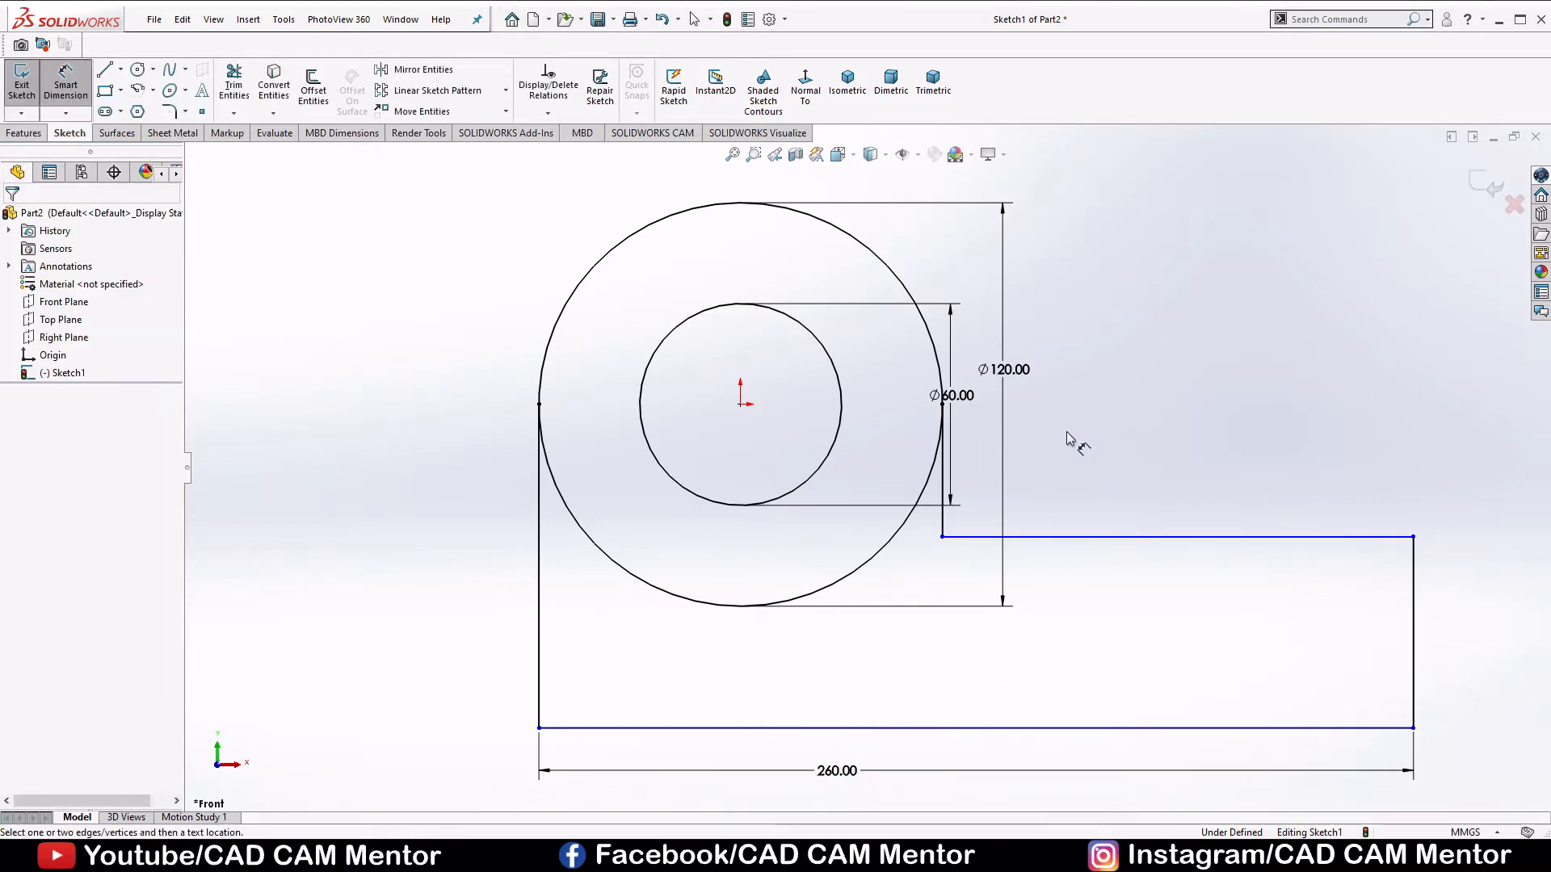
{"action": "left_click", "coordinate": [540, 583]}
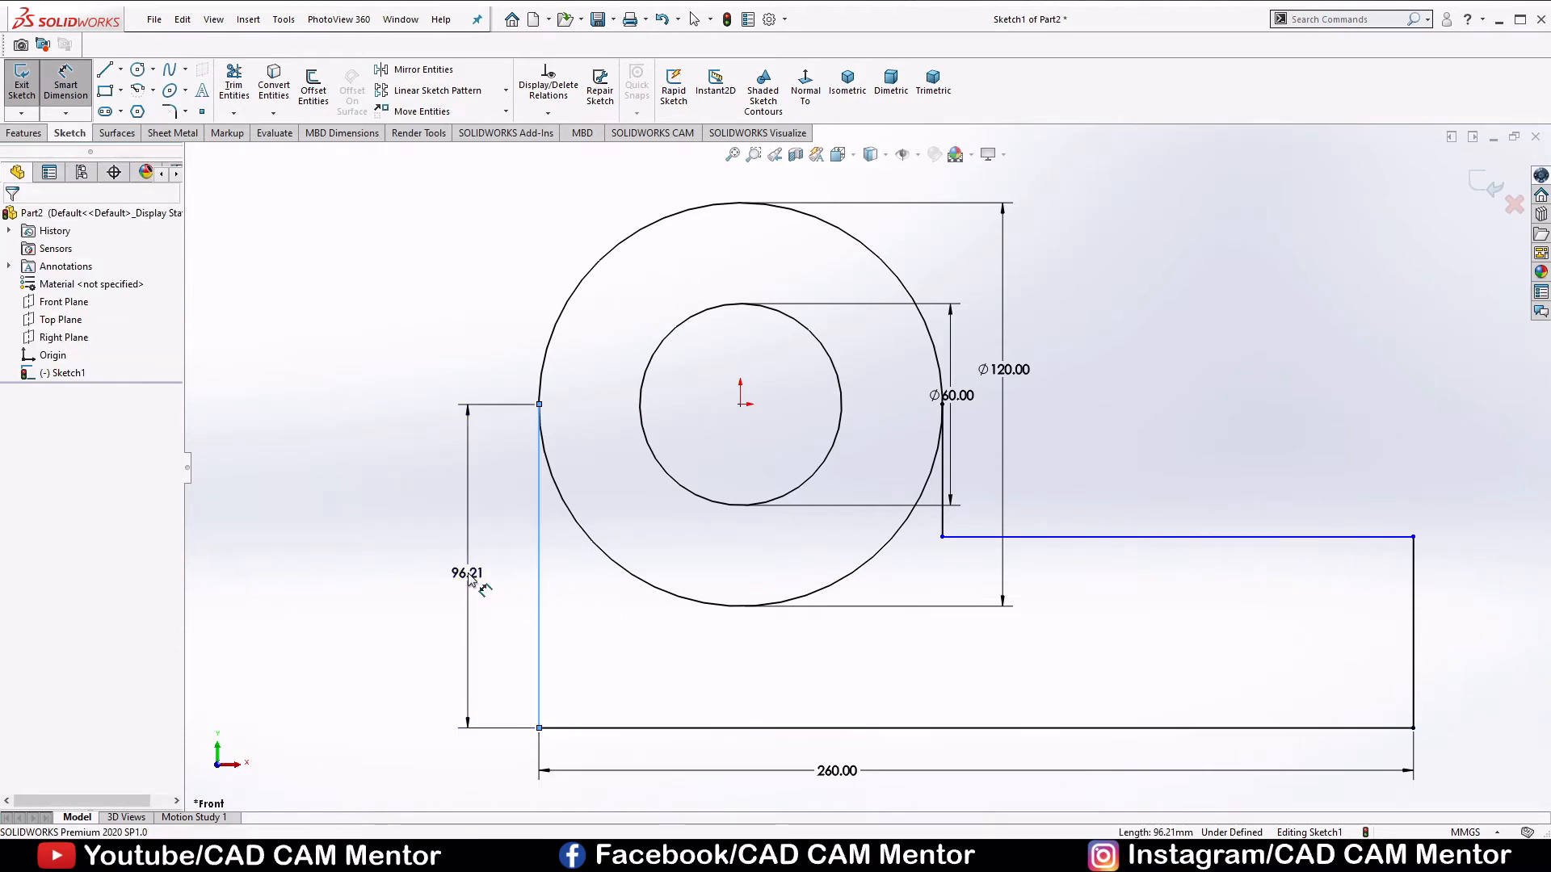
{"action": "left_click", "coordinate": [480, 588]}
{"action": "type", "text": "80"}
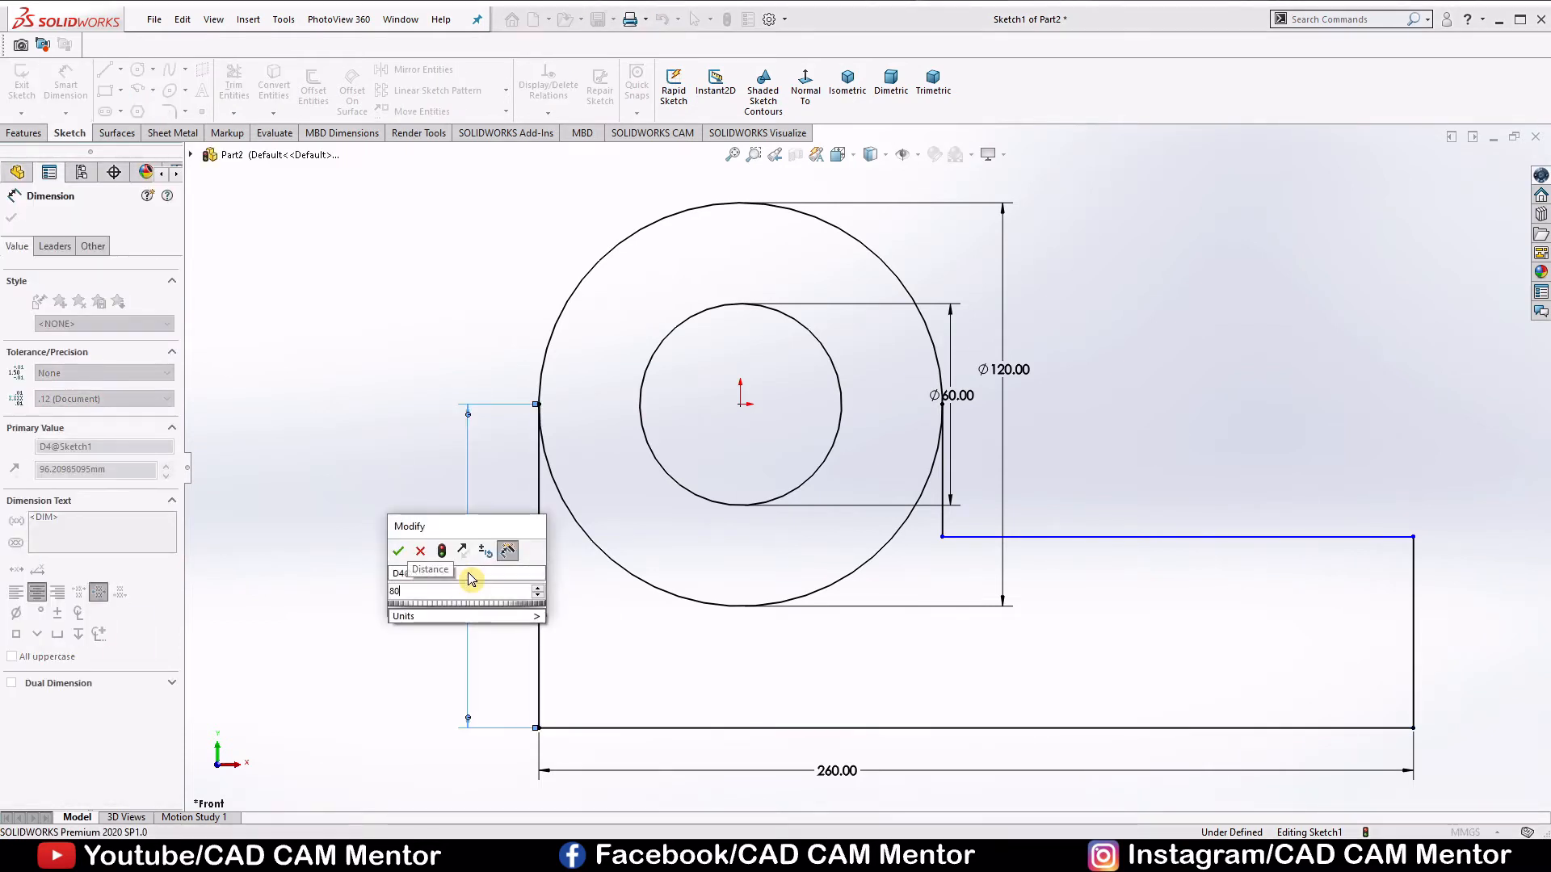
{"action": "key", "text": "Return"}
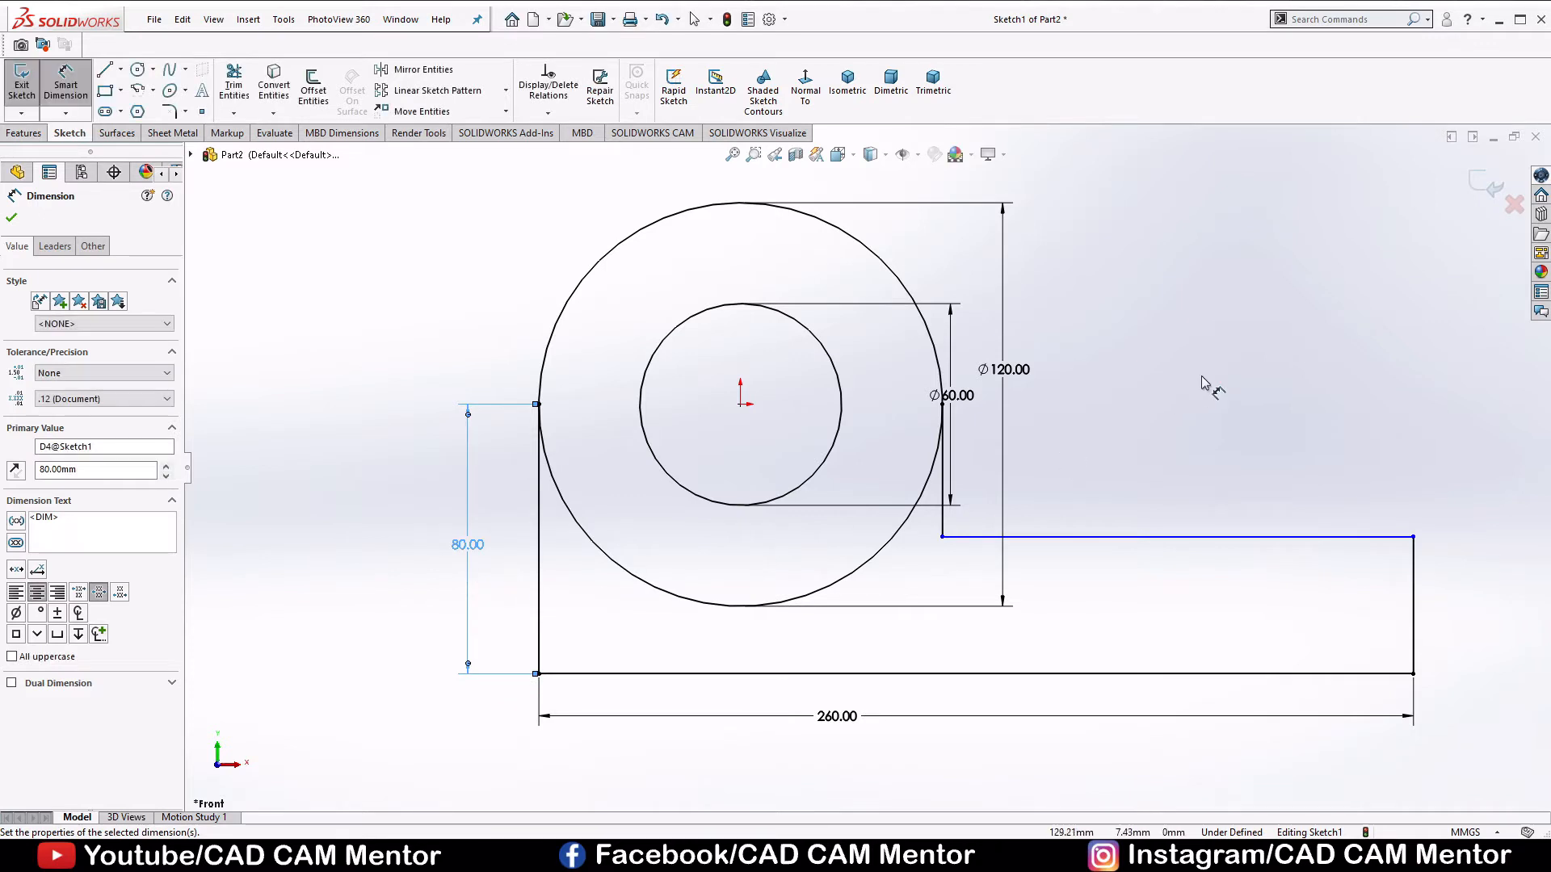
{"action": "left_click", "coordinate": [1211, 389]}
Dimension the profile's right end vertical line with a length of 50 mm and end dimensioning
{"action": "key", "text": "z"}
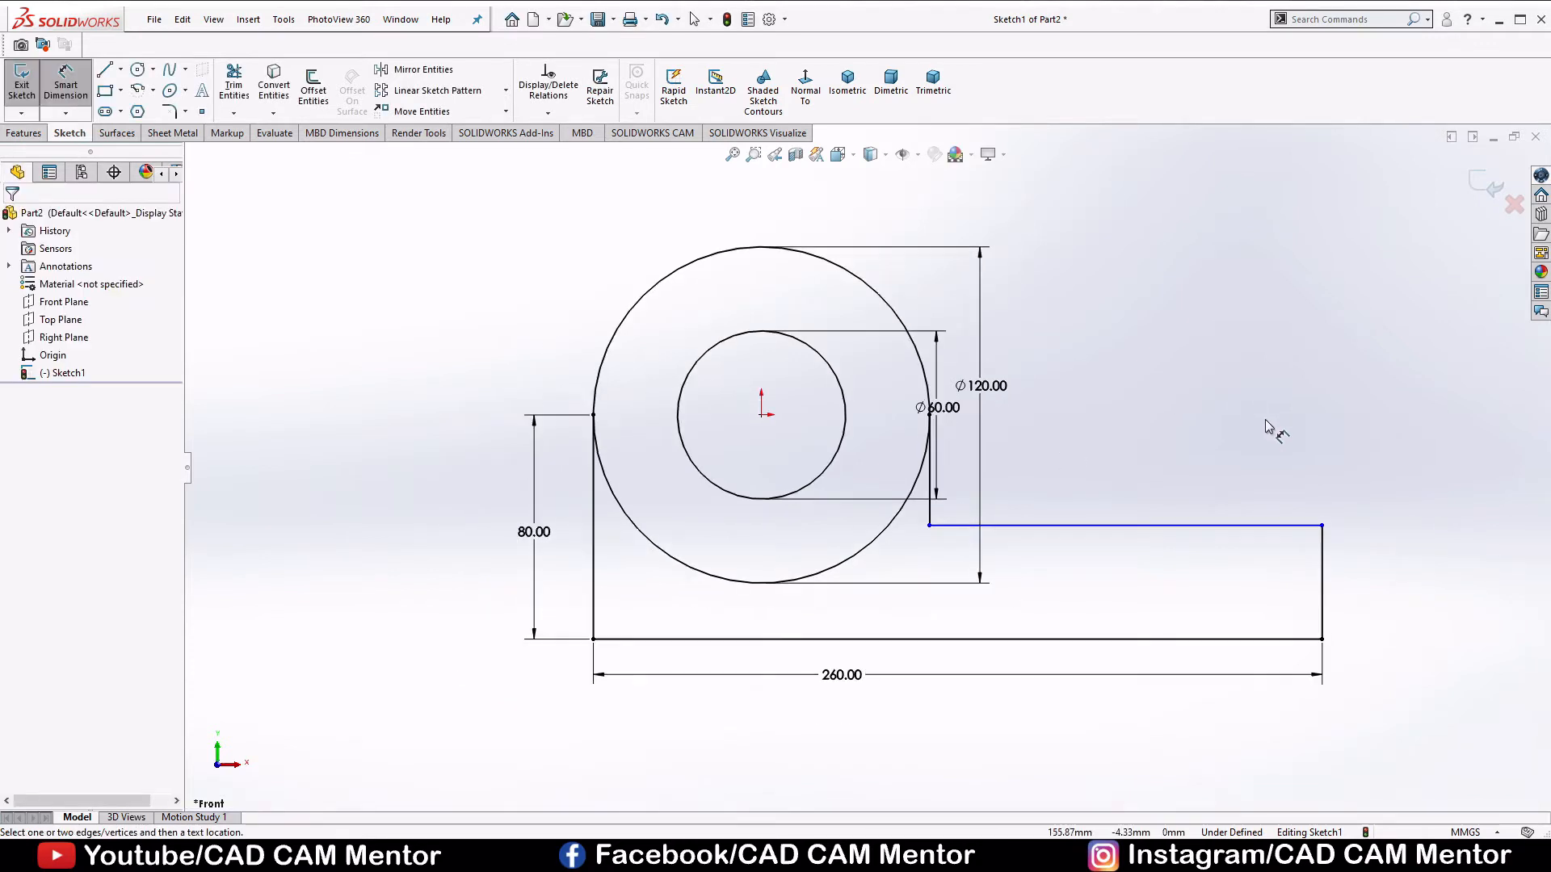
{"action": "left_click", "coordinate": [1325, 557]}
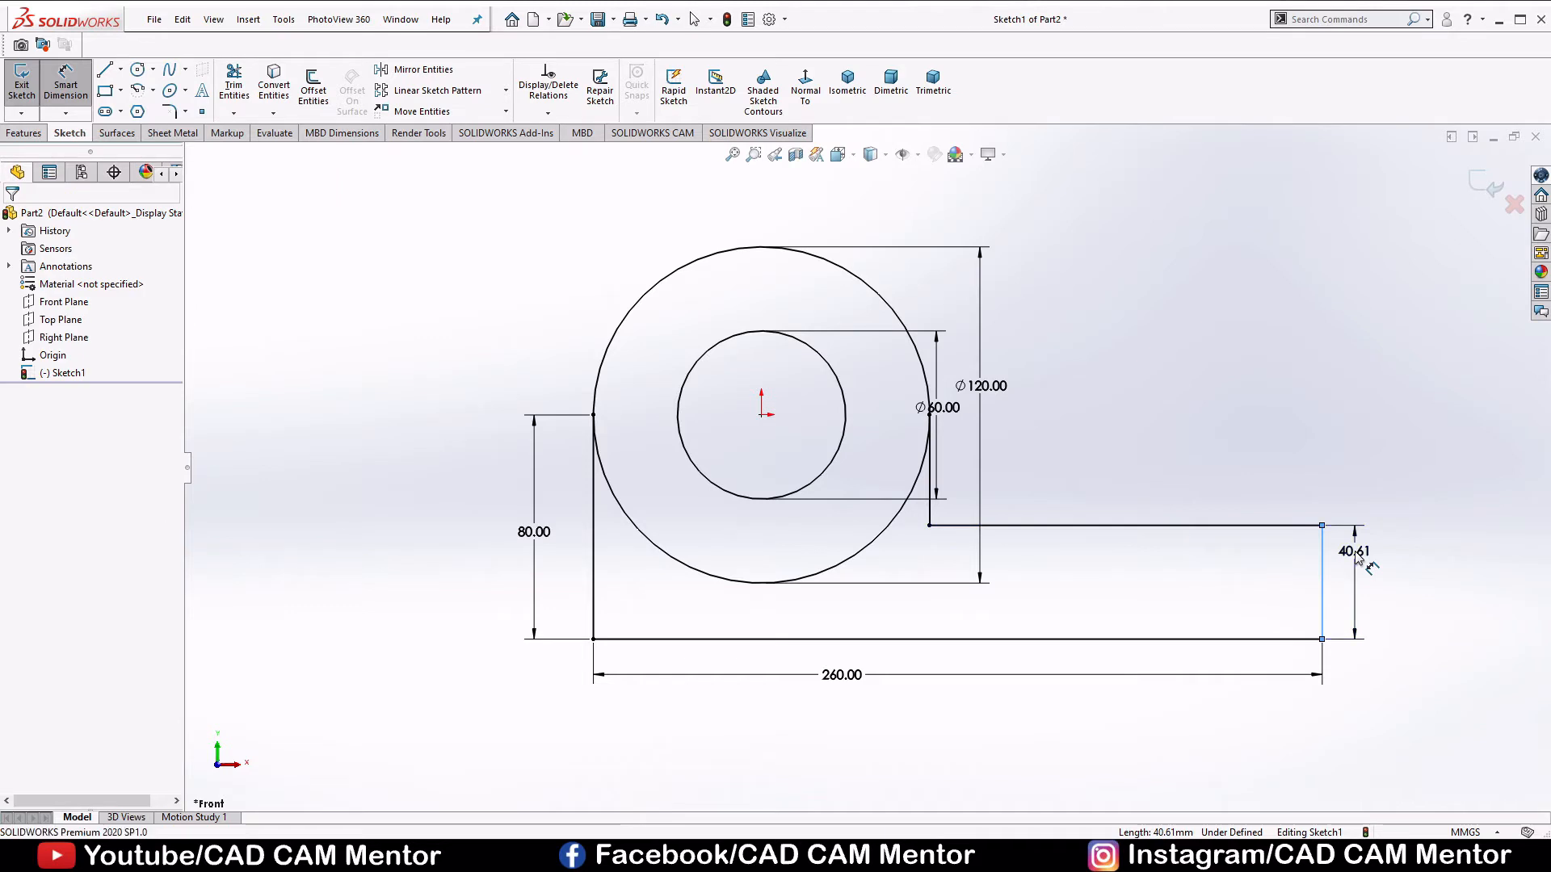
{"action": "left_click", "coordinate": [1359, 559]}
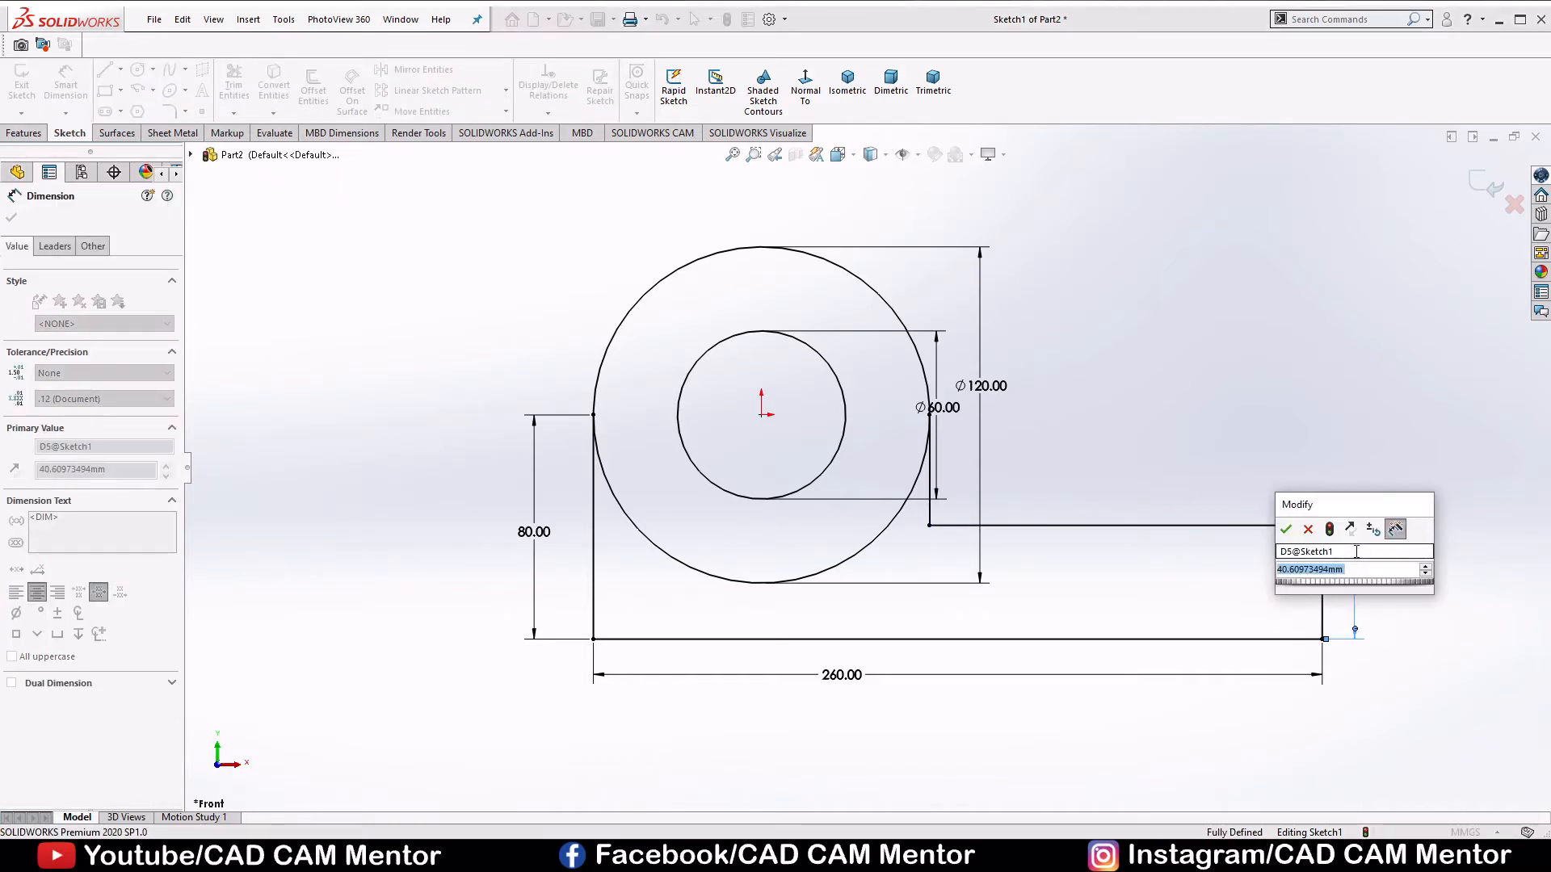
{"action": "type", "text": "40"}
{"action": "key", "text": "Return"}
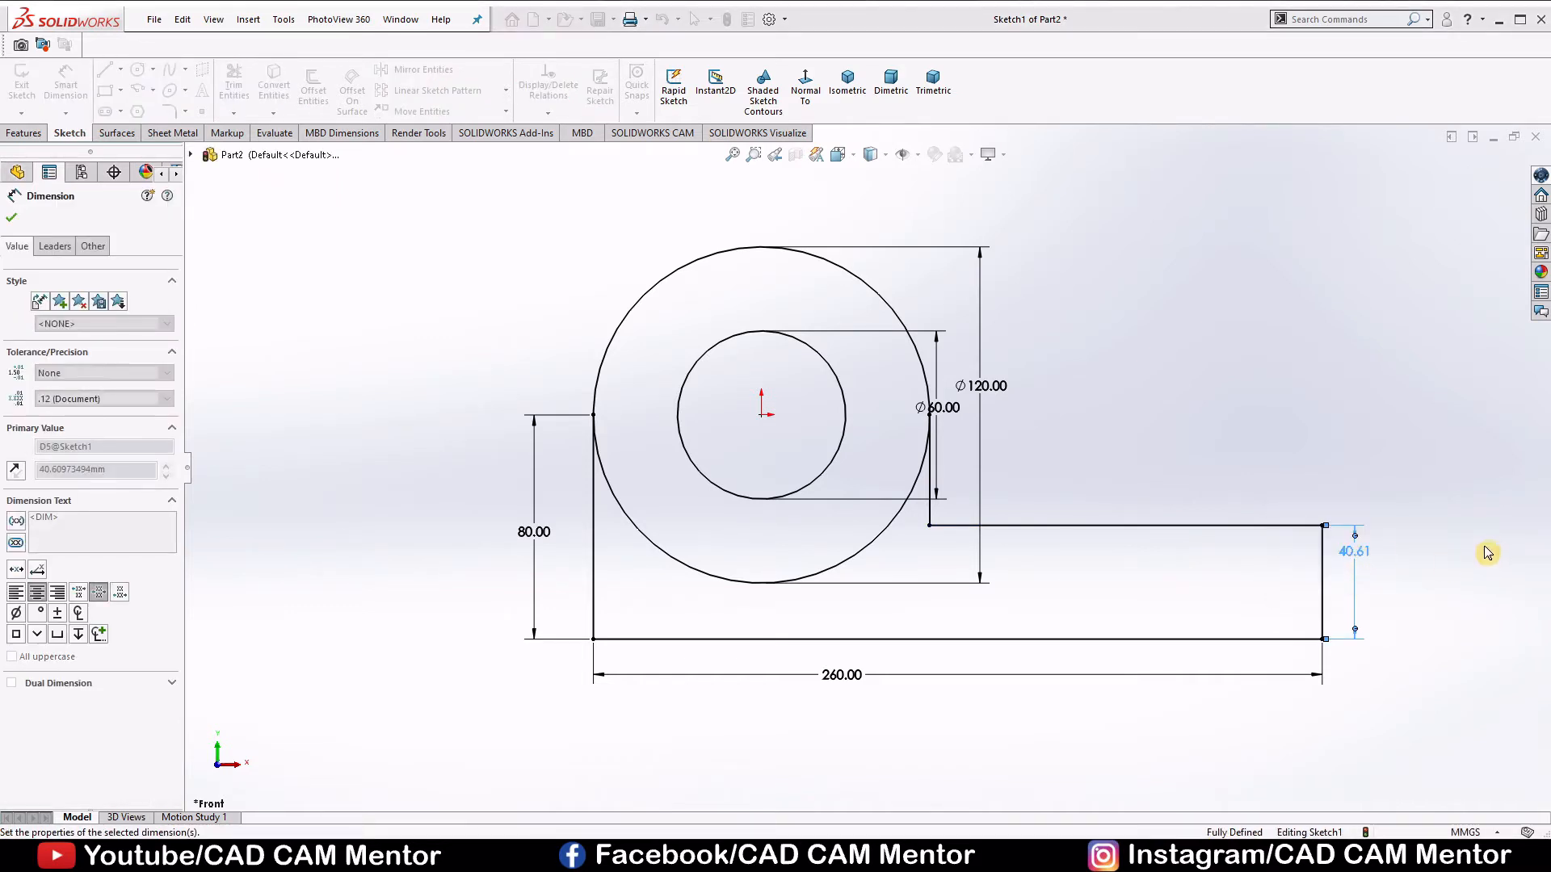
{"action": "right_click", "coordinate": [1338, 405]}
{"action": "left_click", "coordinate": [1373, 453]}
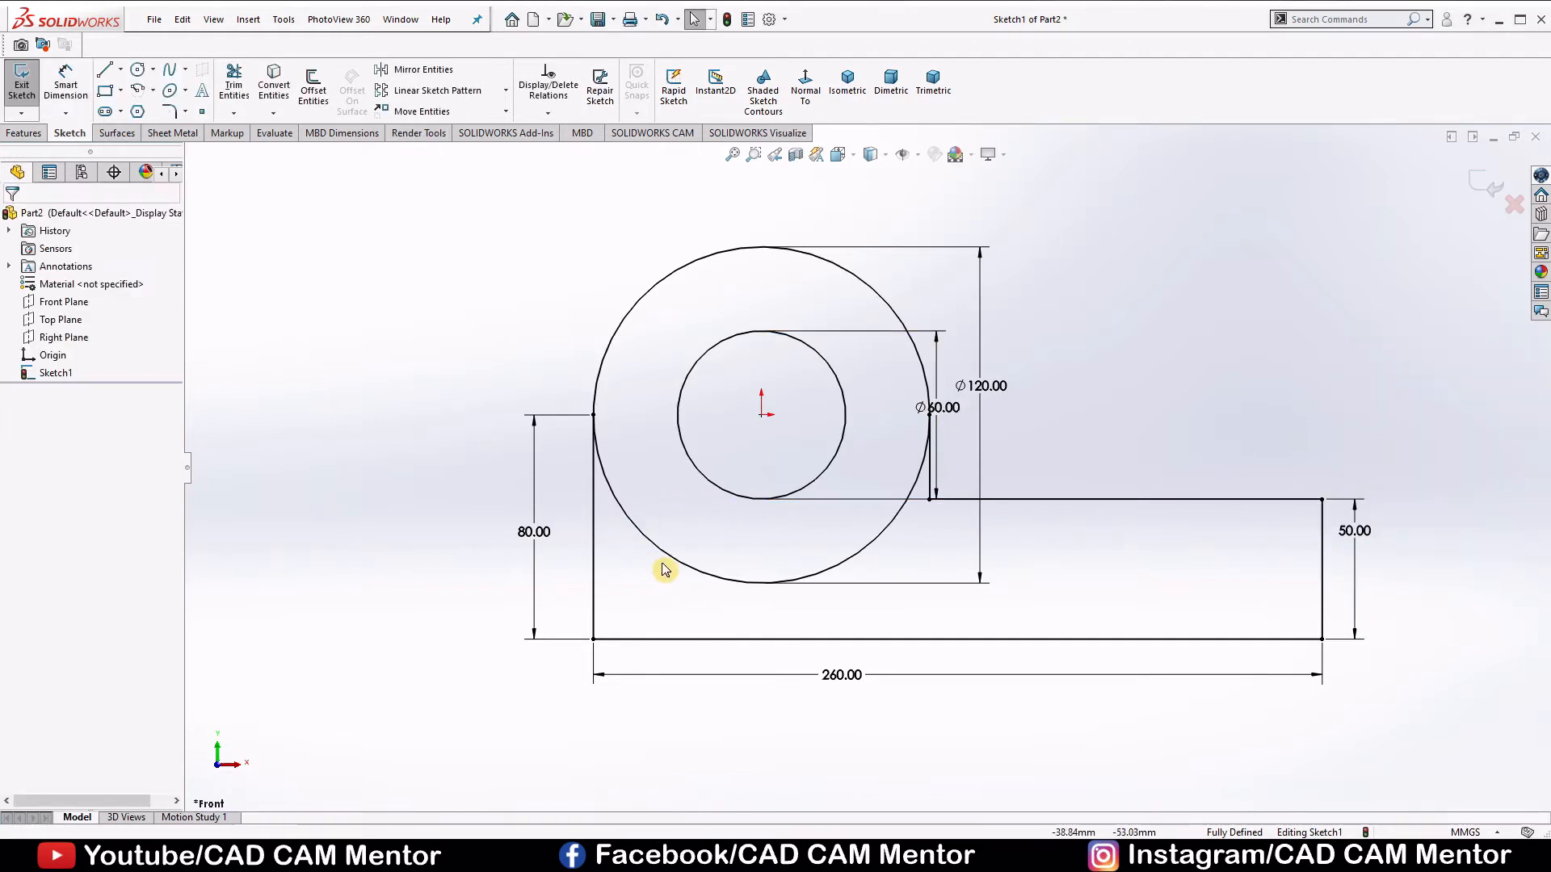
Trim away the lower half of the outer circle inside the profile with Power trim
{"action": "left_click", "coordinate": [232, 87]}
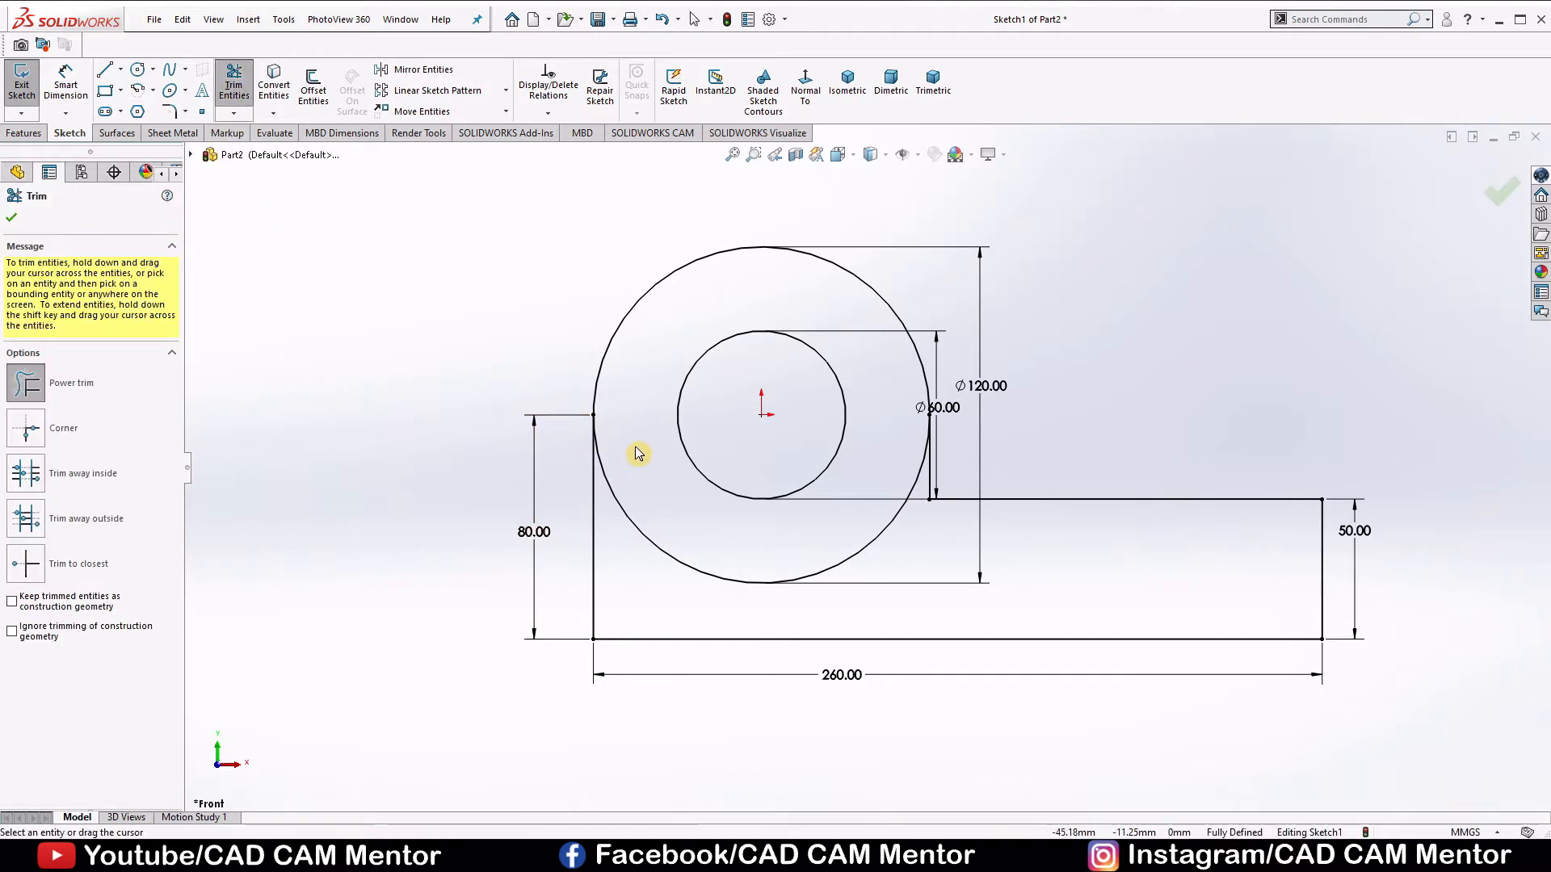
{"action": "left_click_drag", "start_coordinate": [651, 547], "coordinate": [657, 574]}
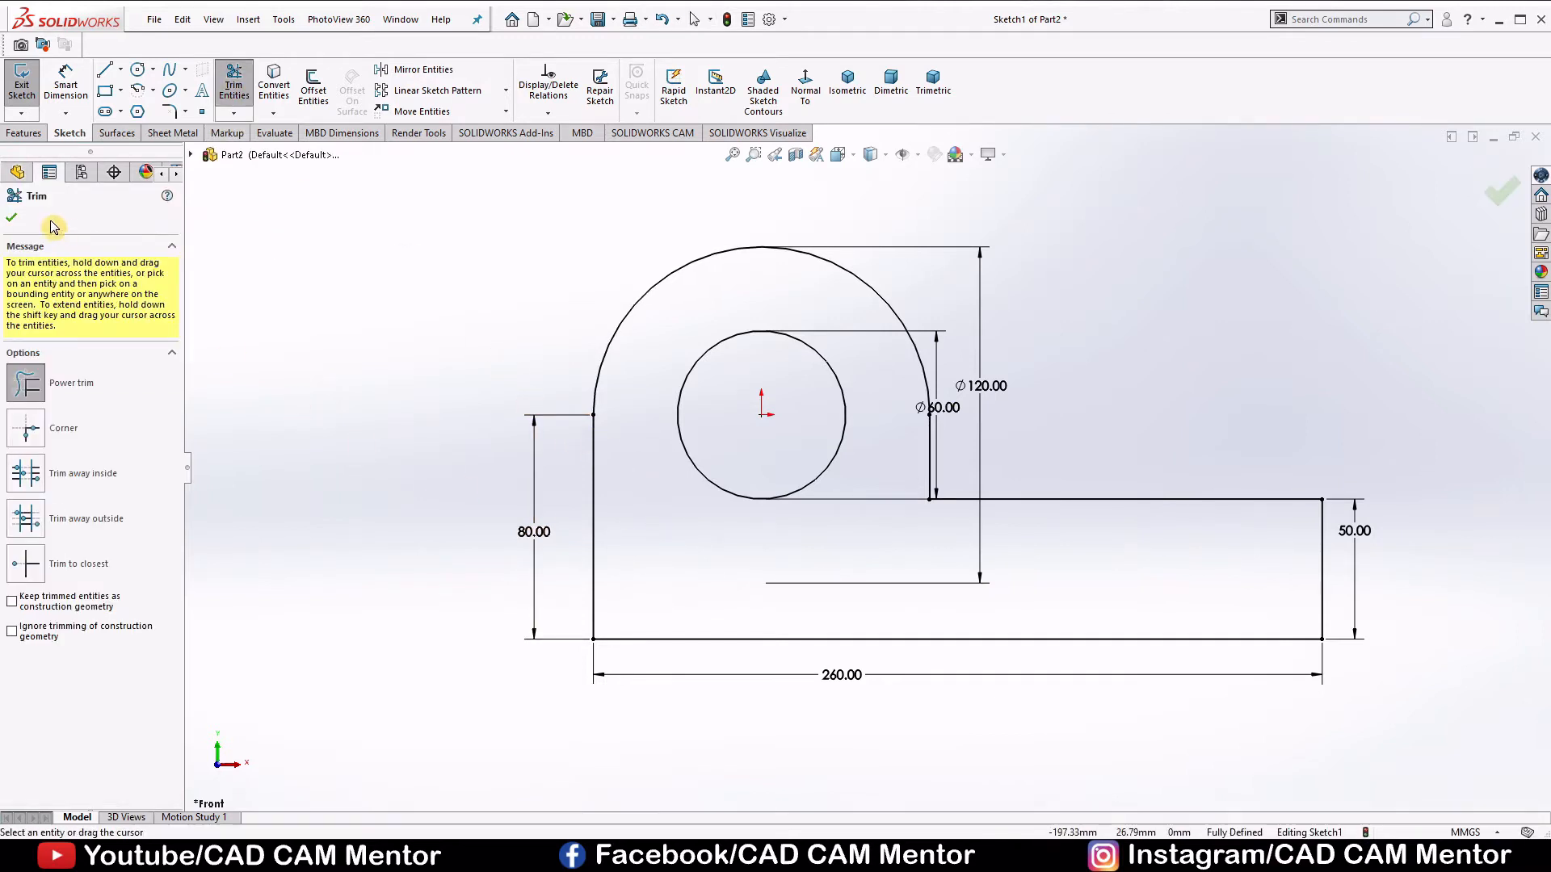
{"action": "left_click", "coordinate": [11, 217]}
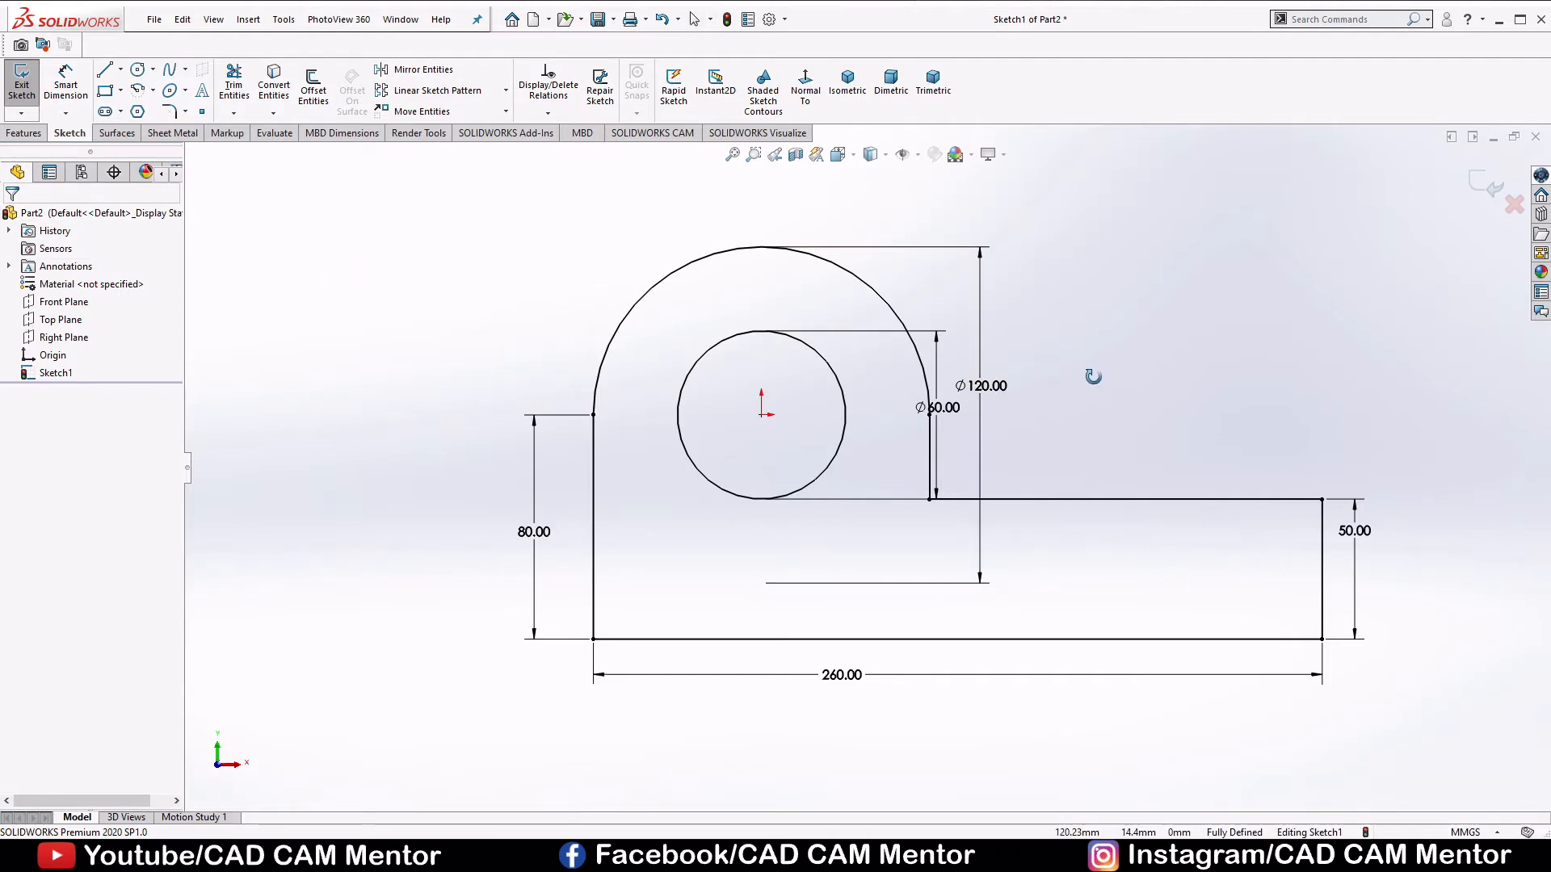
Extrude the side profile as a solid boss with a blind depth of 100 mm
{"action": "mouse_move", "coordinate": [993, 374]}
{"action": "middle_mouse_down"}
{"action": "mouse_move", "coordinate": [966, 463]}
{"action": "mouse_move", "coordinate": [1032, 456]}
{"action": "middle_mouse_up"}
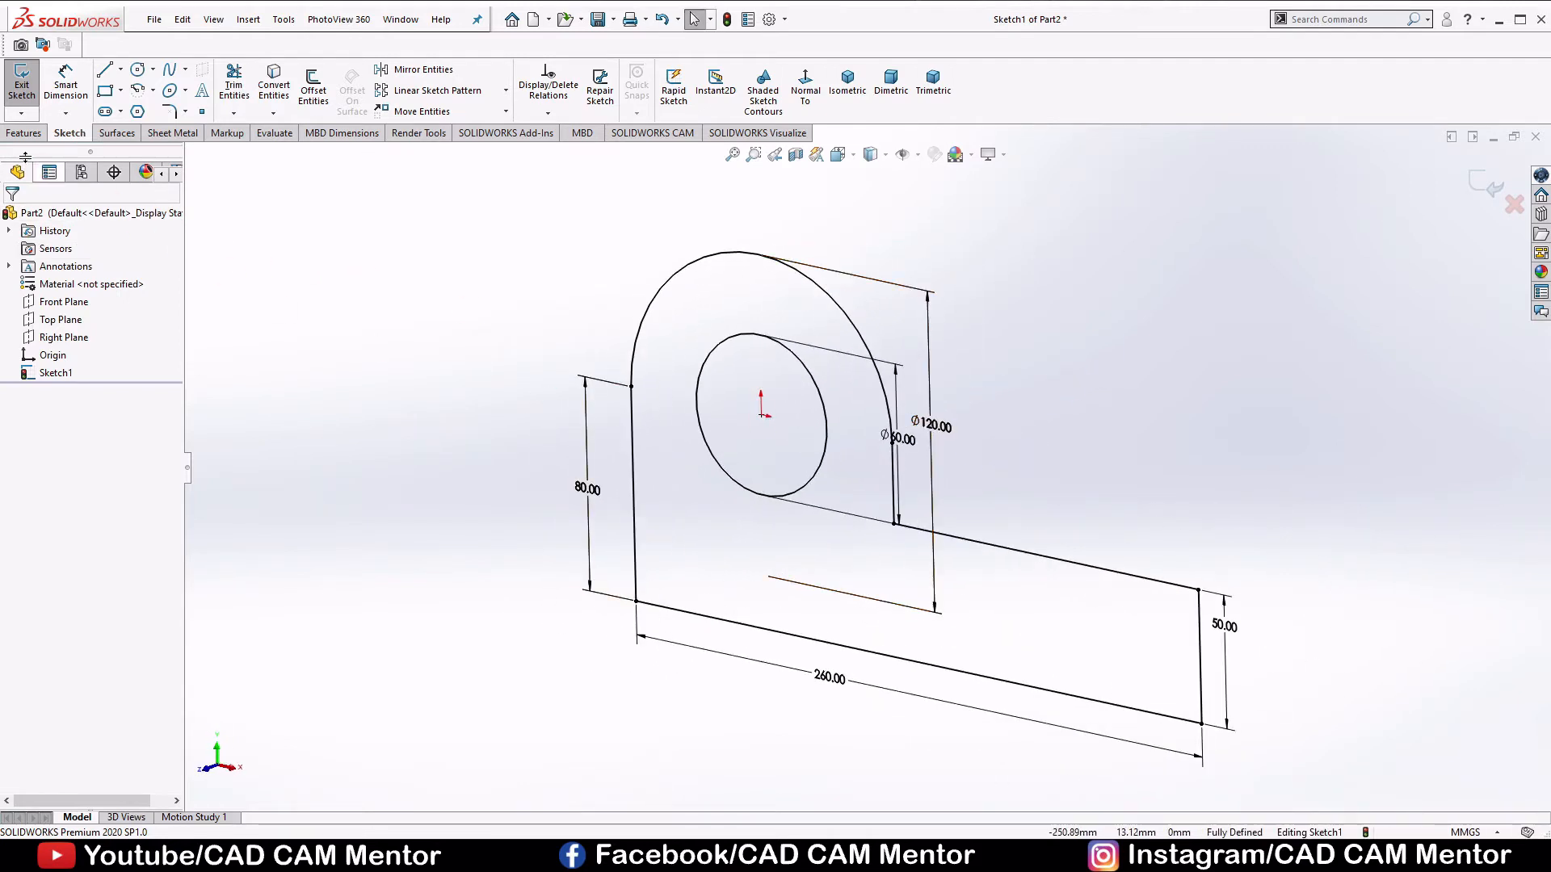
{"action": "left_click", "coordinate": [24, 133]}
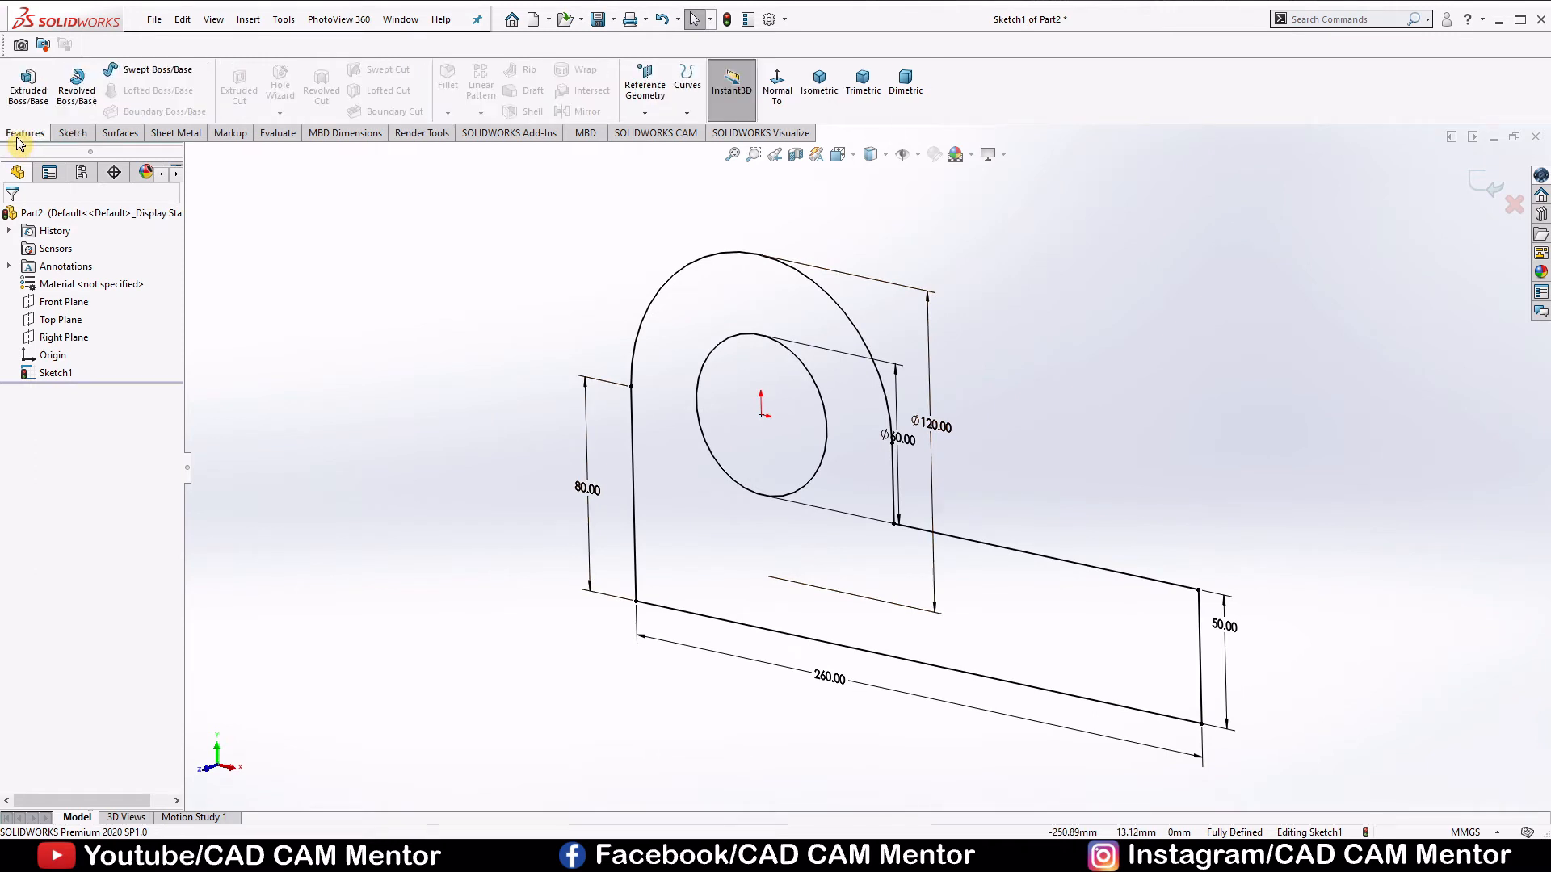
{"action": "left_click", "coordinate": [34, 92]}
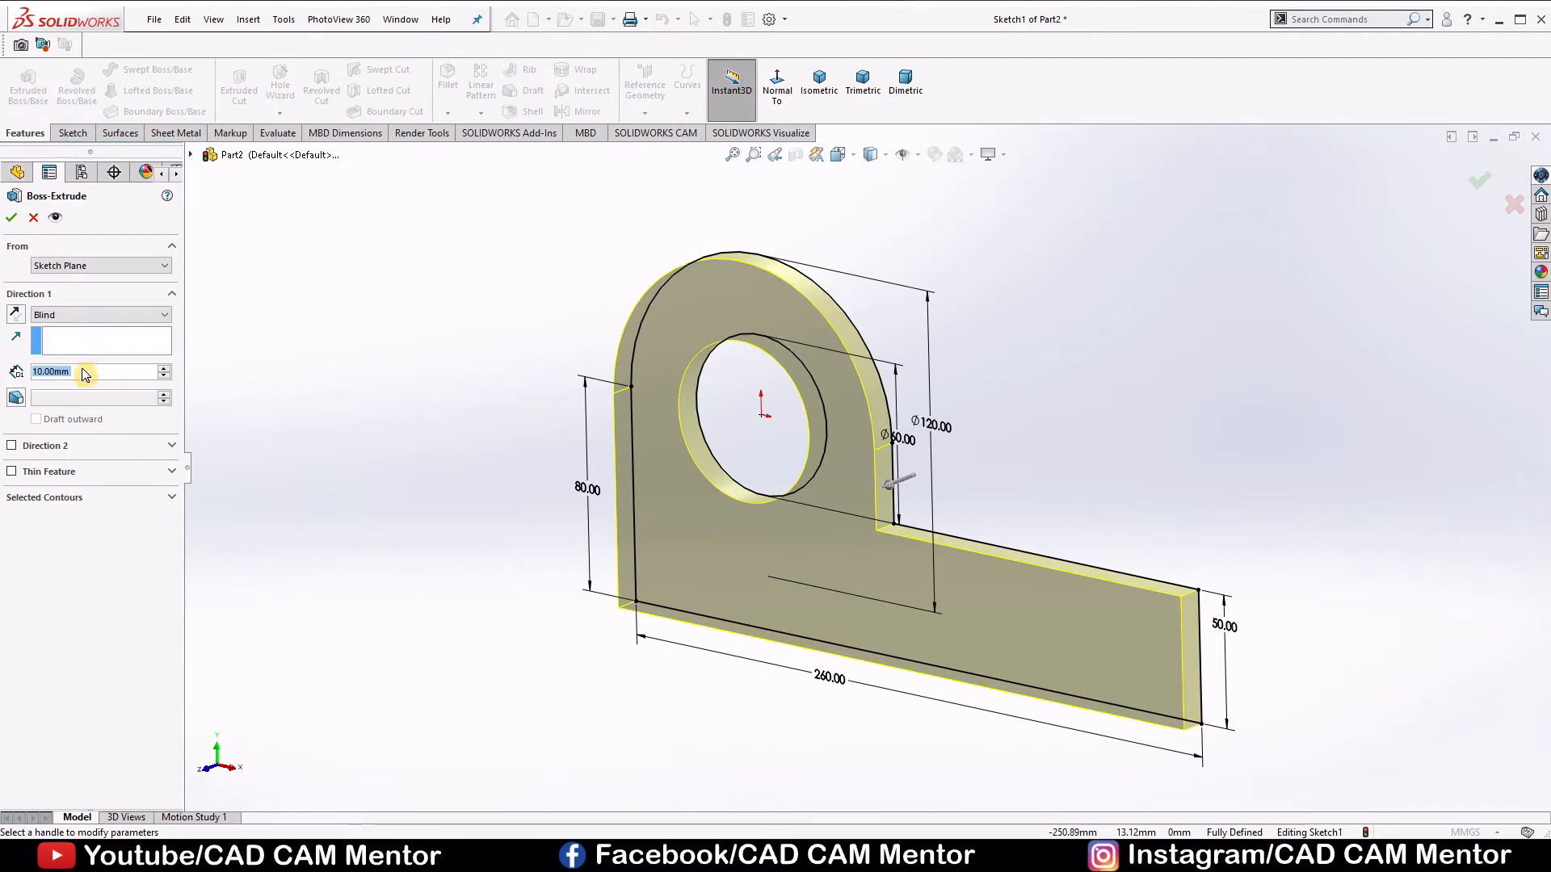
{"action": "type", "text": "100"}
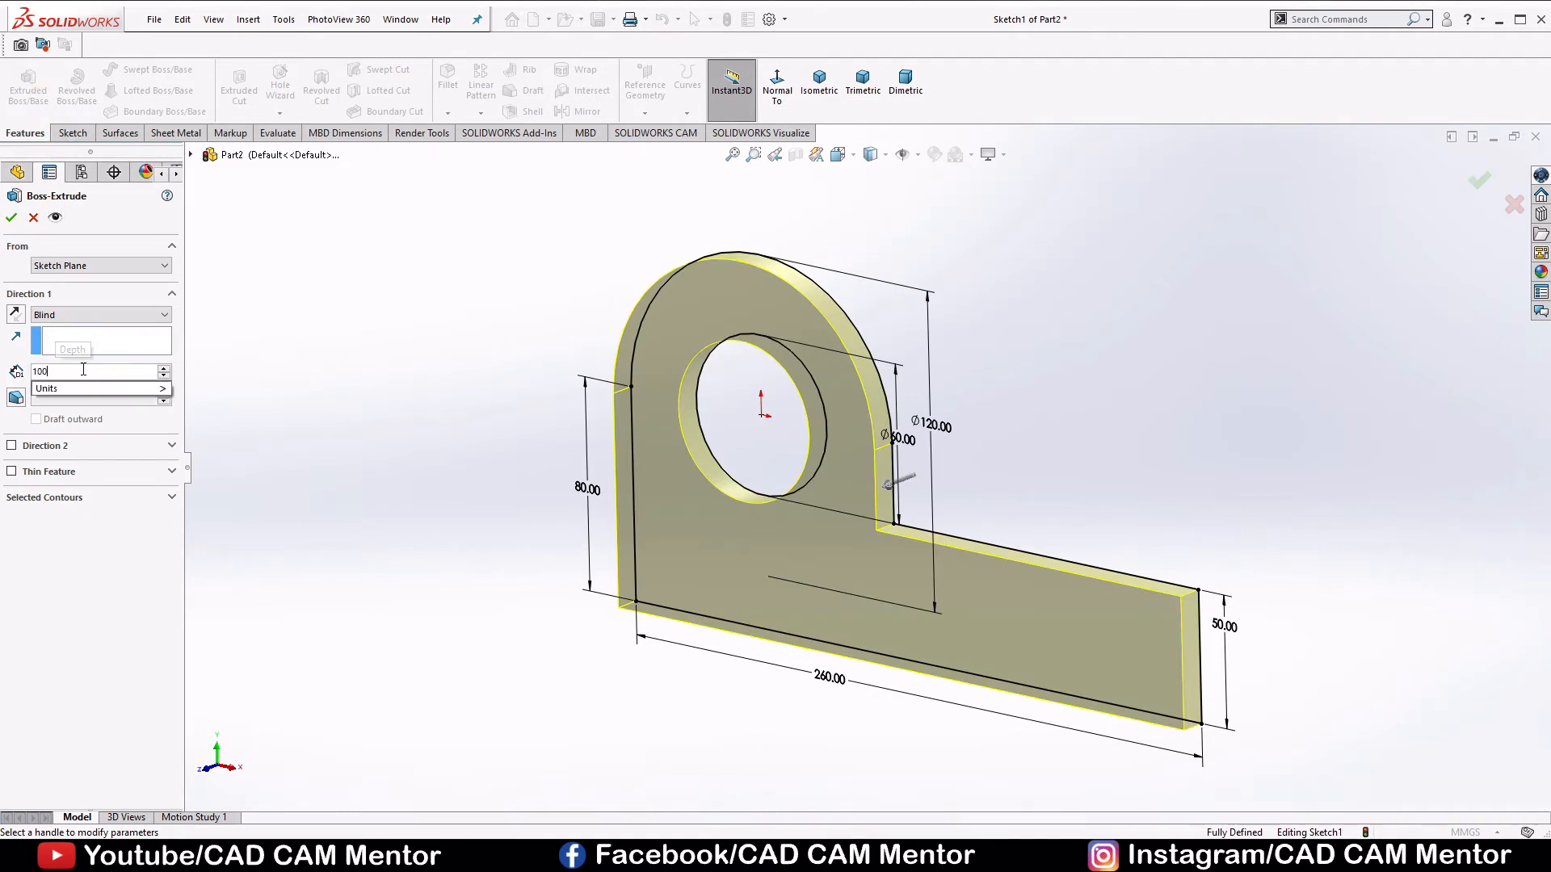
{"action": "key", "text": "Return"}
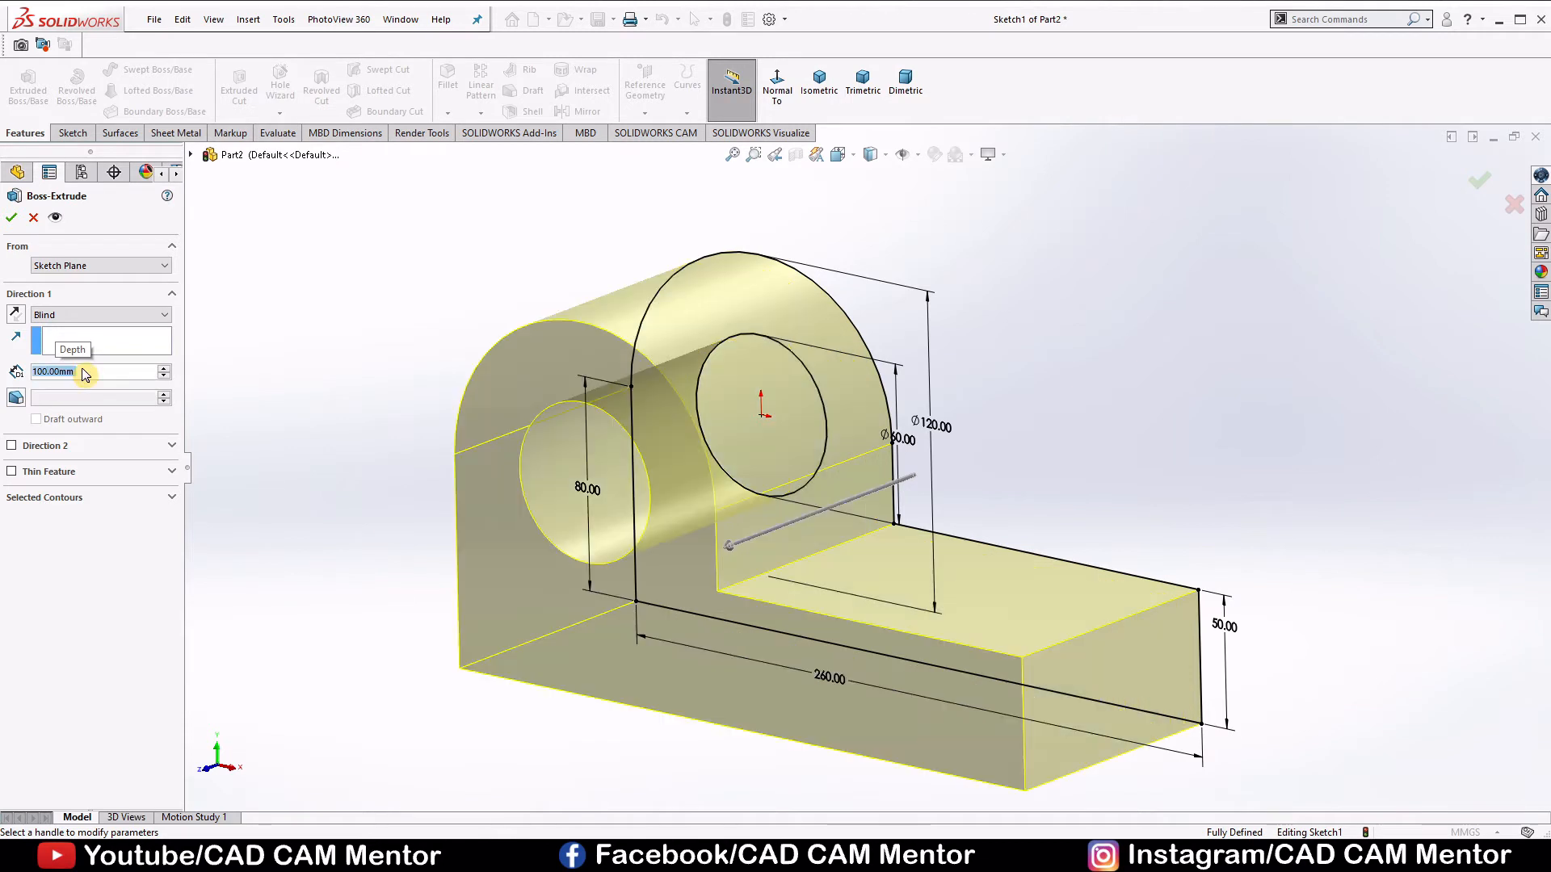
{"action": "left_click", "coordinate": [13, 218]}
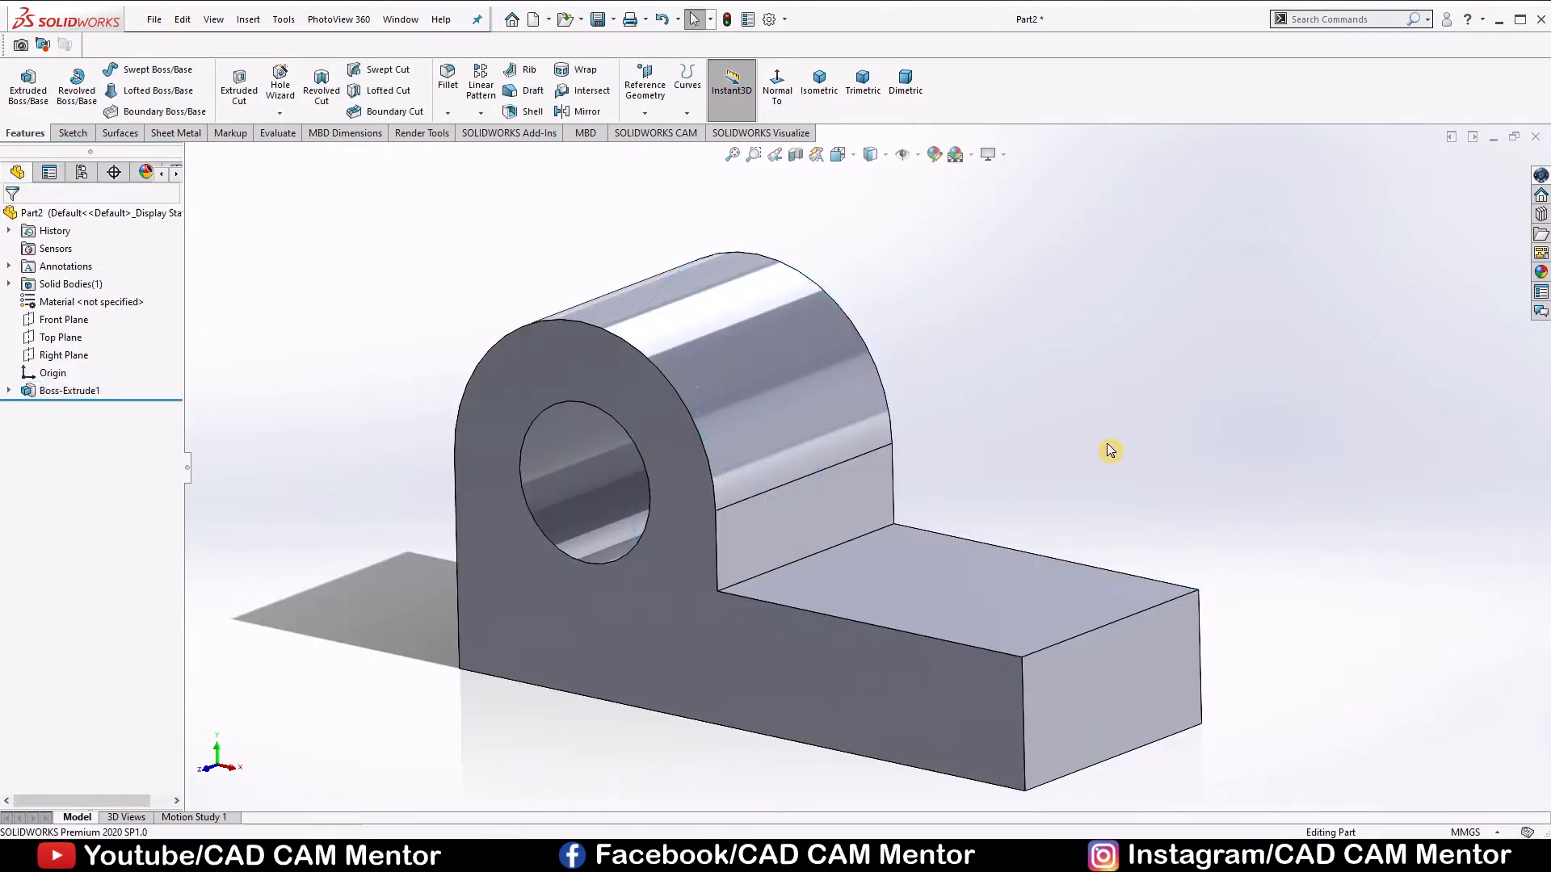
{"action": "mouse_move", "coordinate": [1109, 450]}
{"action": "middle_mouse_down"}
{"action": "mouse_move", "coordinate": [1039, 447]}
{"action": "mouse_move", "coordinate": [1115, 436]}
{"action": "middle_mouse_up"}
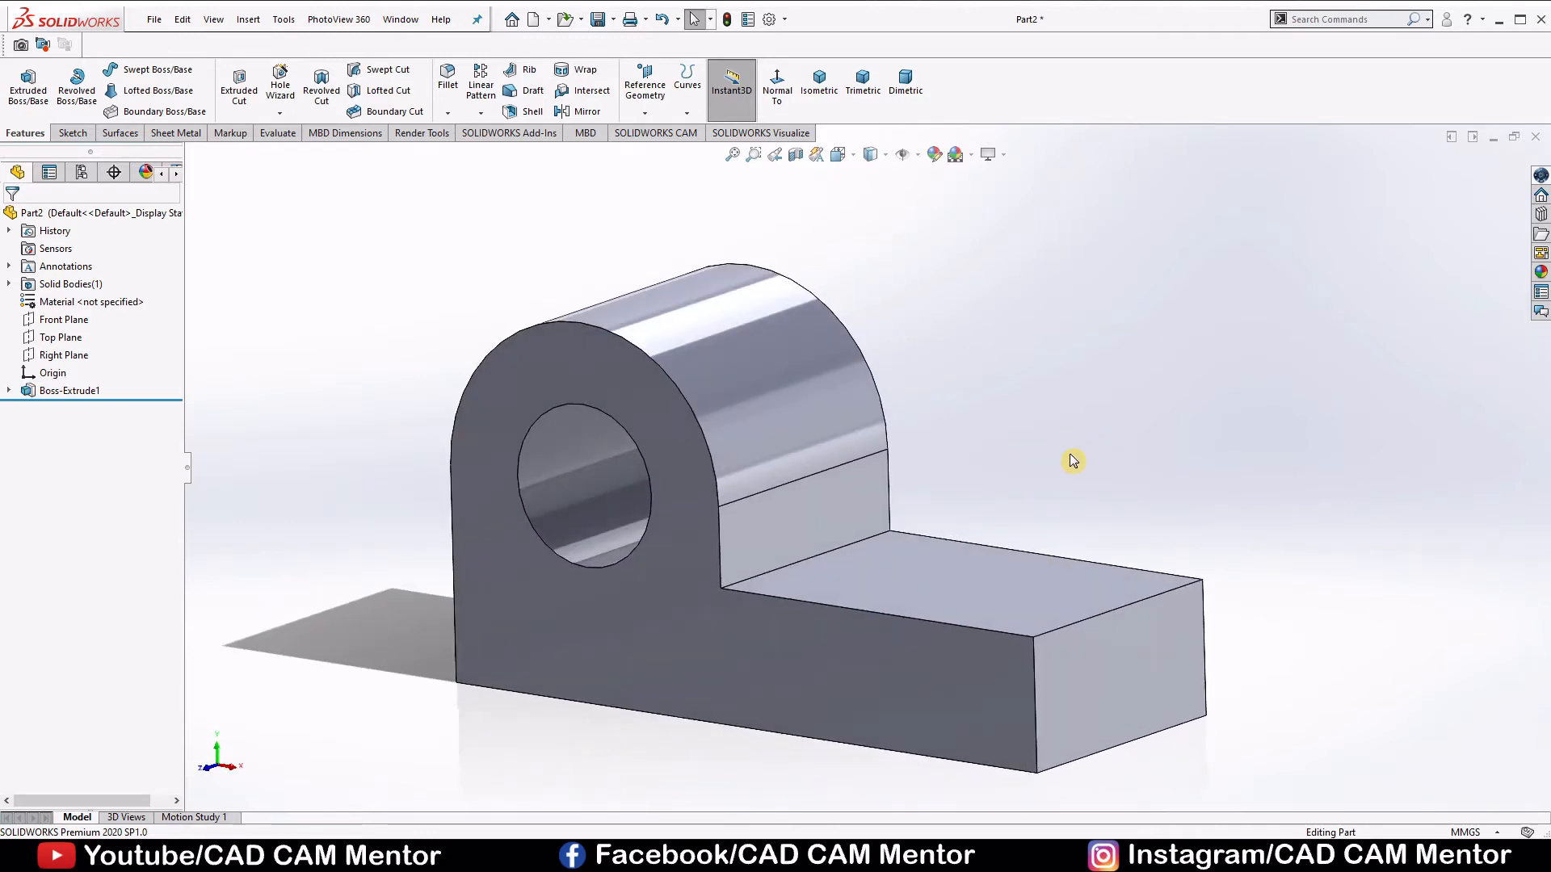
Check the rib.1.png reference drawing and start a sketch on the base's rectangular end face, viewed face-on
{"action": "key", "text": "alt+Tab"}
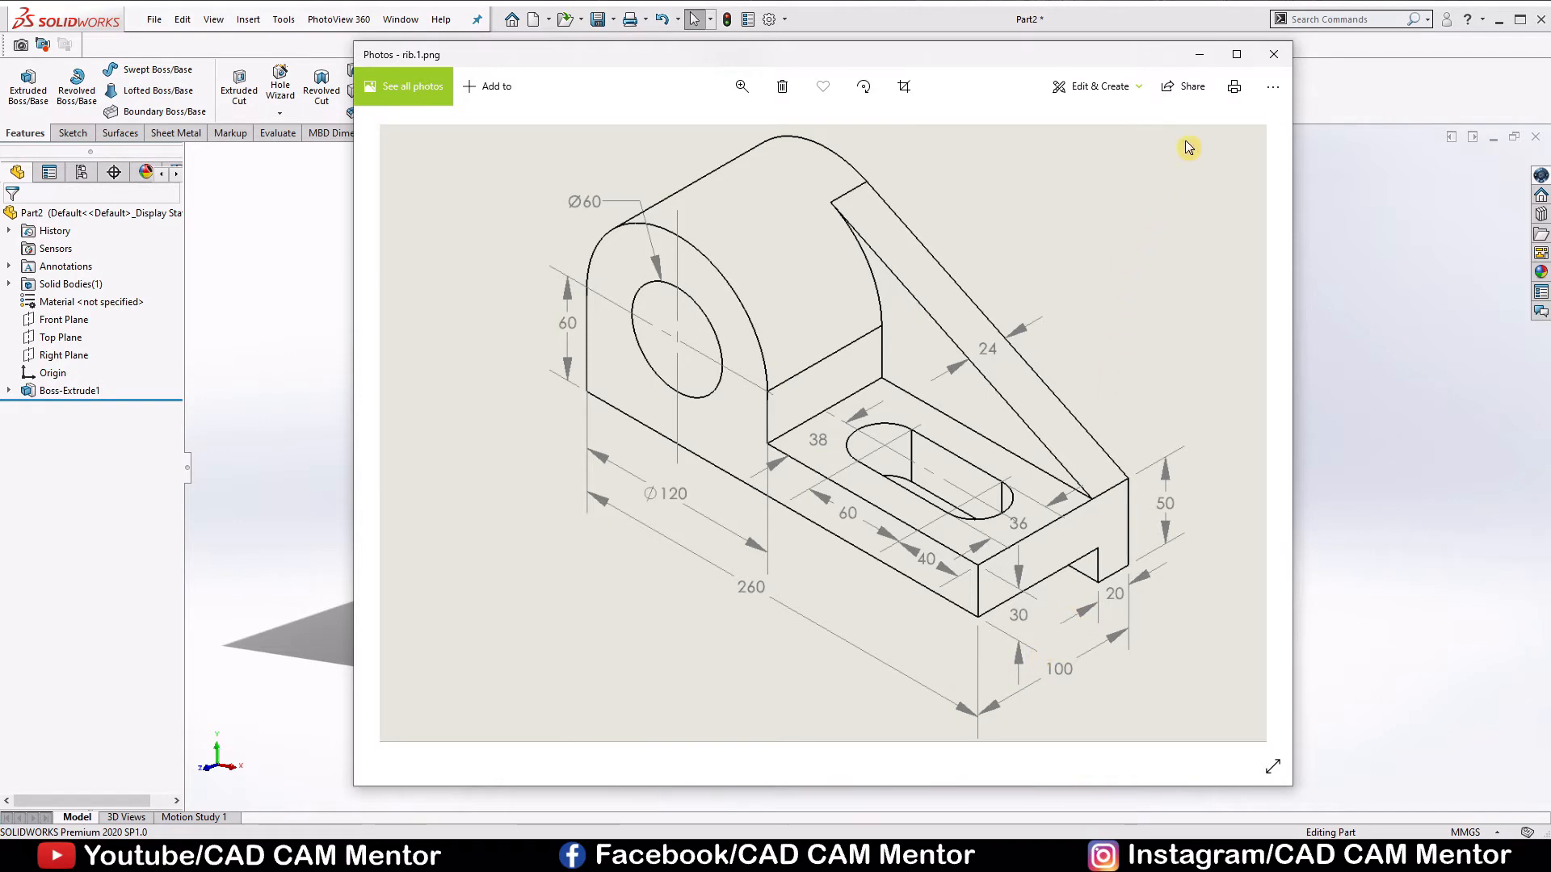
{"action": "left_click", "coordinate": [1200, 54]}
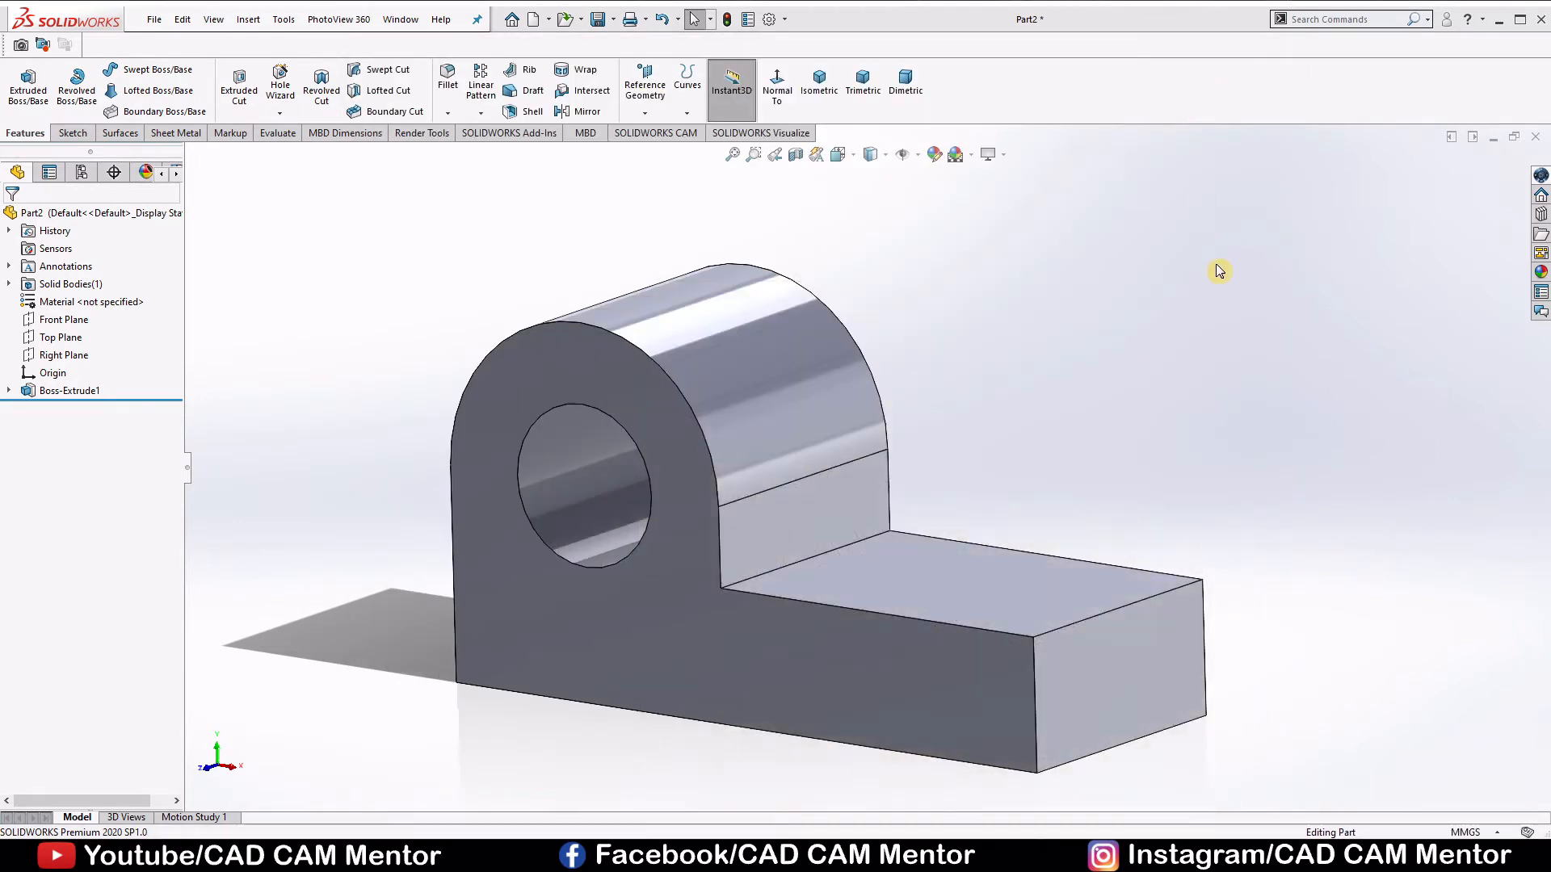
{"action": "right_click", "coordinate": [1071, 669]}
{"action": "left_click", "coordinate": [1112, 408]}
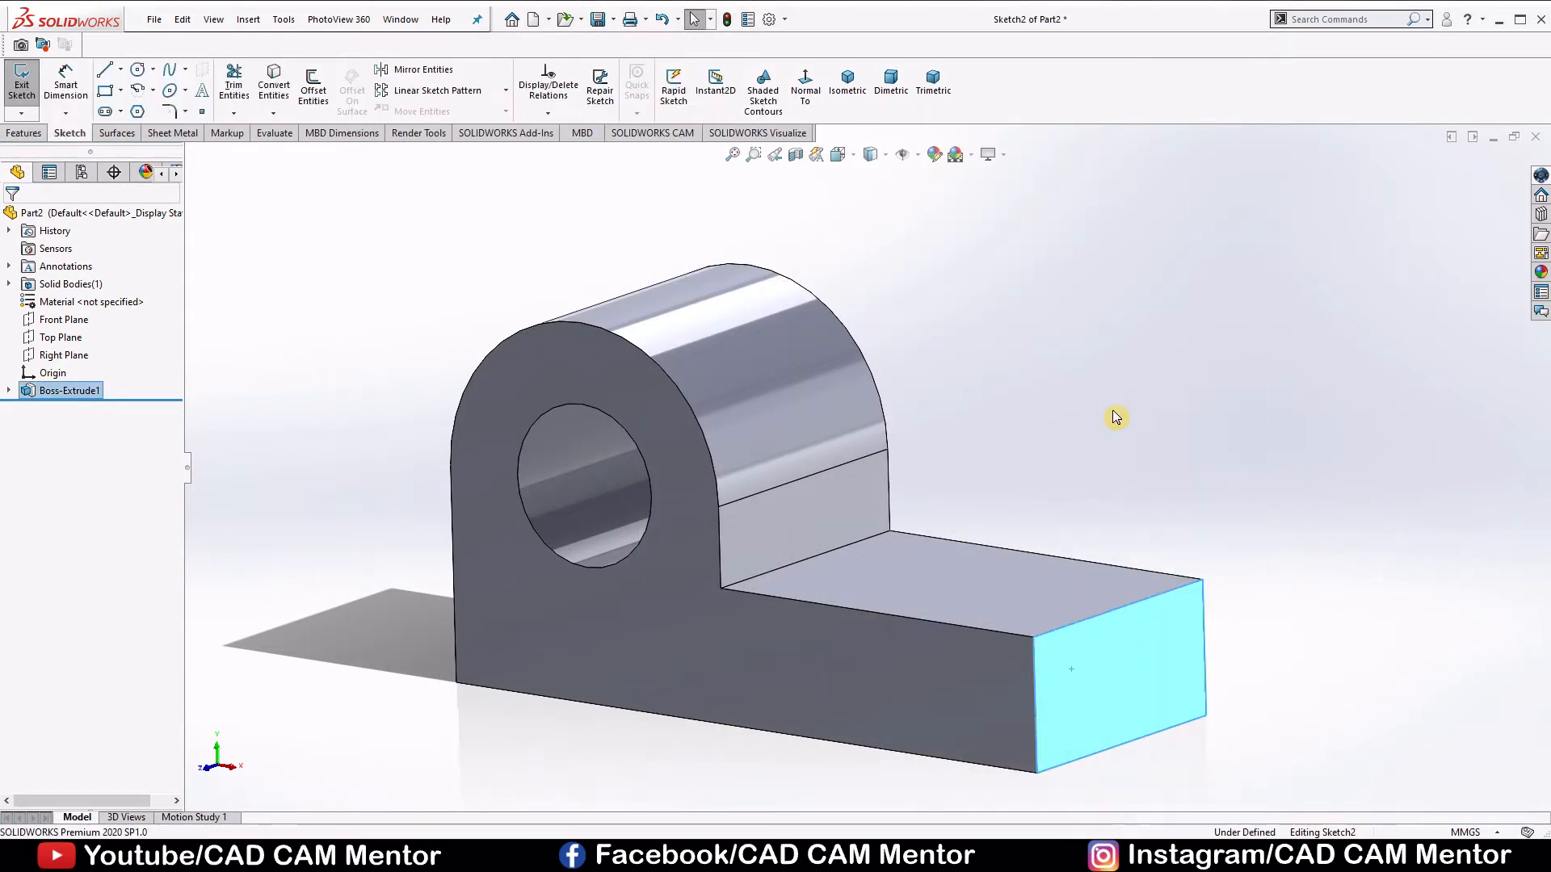
{"action": "left_click", "coordinate": [804, 89]}
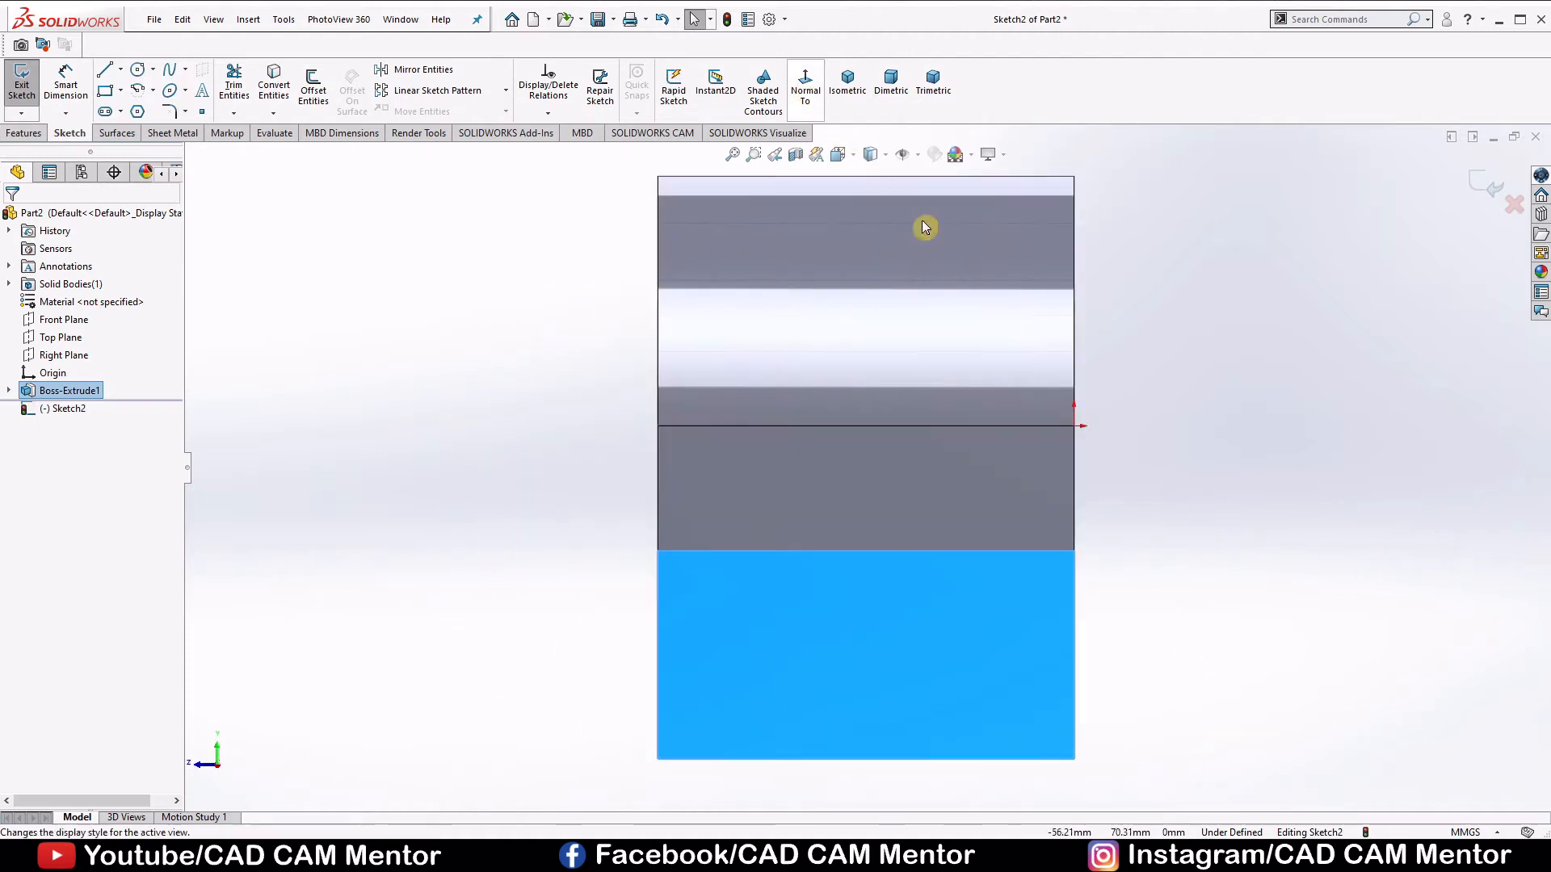
{"action": "left_click", "coordinate": [1248, 465]}
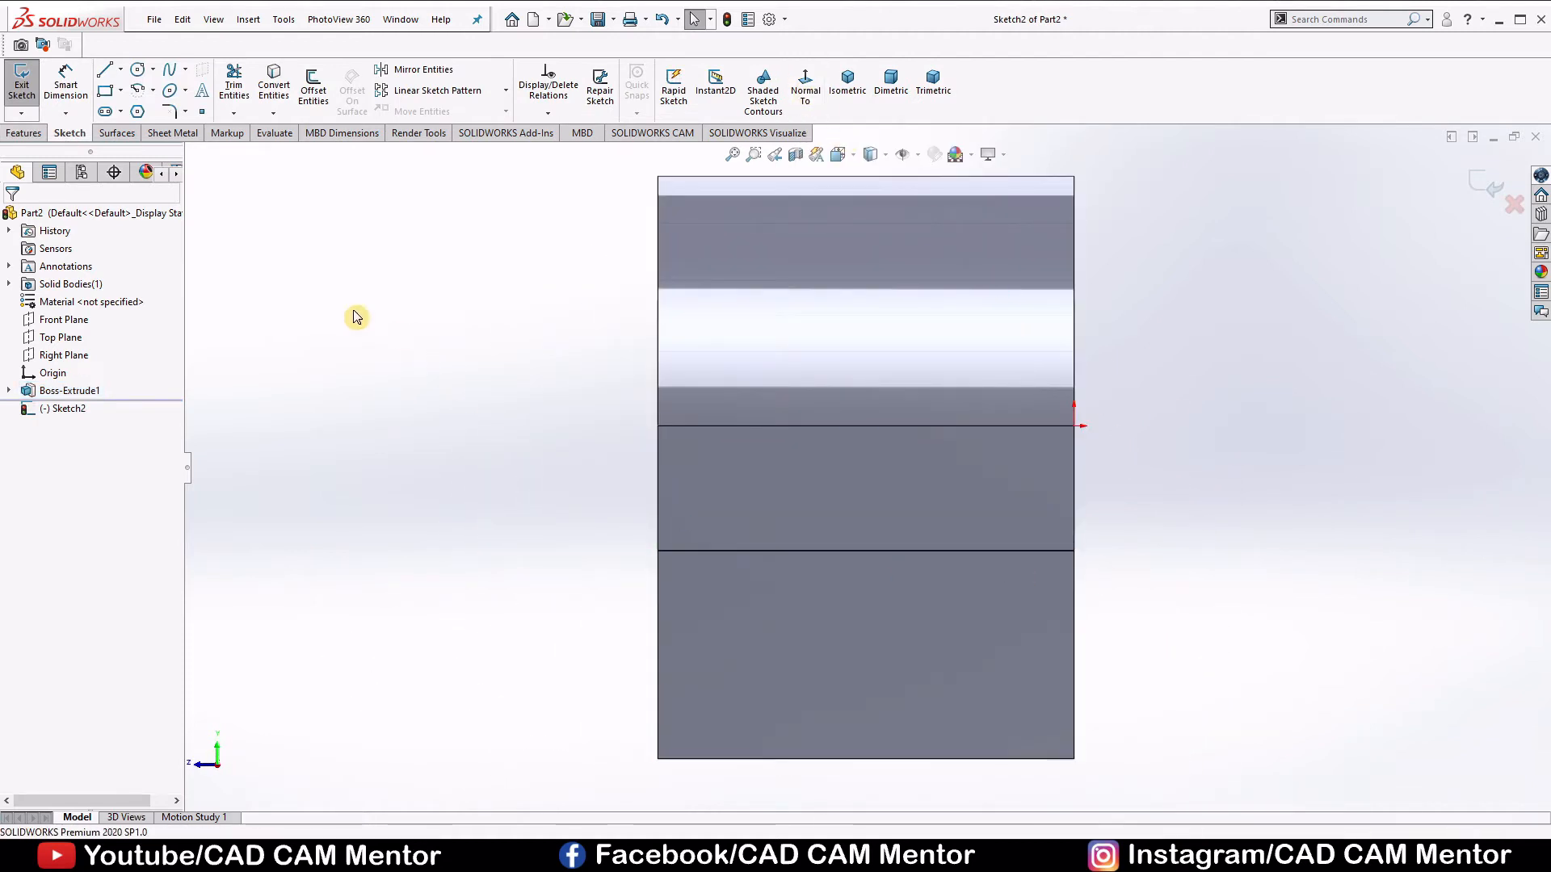
Sketch a corner rectangle about 75 mm wide and 30 mm high from the end face's lower-left corner
{"action": "left_click", "coordinate": [123, 92]}
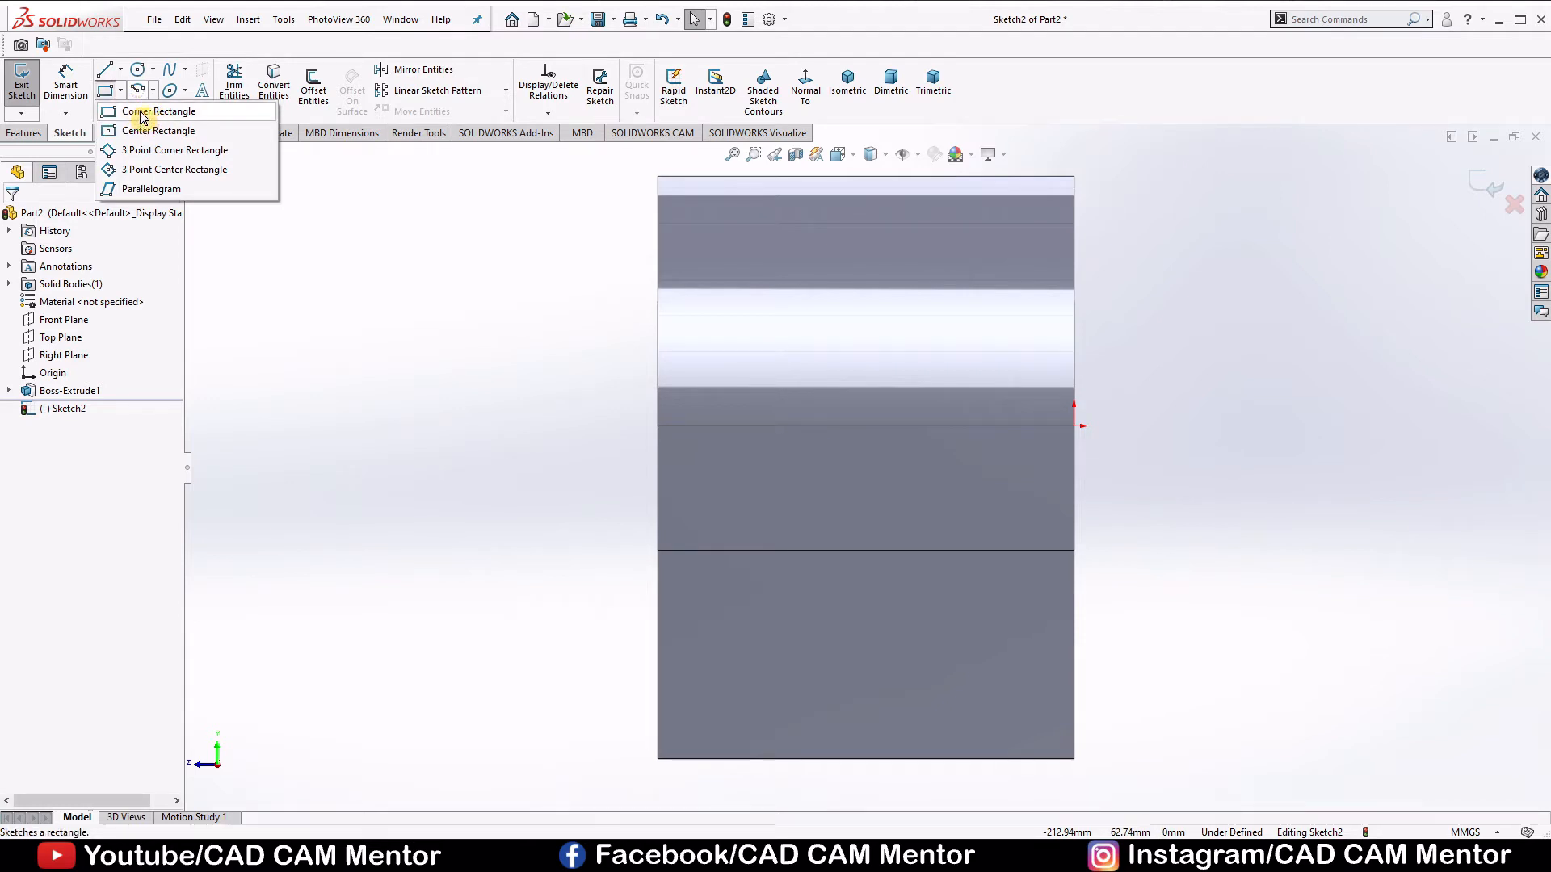
{"action": "left_click", "coordinate": [142, 117]}
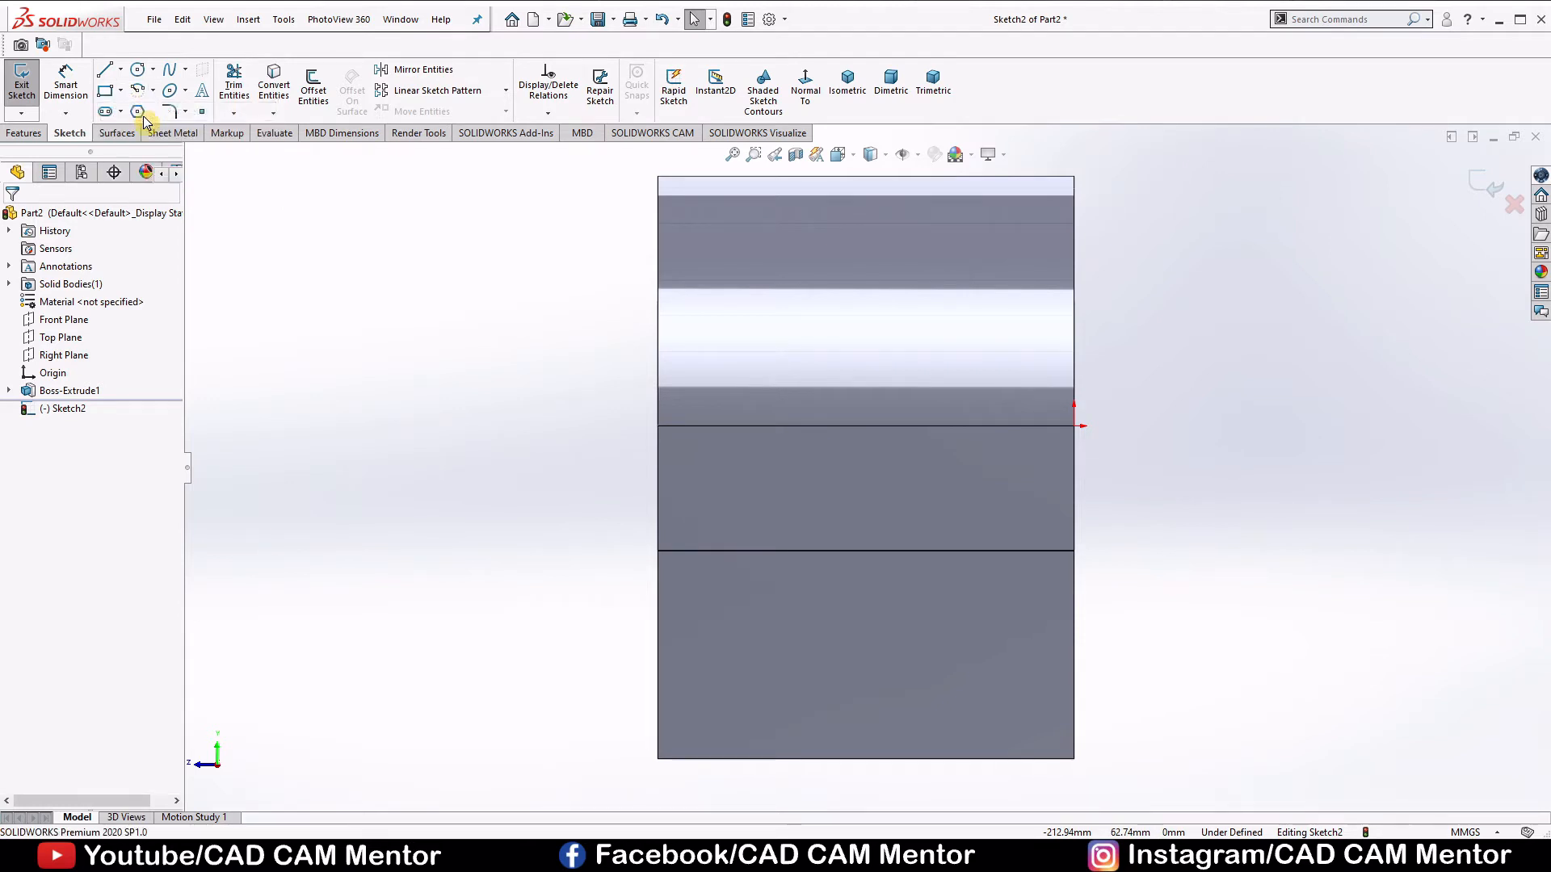
{"action": "left_click", "coordinate": [657, 758]}
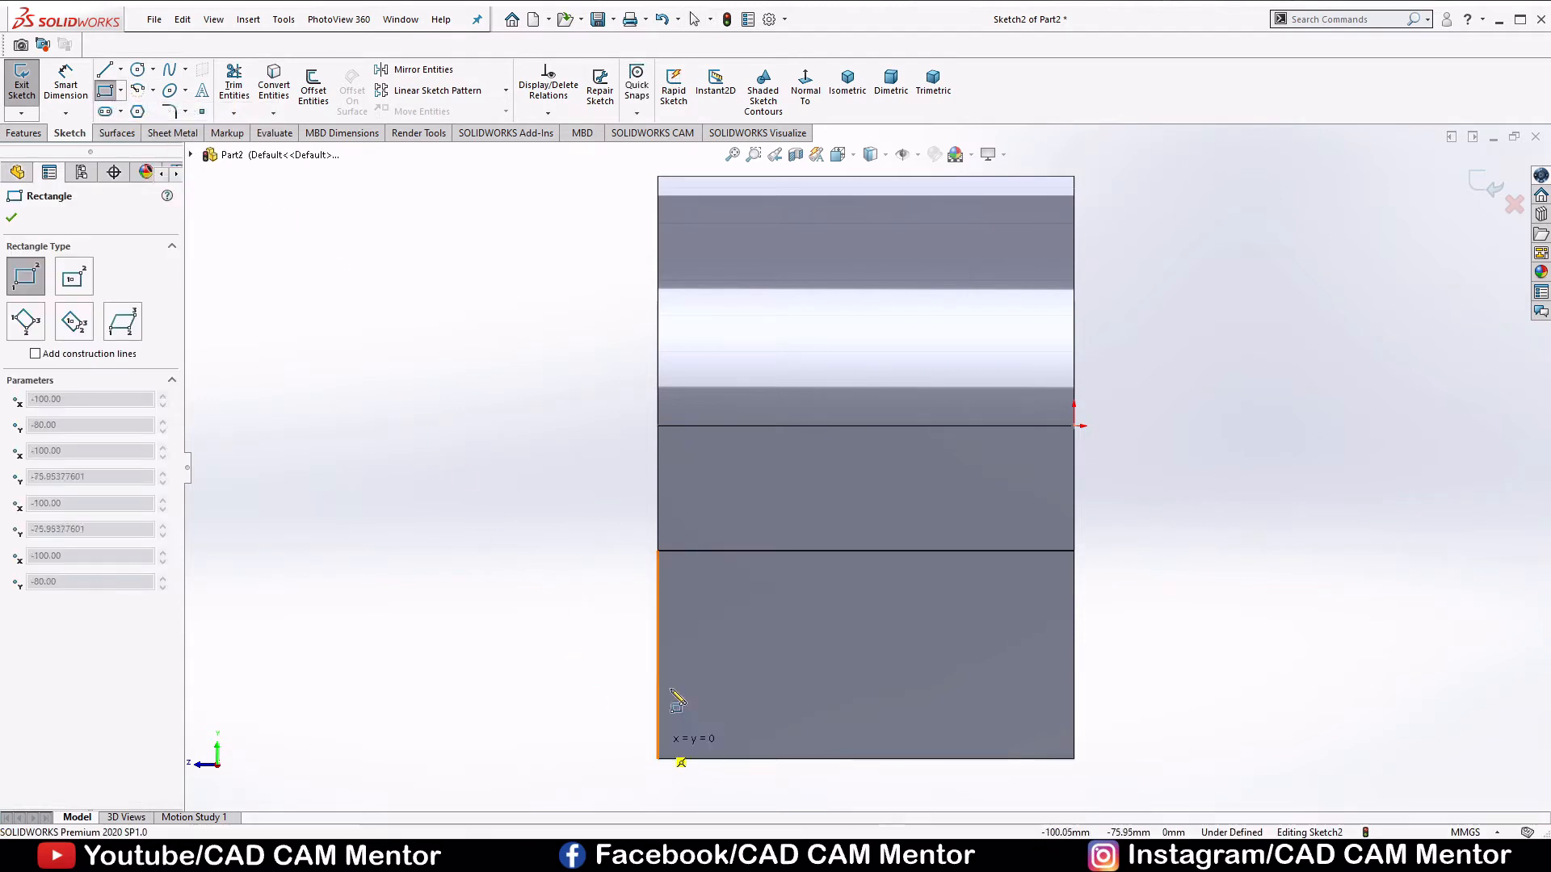
{"action": "left_click", "coordinate": [971, 633]}
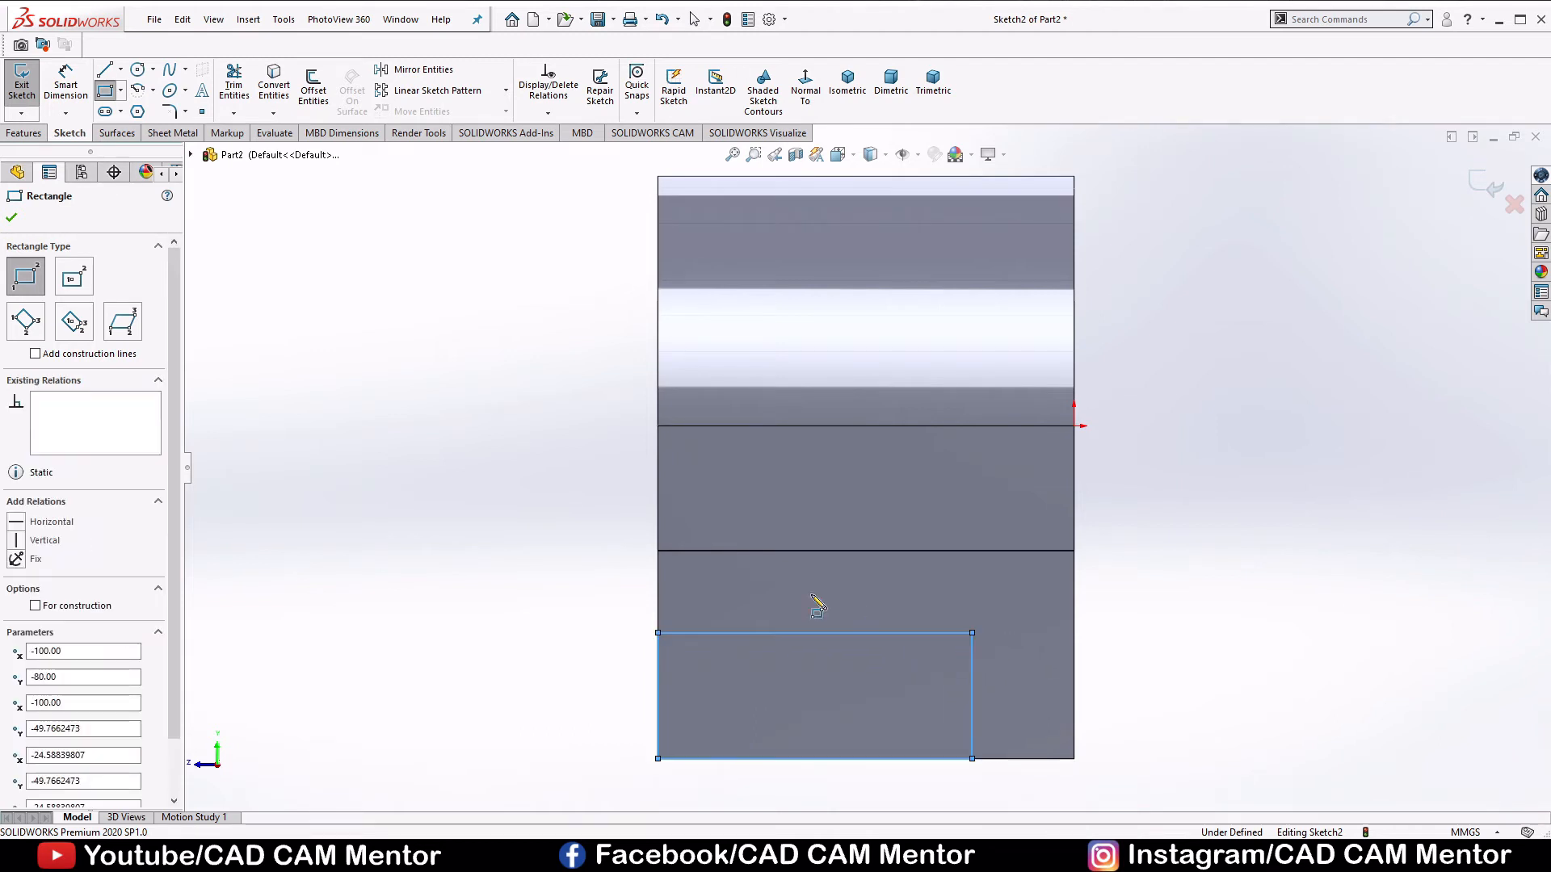
{"action": "left_click", "coordinate": [13, 219]}
{"action": "left_click", "coordinate": [1167, 618]}
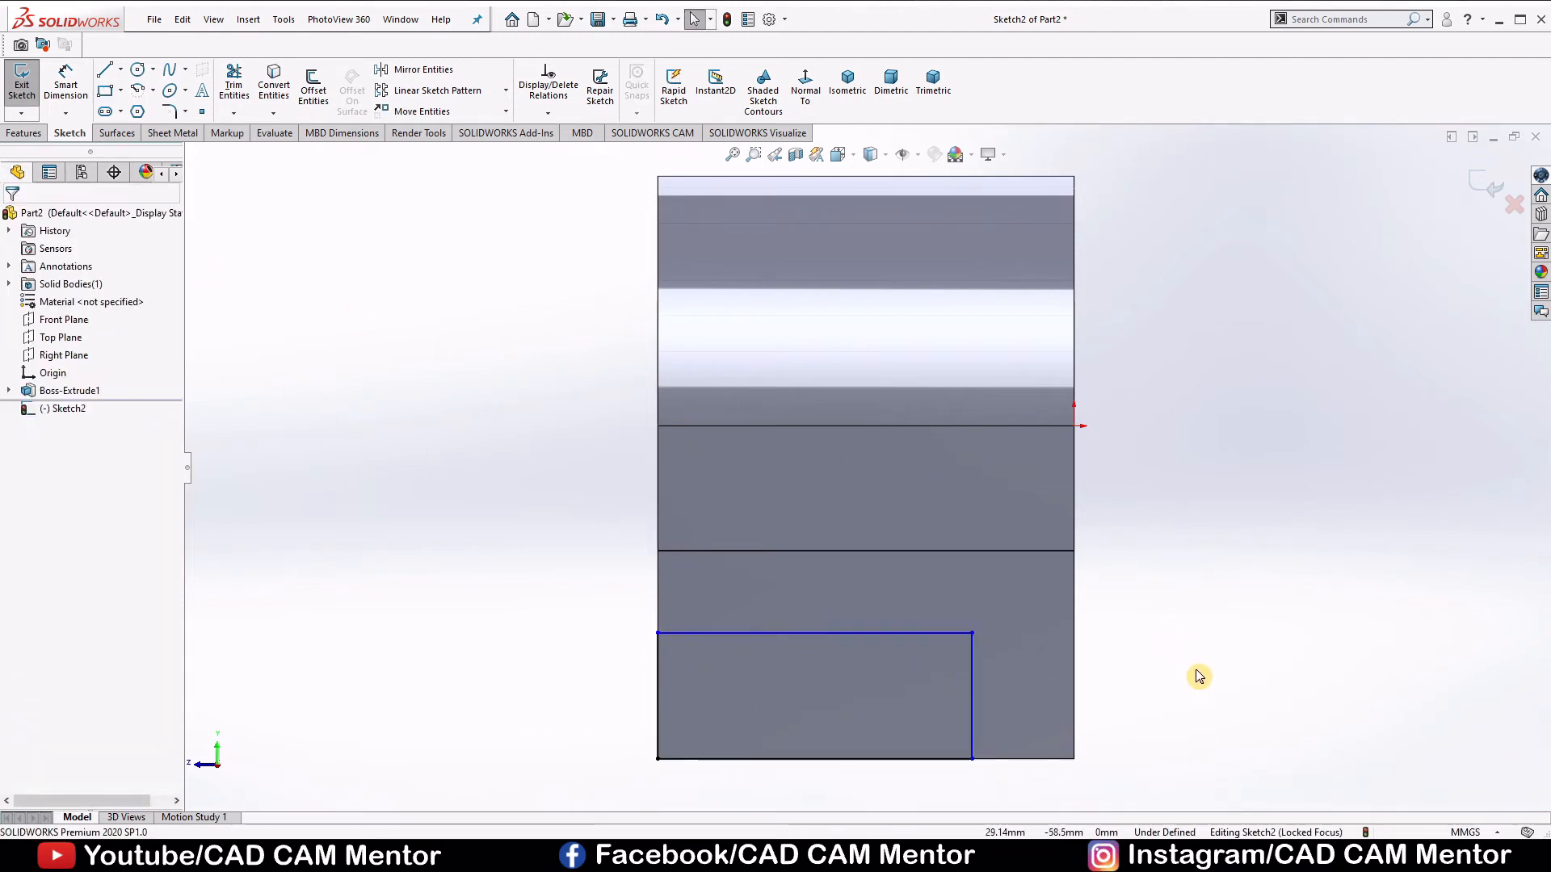
Dimension the rectangle's right side with a height of 20 mm
{"action": "right_click_drag", "start_coordinate": [1196, 671], "coordinate": [1194, 561]}
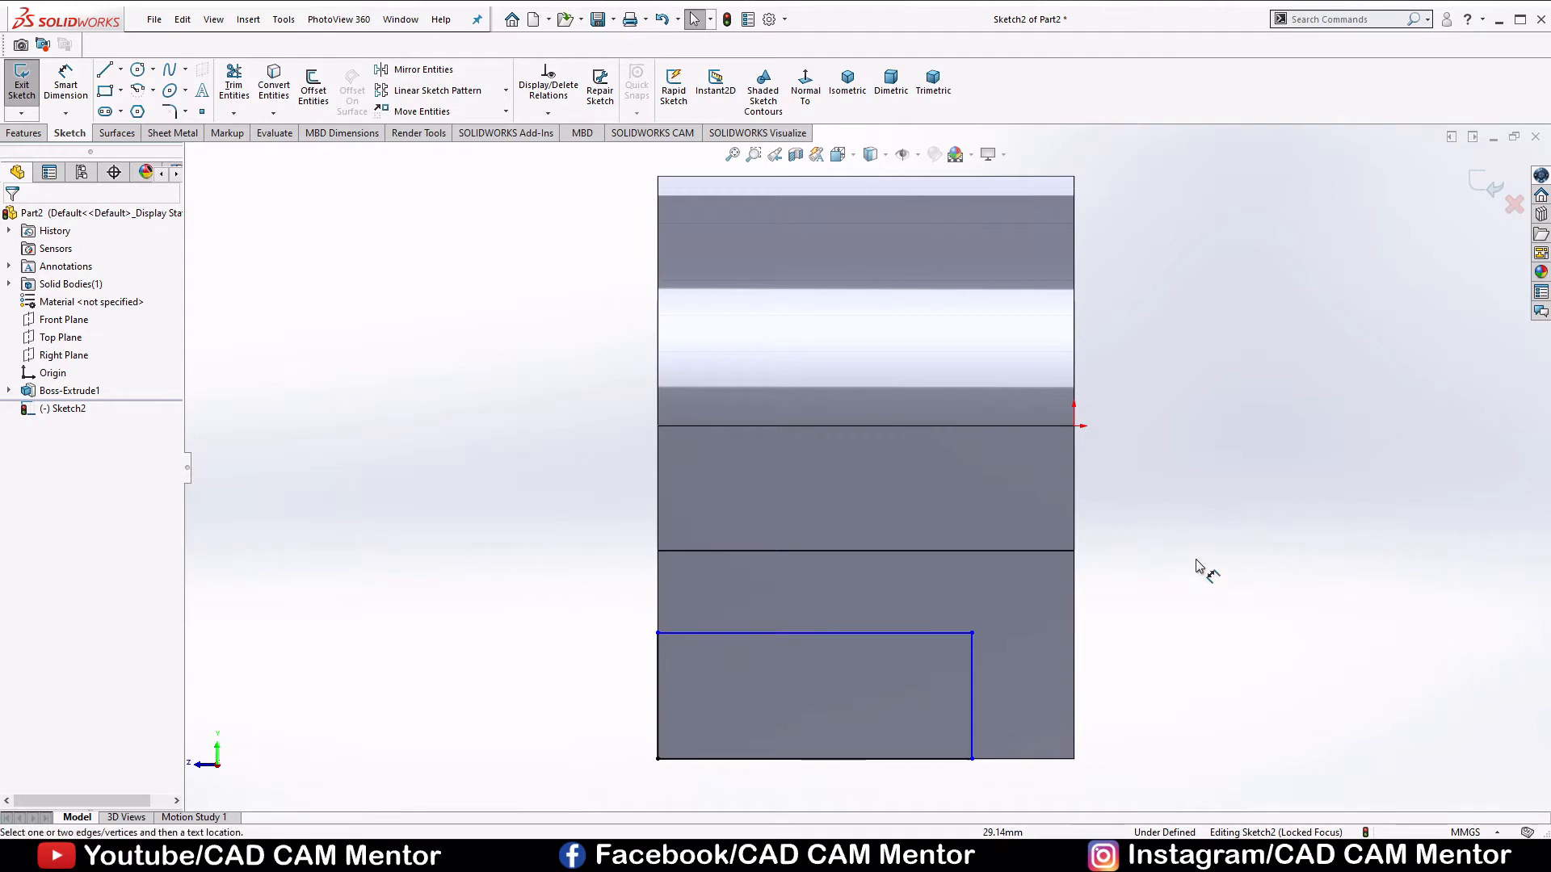
{"action": "left_click", "coordinate": [972, 688]}
{"action": "left_click", "coordinate": [1138, 672]}
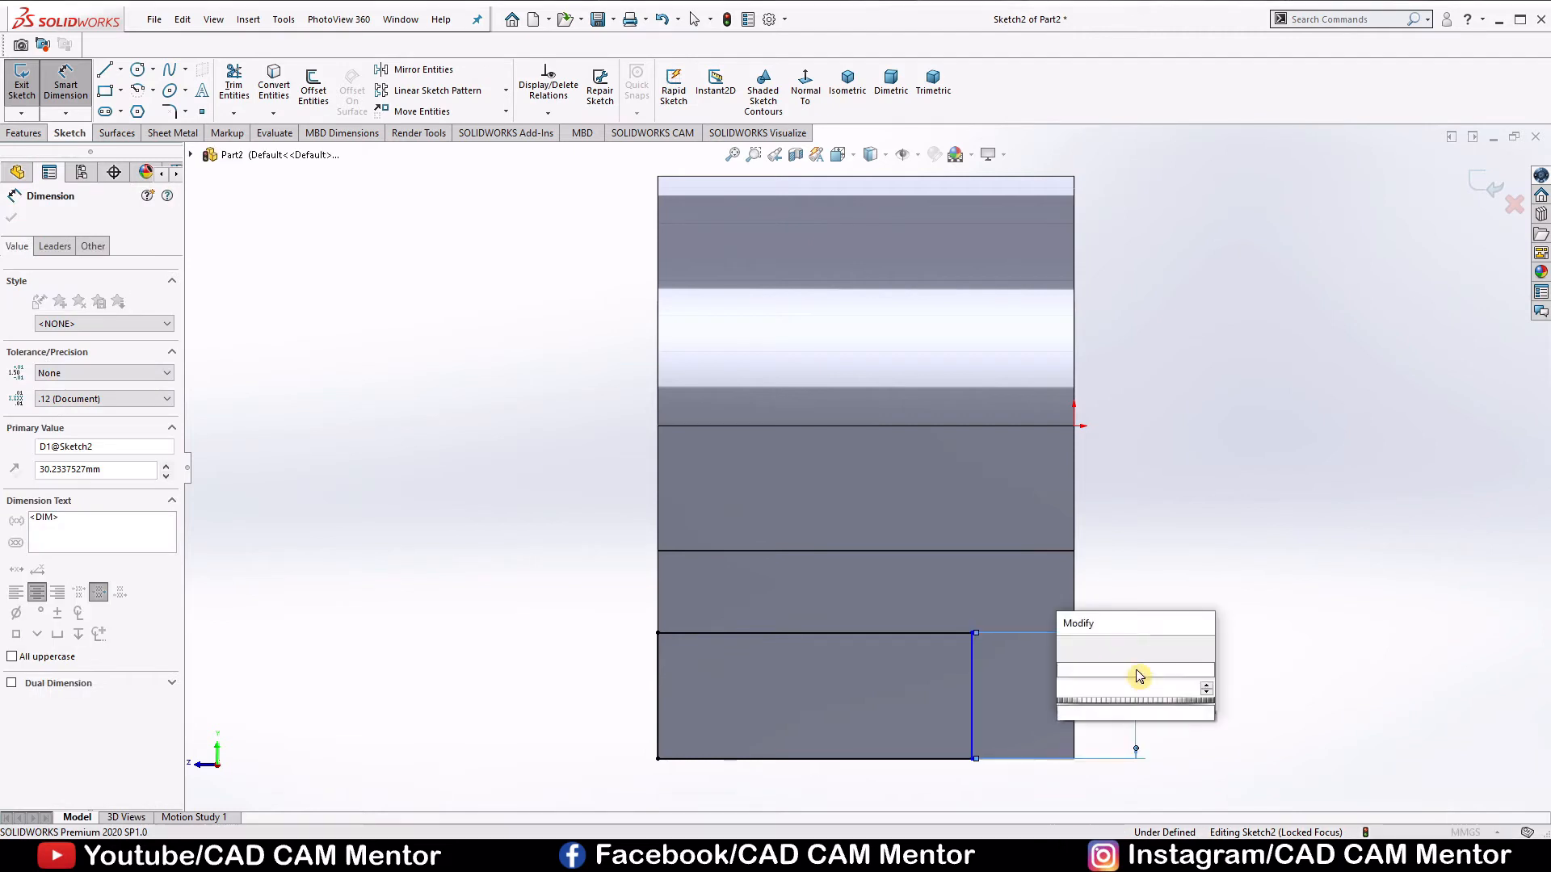
{"action": "type", "text": "20"}
{"action": "key", "text": "Return"}
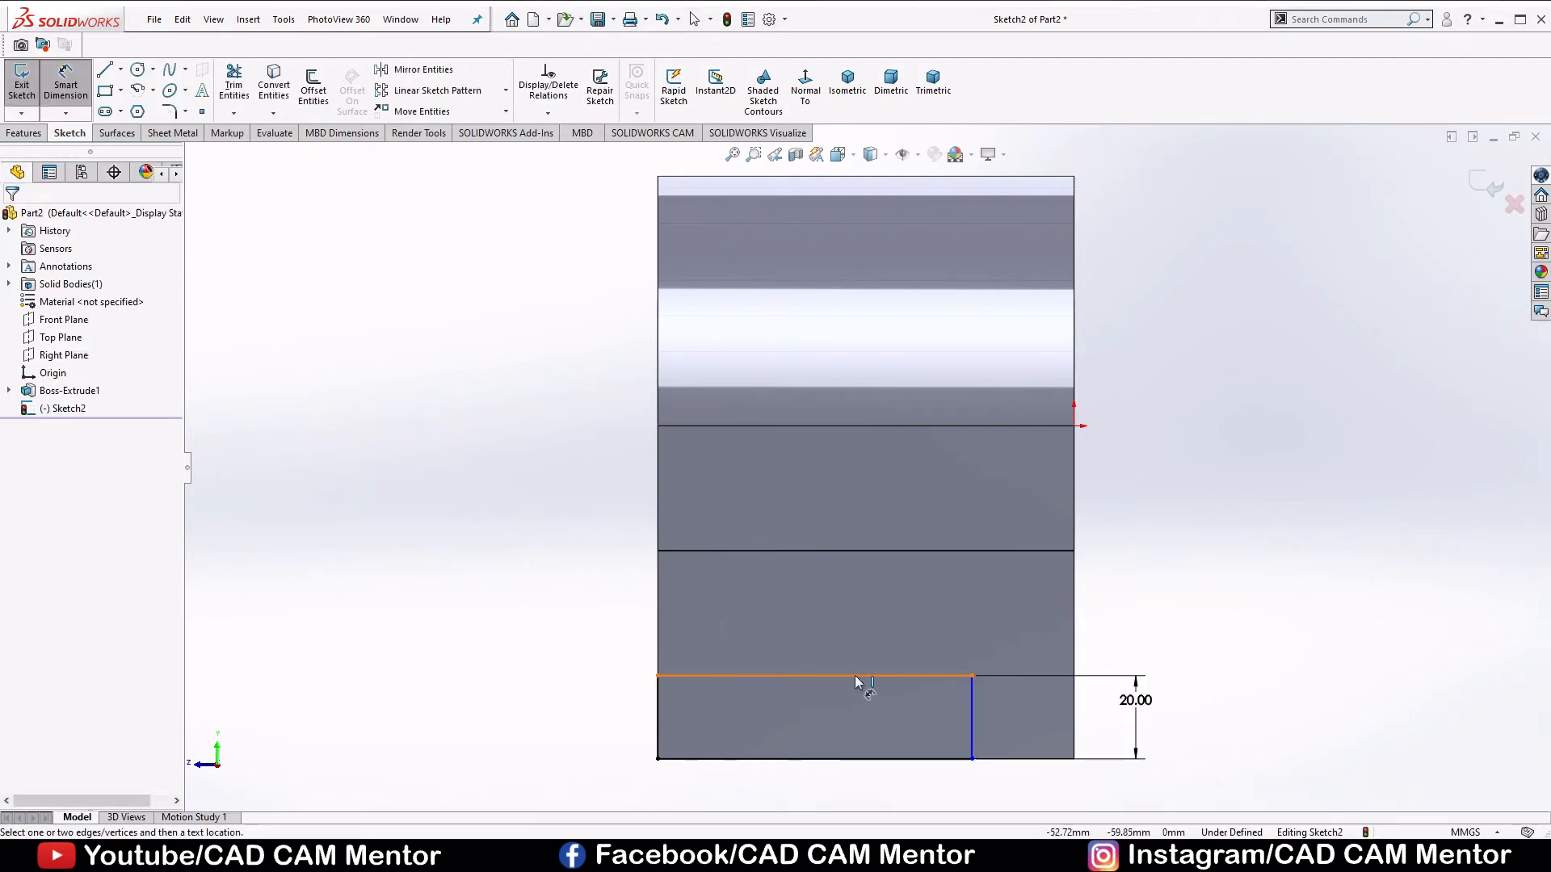
Dimension the rectangle's top edge with a width of 80 mm
{"action": "left_click", "coordinate": [854, 676]}
{"action": "scroll", "coordinate": [856, 783], "scroll_direction": "up", "scroll_amount": 2}
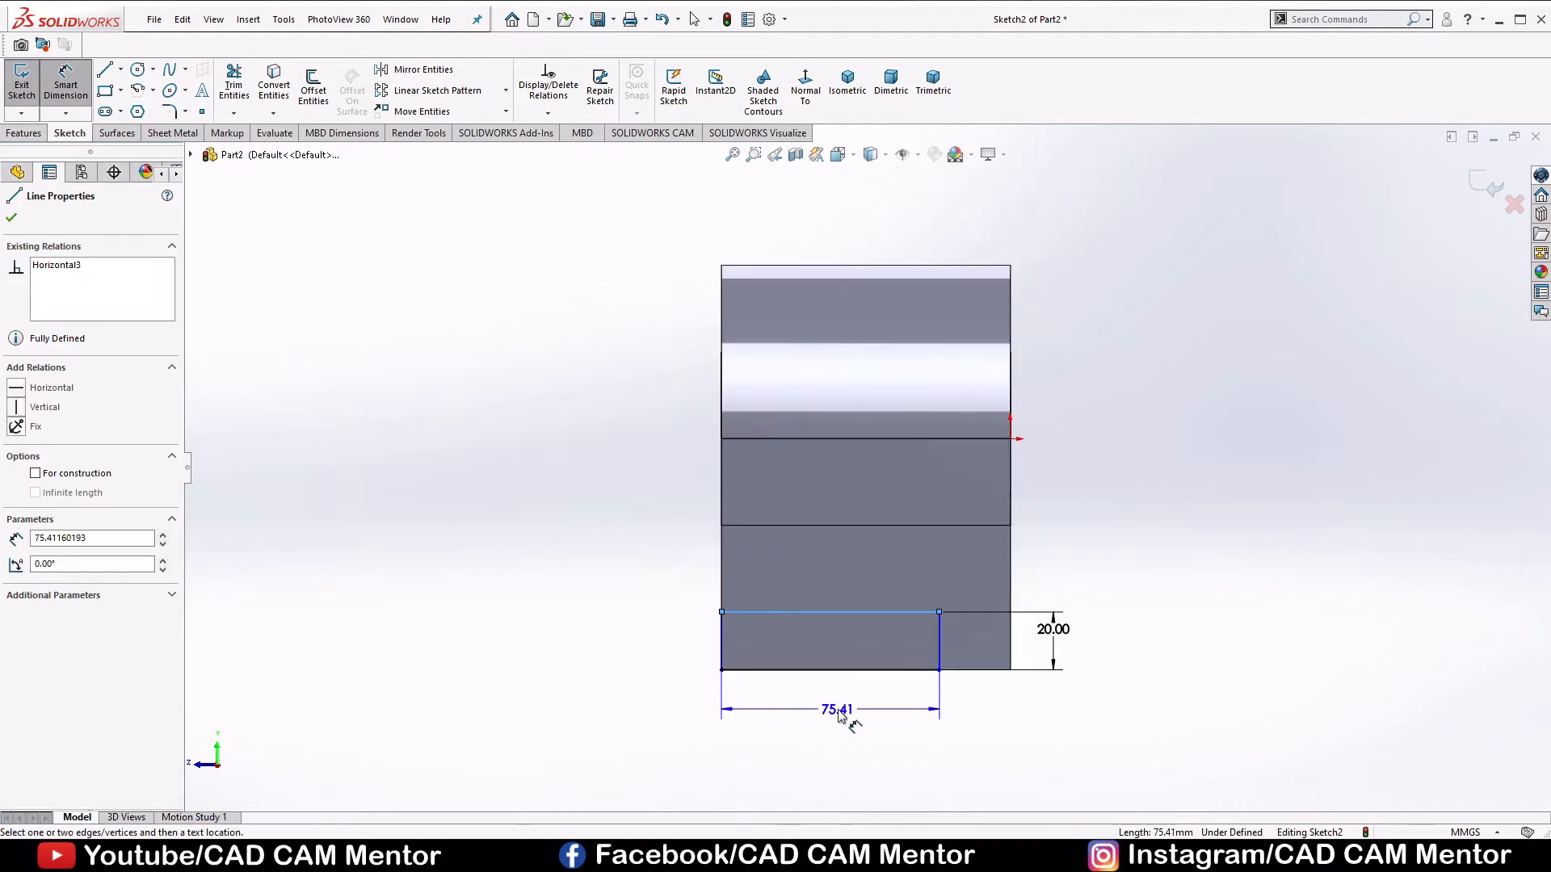
{"action": "left_click", "coordinate": [840, 716]}
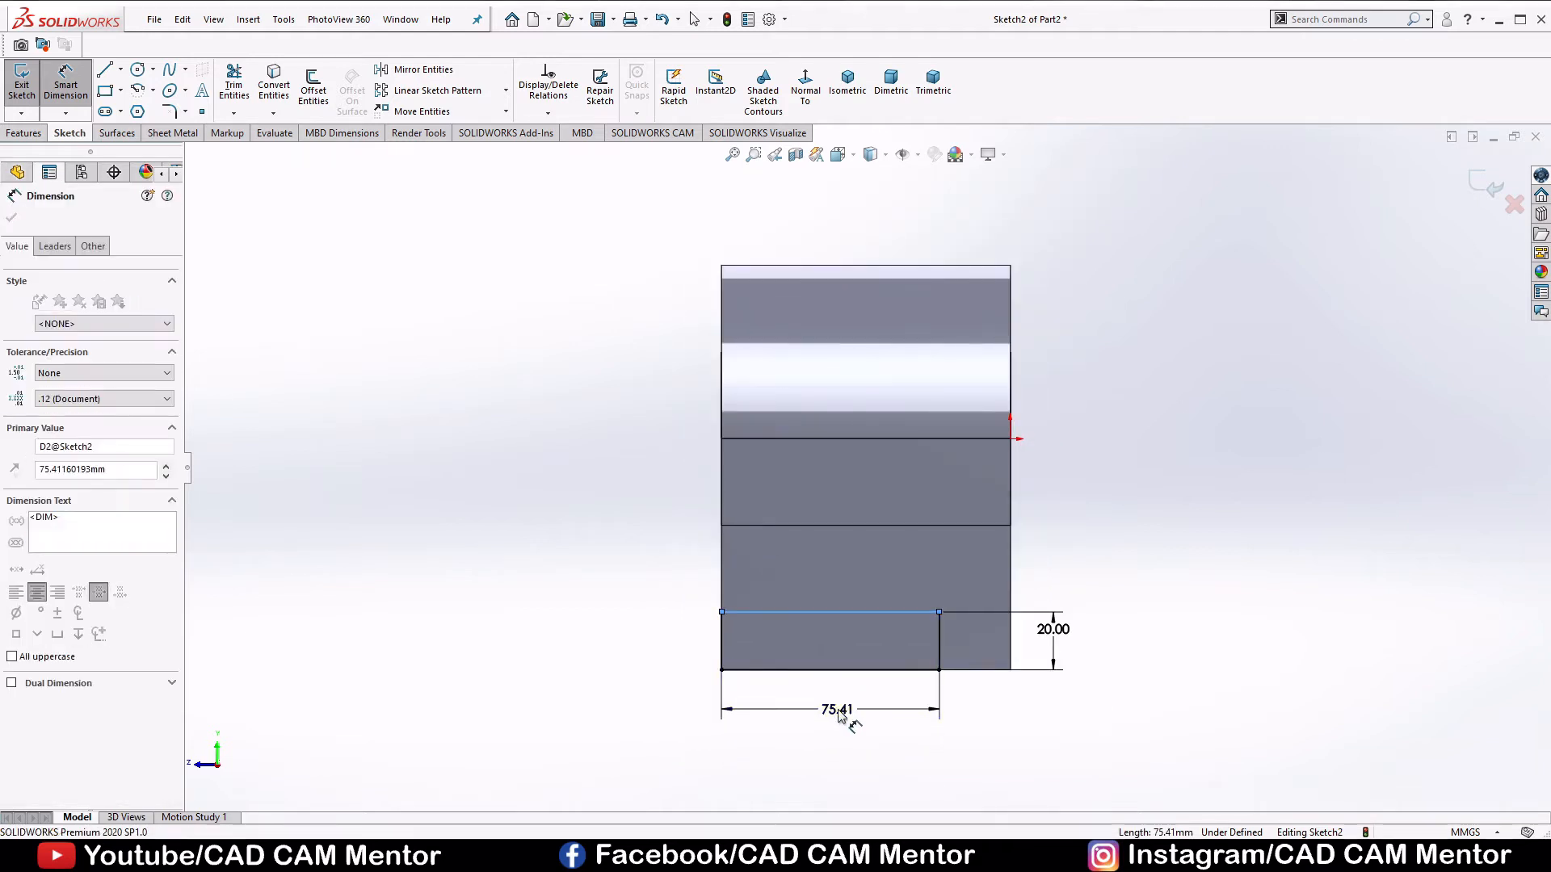
{"action": "type", "text": "80"}
{"action": "key", "text": "Return"}
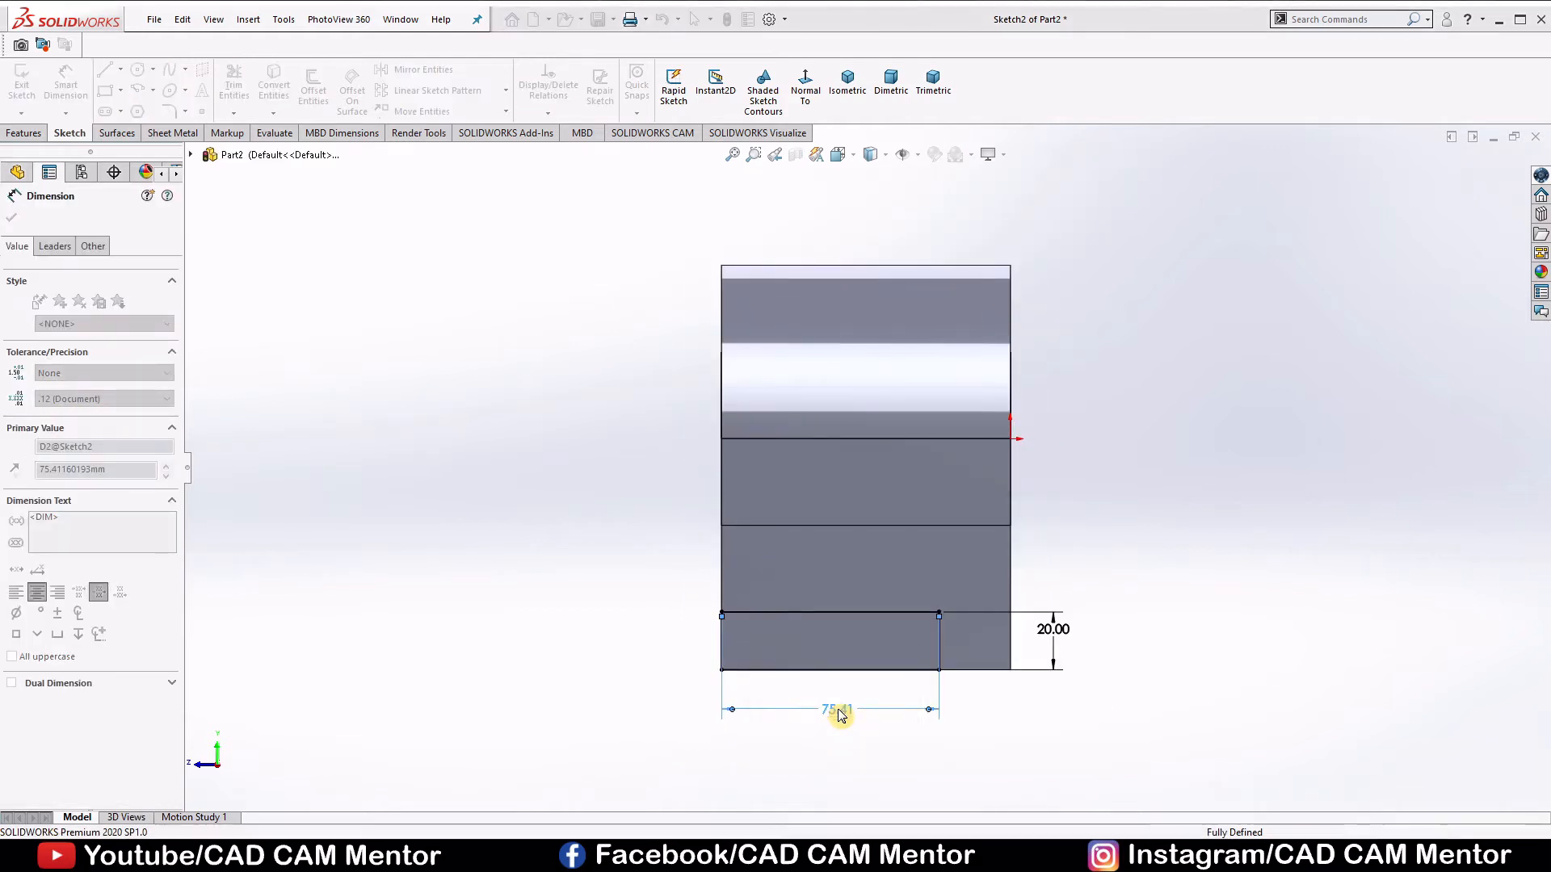
Cut the dimensioned 80 by 20 mm rectangle from the base with an Extruded Cut set to Through All
{"action": "right_click", "coordinate": [1108, 556]}
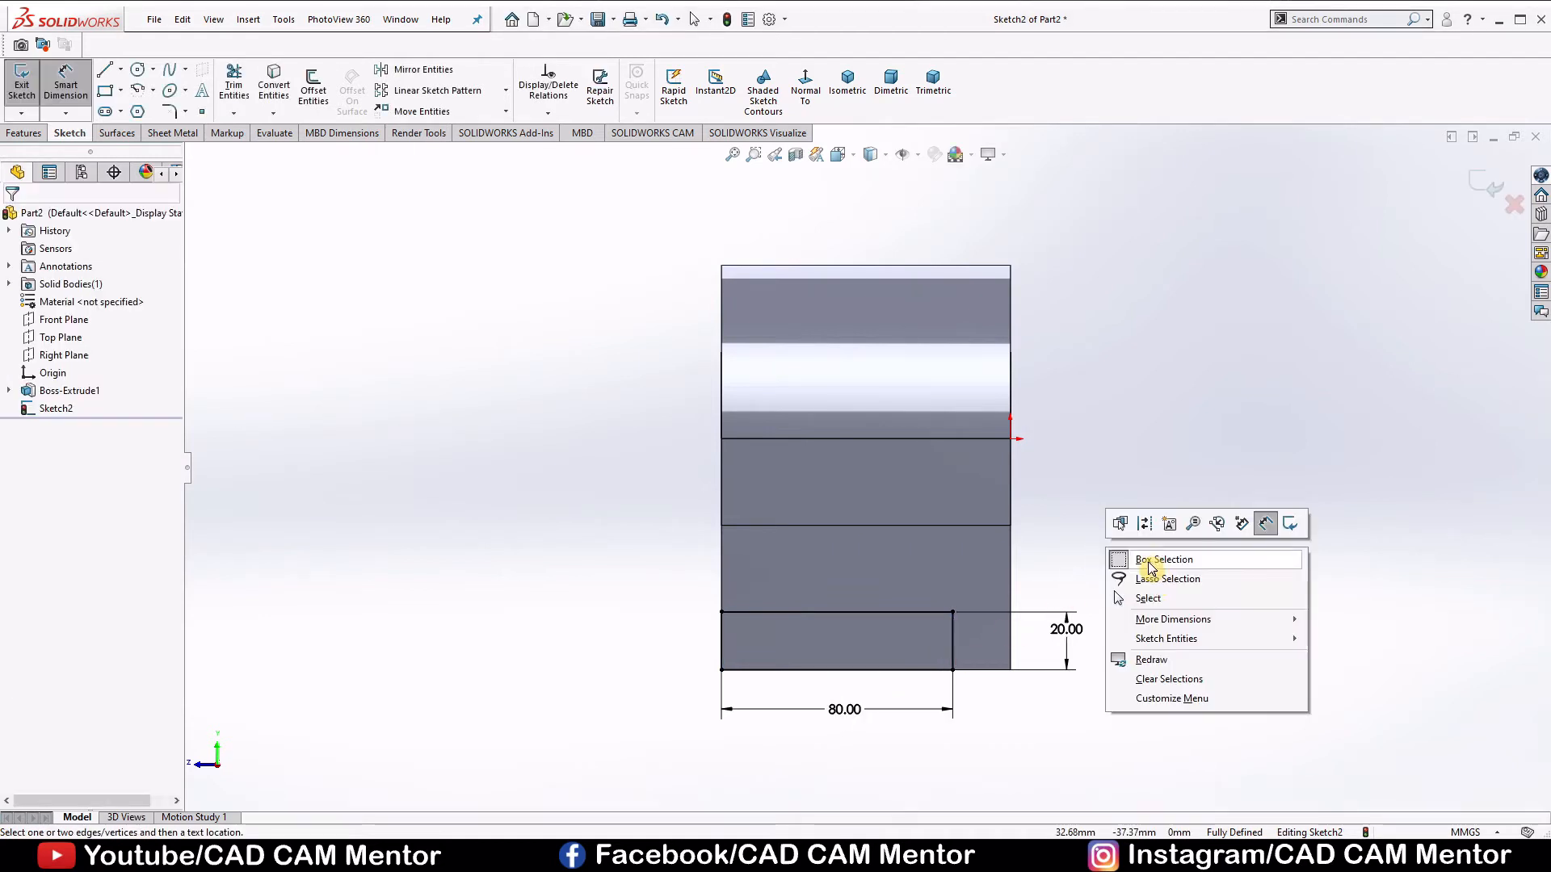
{"action": "left_click", "coordinate": [1155, 600]}
{"action": "middle_click_drag", "start_coordinate": [1095, 563], "coordinate": [1123, 567]}
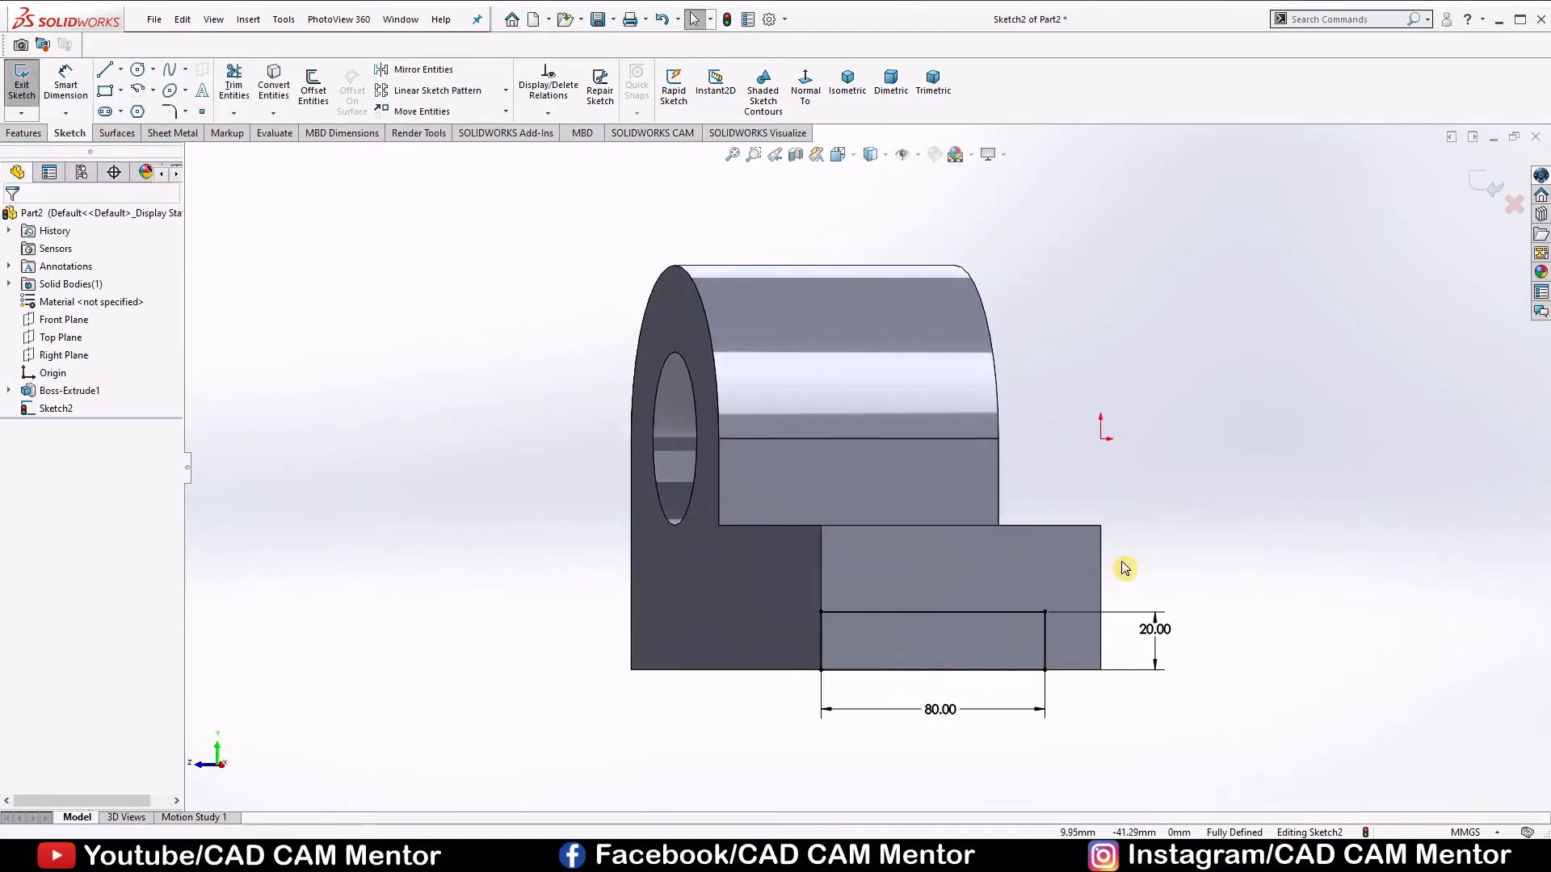
{"action": "left_click", "coordinate": [32, 134]}
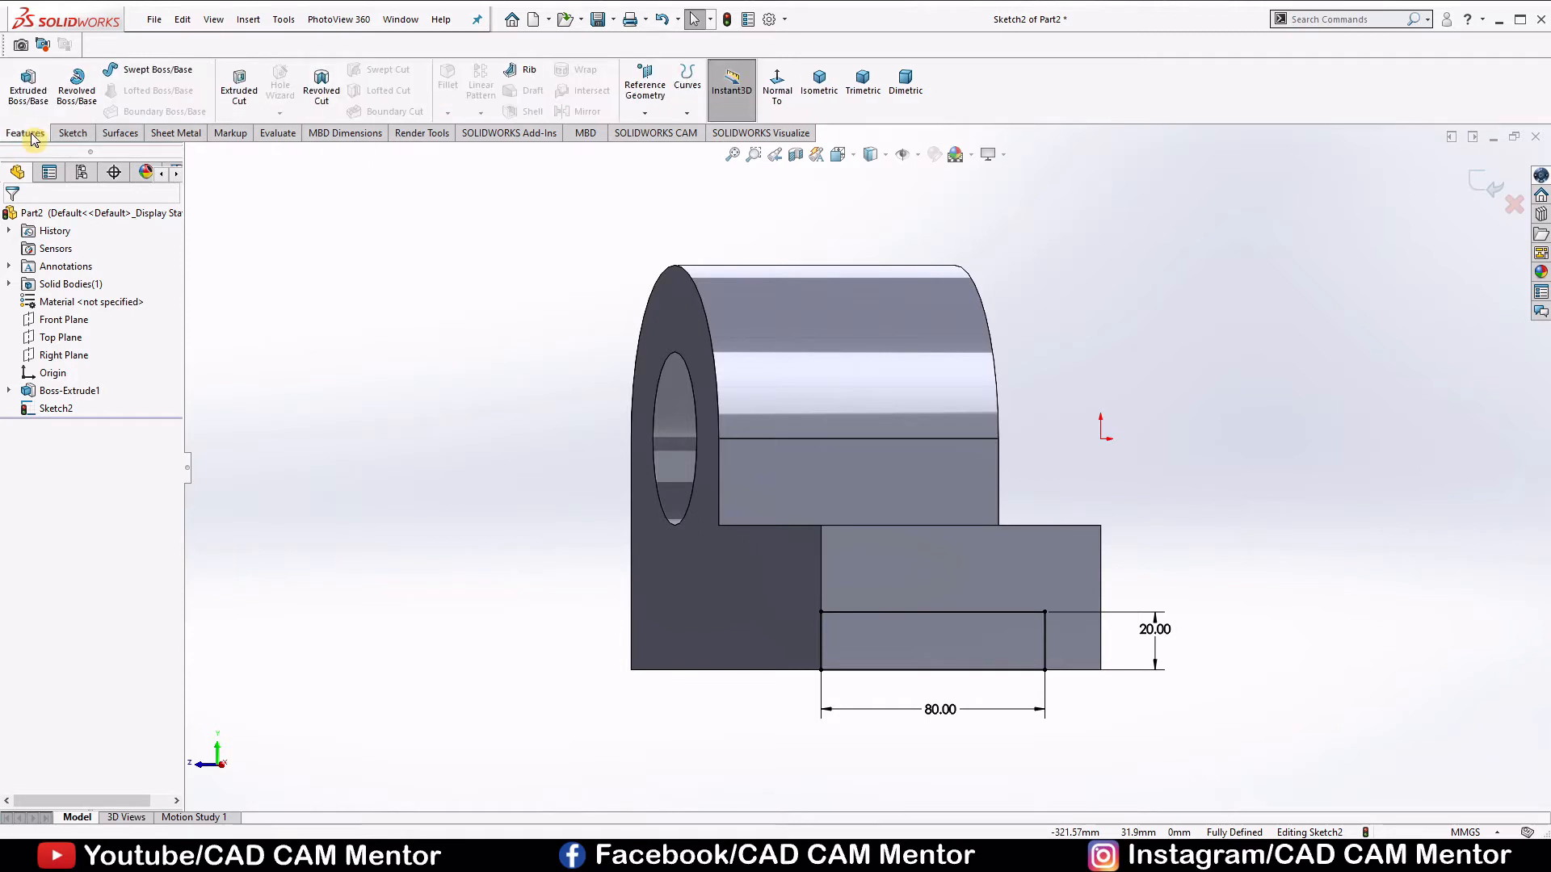
{"action": "left_click", "coordinate": [237, 89]}
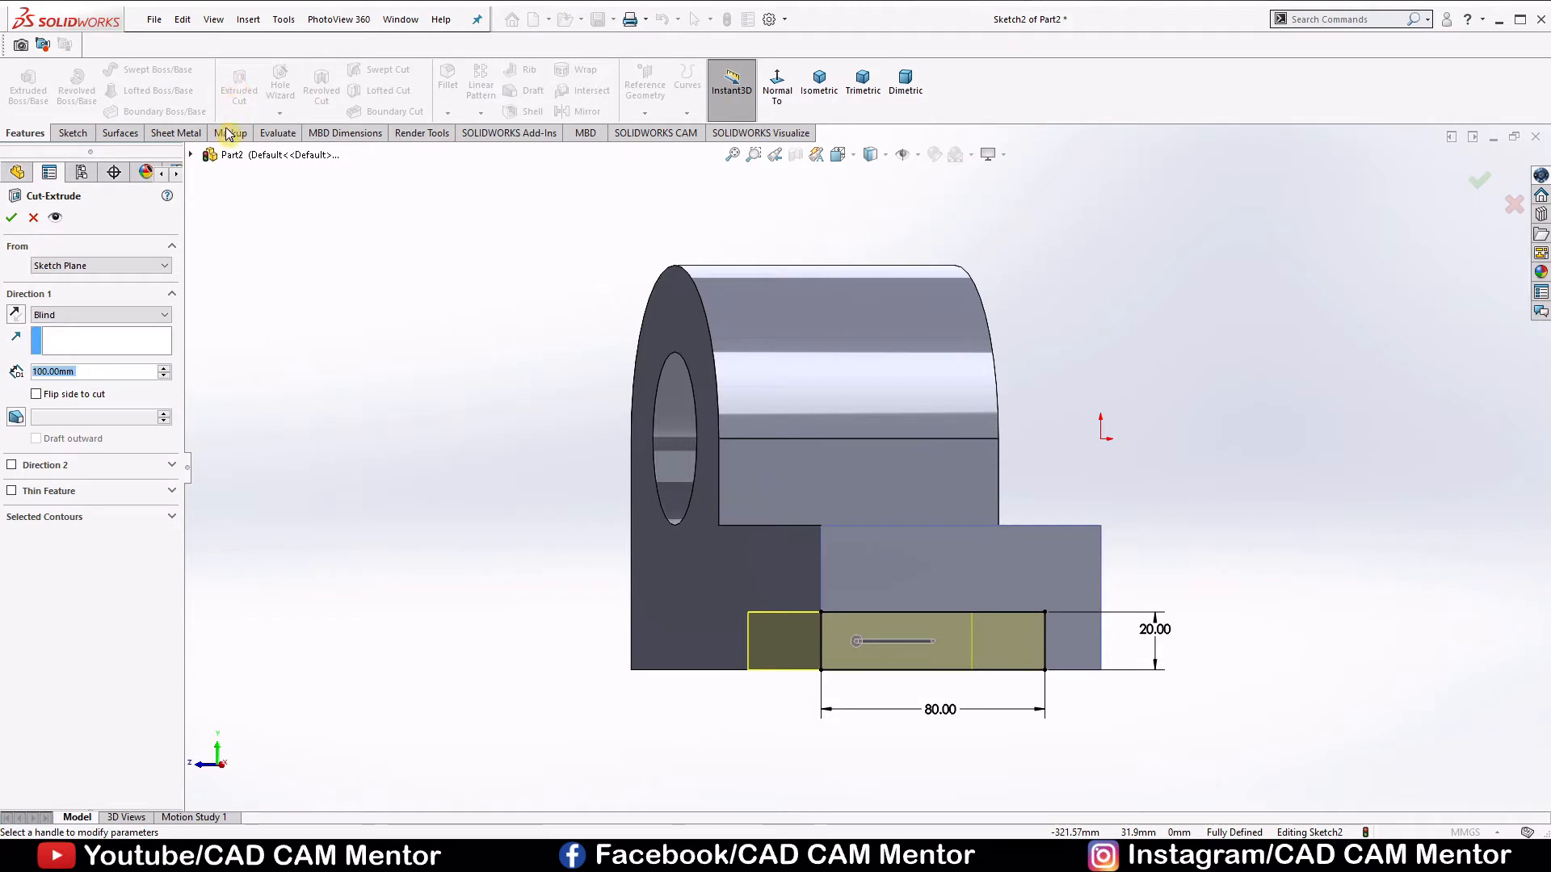
{"action": "left_click", "coordinate": [153, 315]}
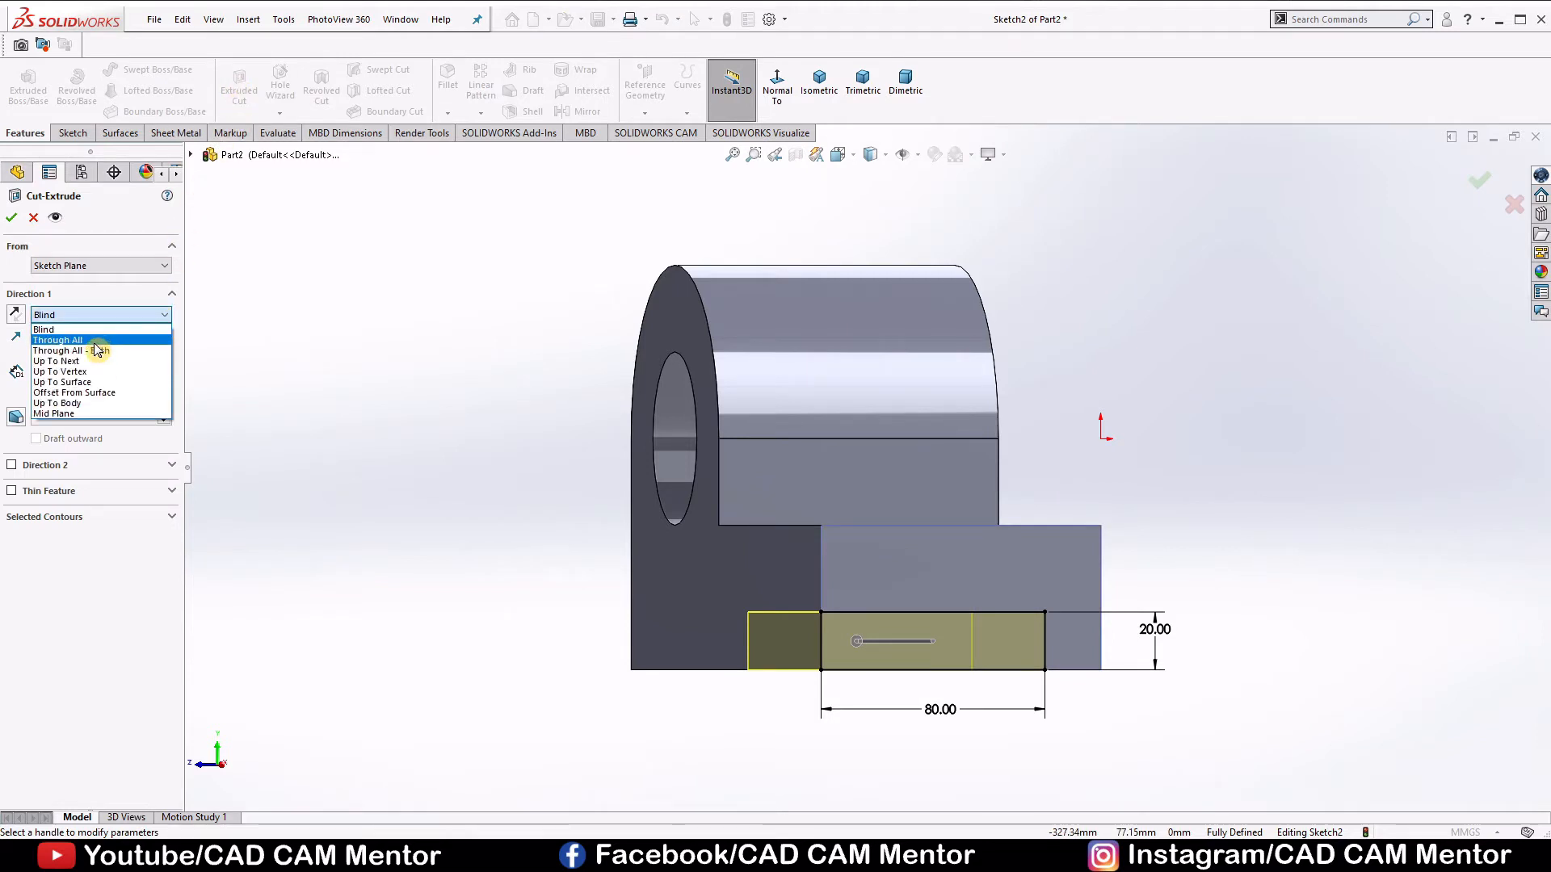
{"action": "left_click", "coordinate": [95, 341]}
{"action": "middle_click_drag", "start_coordinate": [472, 538], "coordinate": [679, 565]}
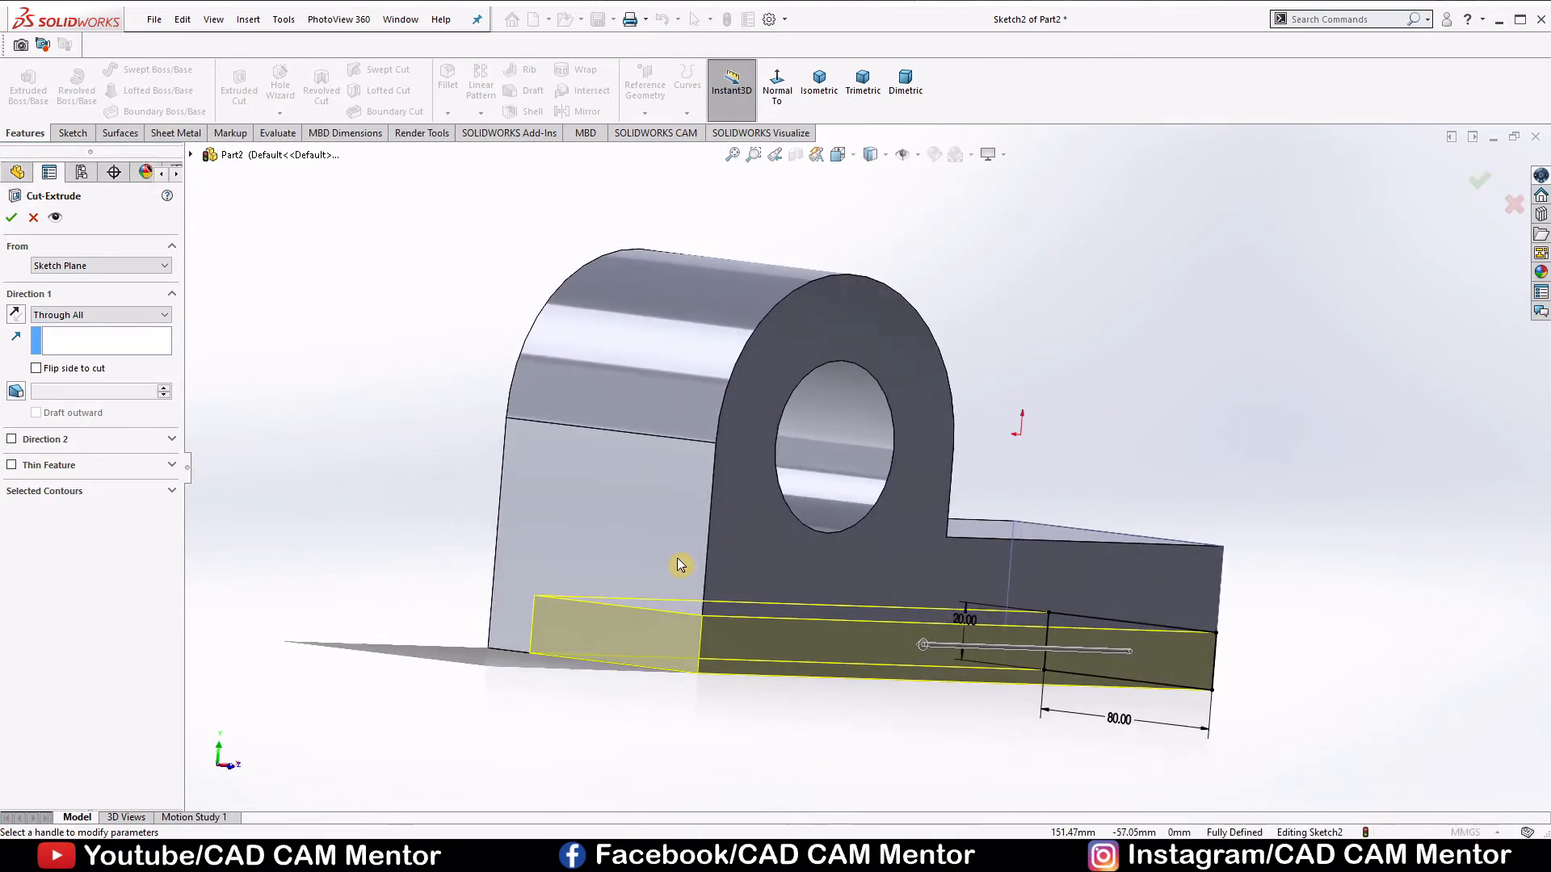
{"action": "left_click", "coordinate": [12, 219]}
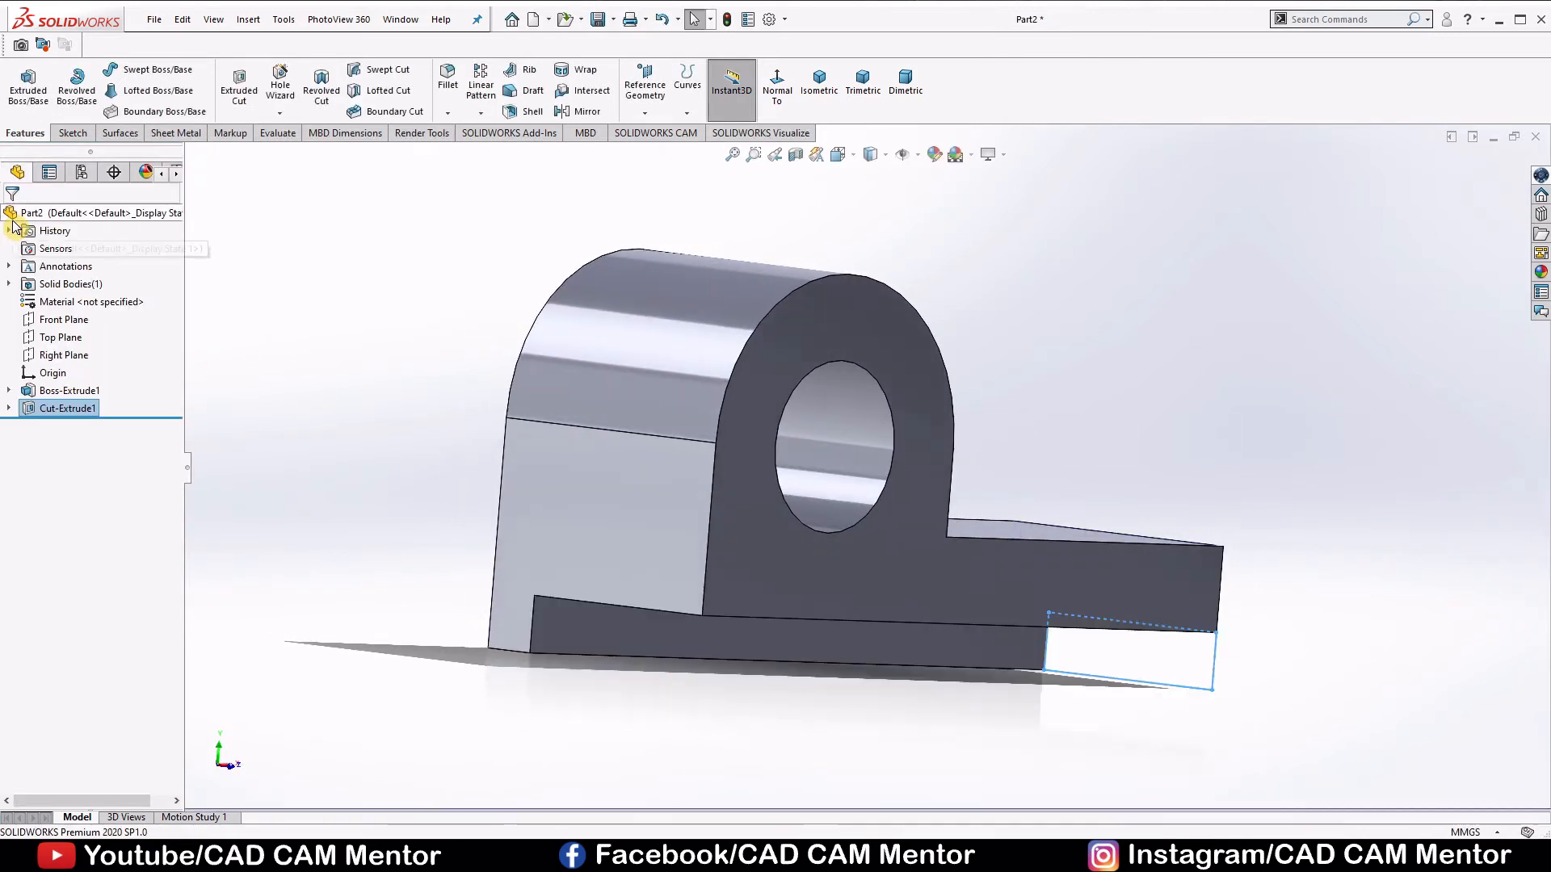
{"action": "left_click", "coordinate": [1277, 384]}
{"action": "middle_click_drag", "start_coordinate": [1216, 390], "coordinate": [1076, 401]}
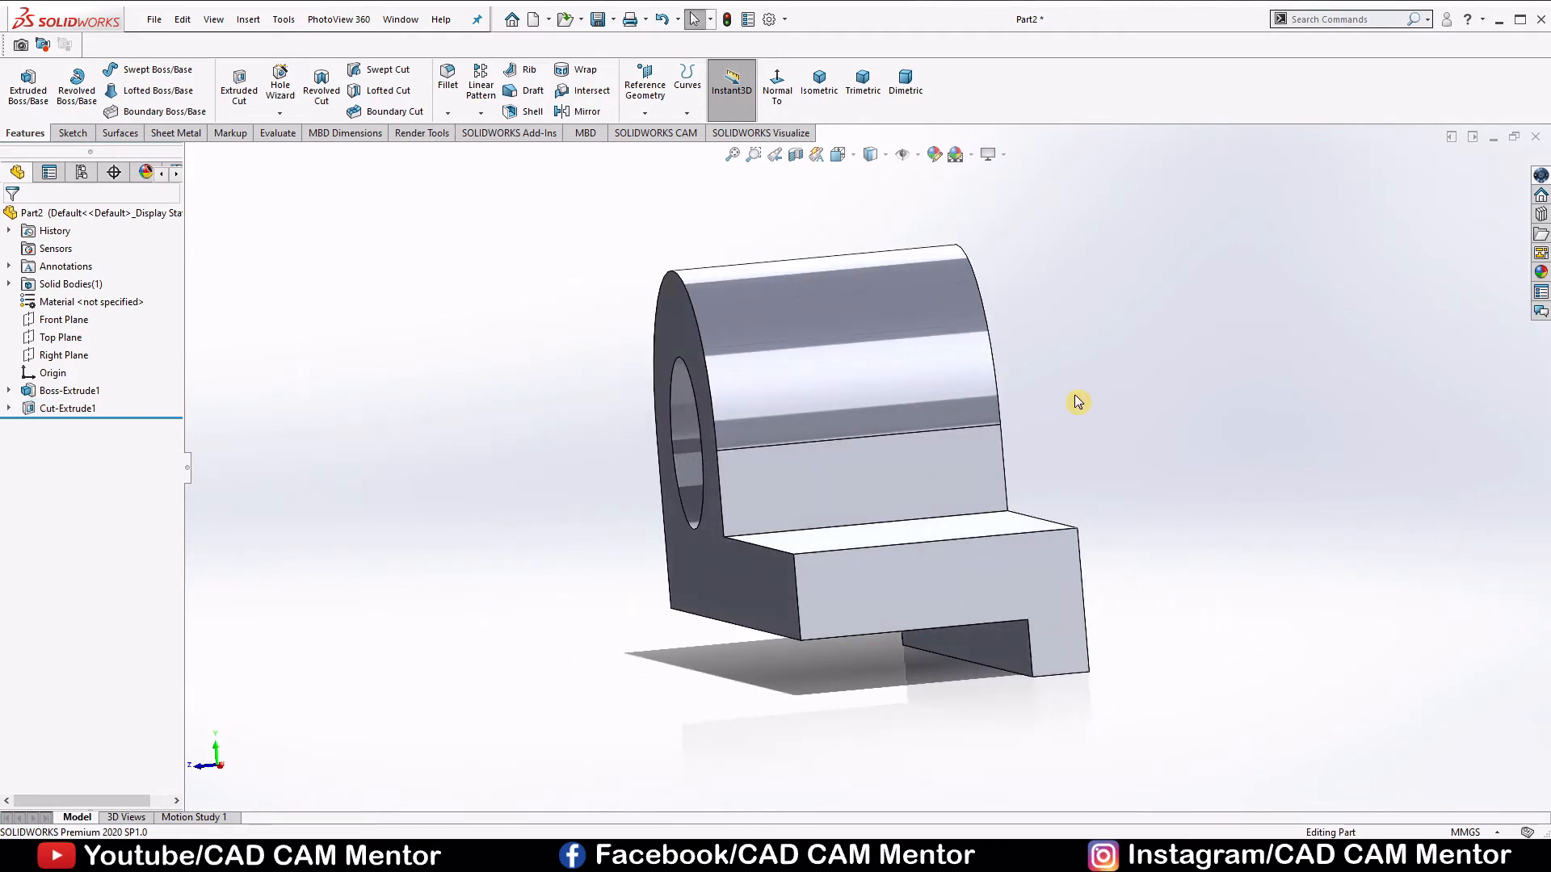
Check the rib.1.png reference drawing and start a sketch on the base's flat upper face, viewed face-on
{"action": "left_click", "coordinate": [961, 840]}
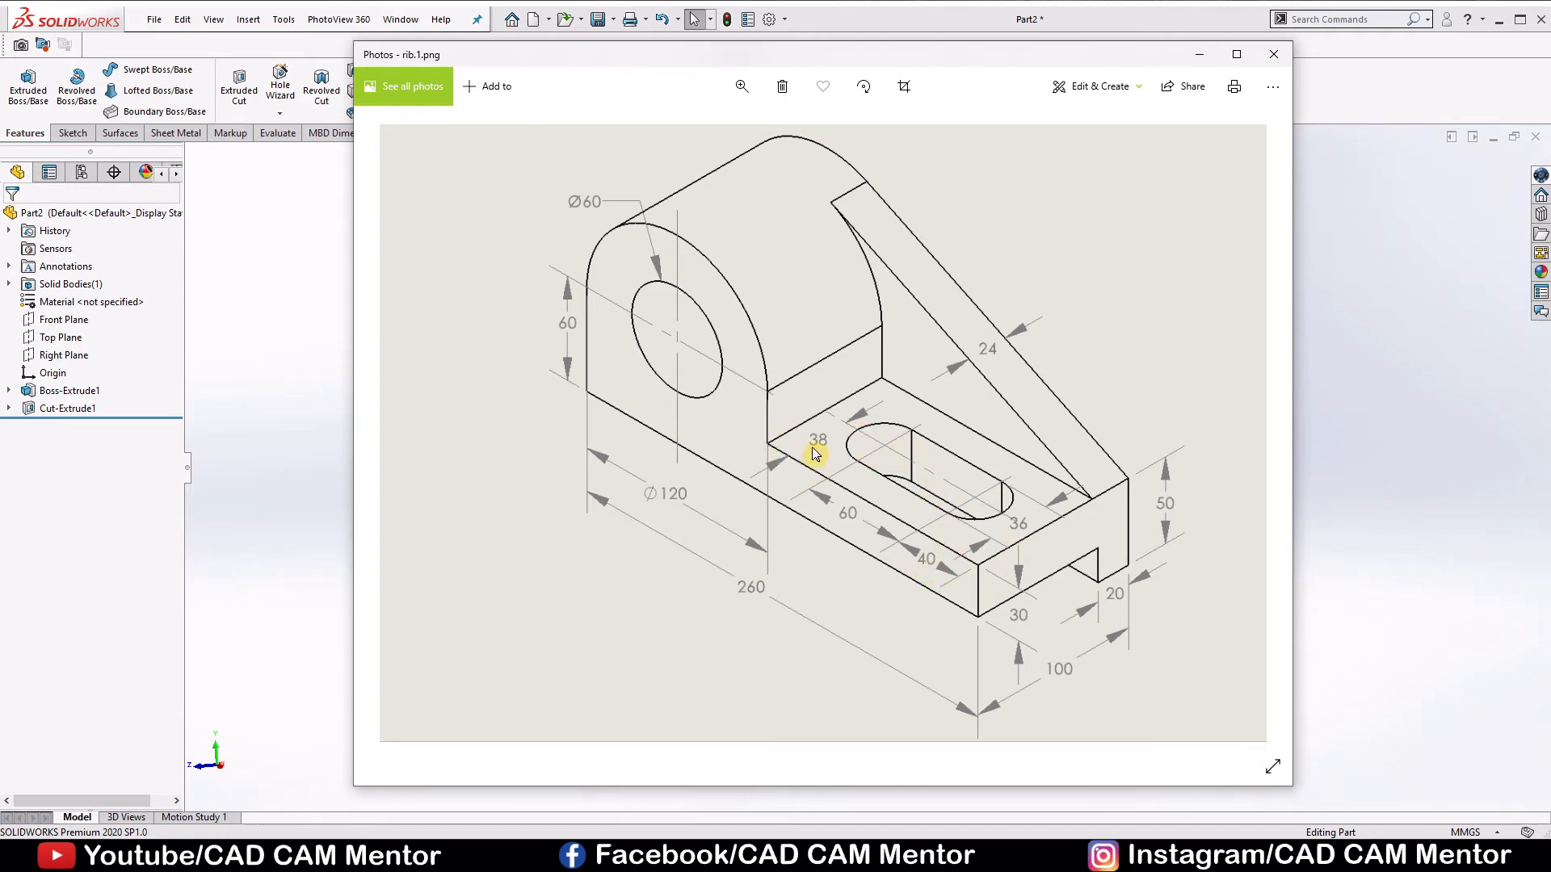
{"action": "left_click", "coordinate": [1199, 54]}
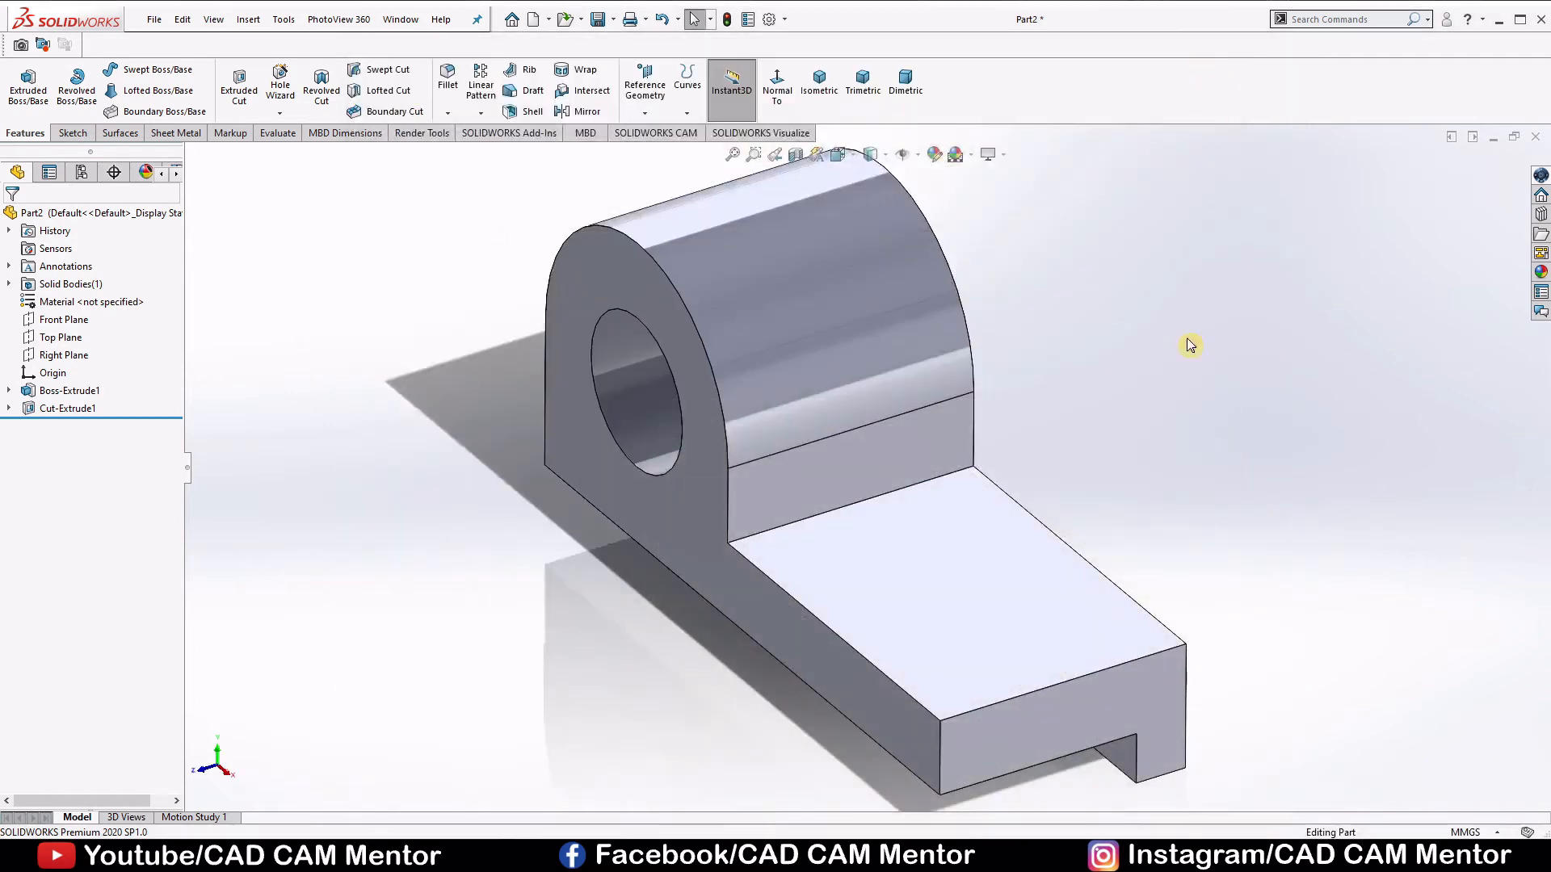
{"action": "right_click", "coordinate": [920, 564]}
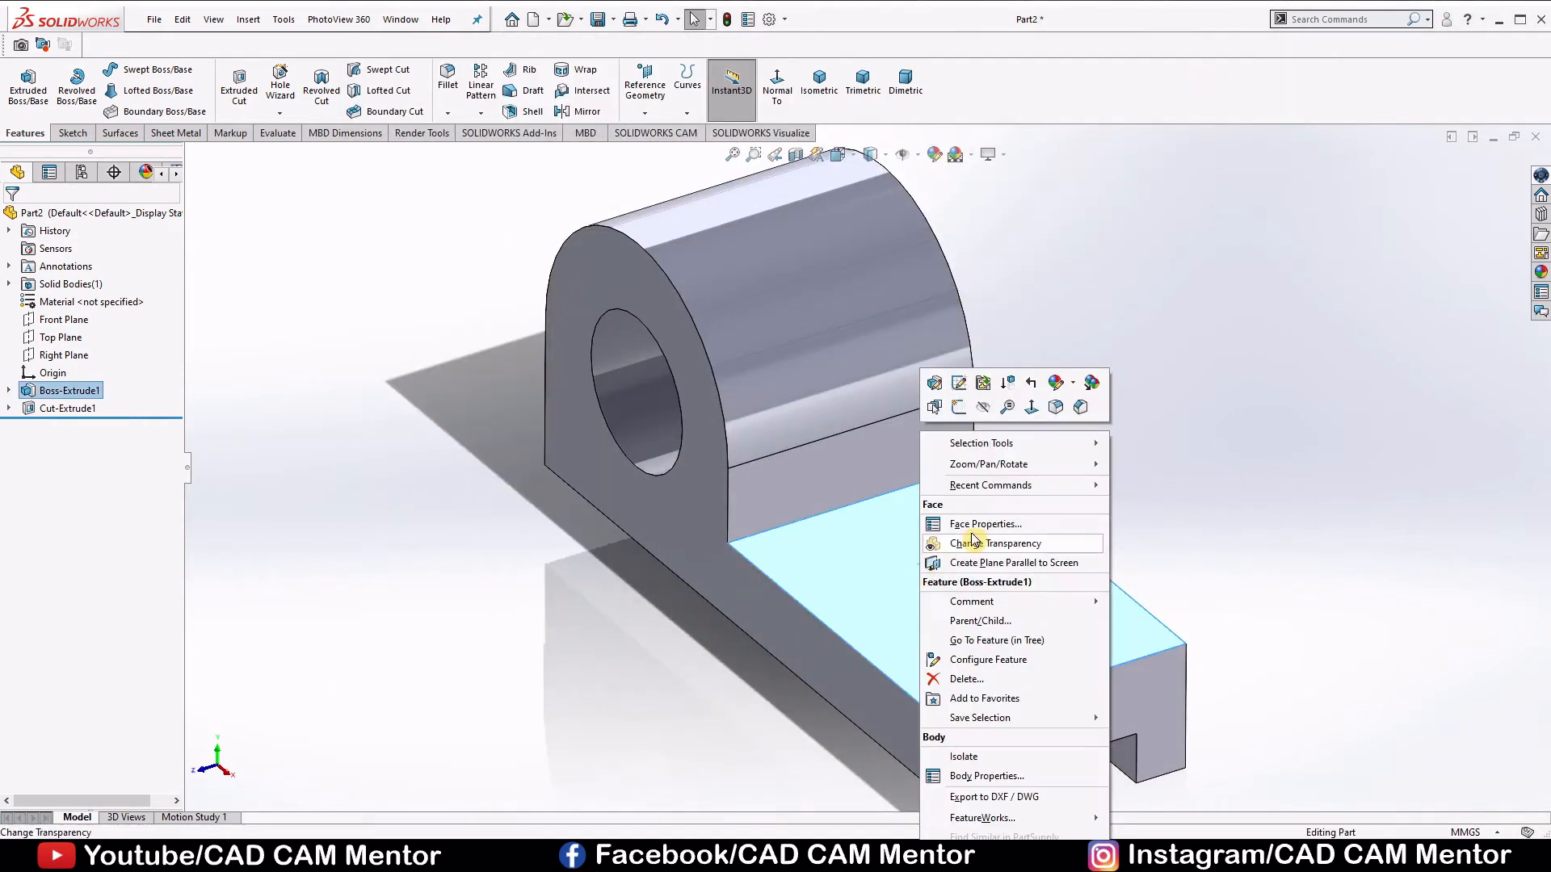
{"action": "left_click", "coordinate": [959, 409]}
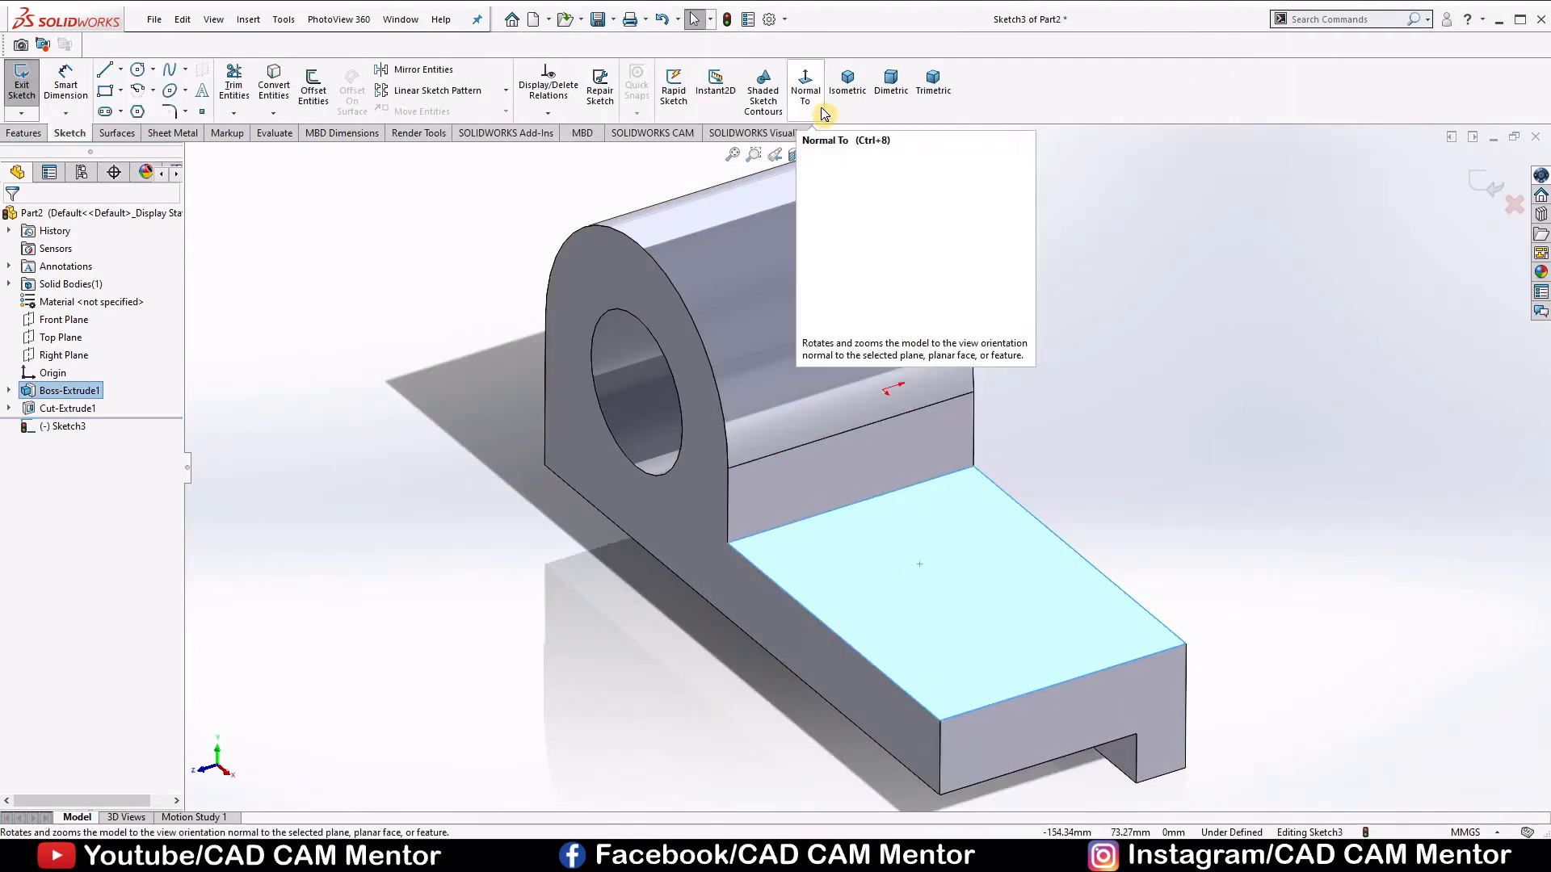
{"action": "left_click", "coordinate": [808, 90]}
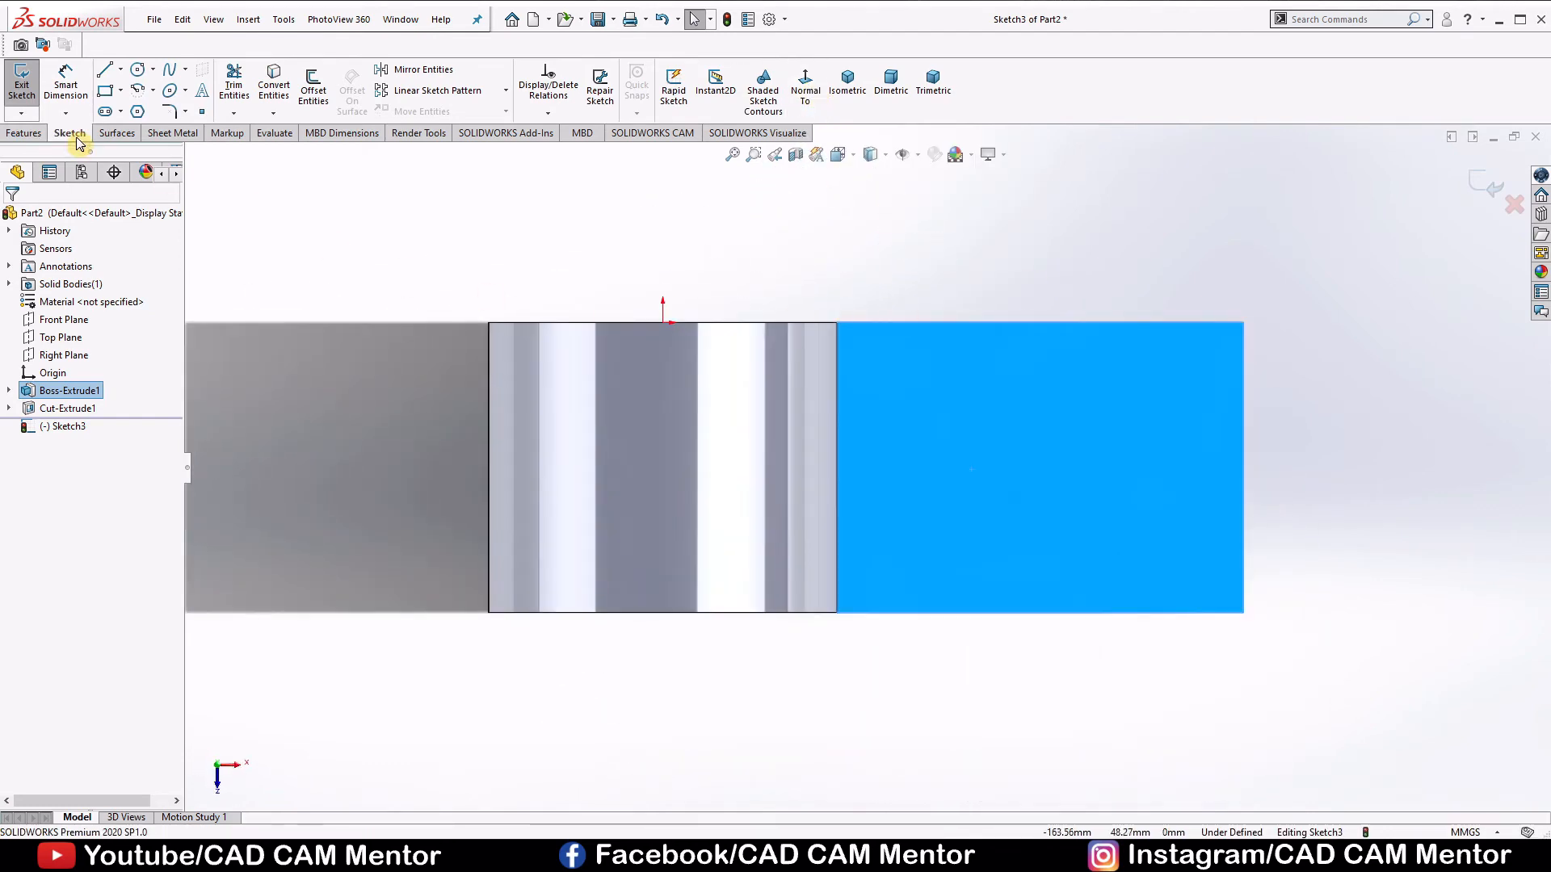
Sketch a horizontal straight slot on the base's upper face, about 66 mm between centres and 35 mm wide
{"action": "left_click", "coordinate": [122, 111]}
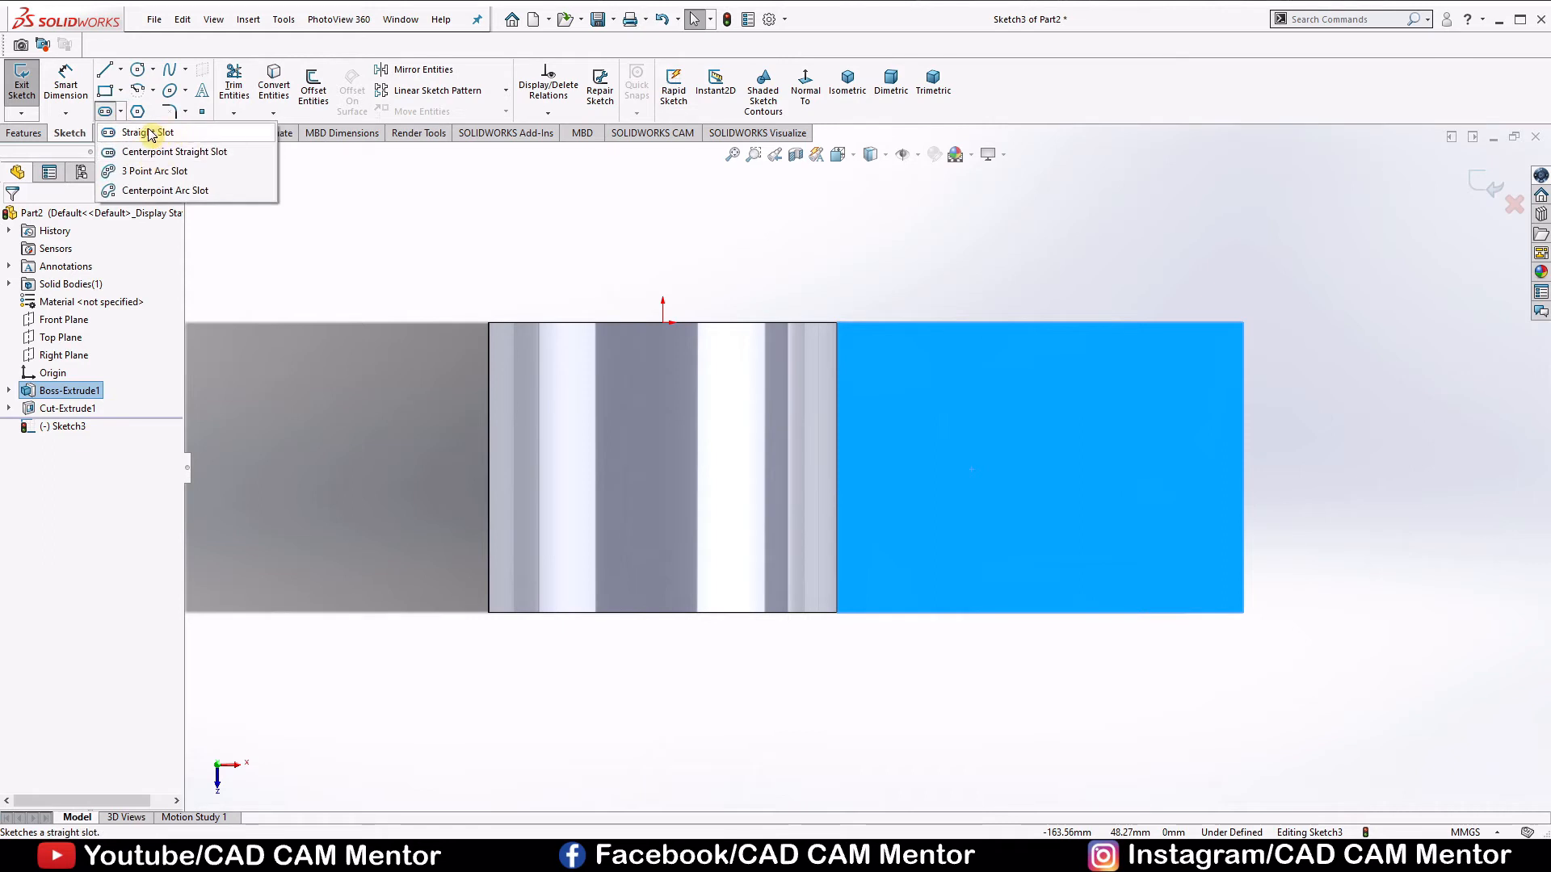
{"action": "left_click", "coordinate": [147, 133]}
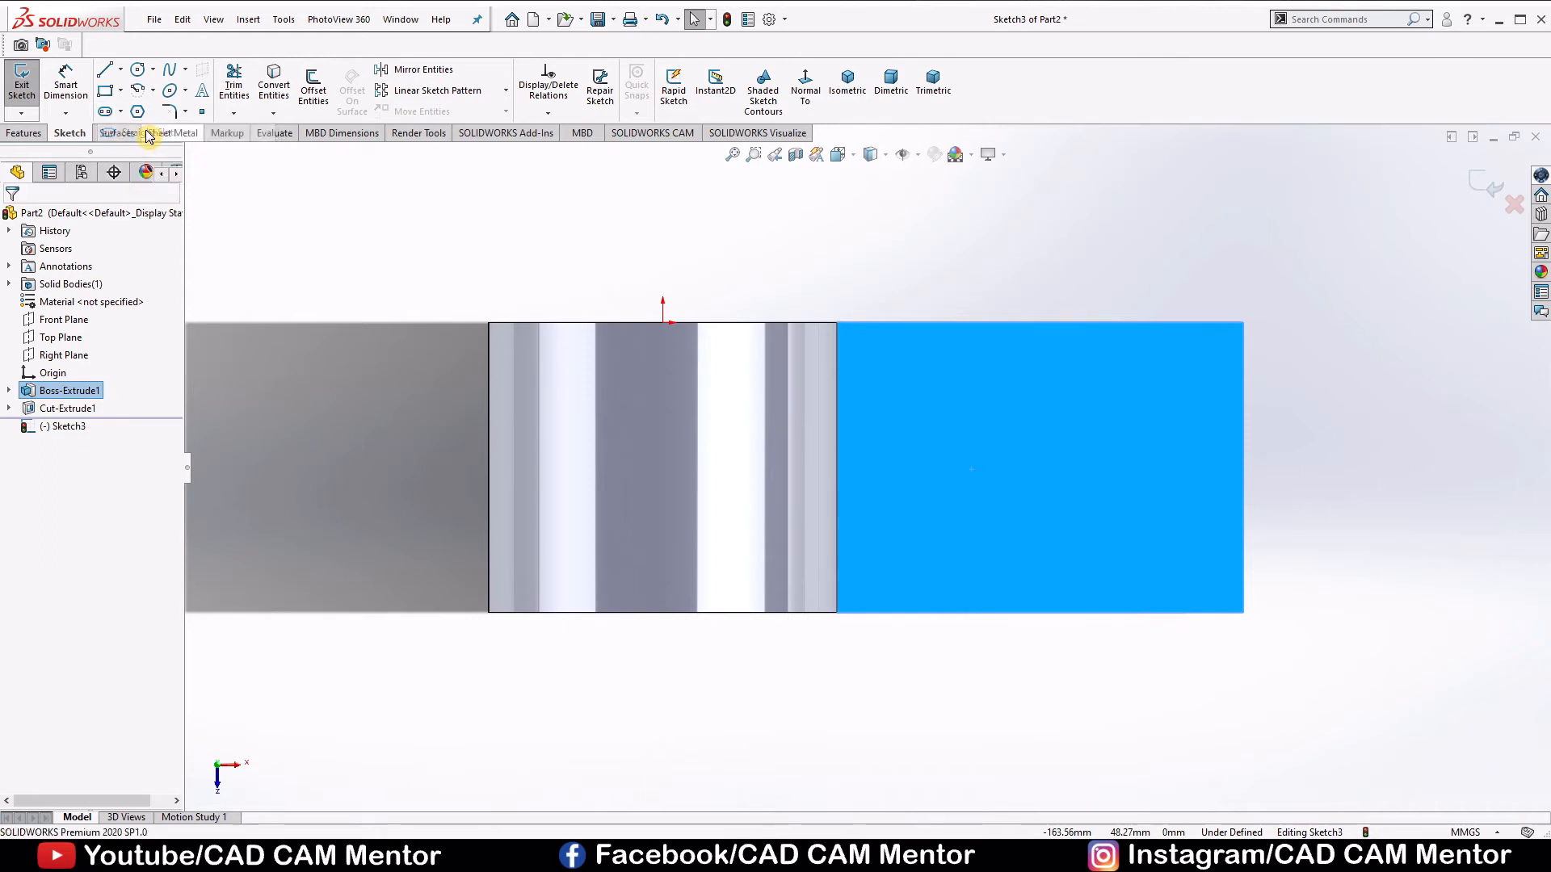
{"action": "left_click", "coordinate": [949, 504]}
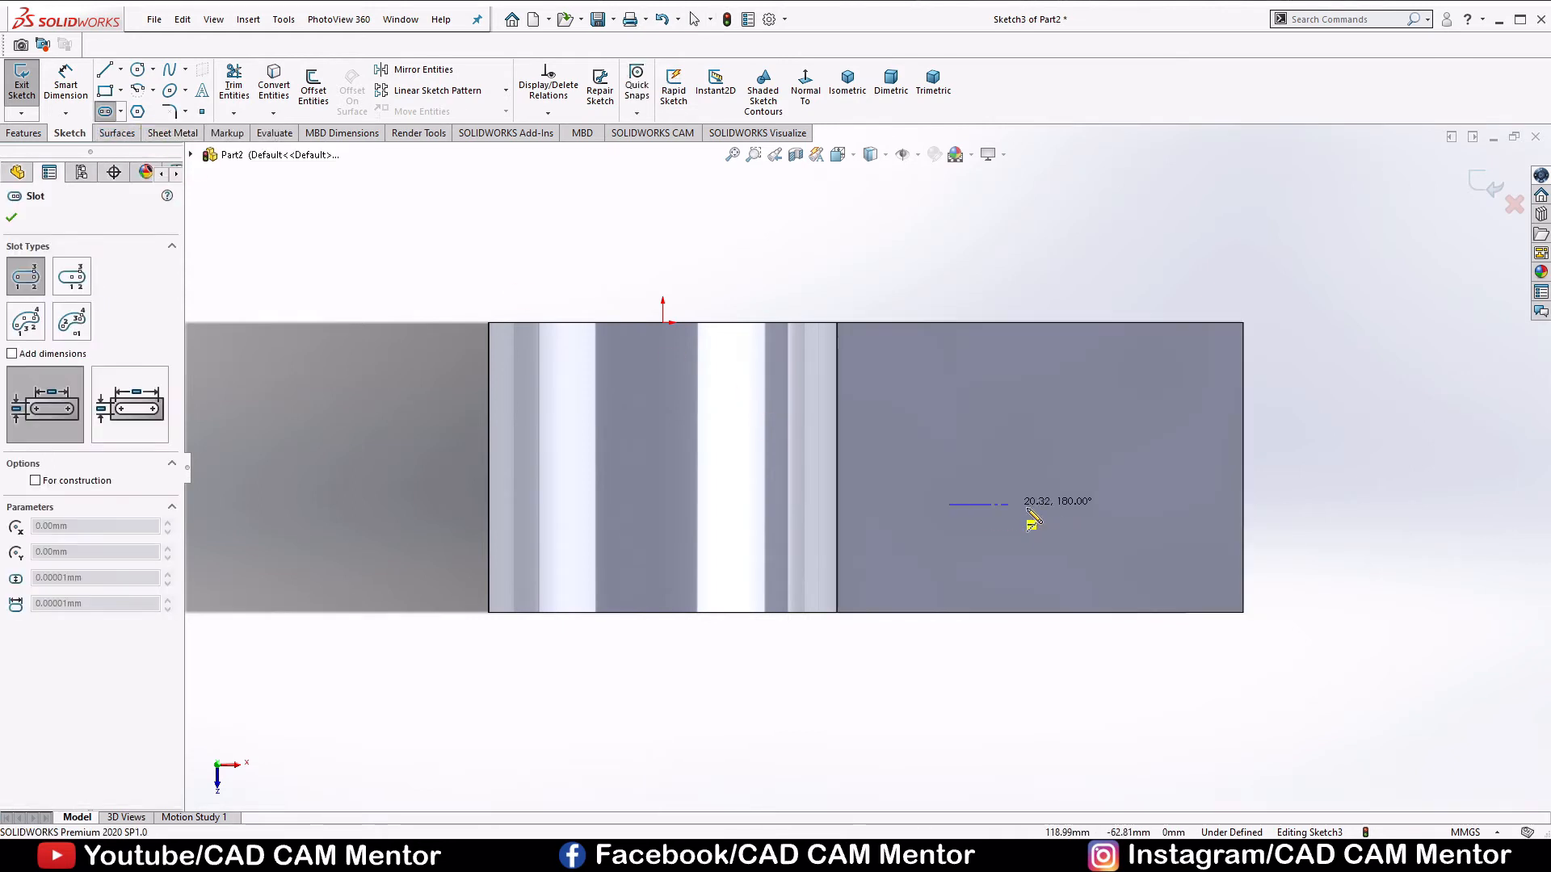
{"action": "left_click", "coordinate": [1140, 504]}
{"action": "left_click", "coordinate": [1139, 530]}
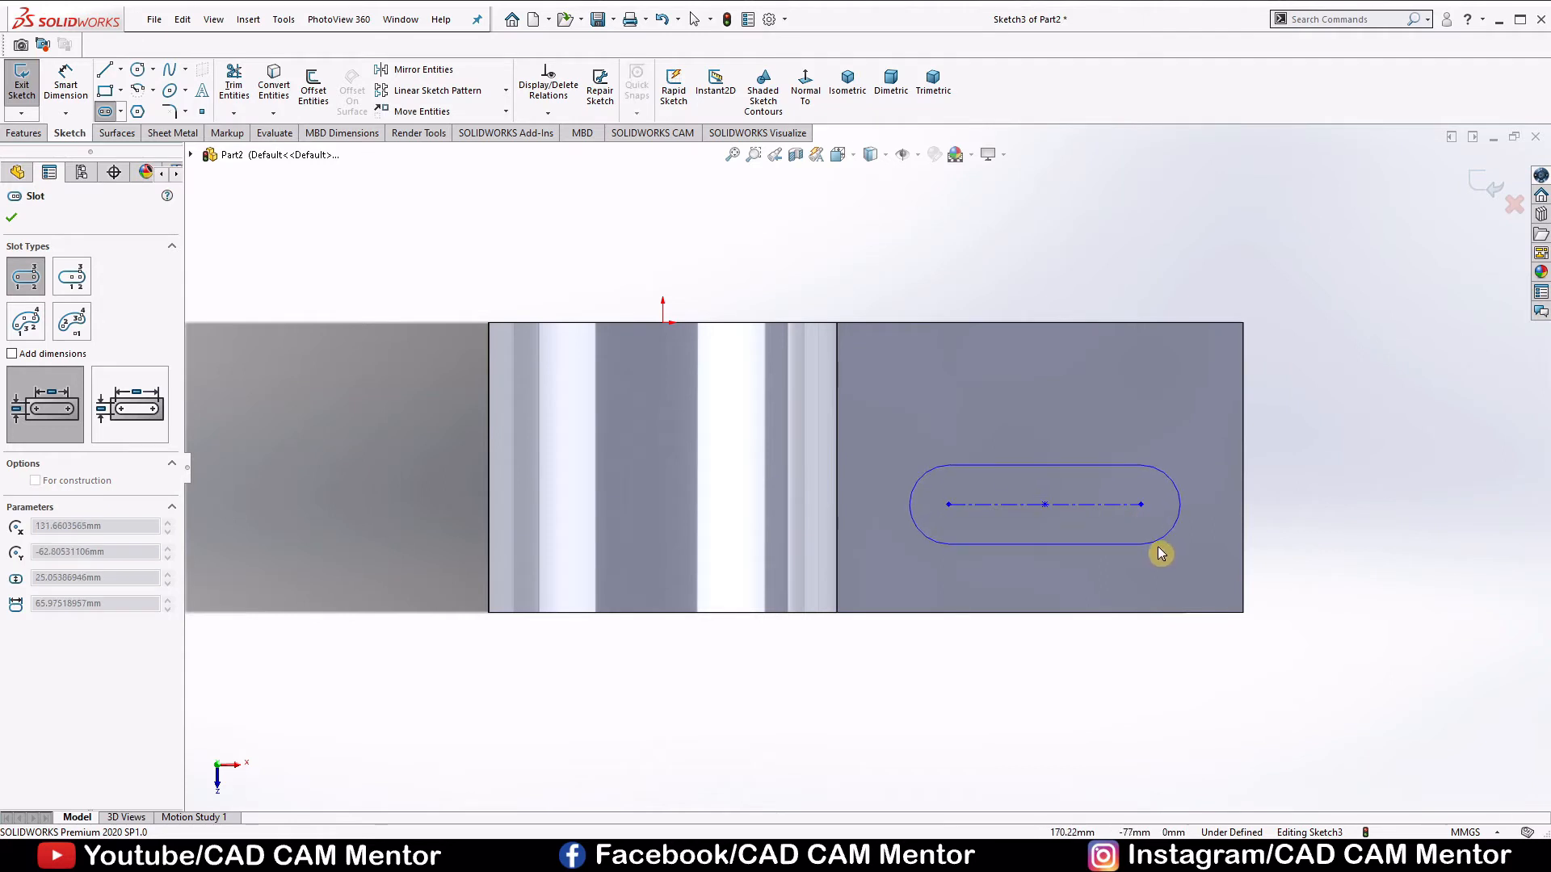
{"action": "left_click", "coordinate": [1166, 557]}
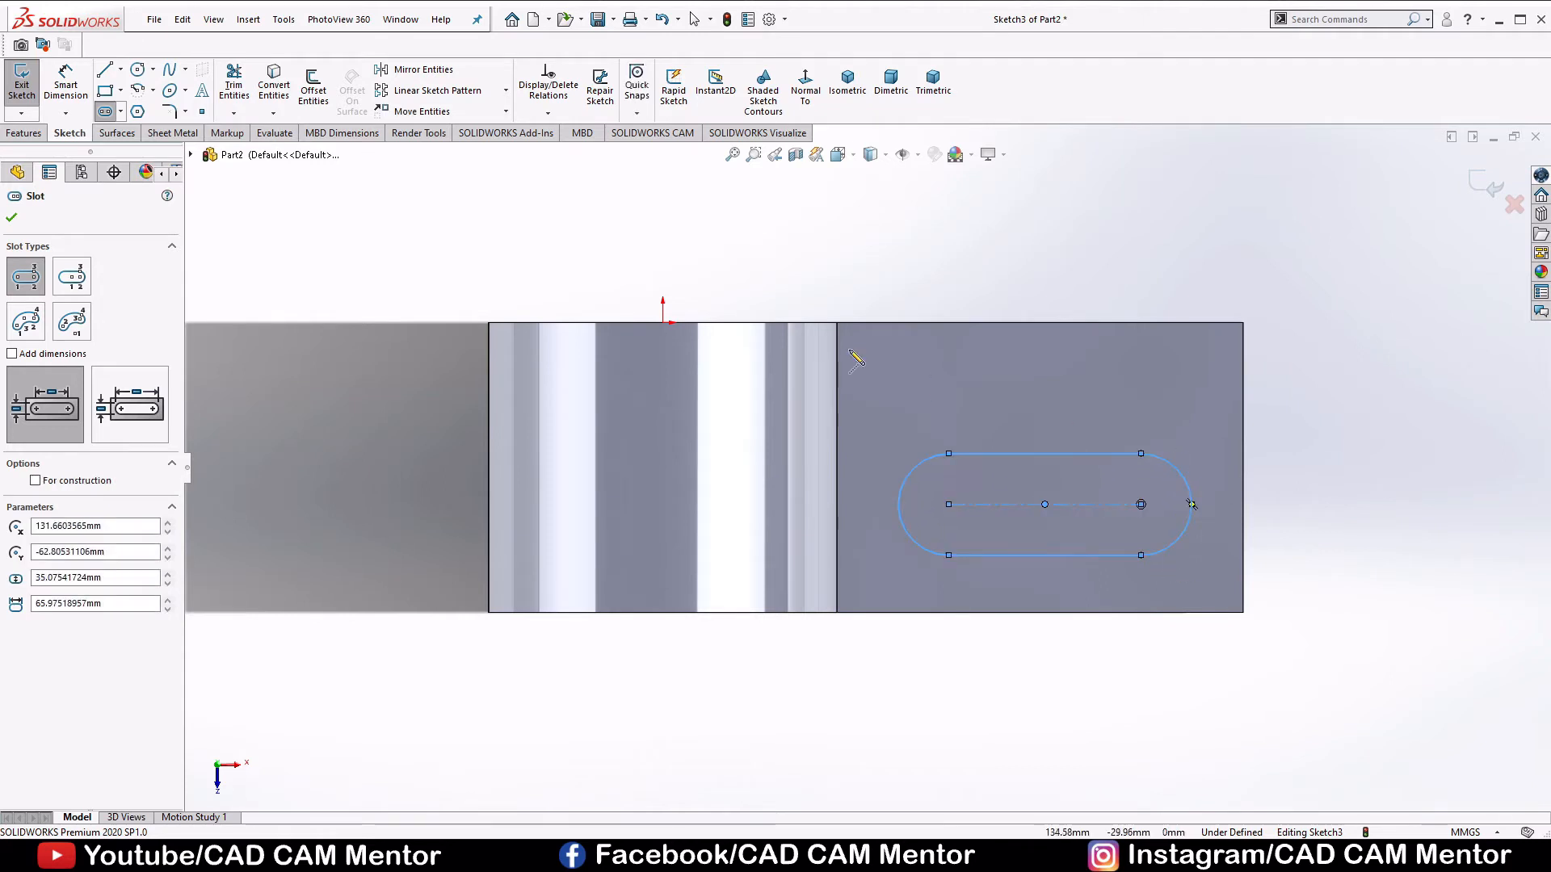
{"action": "left_click", "coordinate": [9, 218]}
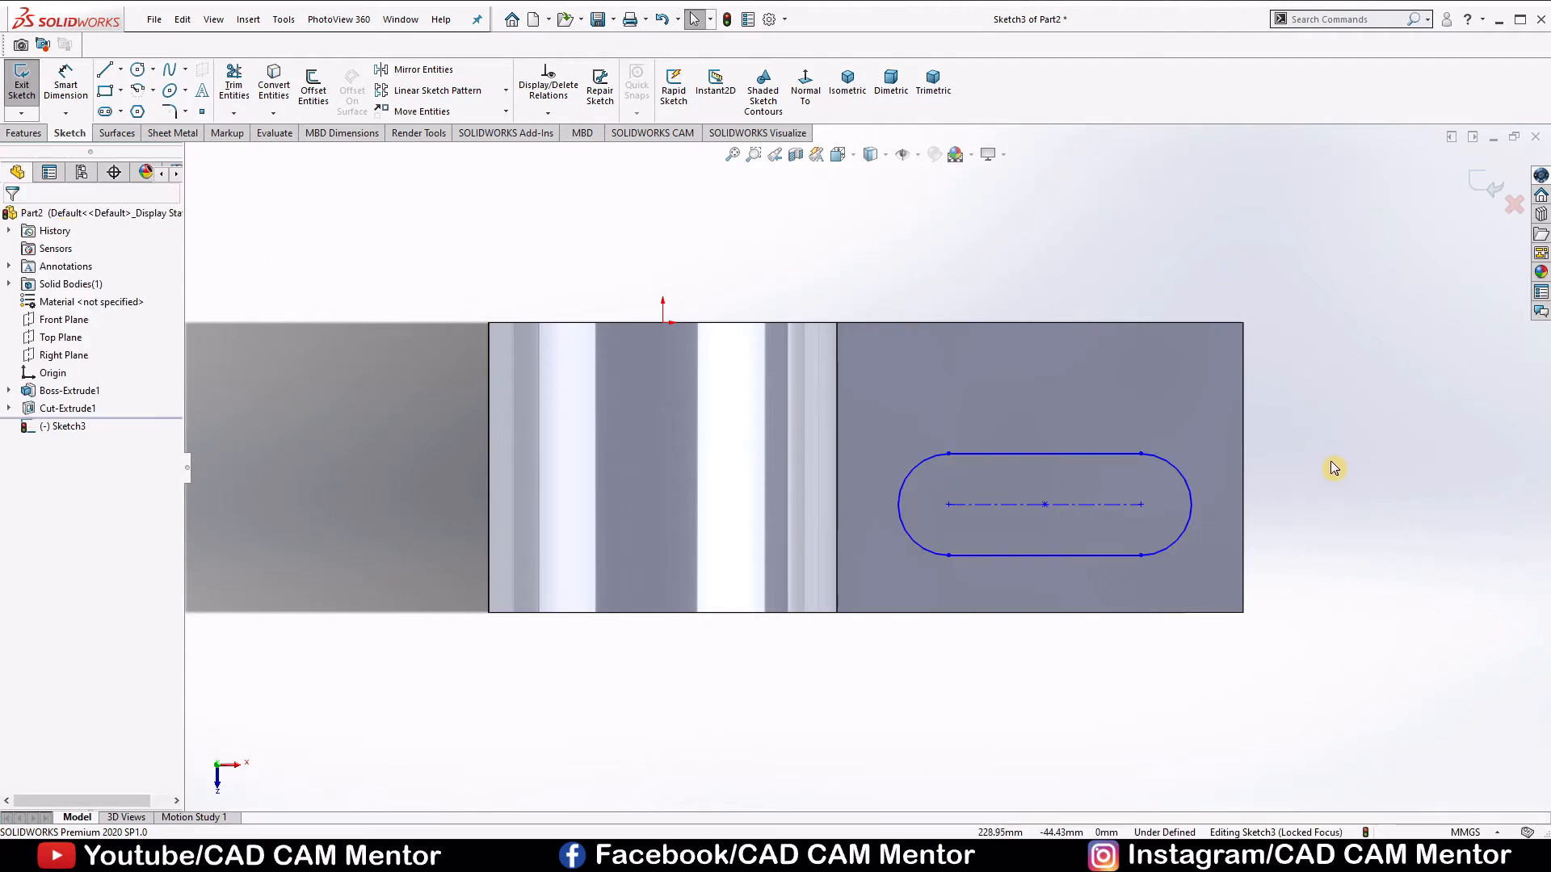
Dimension the slot's centreline with a centre-to-centre length of 60 mm
{"action": "right_click_drag", "start_coordinate": [1360, 606], "coordinate": [1365, 484]}
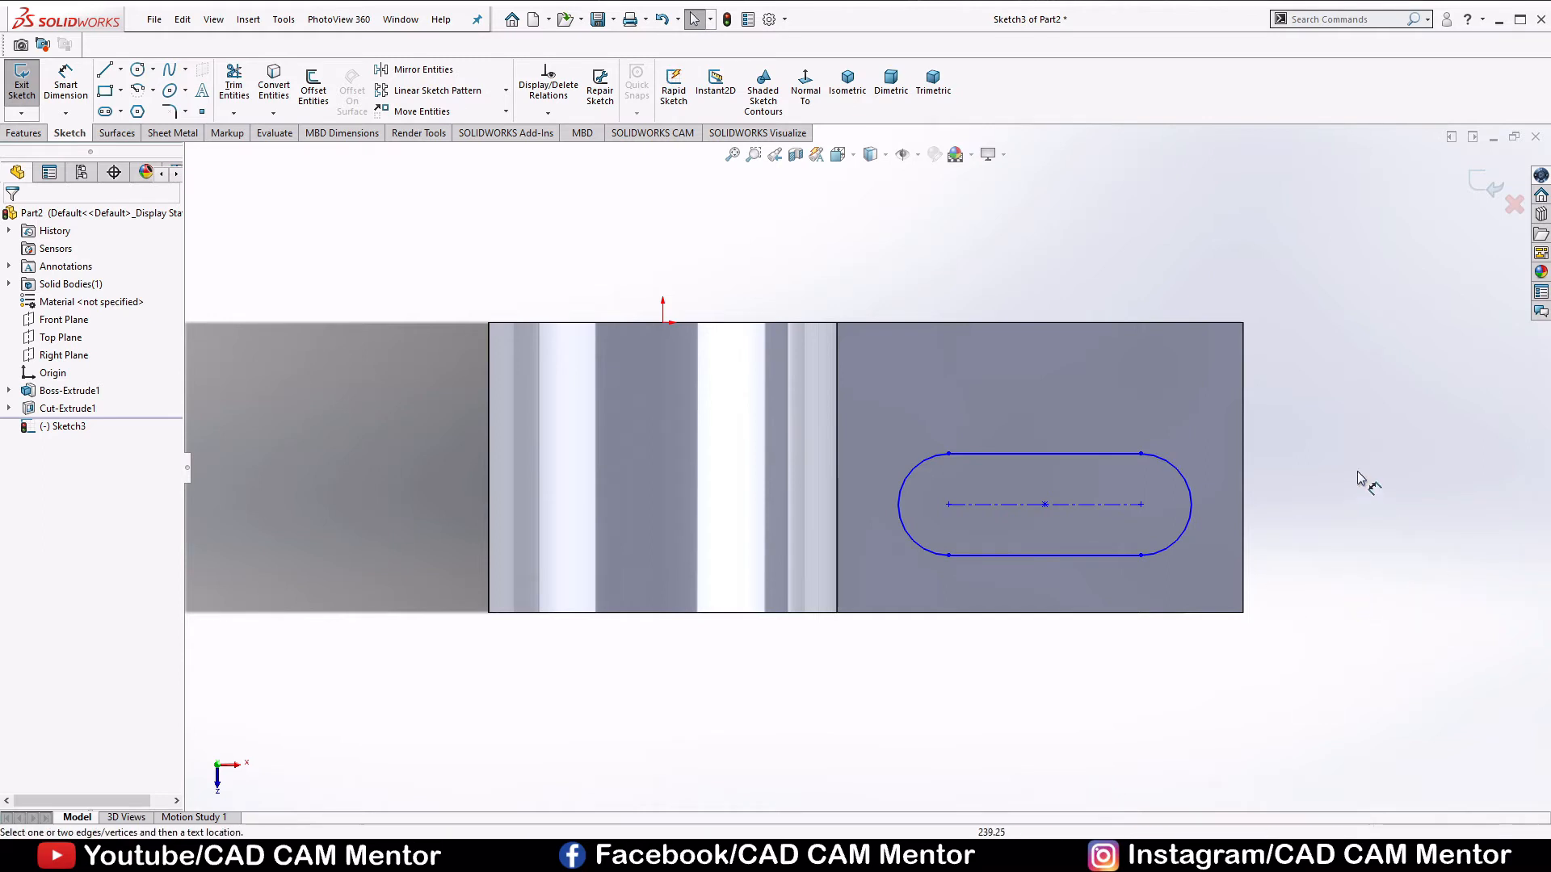
{"action": "left_click", "coordinate": [1076, 504]}
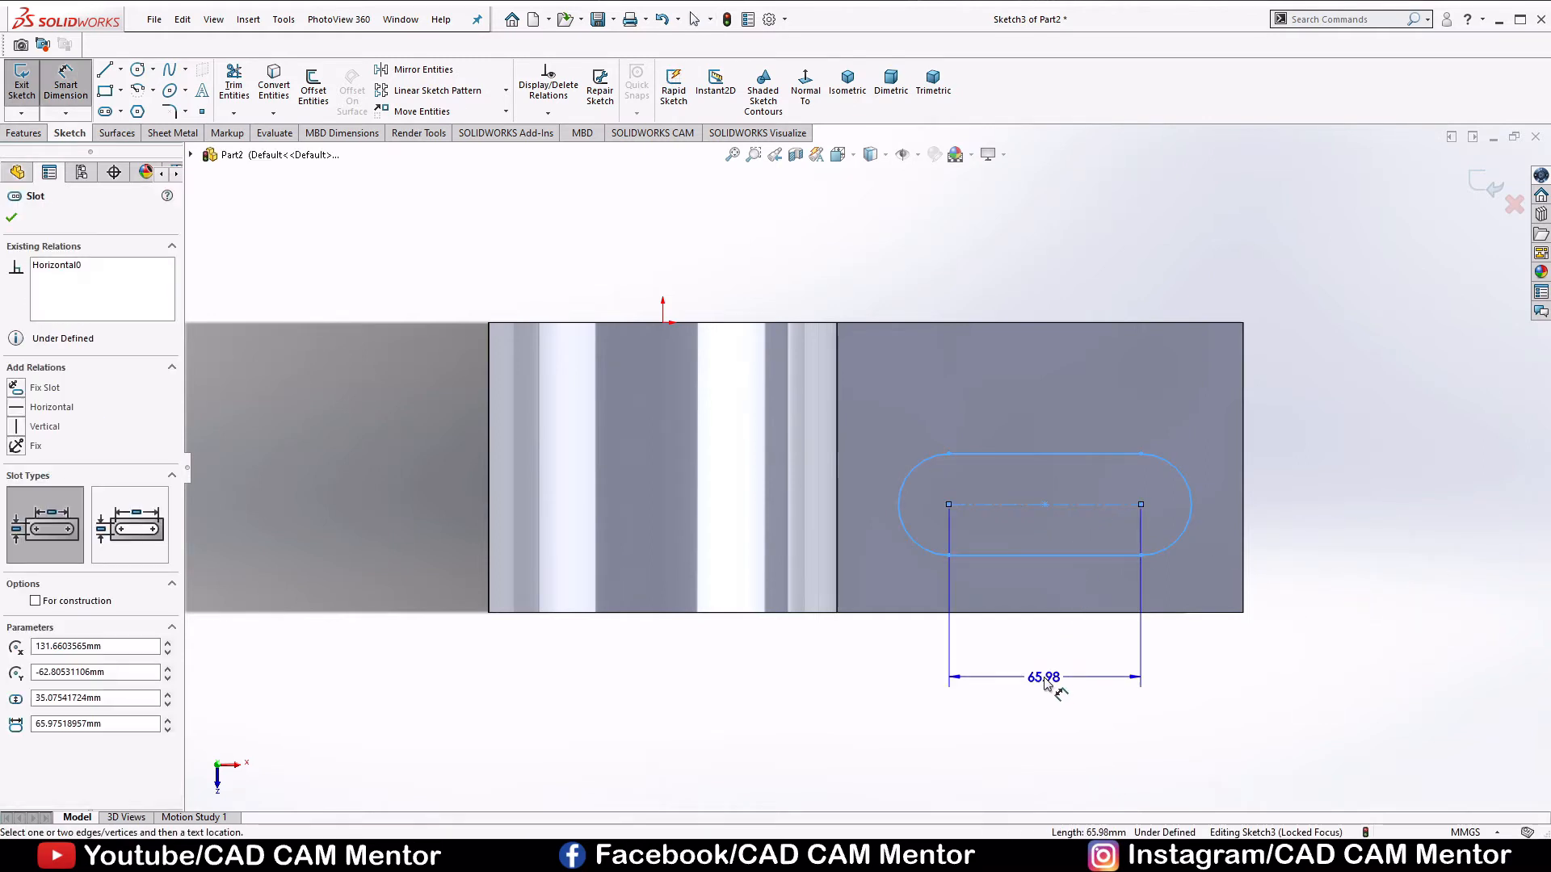
{"action": "left_click", "coordinate": [1047, 682]}
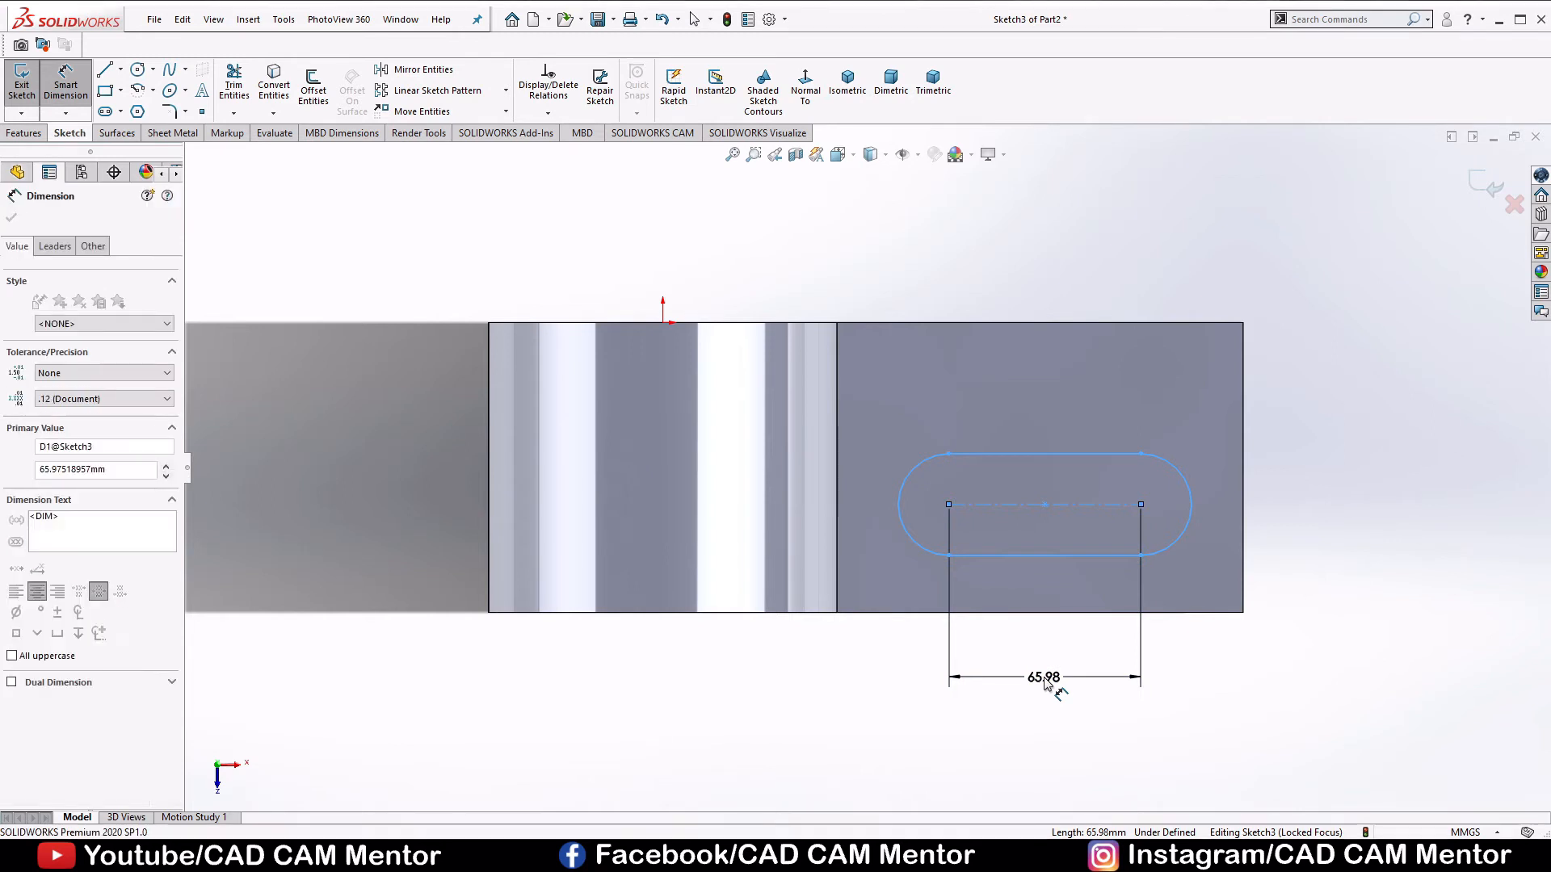
{"action": "type", "text": "60"}
{"action": "key", "text": "Return"}
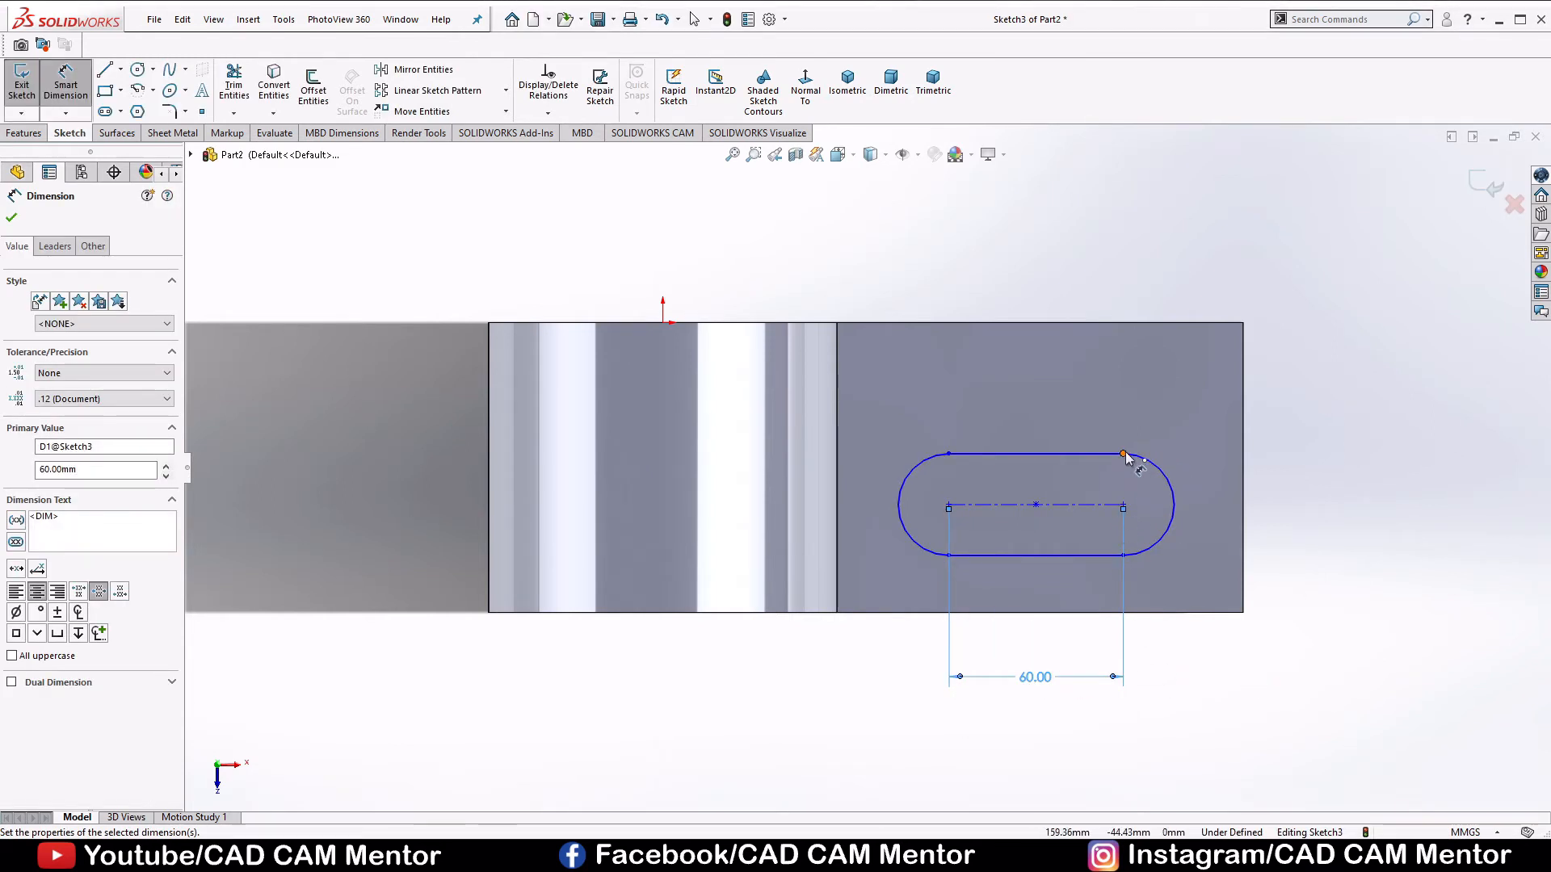
Dimension the slot's width as 36 mm
{"action": "left_click", "coordinate": [1123, 555]}
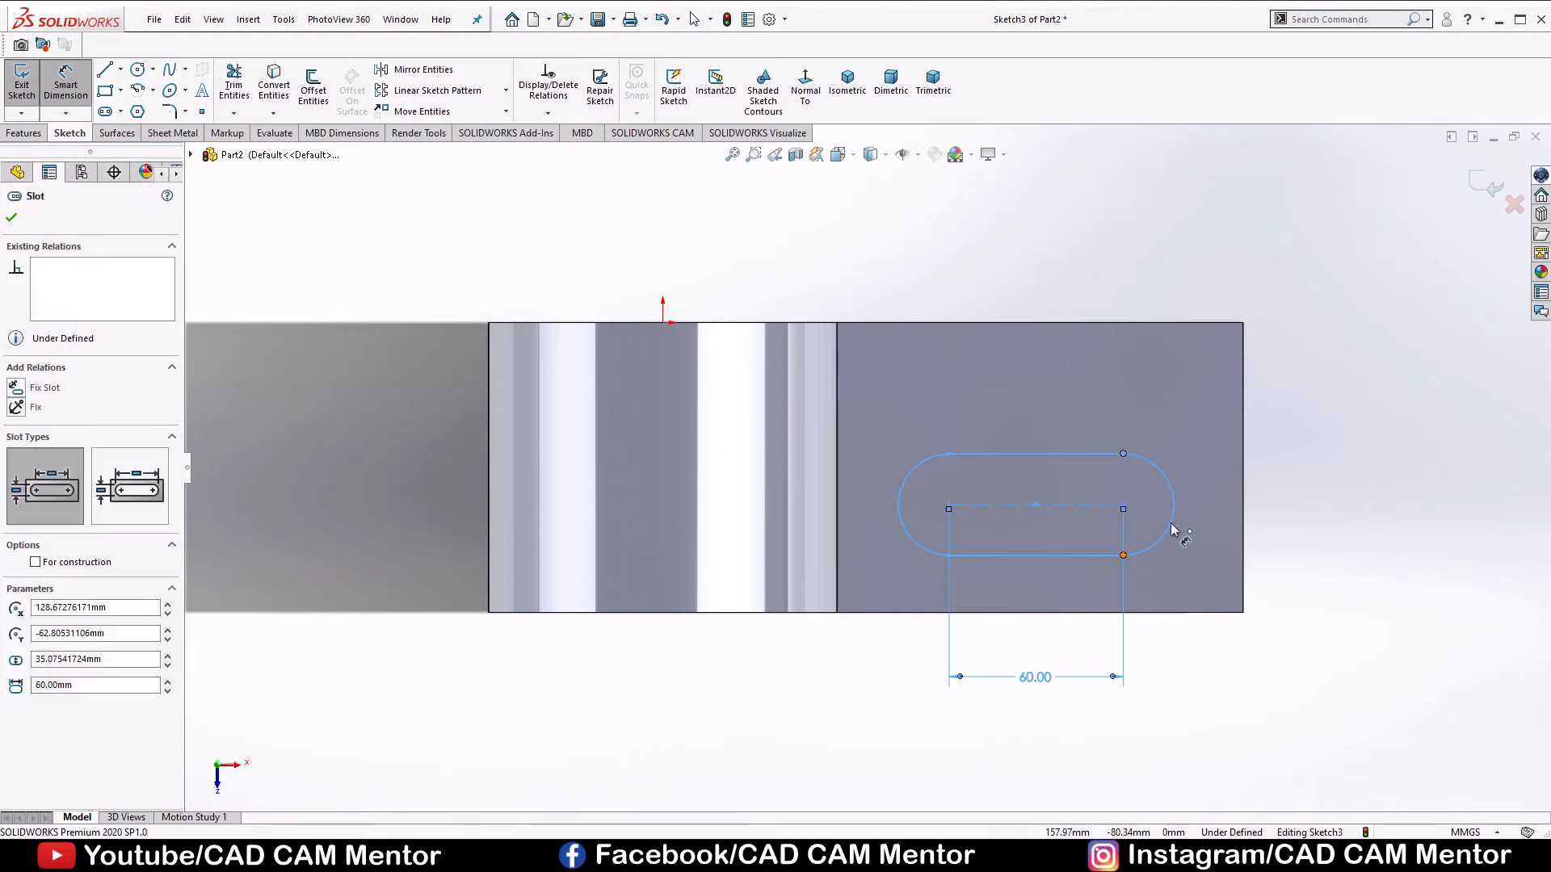
{"action": "left_click", "coordinate": [1295, 507]}
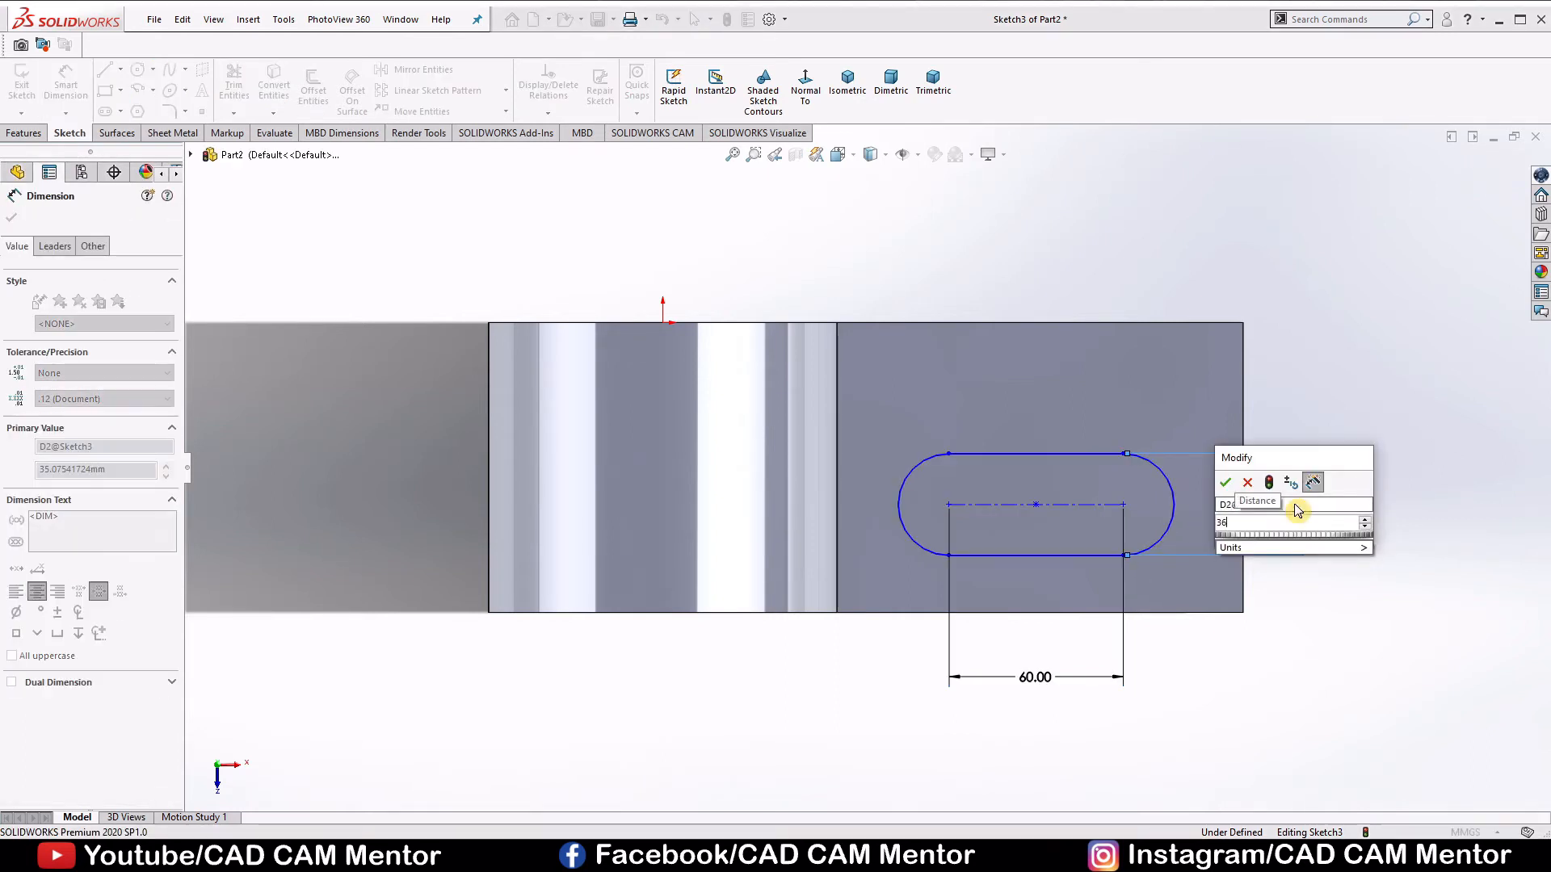
{"action": "type", "text": "36"}
{"action": "key", "text": "Return"}
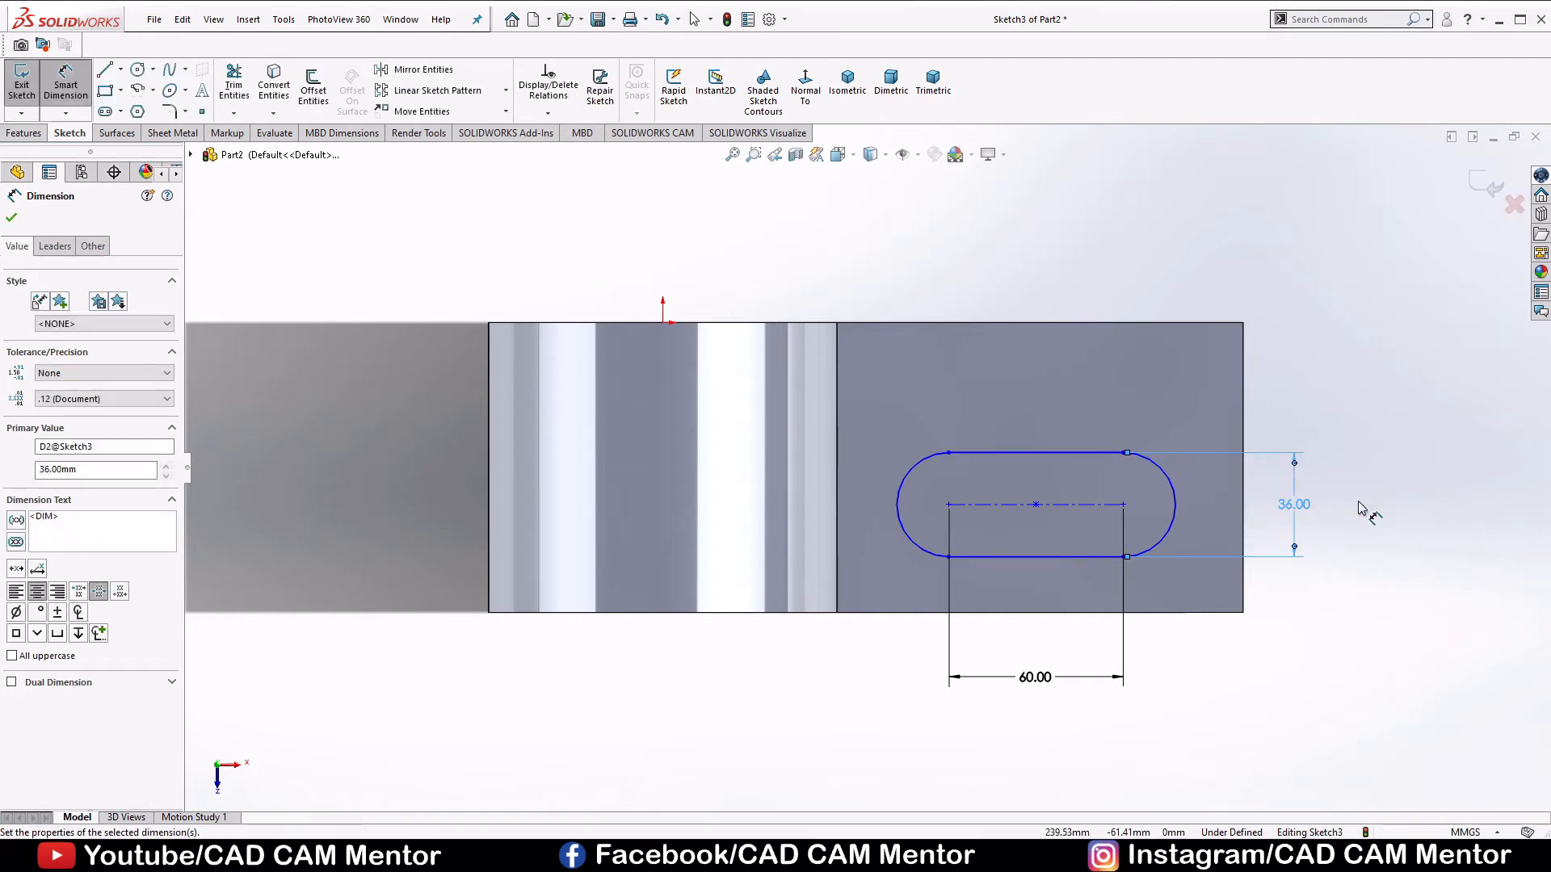
Dimension the distance from the slot's centreline to the base's lower long edge as 38 mm
{"action": "left_click", "coordinate": [970, 507]}
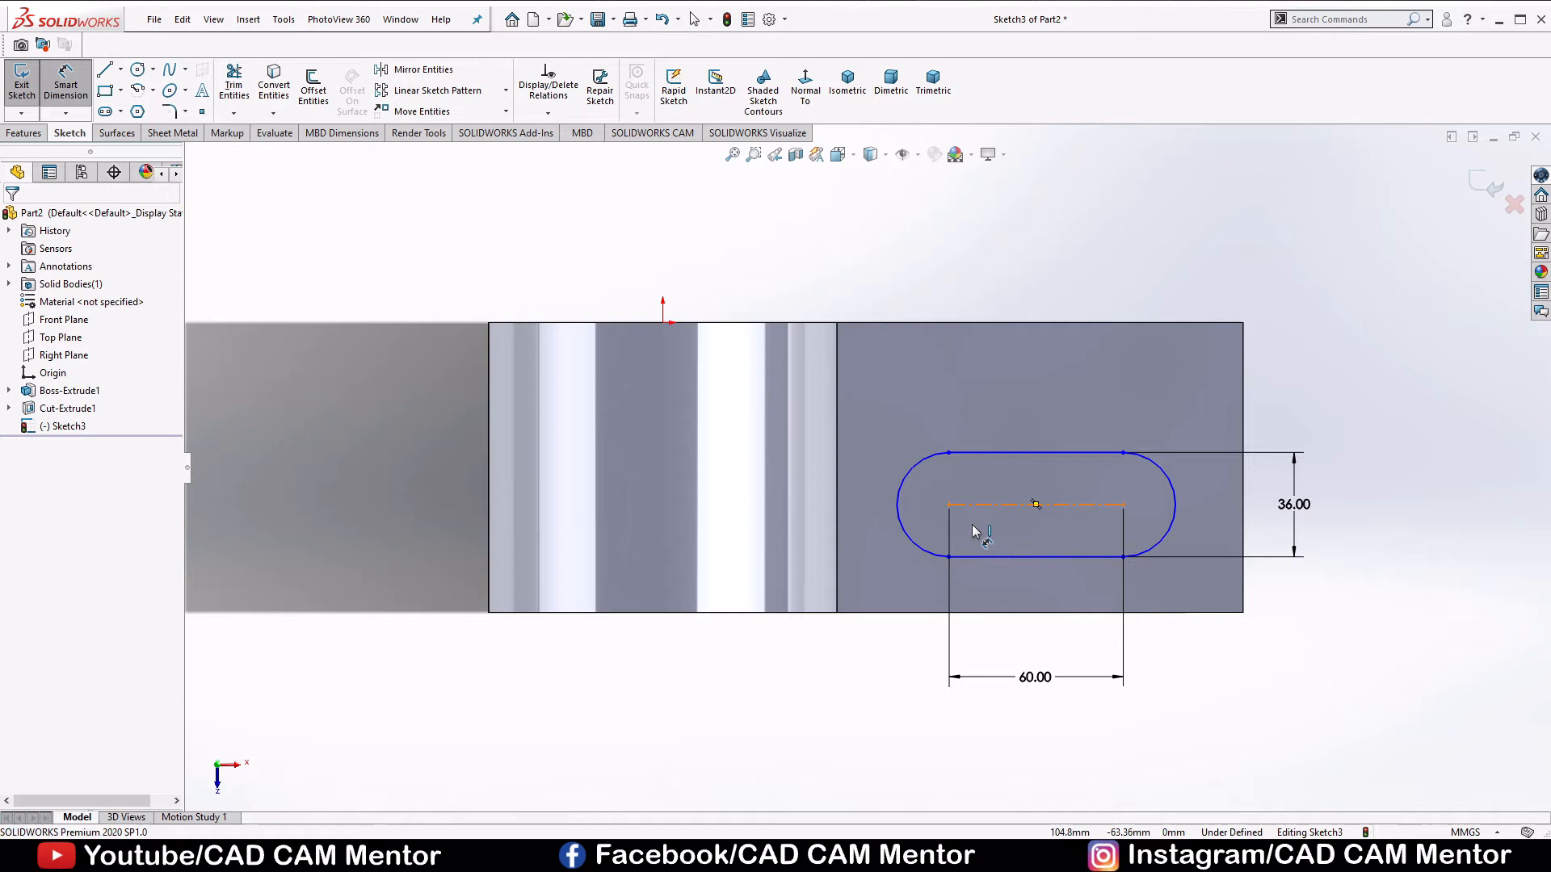
{"action": "left_click", "coordinate": [995, 614]}
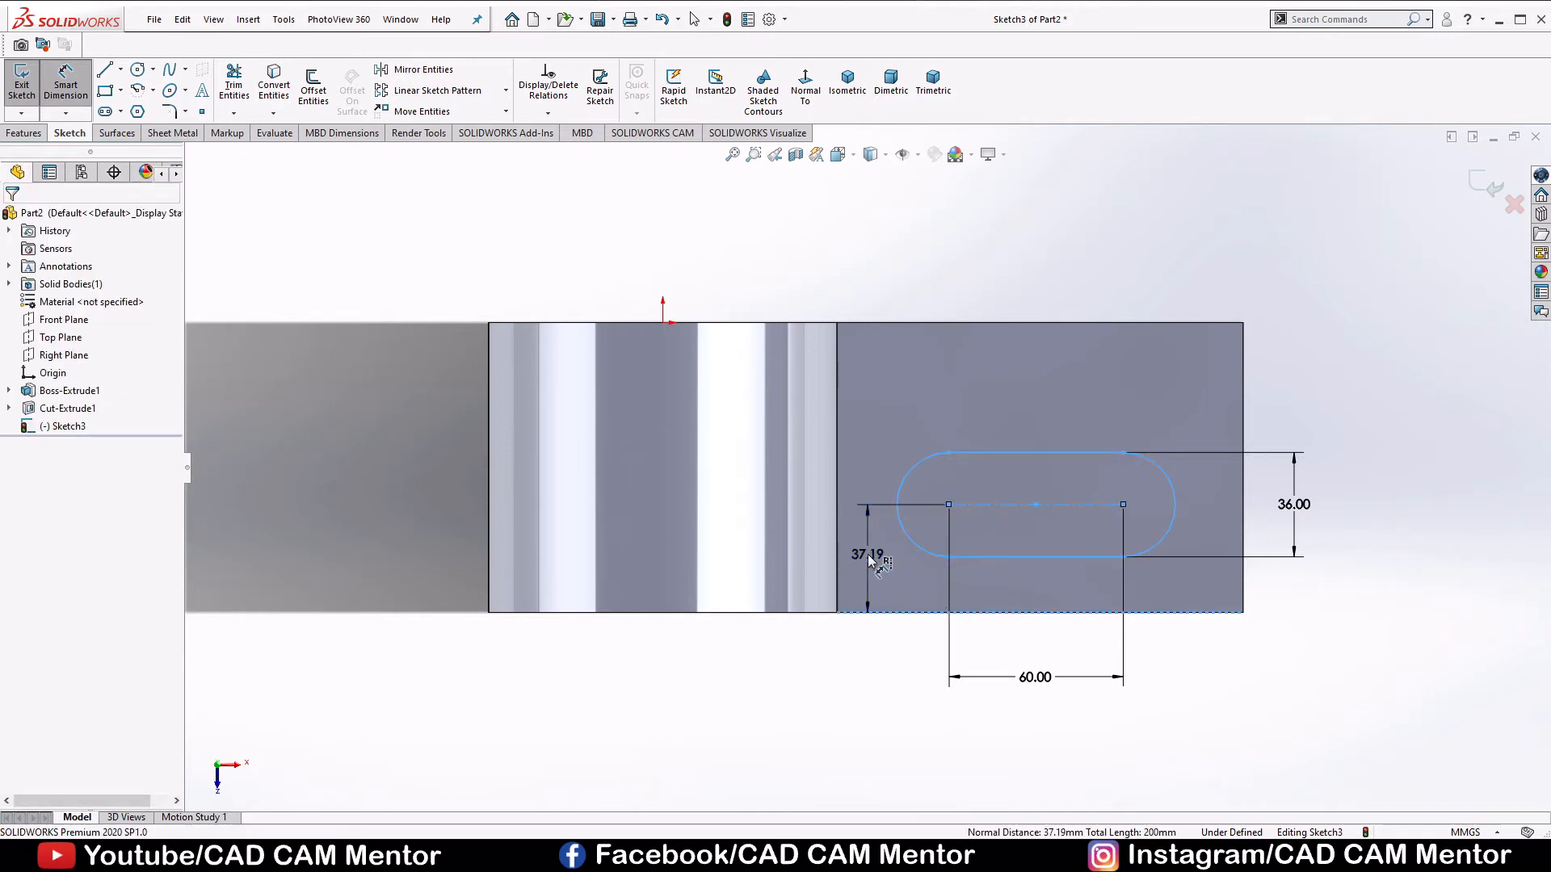
{"action": "left_click", "coordinate": [870, 563]}
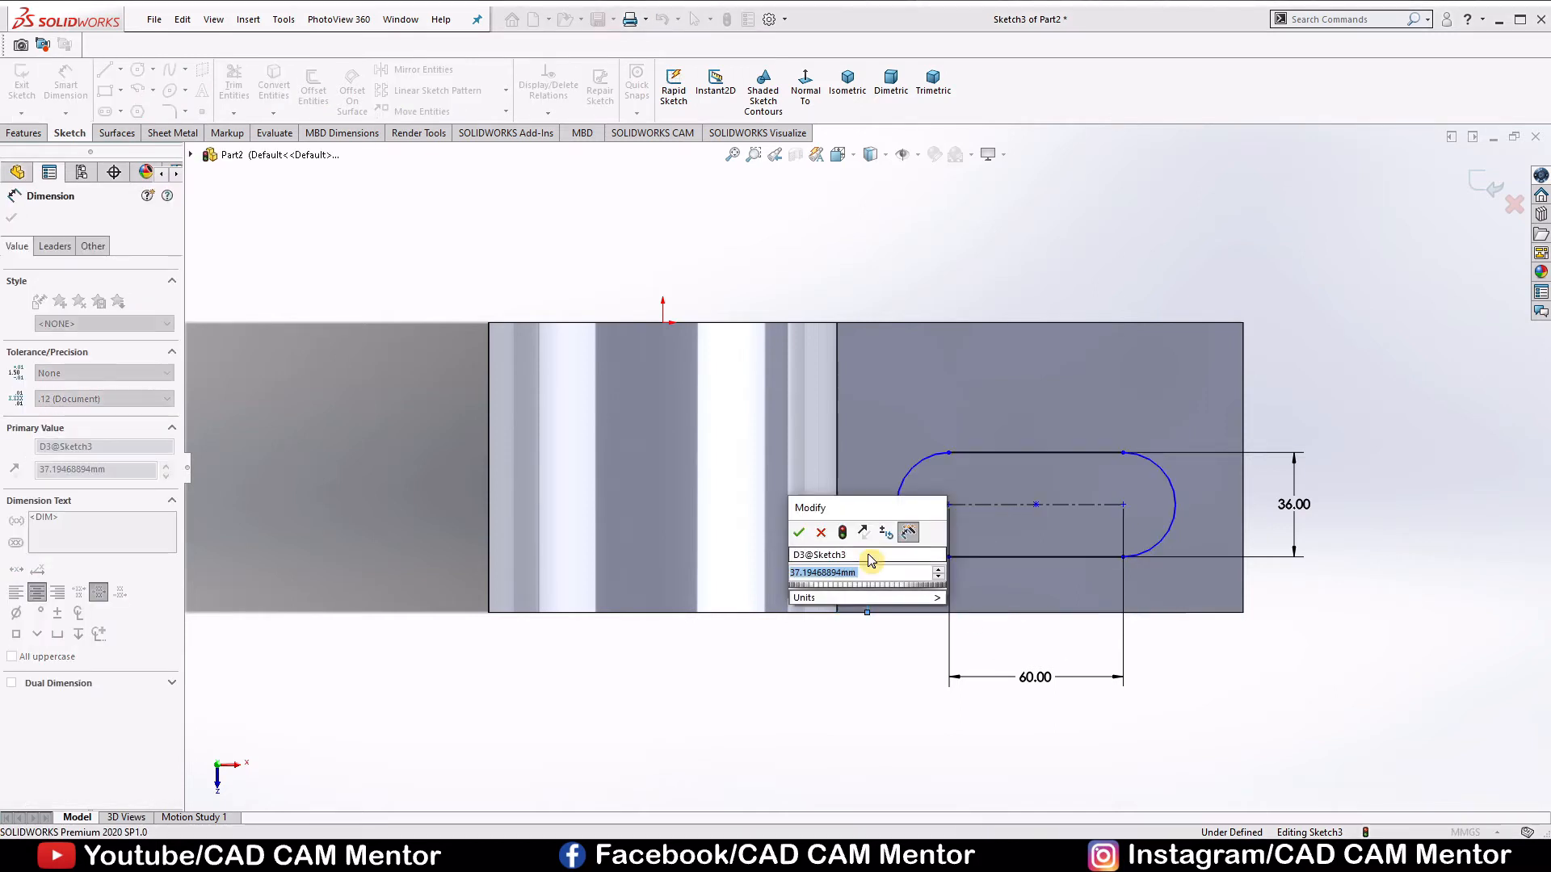
{"action": "type", "text": "38"}
{"action": "key", "text": "Return"}
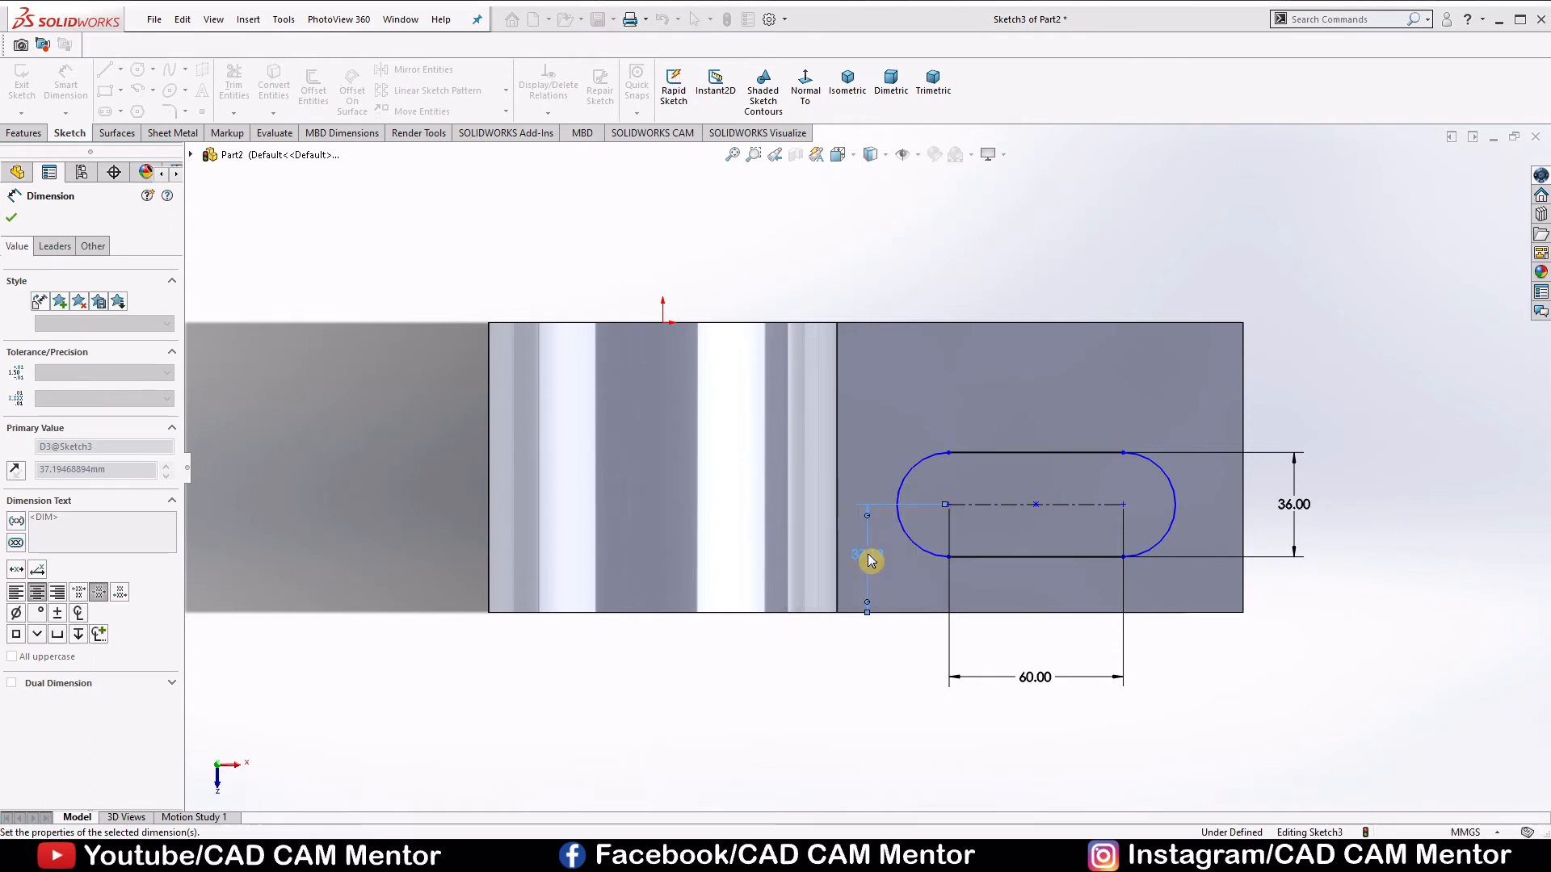
{"action": "key", "text": "Escape"}
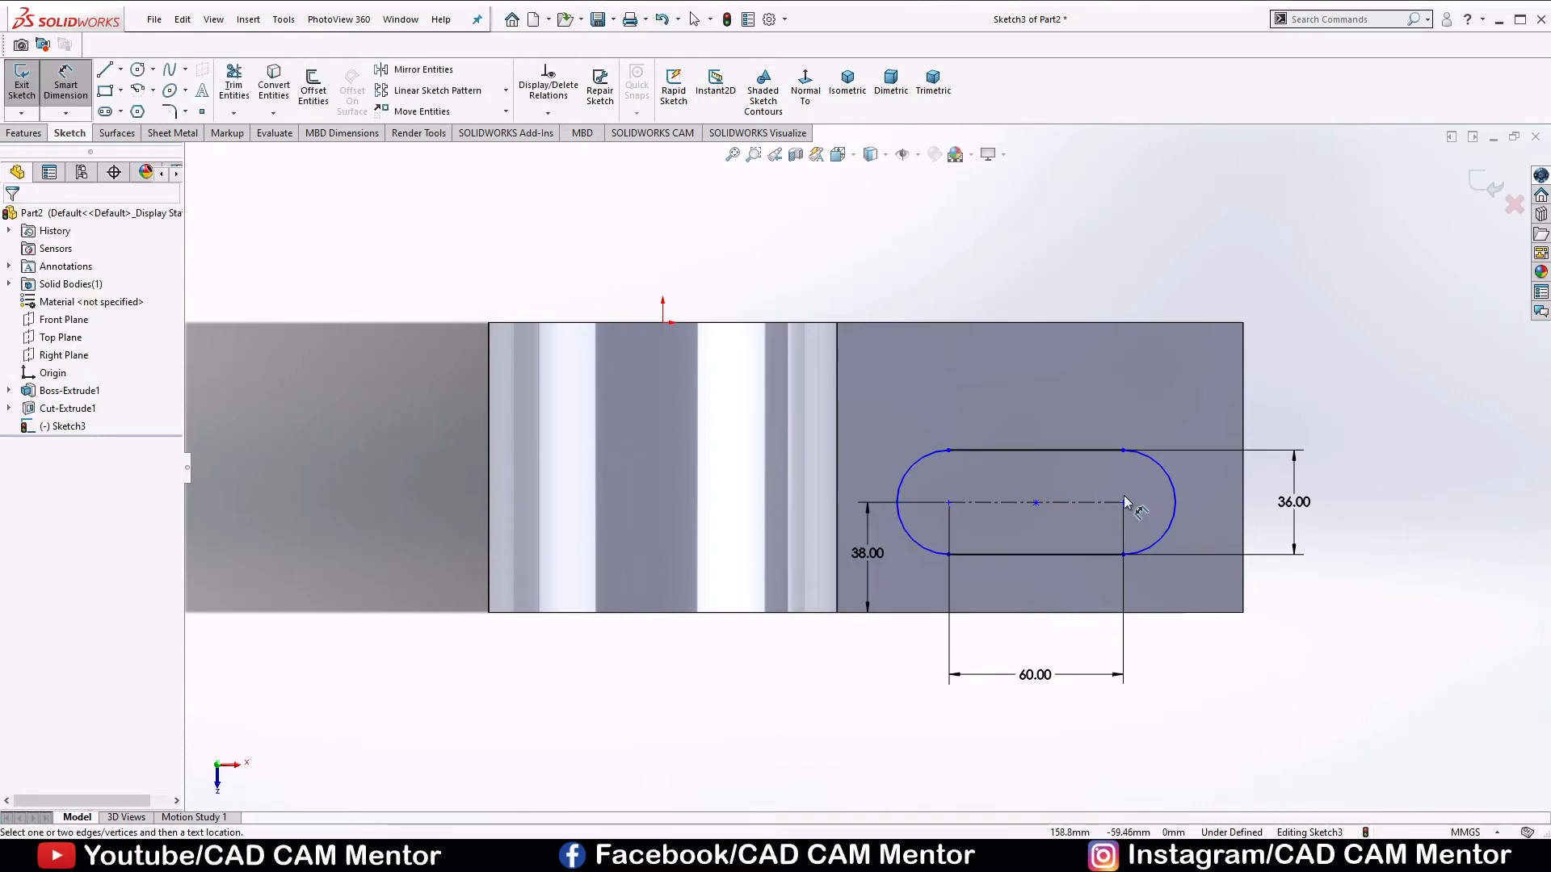
Dimension the distance from the slot's outer arc centre to the base's free end edge as 40 mm
{"action": "left_click", "coordinate": [1149, 503]}
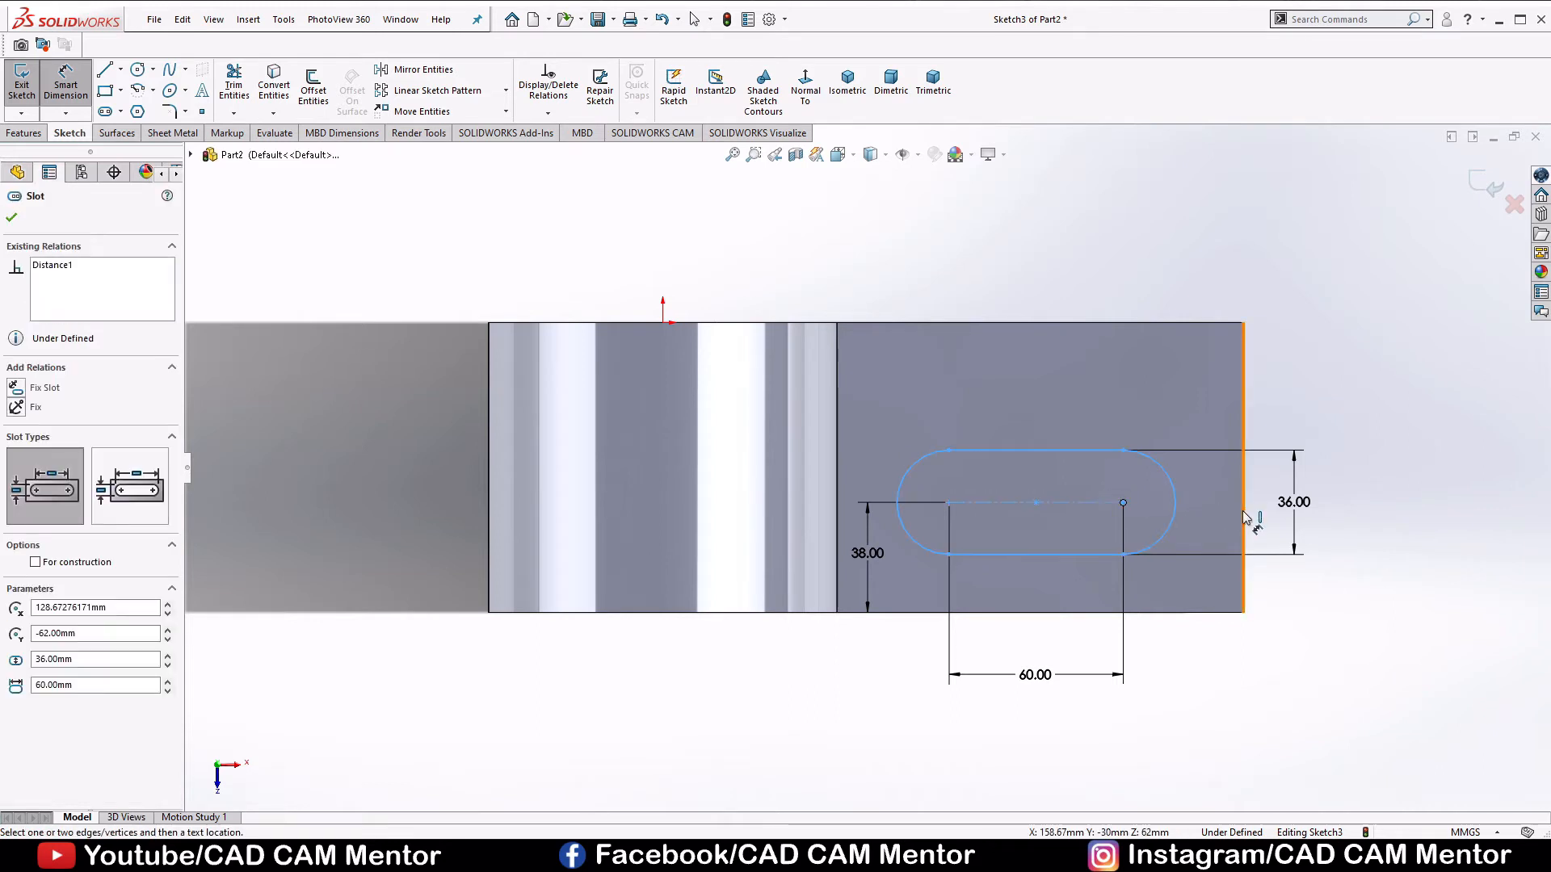
{"action": "left_click", "coordinate": [1243, 517]}
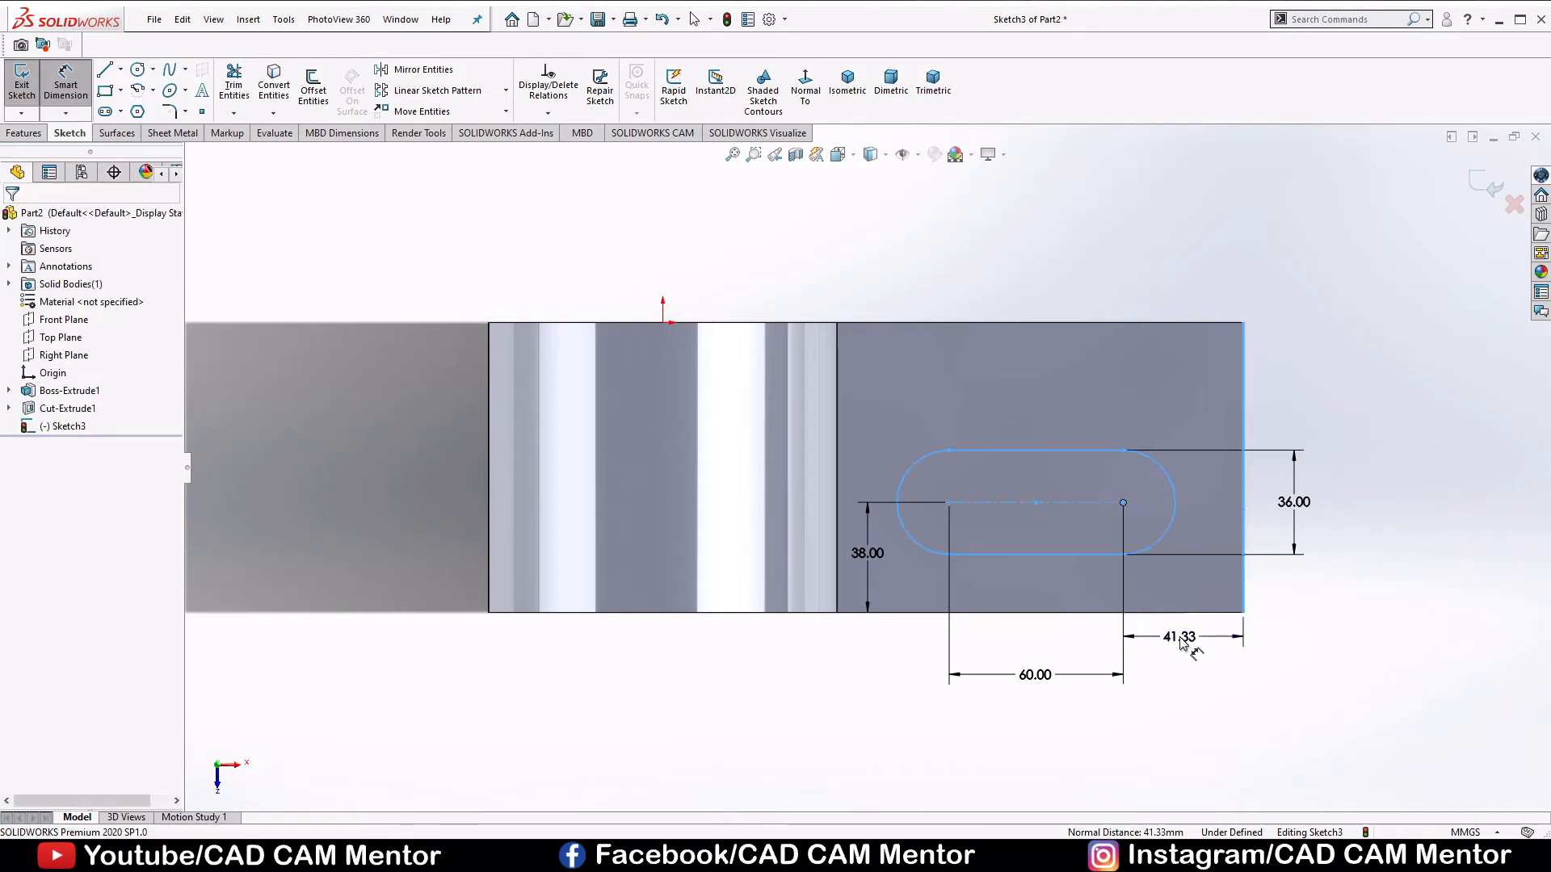
{"action": "left_click", "coordinate": [1181, 642]}
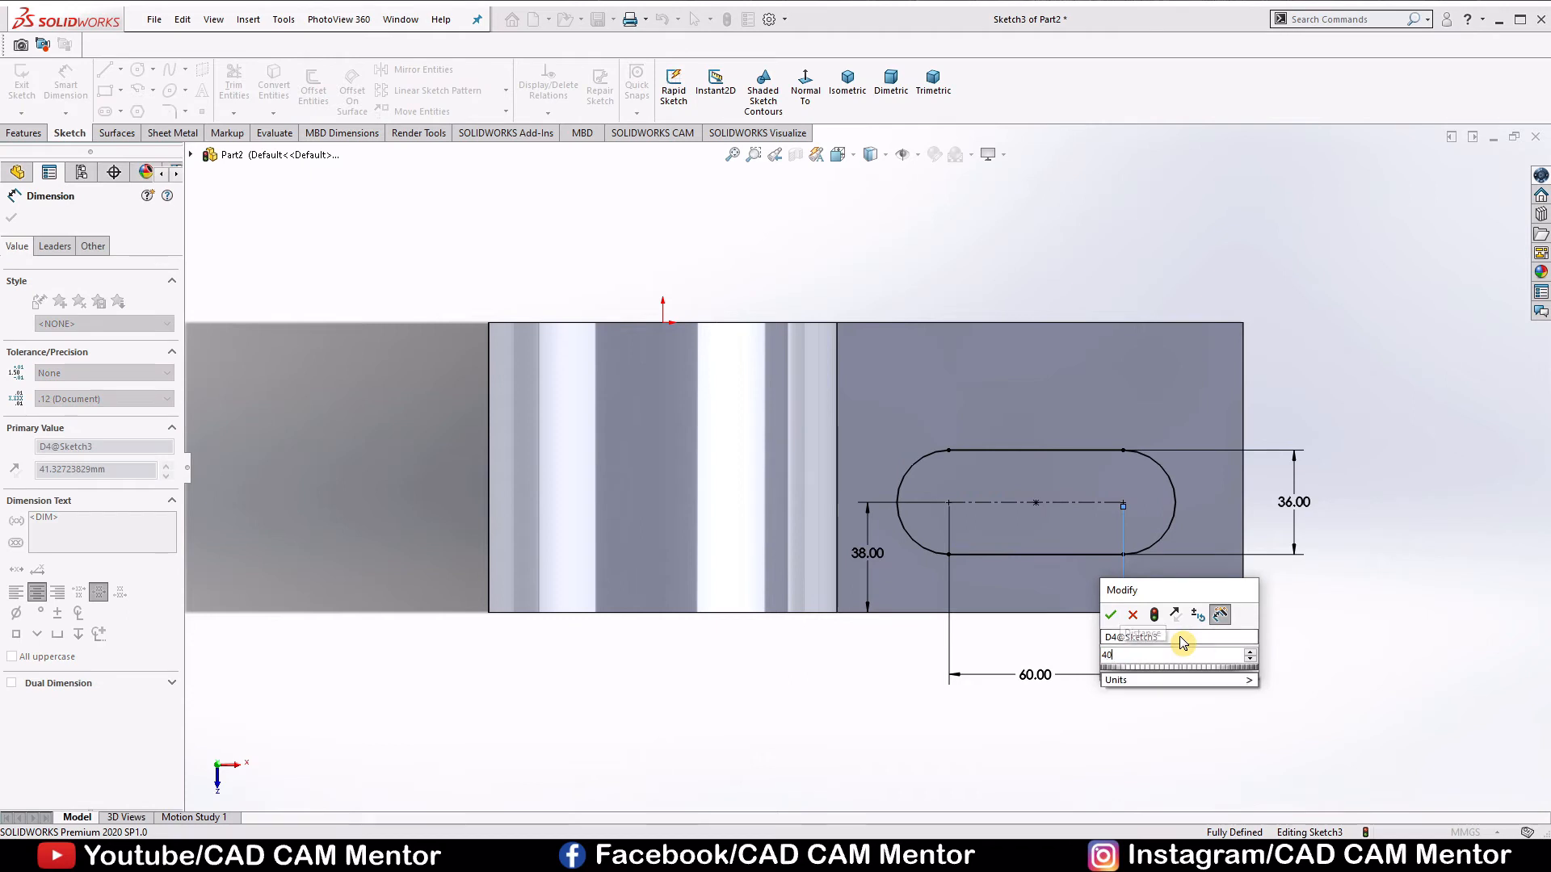
{"action": "type", "text": "40"}
{"action": "key", "text": "Return"}
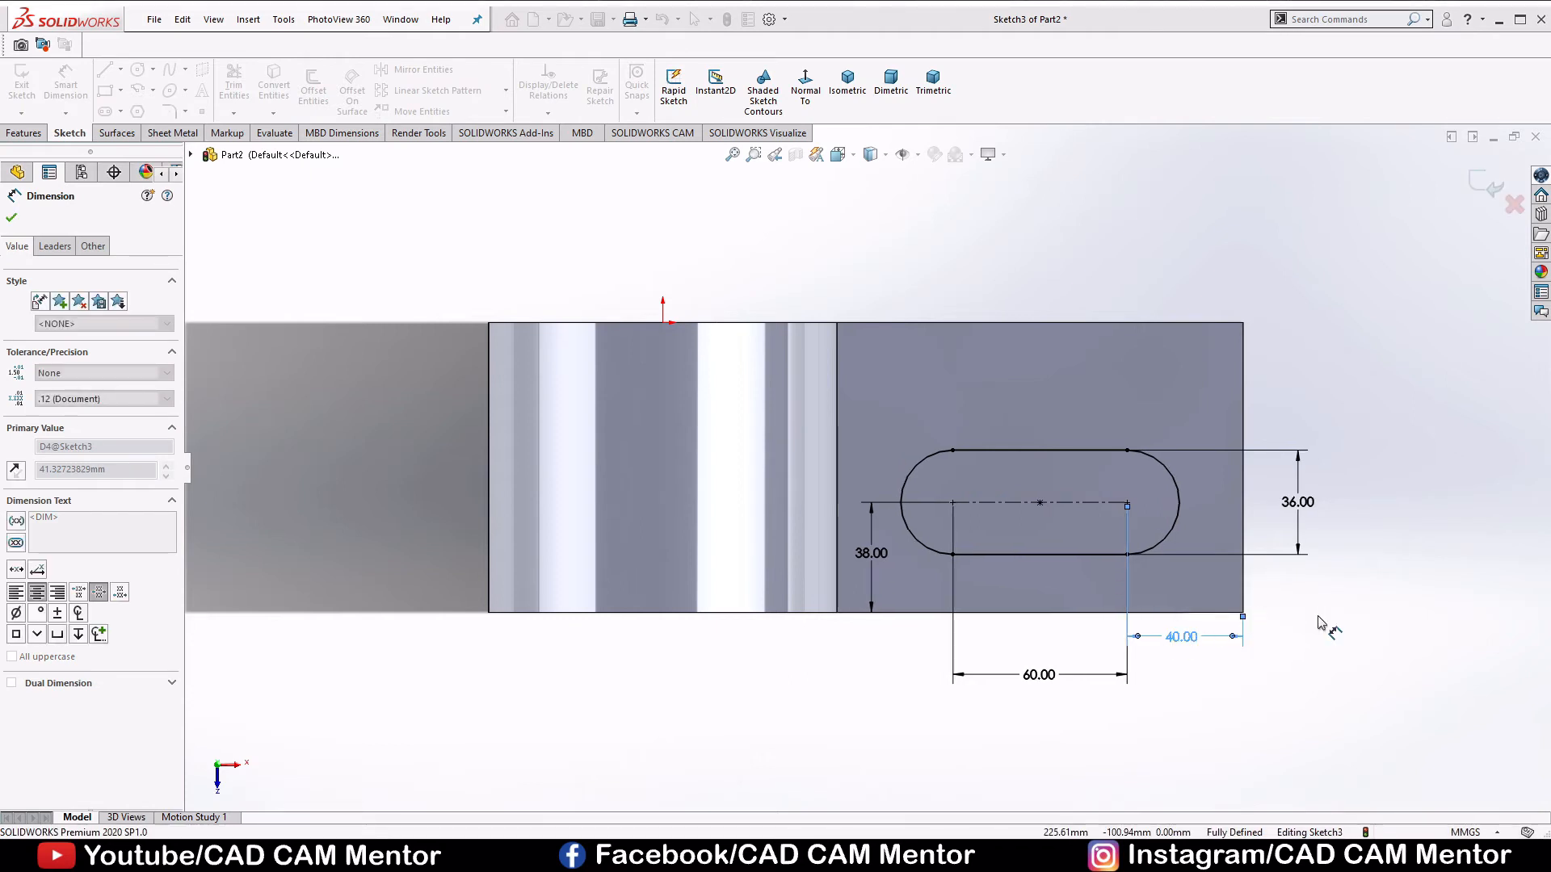
Finish dimensioning and cut the slot sketch through the base with an Extruded Cut set to Through All
{"action": "left_click", "coordinate": [1316, 620]}
{"action": "right_click", "coordinate": [1376, 413]}
{"action": "left_click", "coordinate": [1410, 463]}
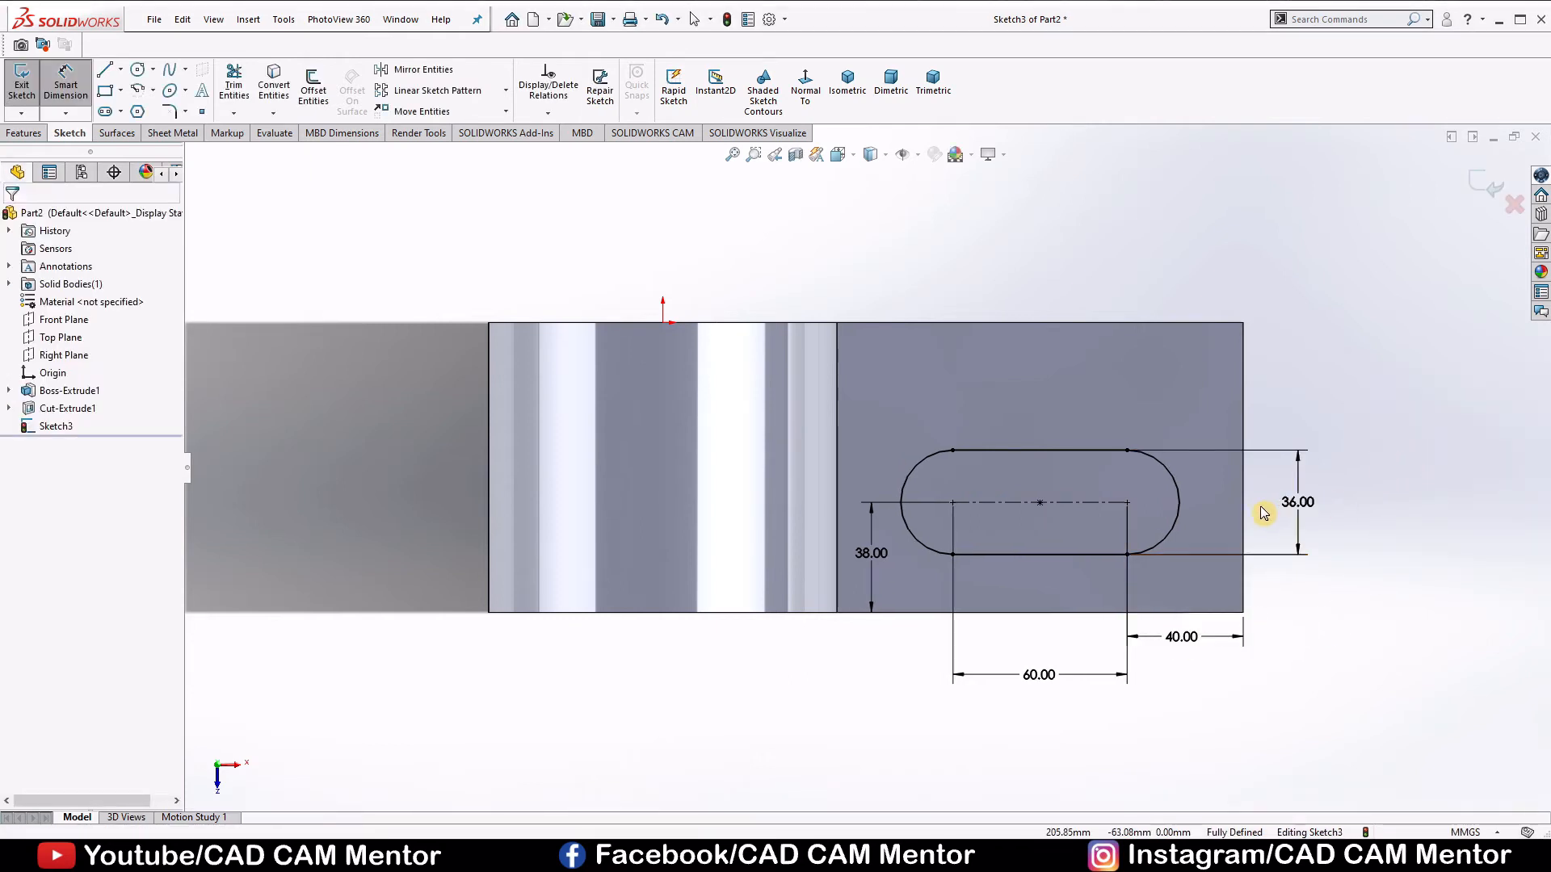
{"action": "middle_click_drag", "start_coordinate": [1343, 574], "coordinate": [1347, 500]}
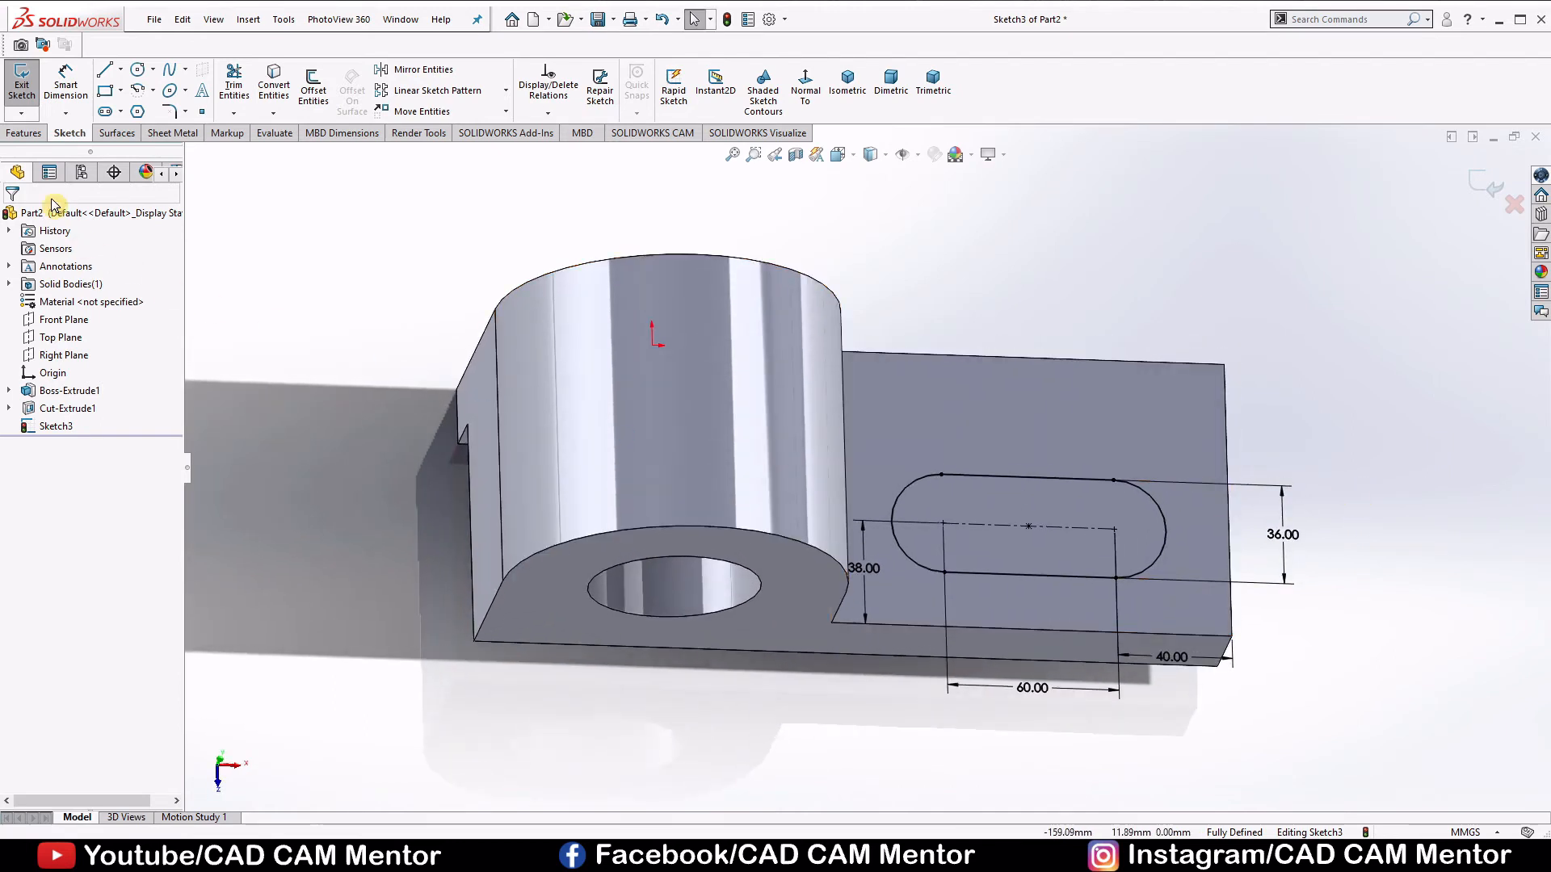
{"action": "left_click", "coordinate": [14, 135]}
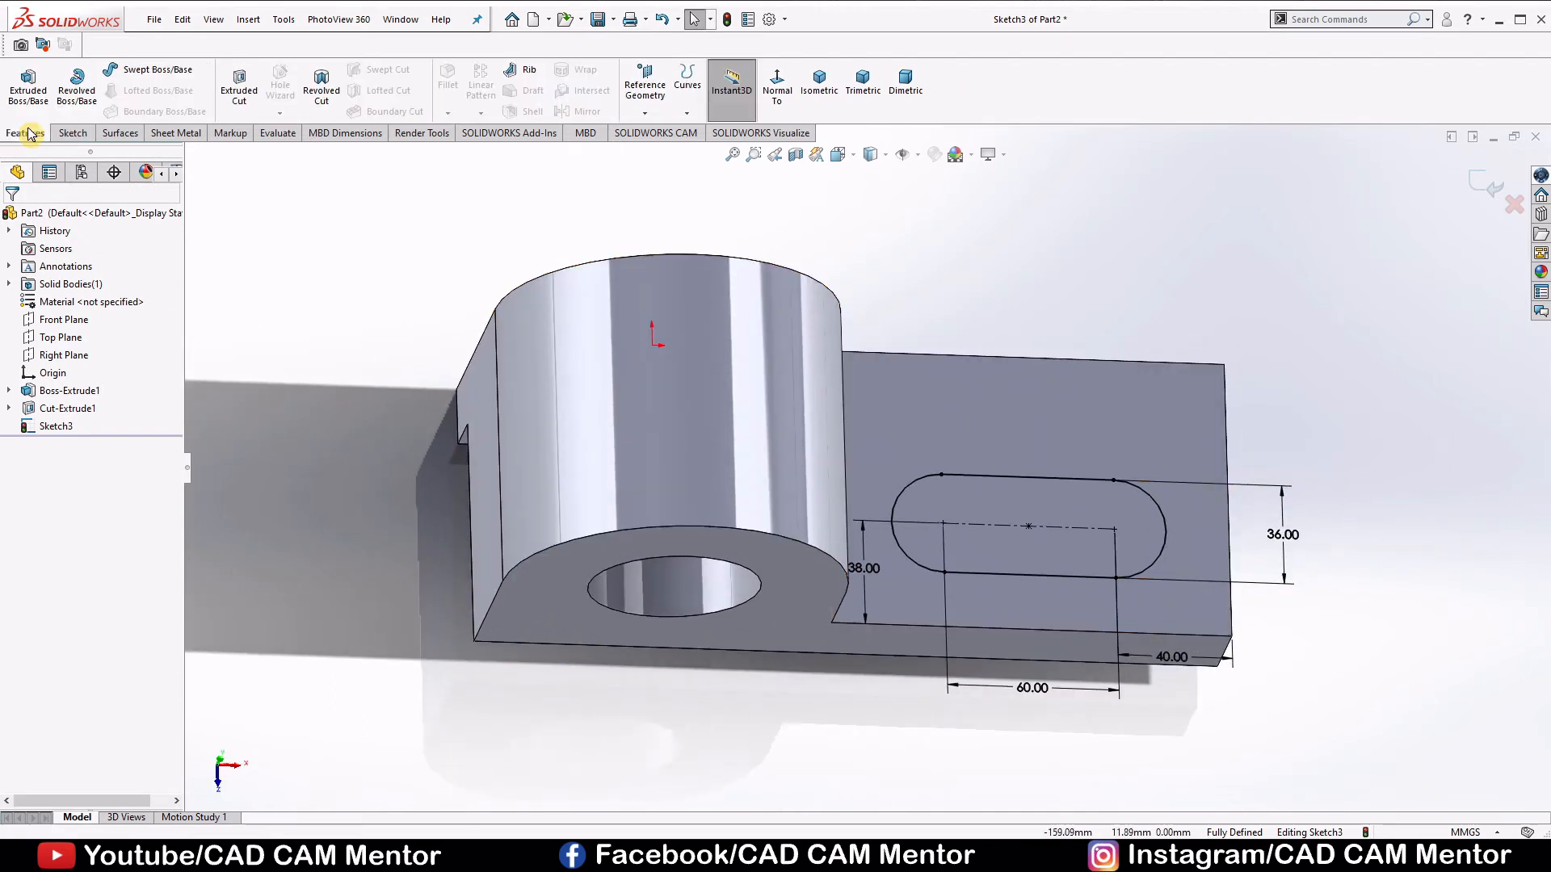
{"action": "left_click", "coordinate": [235, 86]}
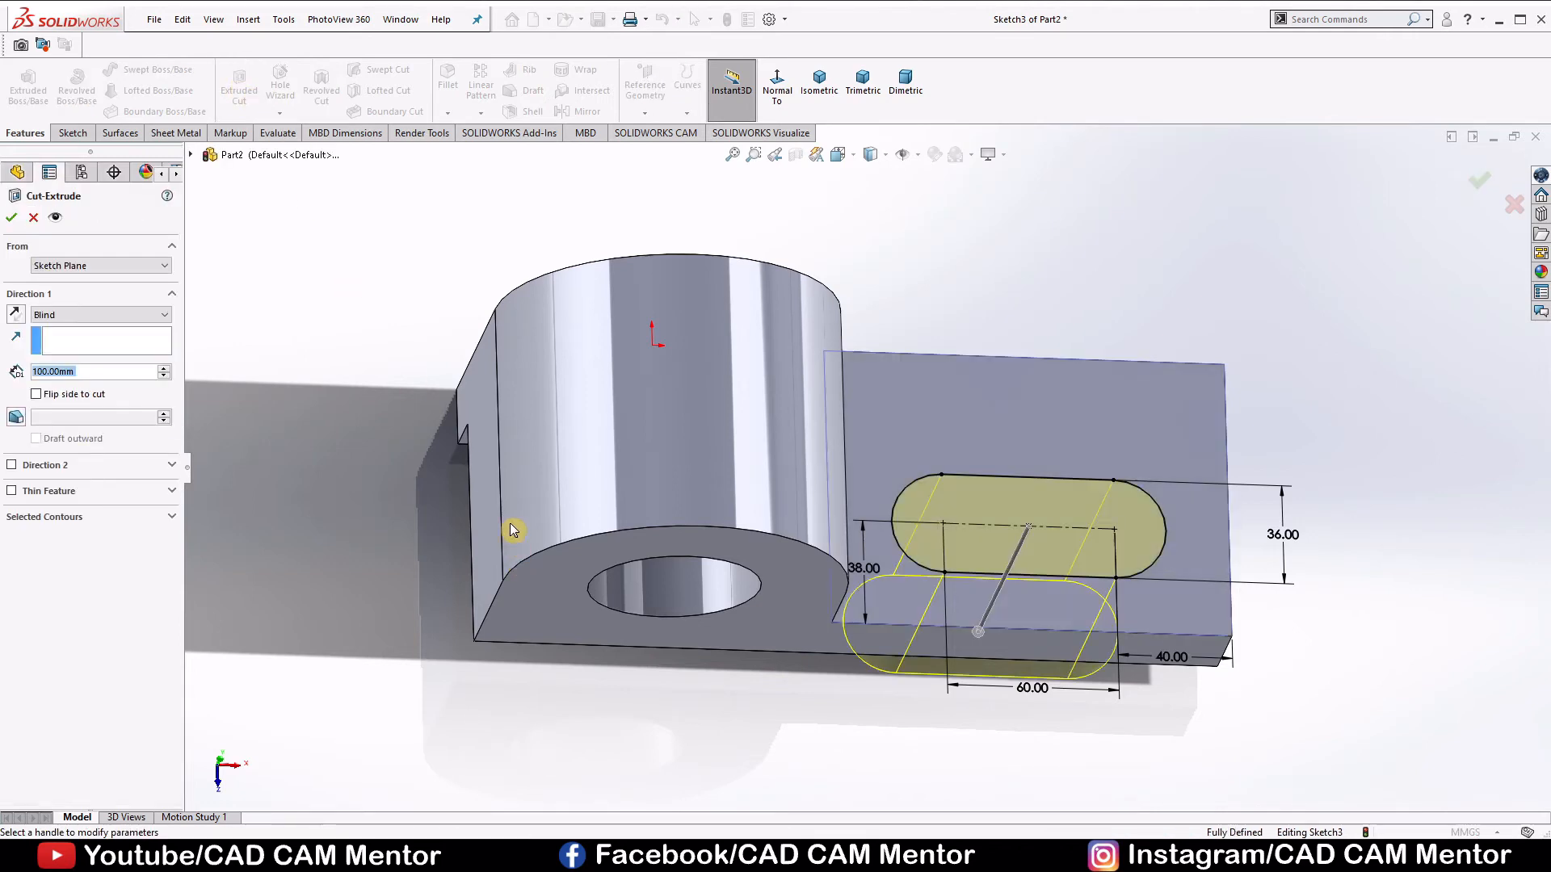
{"action": "middle_click_drag", "start_coordinate": [511, 530], "coordinate": [314, 443]}
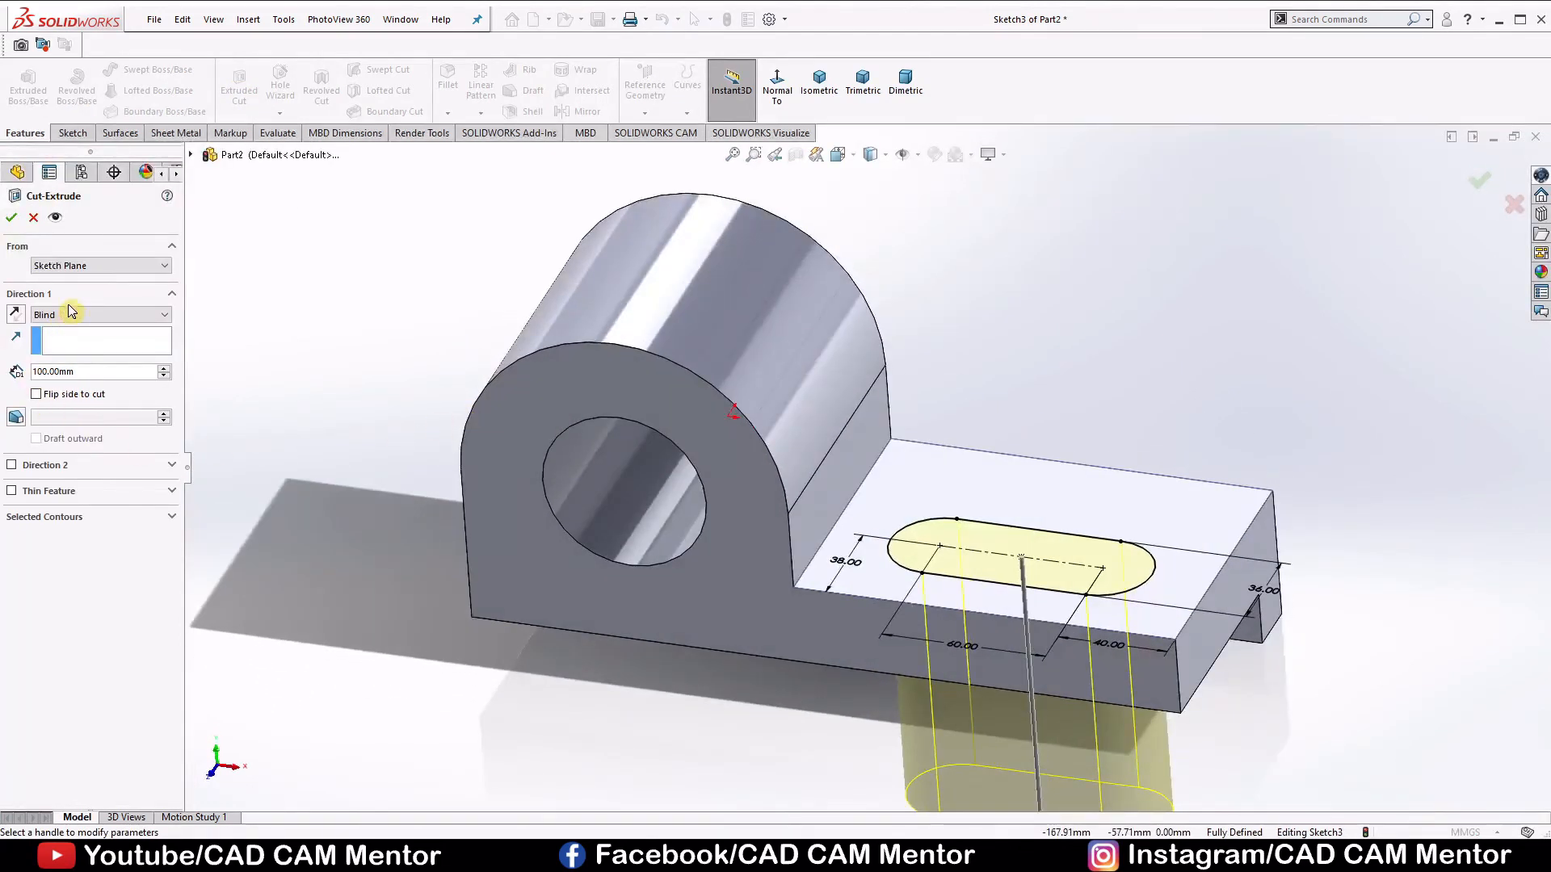
{"action": "left_click", "coordinate": [159, 317]}
{"action": "left_click", "coordinate": [94, 341]}
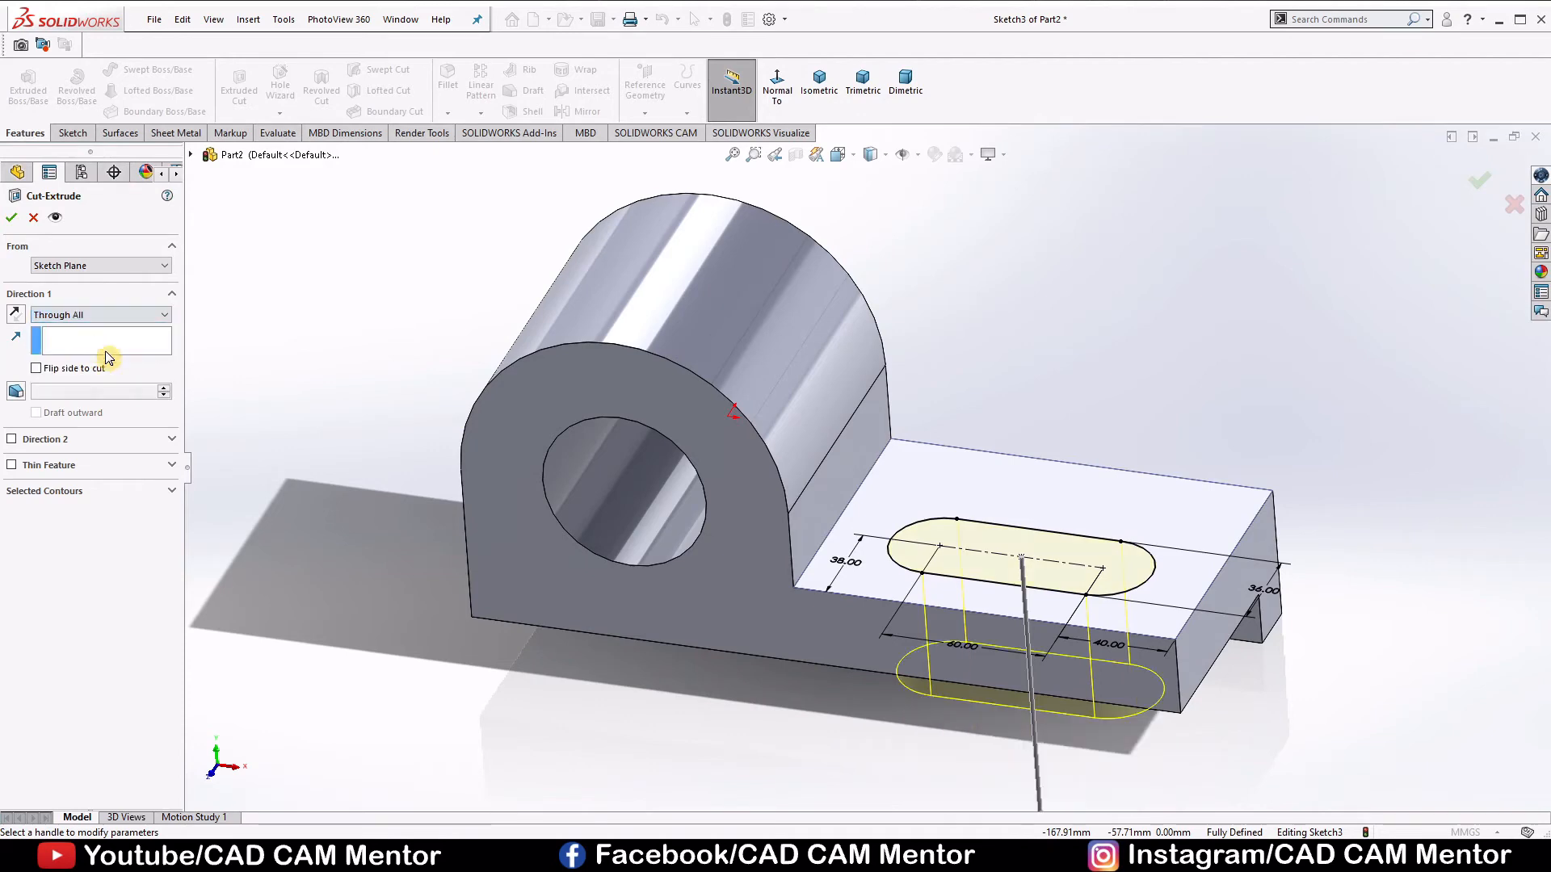
{"action": "middle_click_drag", "start_coordinate": [382, 460], "coordinate": [364, 416]}
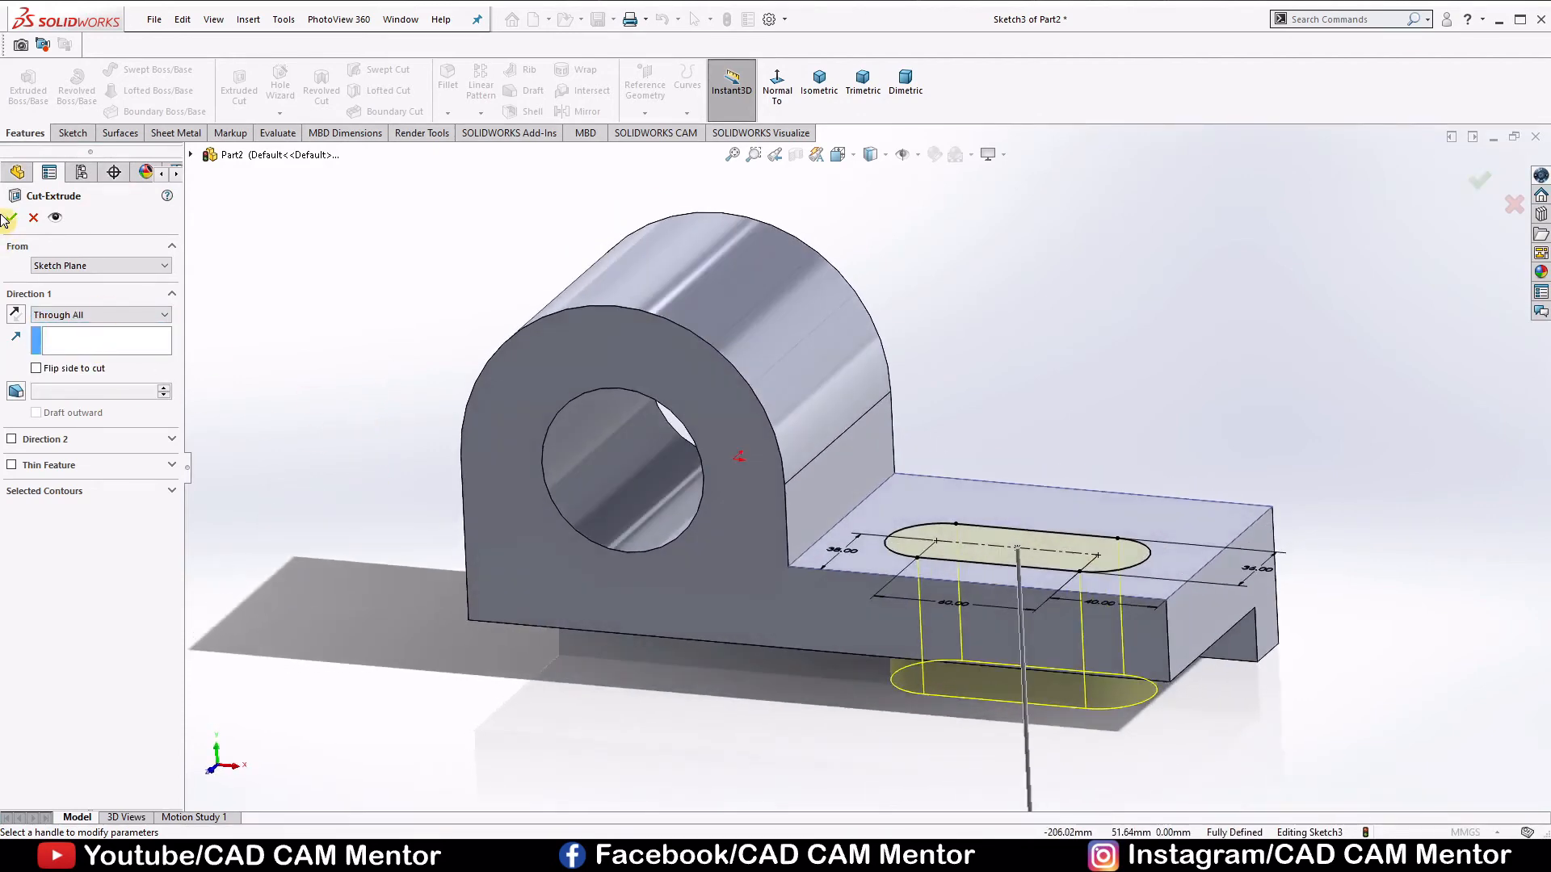
{"action": "key", "text": "Return"}
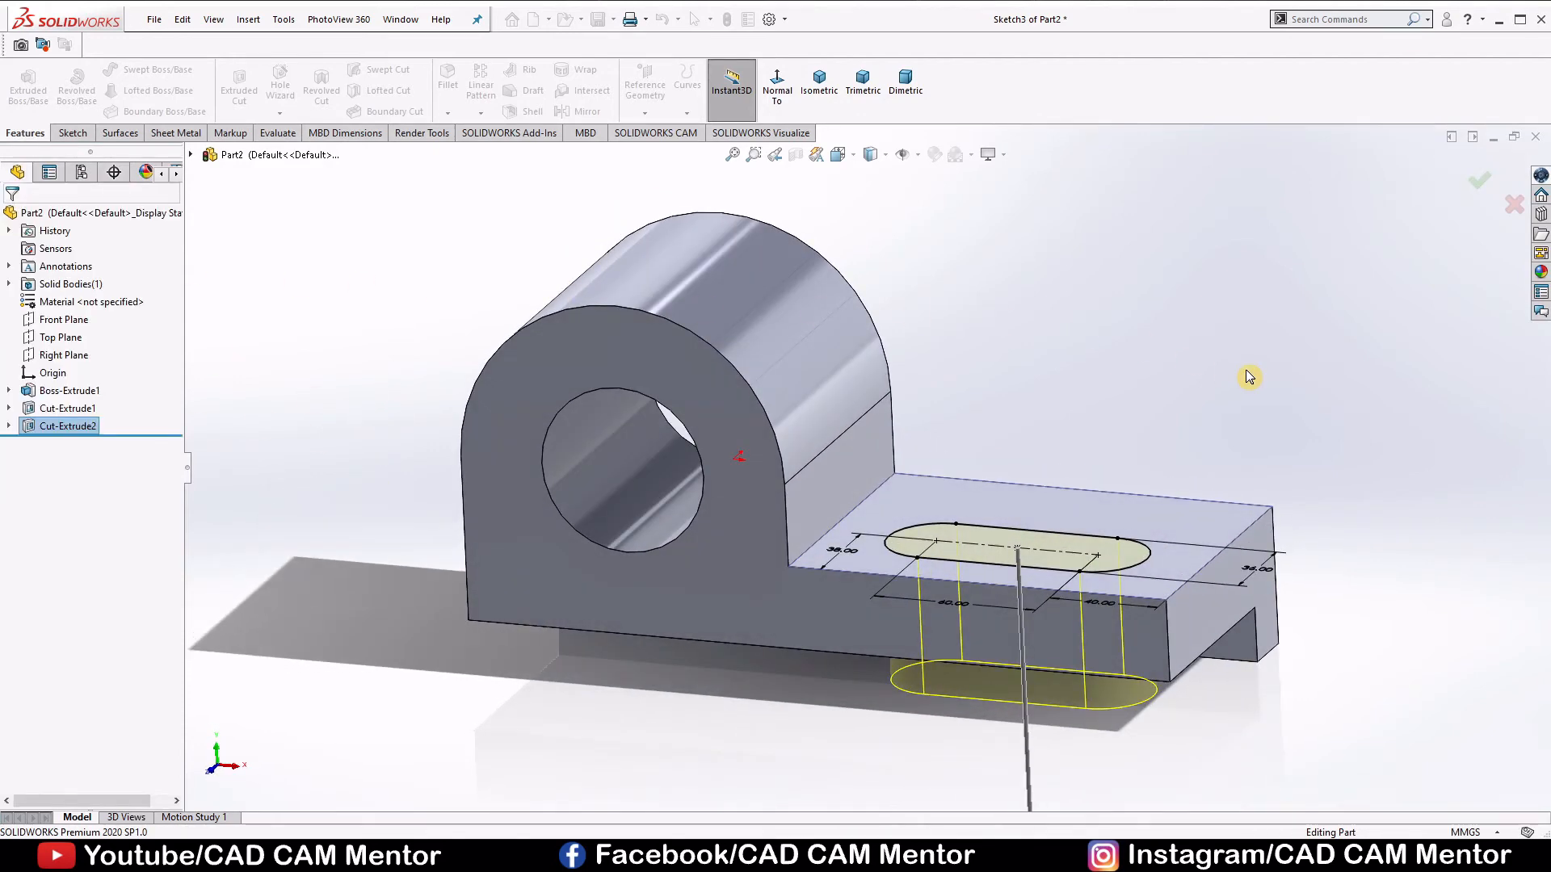
{"action": "mouse_move", "coordinate": [1246, 374]}
{"action": "middle_mouse_down"}
{"action": "mouse_move", "coordinate": [1181, 445]}
{"action": "mouse_move", "coordinate": [1225, 371]}
{"action": "middle_mouse_up"}
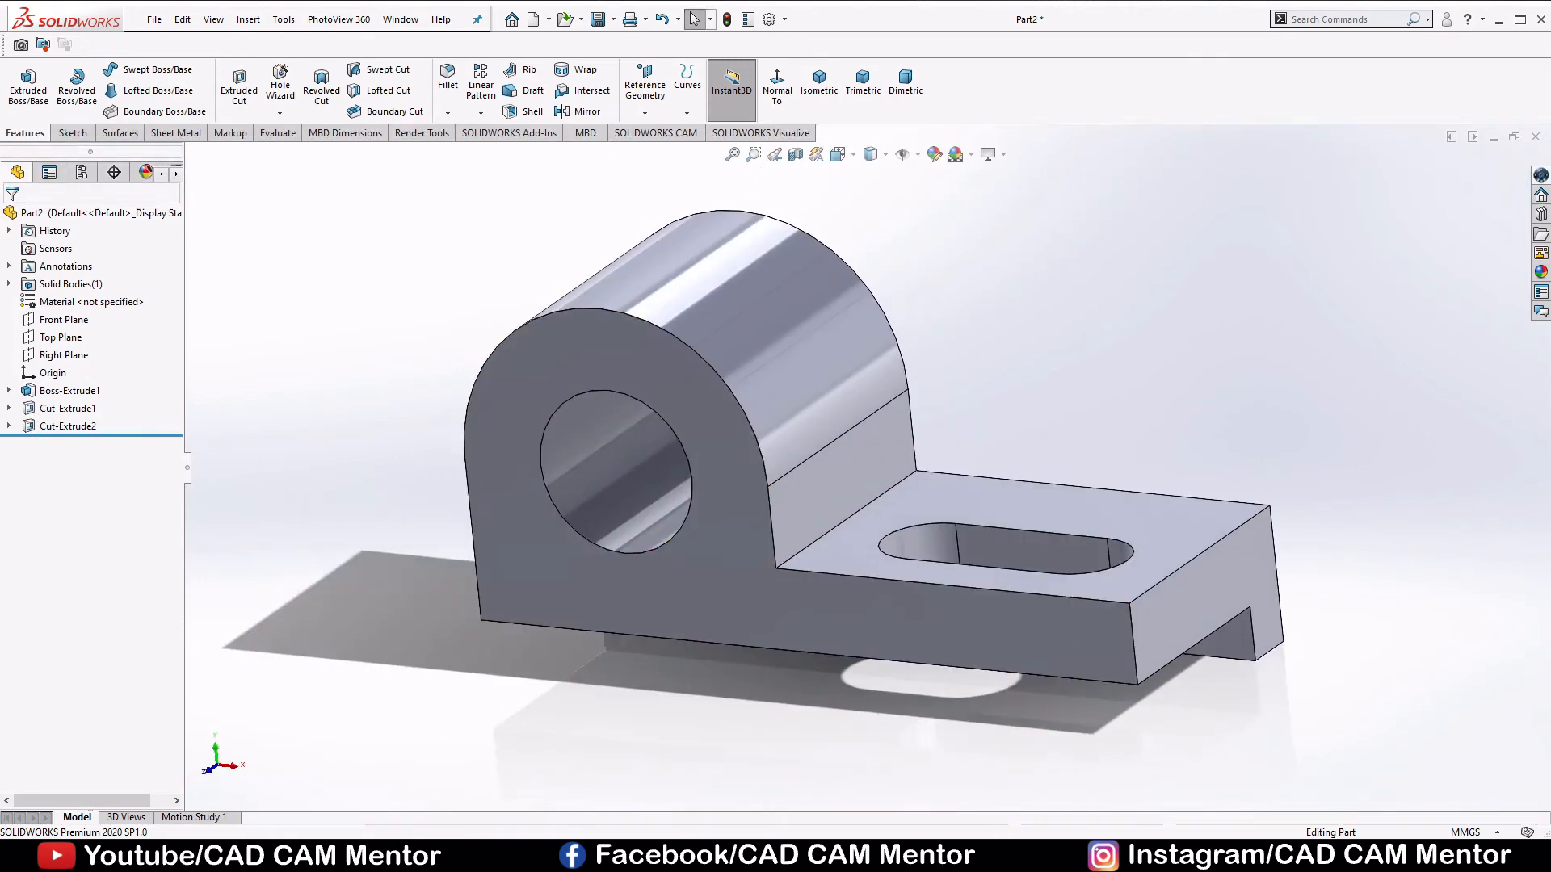
Check the rib in the rib.1.png drawing and start a sketch on the bracket's flat rear face, viewed normal to it
{"action": "left_click", "coordinate": [989, 852]}
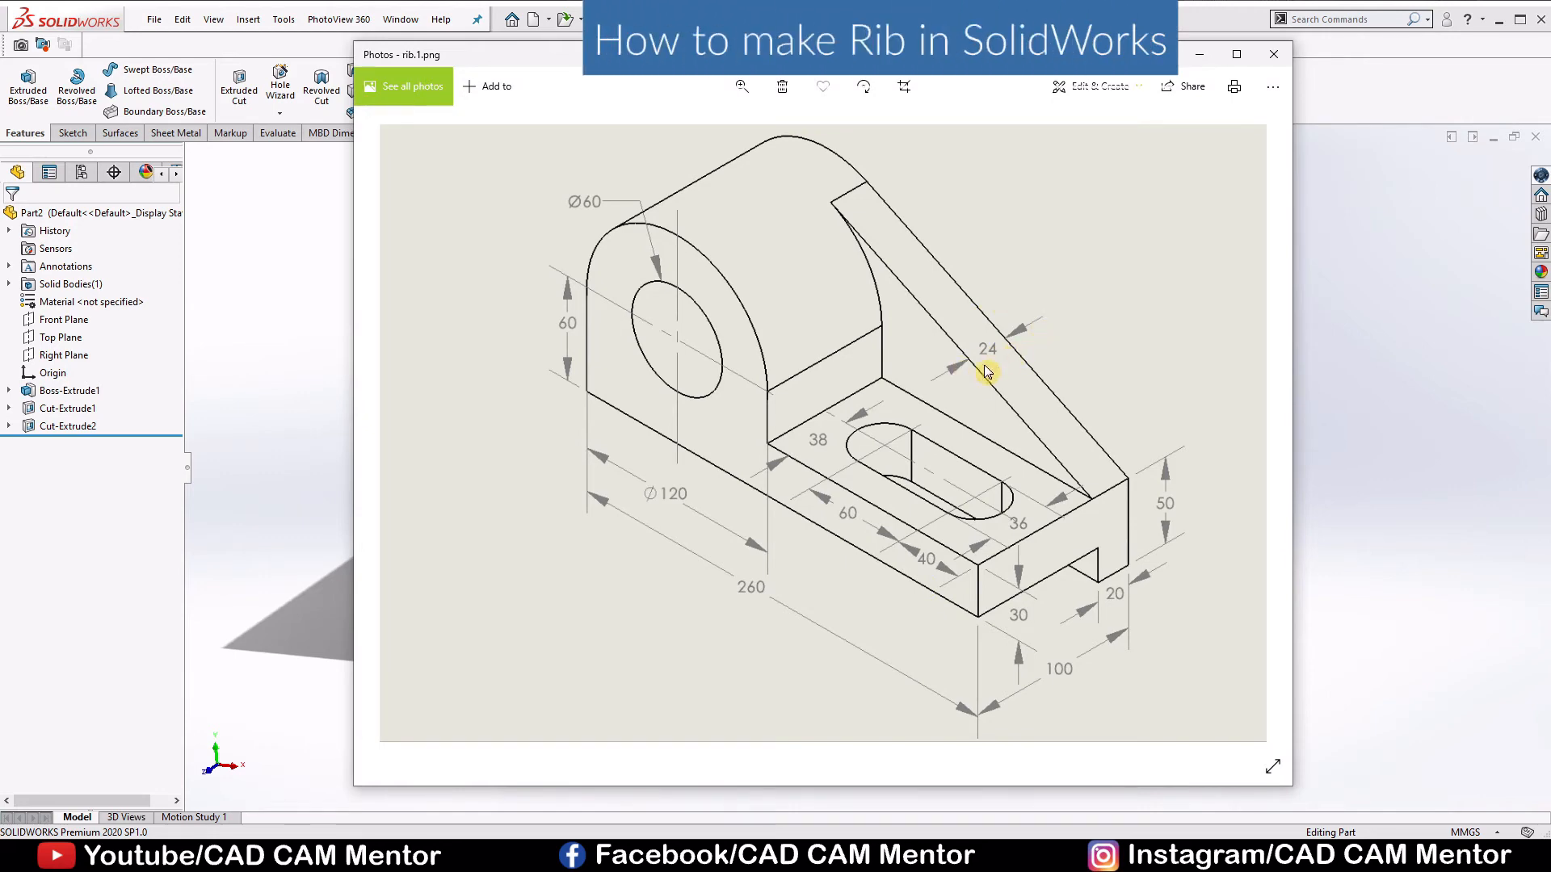
{"action": "left_click", "coordinate": [1198, 50]}
{"action": "middle_click_drag", "start_coordinate": [1156, 384], "coordinate": [987, 493]}
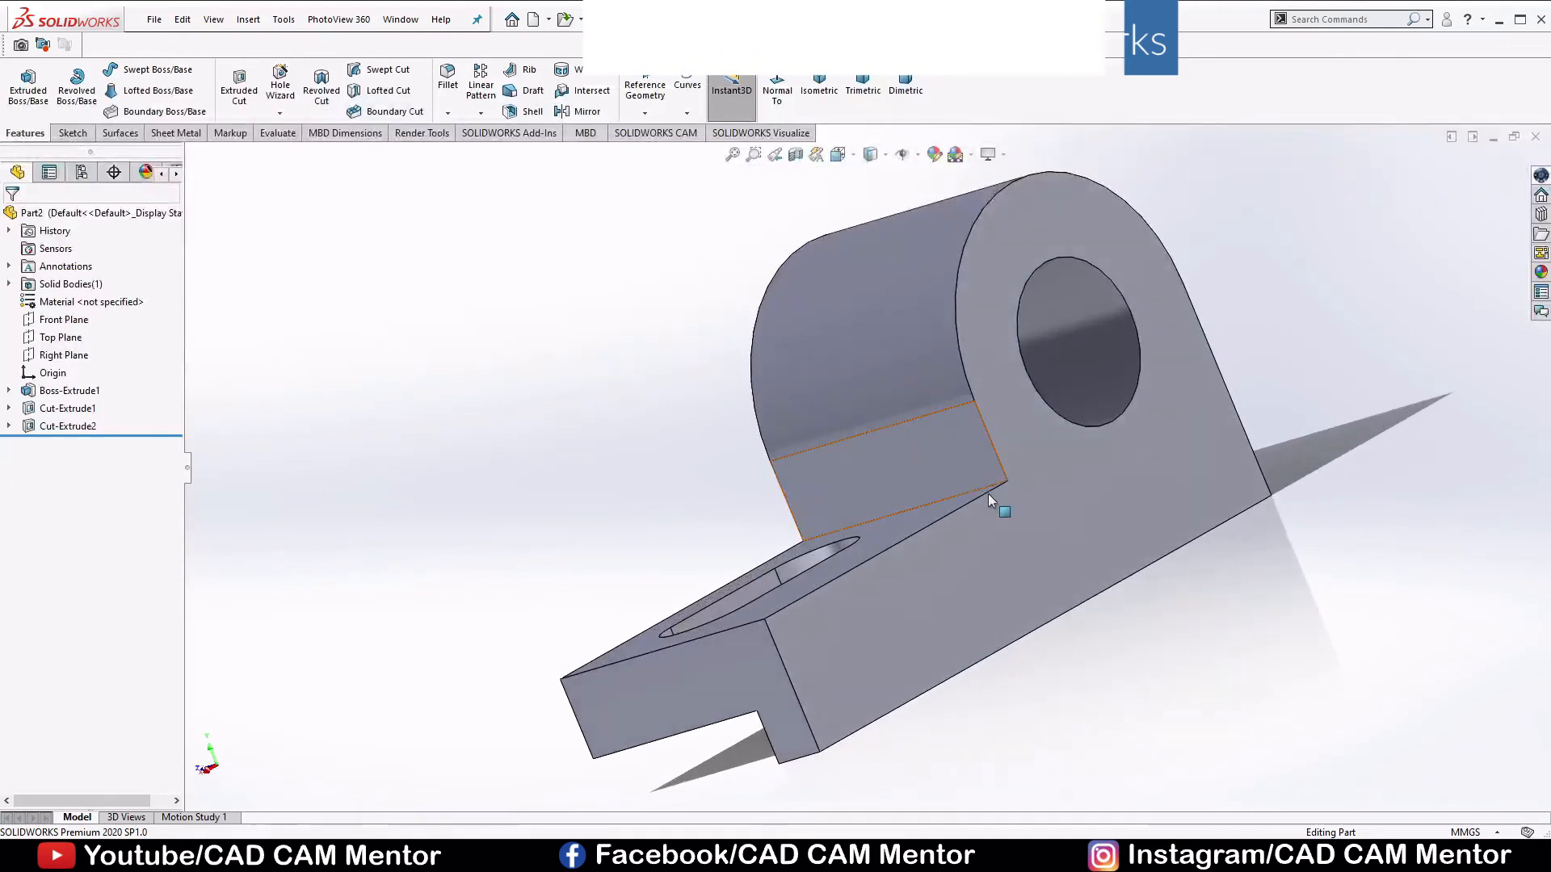
{"action": "right_click", "coordinate": [939, 557]}
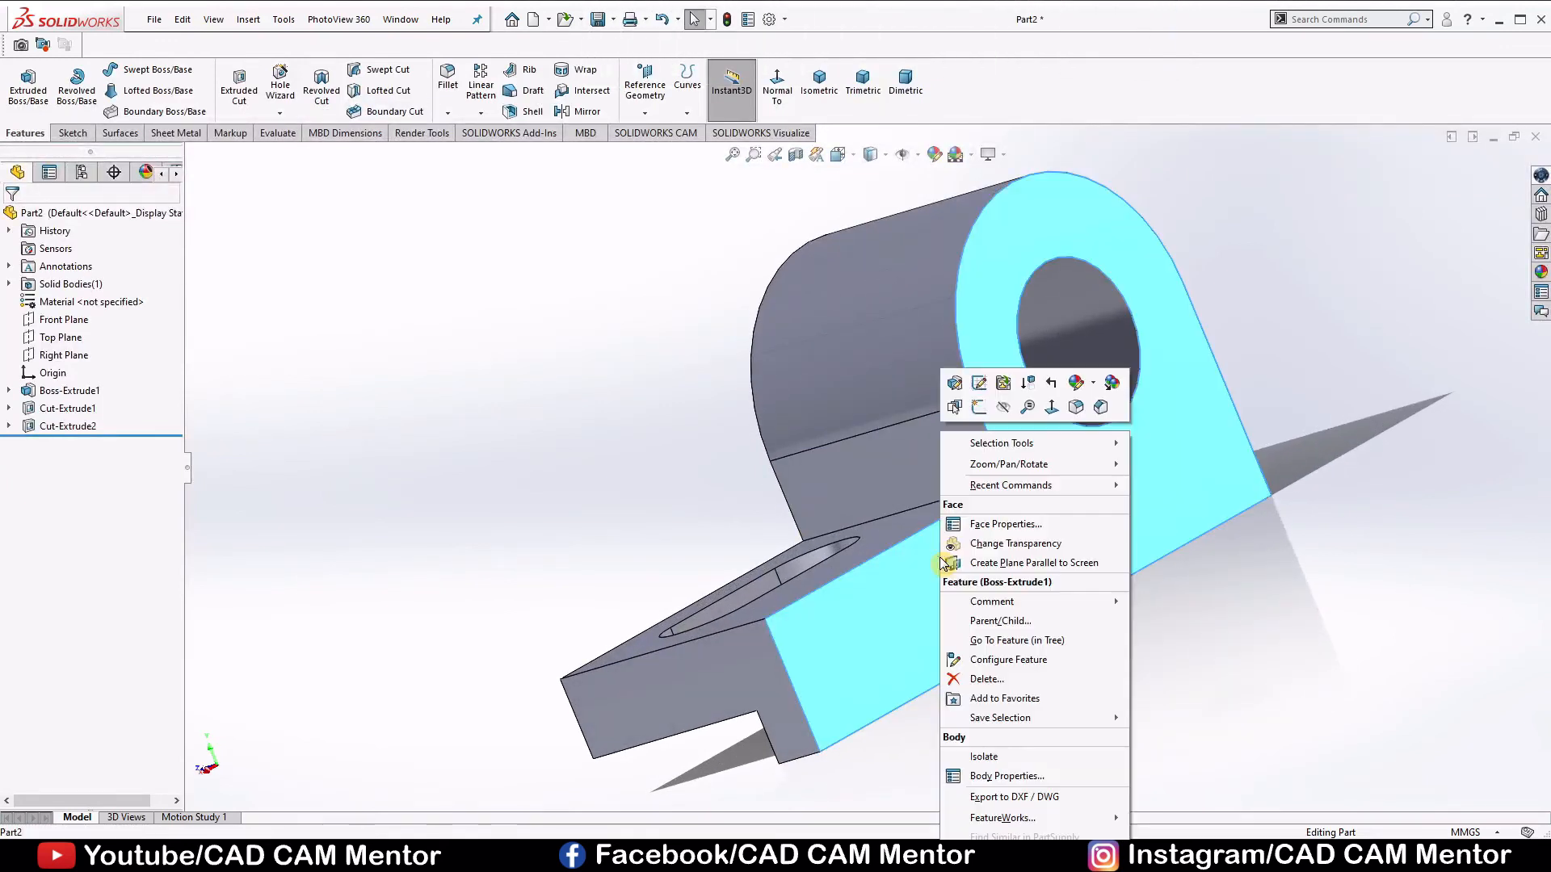
{"action": "left_click", "coordinate": [978, 407]}
{"action": "left_click", "coordinate": [812, 94]}
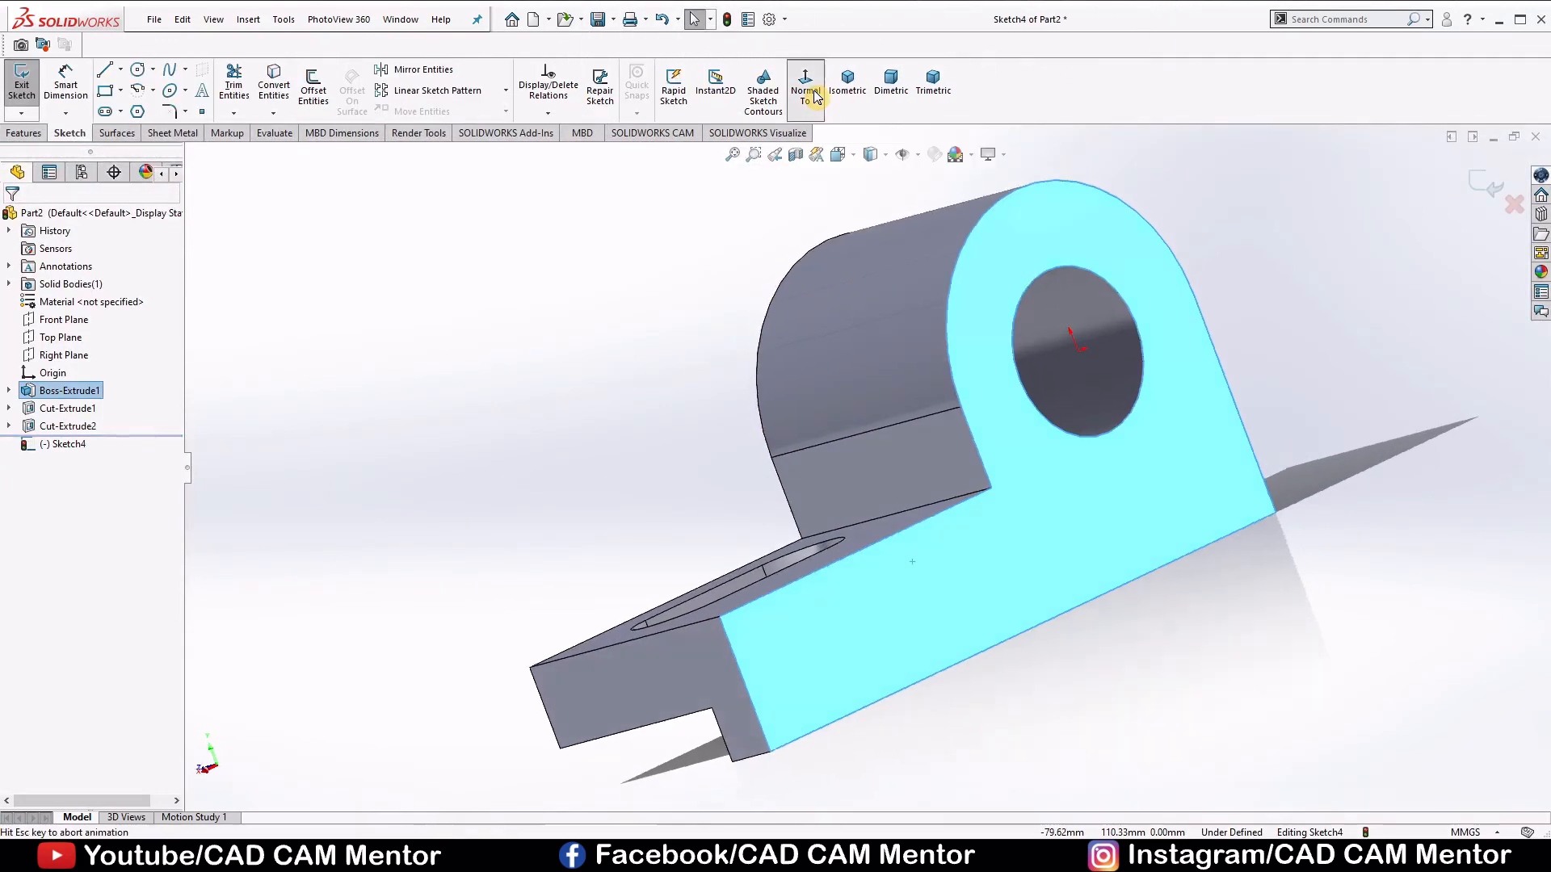
{"action": "left_click", "coordinate": [808, 319]}
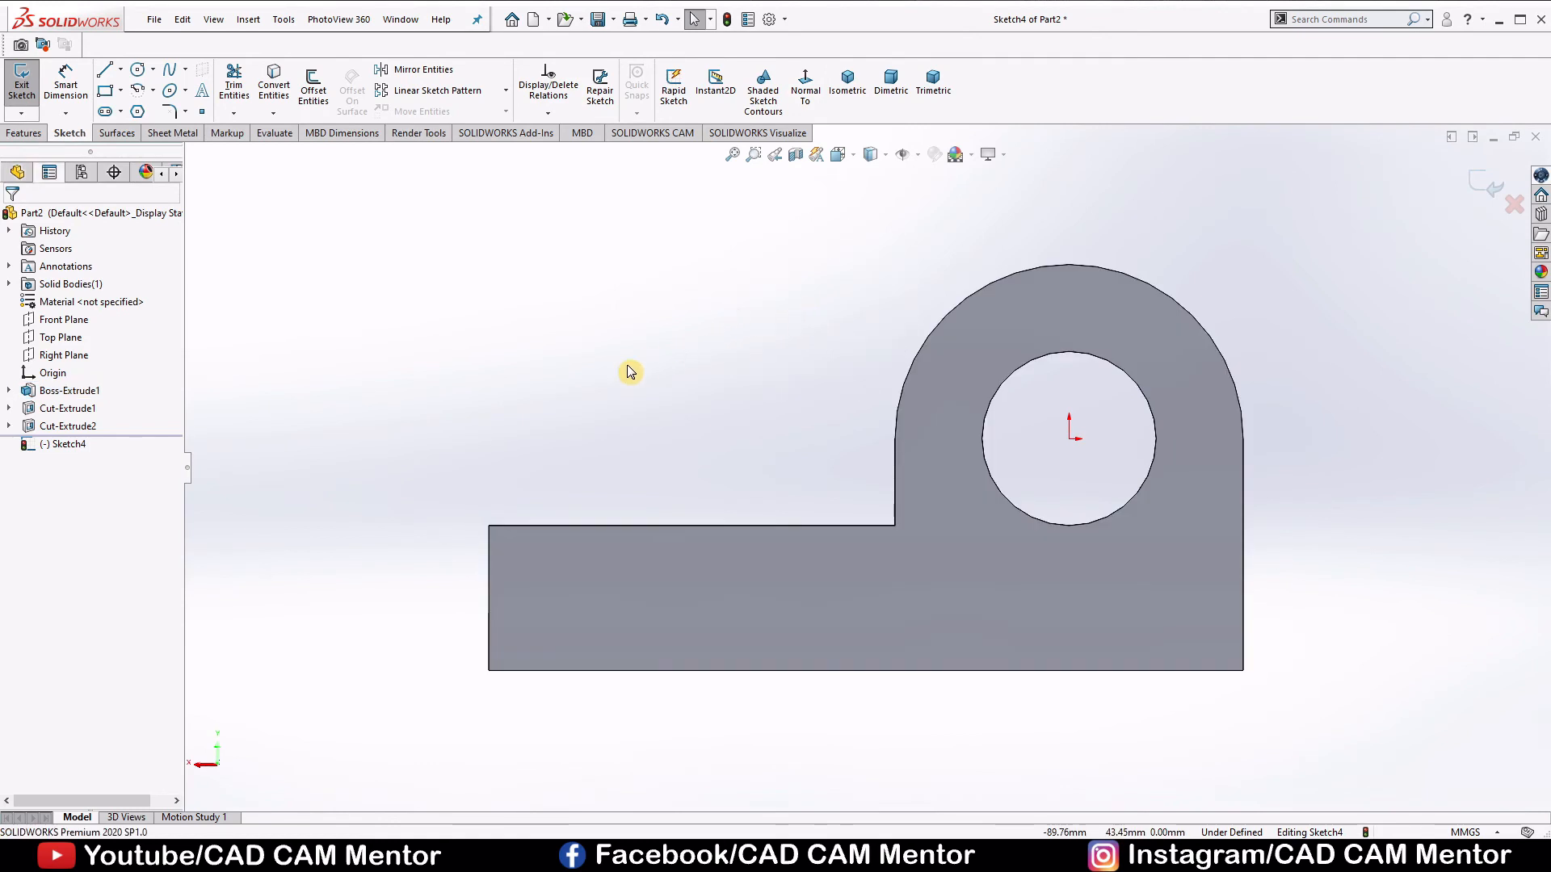
Sketch a sloped line from the top corner of the base's free end to the outer arc of the boss
{"action": "key", "text": "l"}
{"action": "left_click", "coordinate": [488, 526]}
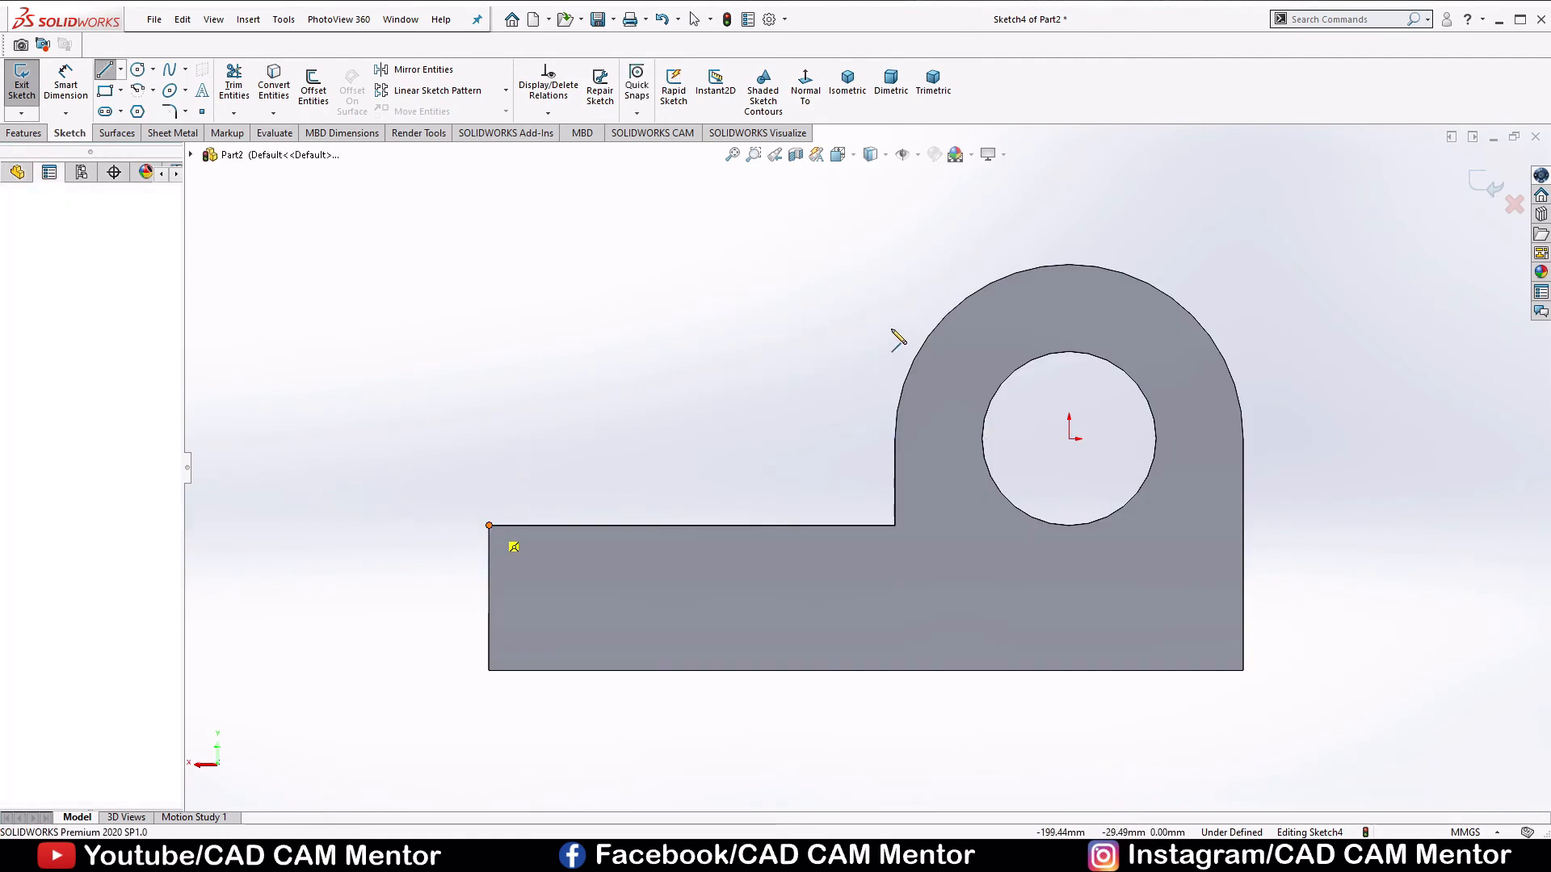
{"action": "left_click", "coordinate": [992, 283]}
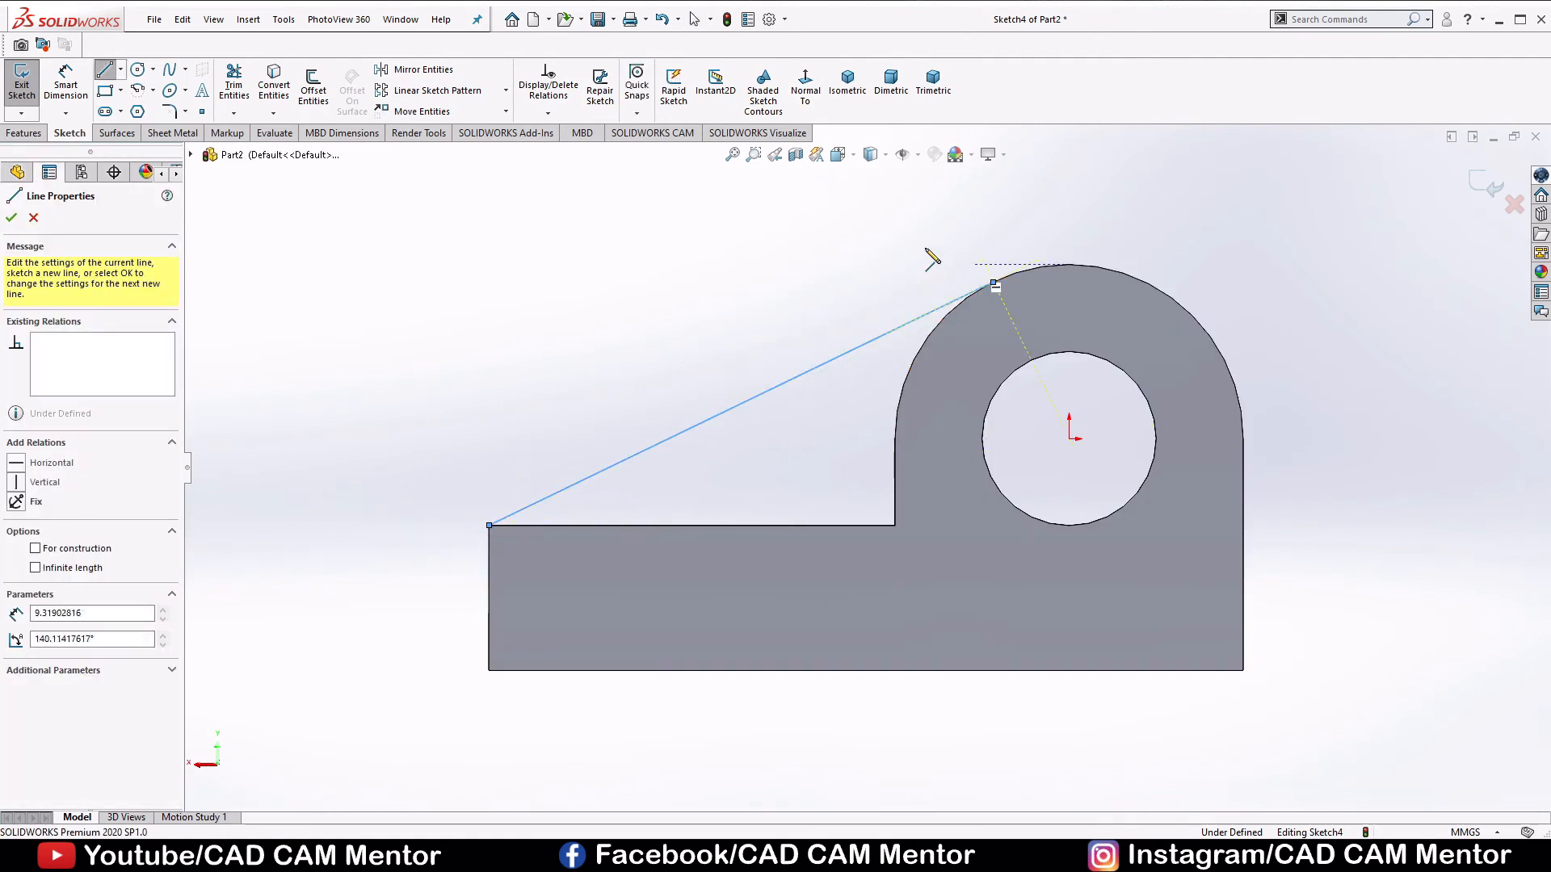
{"action": "right_click", "coordinate": [918, 236]}
{"action": "left_click", "coordinate": [940, 274]}
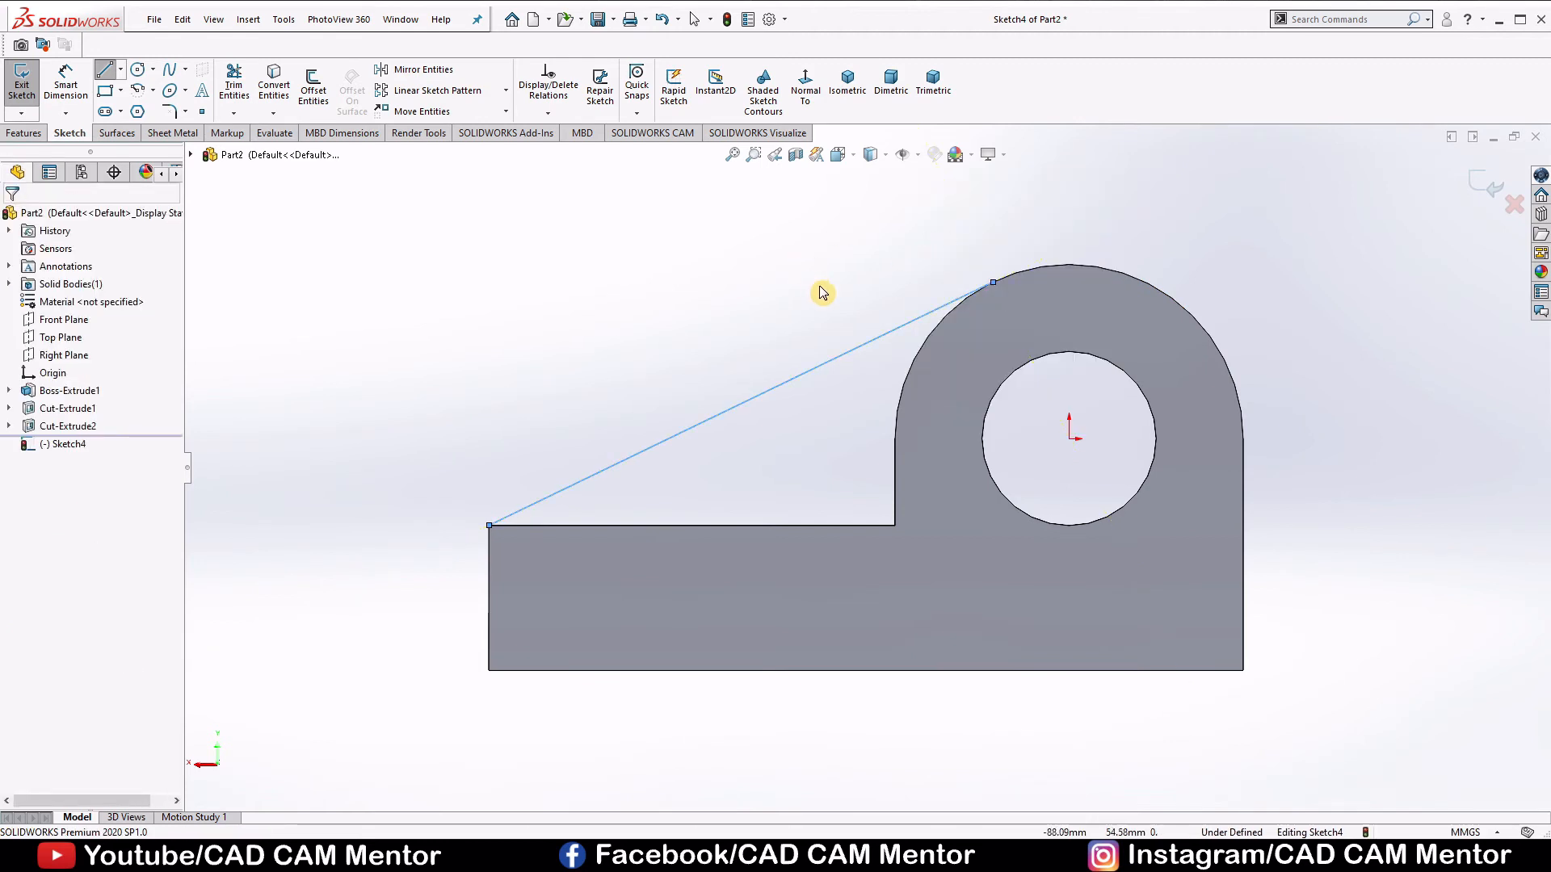
Make the sloped line tangent to the boss's outer arc edge
{"action": "left_click", "coordinate": [892, 329]}
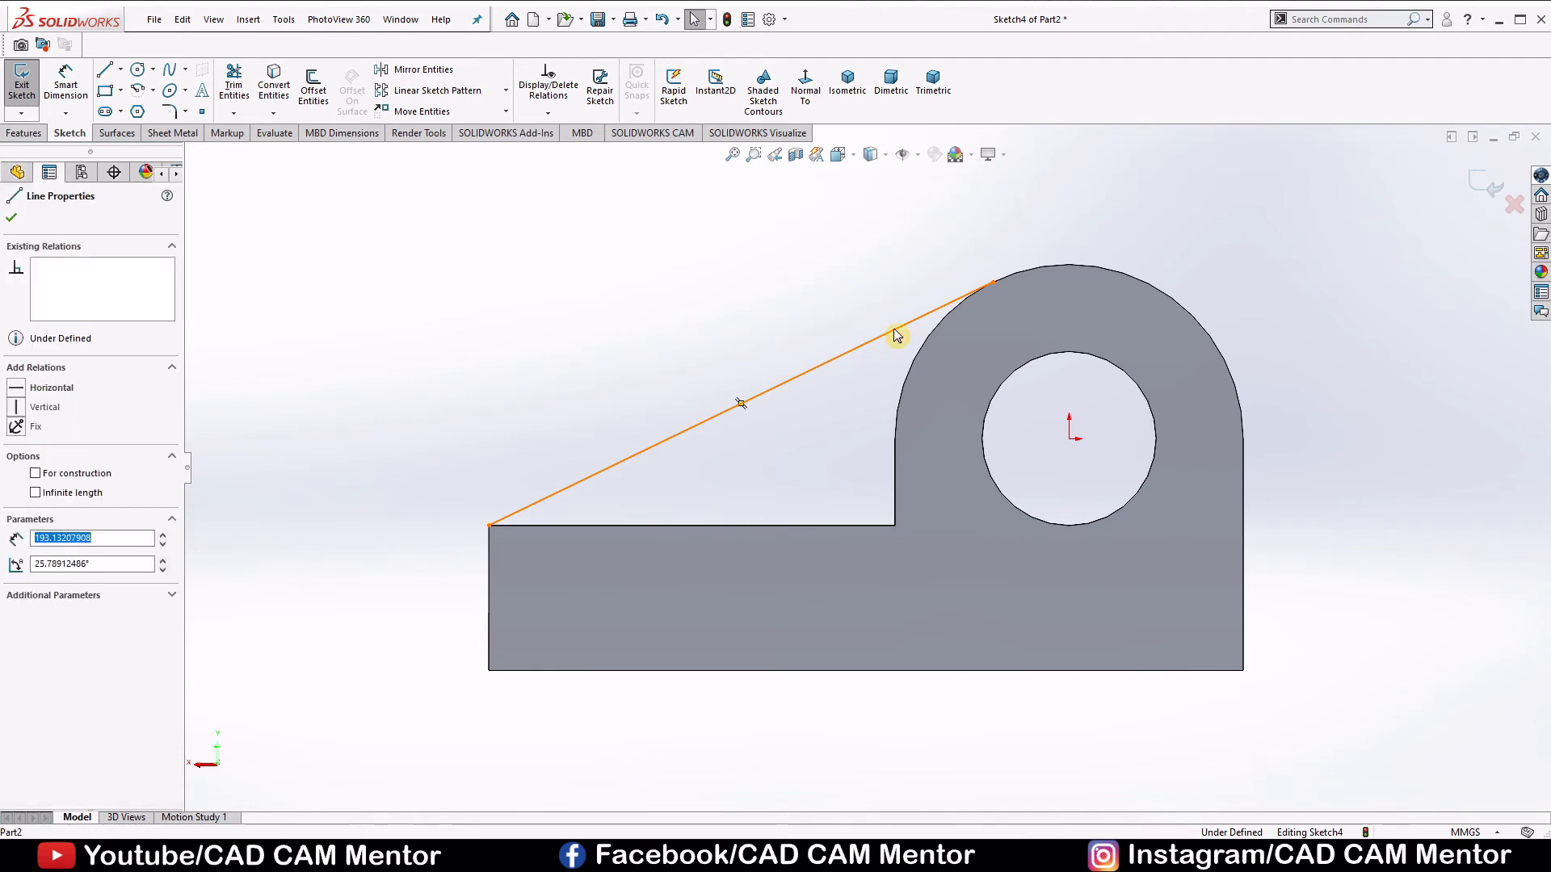
{"action": "left_click", "coordinate": [1045, 265], "text": "ctrl"}
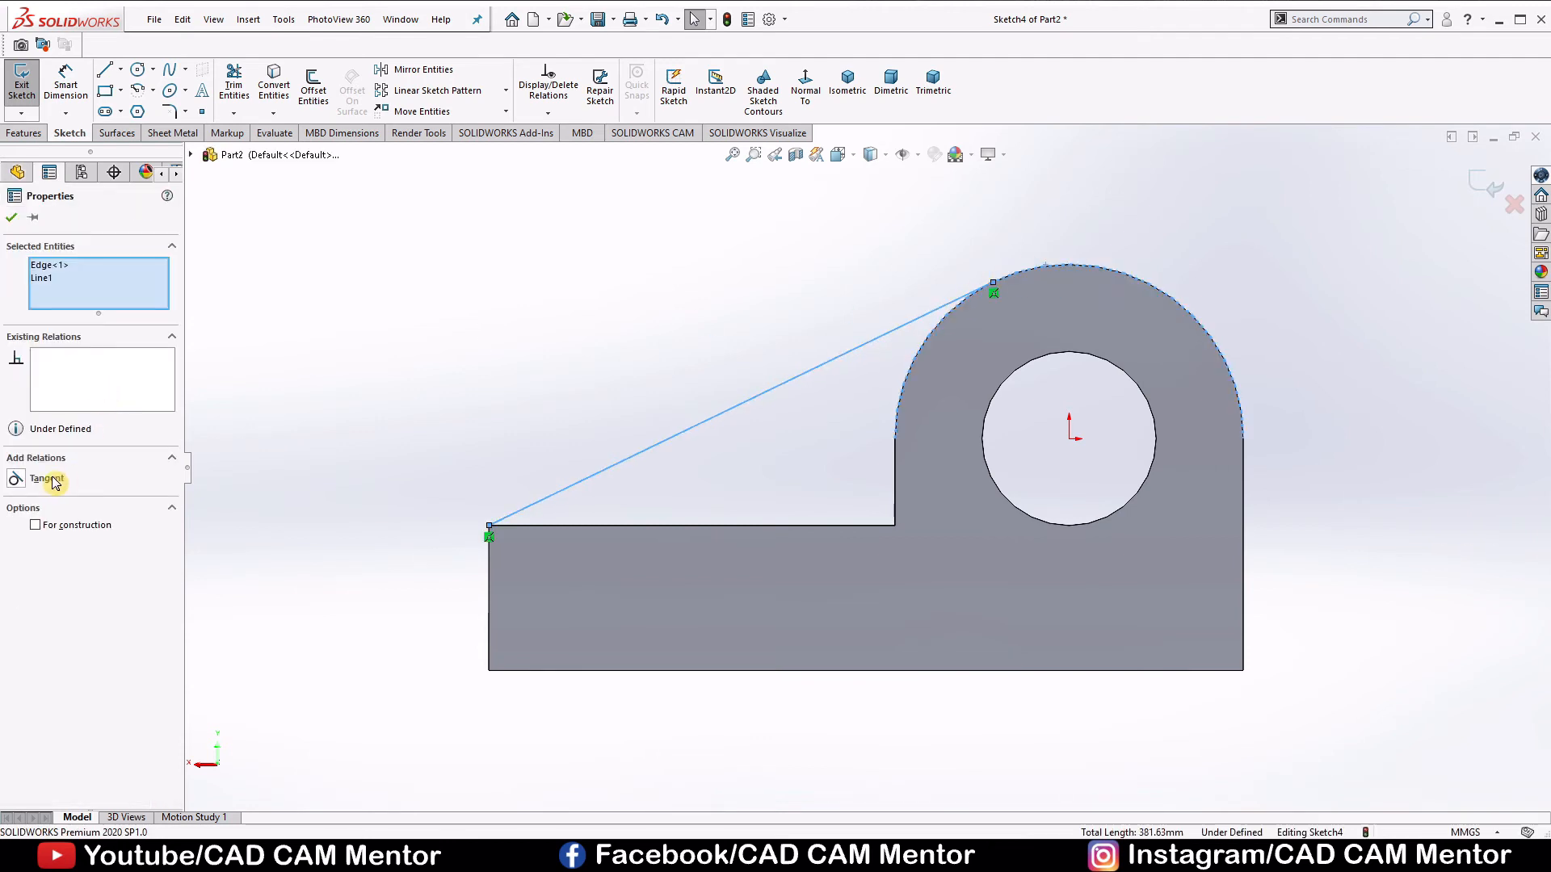
{"action": "left_click", "coordinate": [46, 479]}
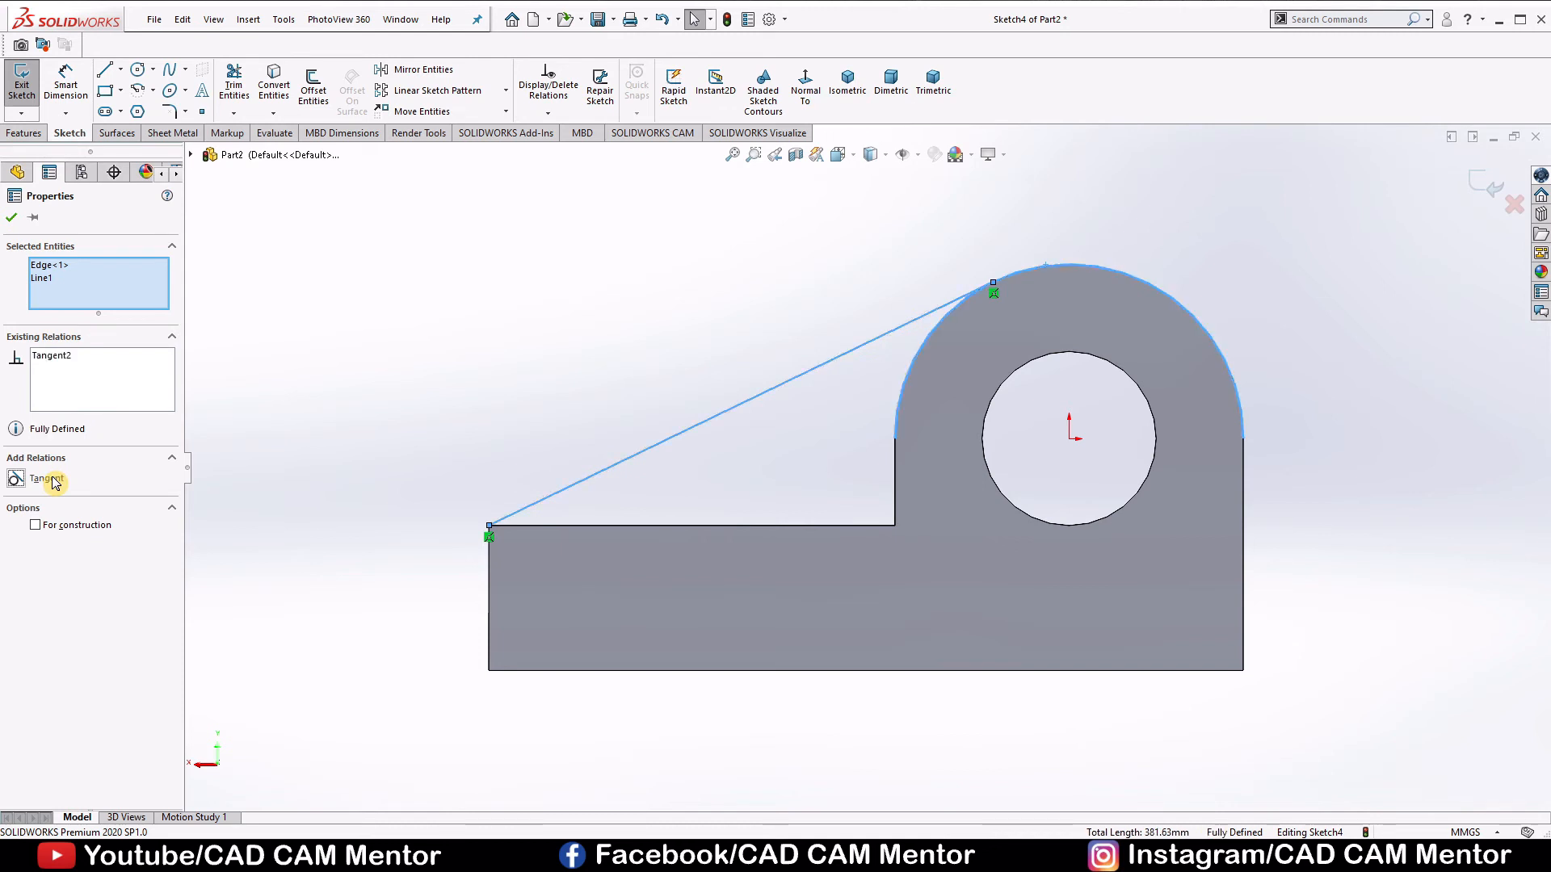
{"action": "left_click", "coordinate": [10, 220]}
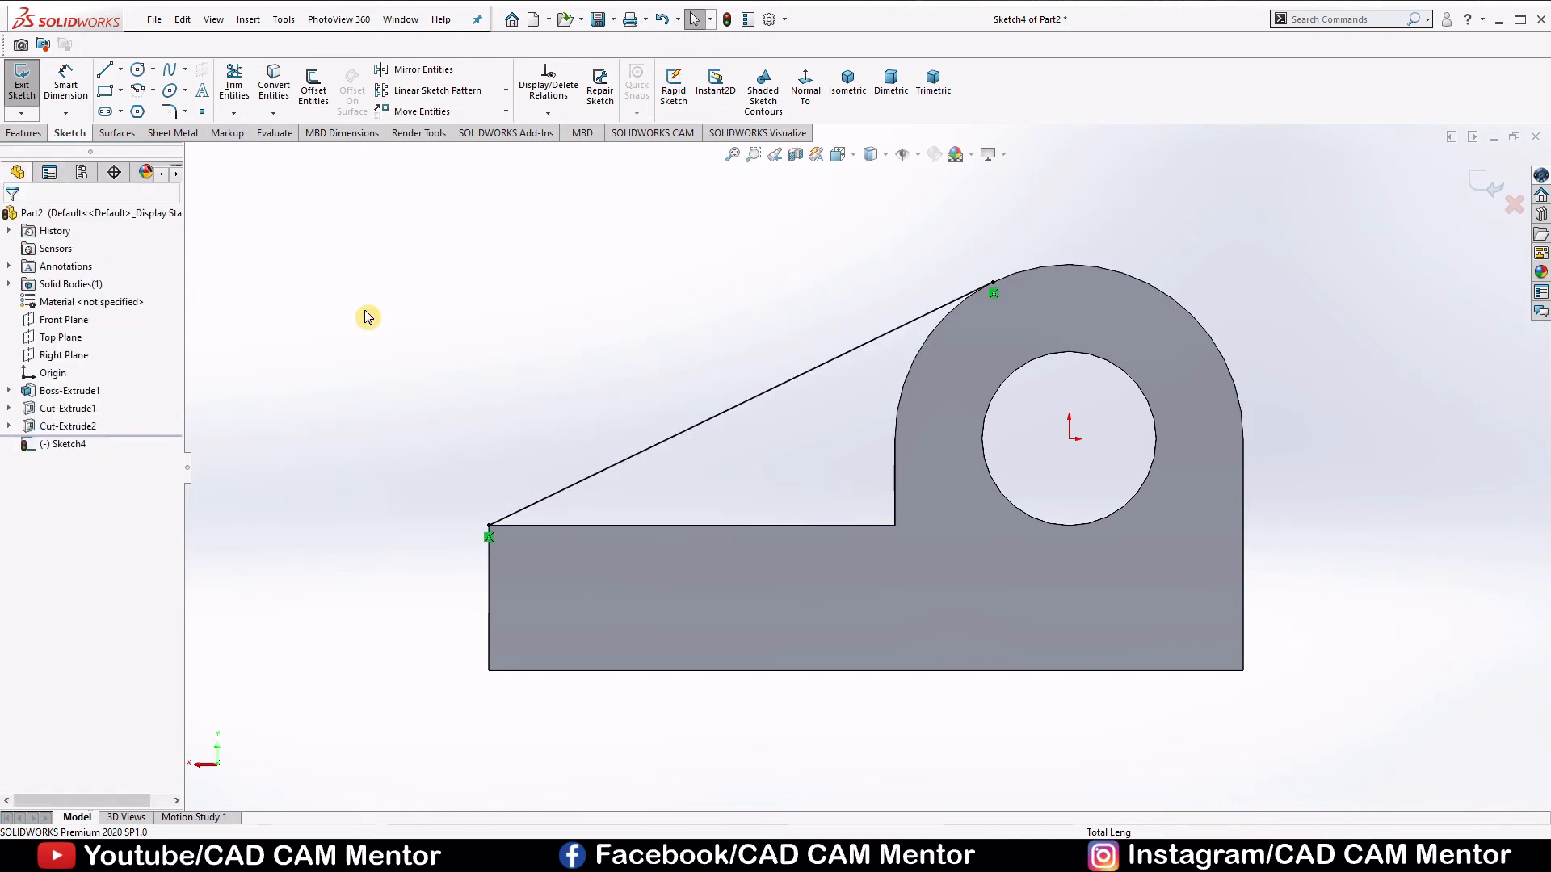
Start a Rib from the sloped line, compare the thickness sides and place the thickness on the inner side, toward the slot
{"action": "mouse_move", "coordinate": [552, 362]}
{"action": "middle_mouse_down"}
{"action": "mouse_move", "coordinate": [627, 360]}
{"action": "mouse_move", "coordinate": [768, 420]}
{"action": "mouse_move", "coordinate": [745, 440]}
{"action": "middle_mouse_up"}
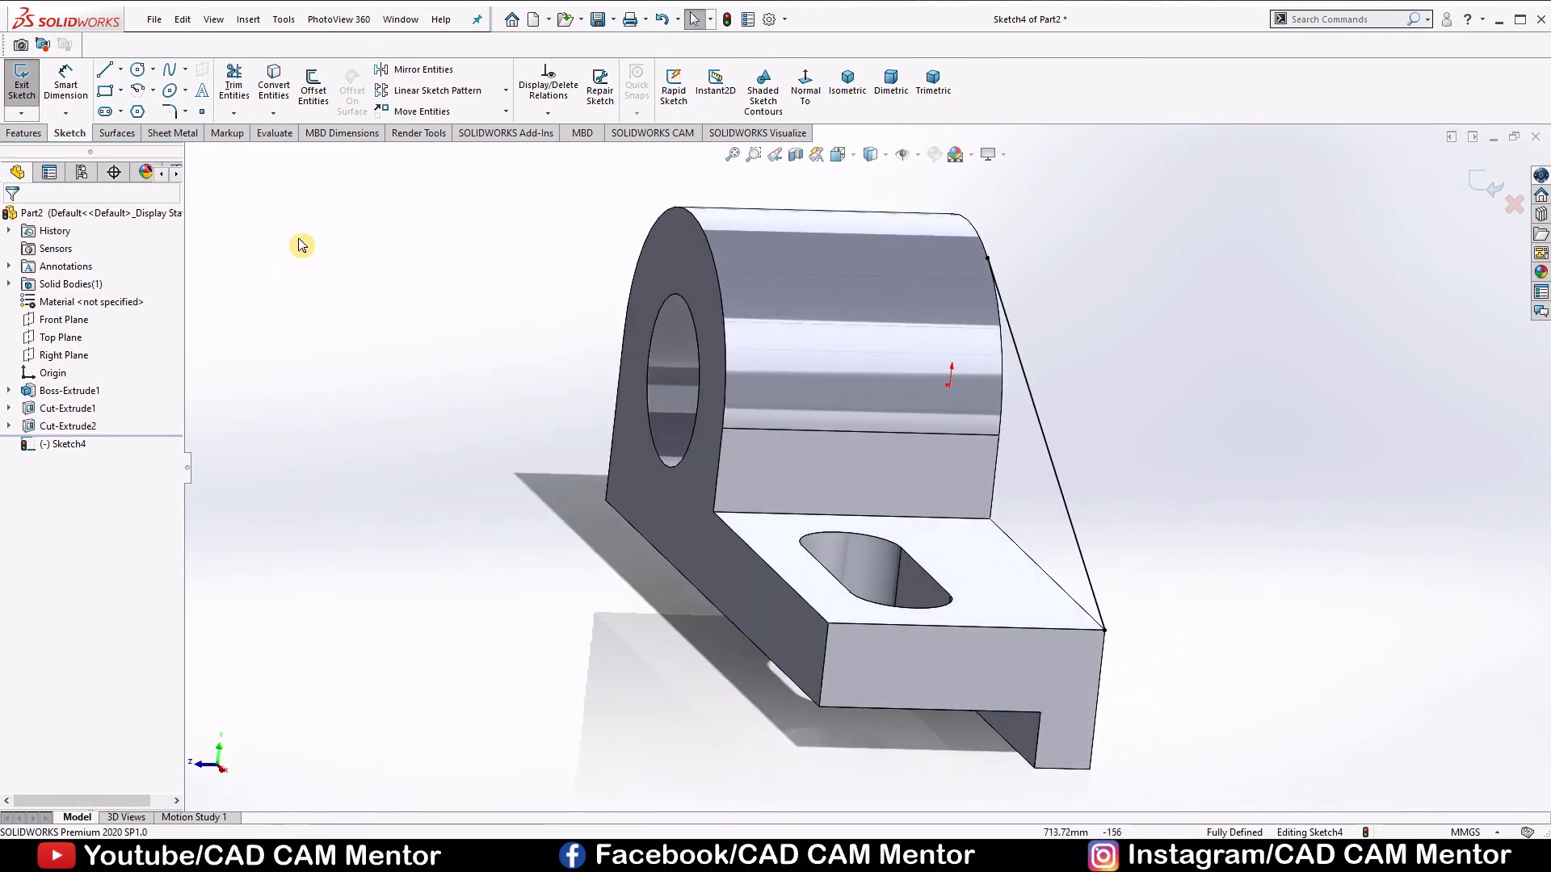
{"action": "left_click", "coordinate": [25, 134]}
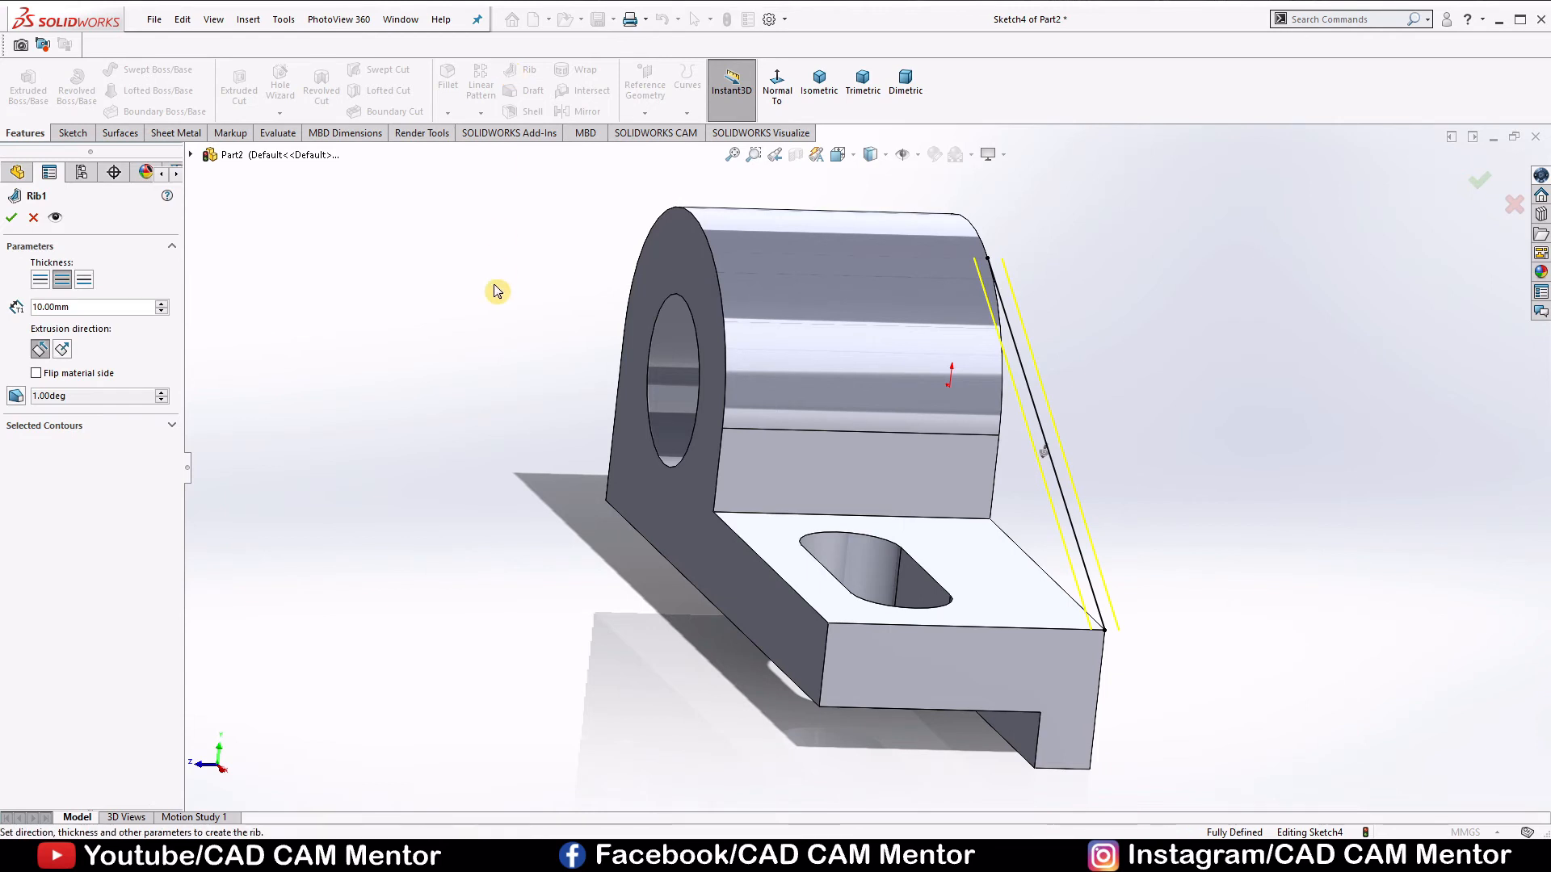
{"action": "middle_click_drag", "start_coordinate": [1101, 329], "coordinate": [1092, 331]}
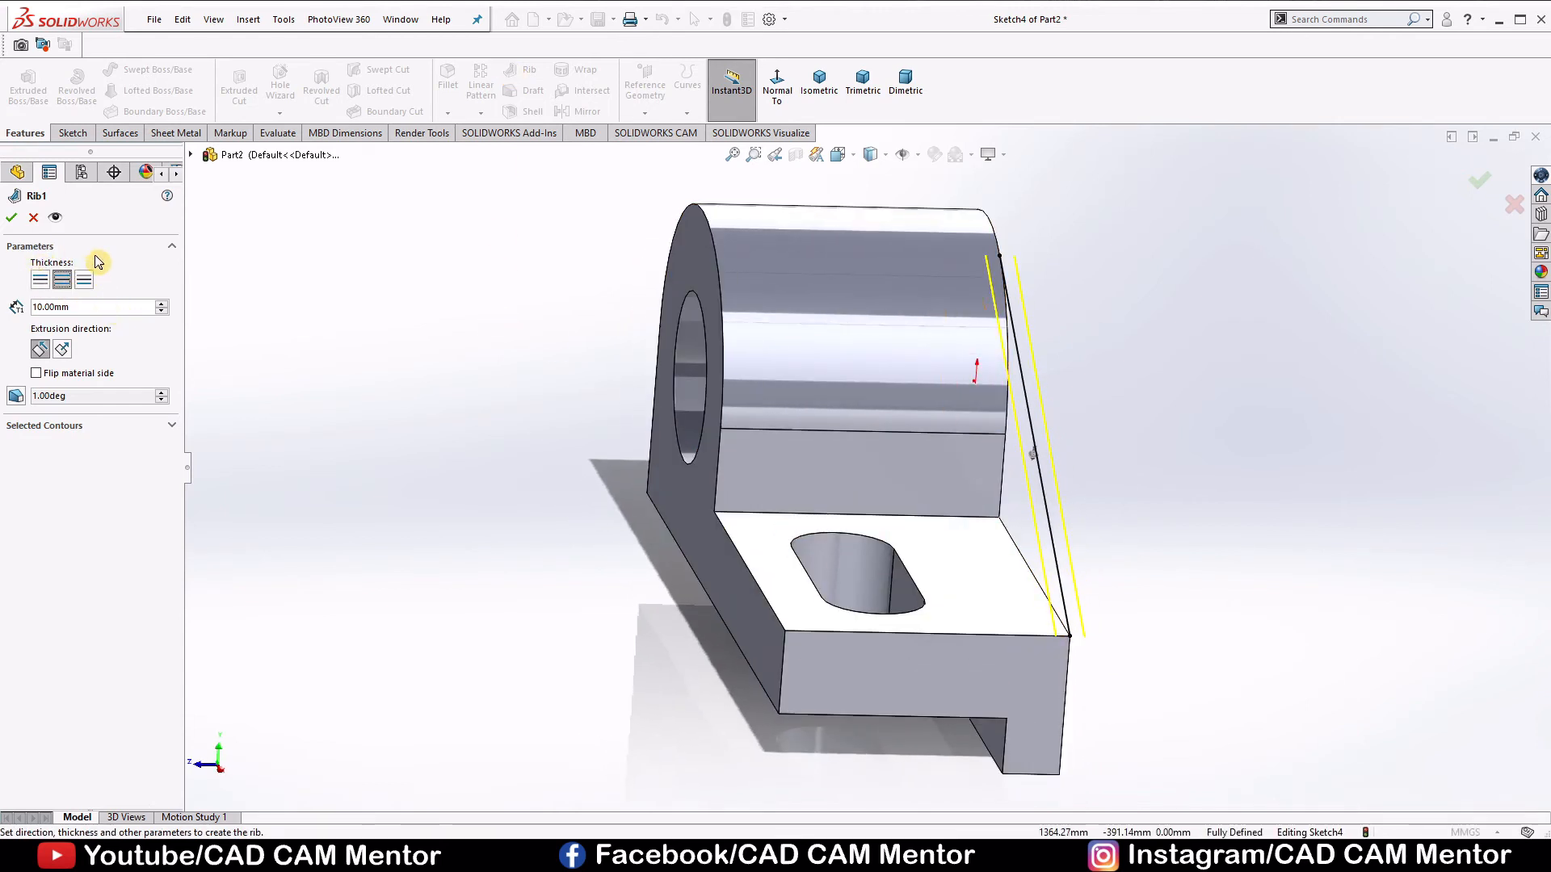
{"action": "left_click", "coordinate": [41, 280]}
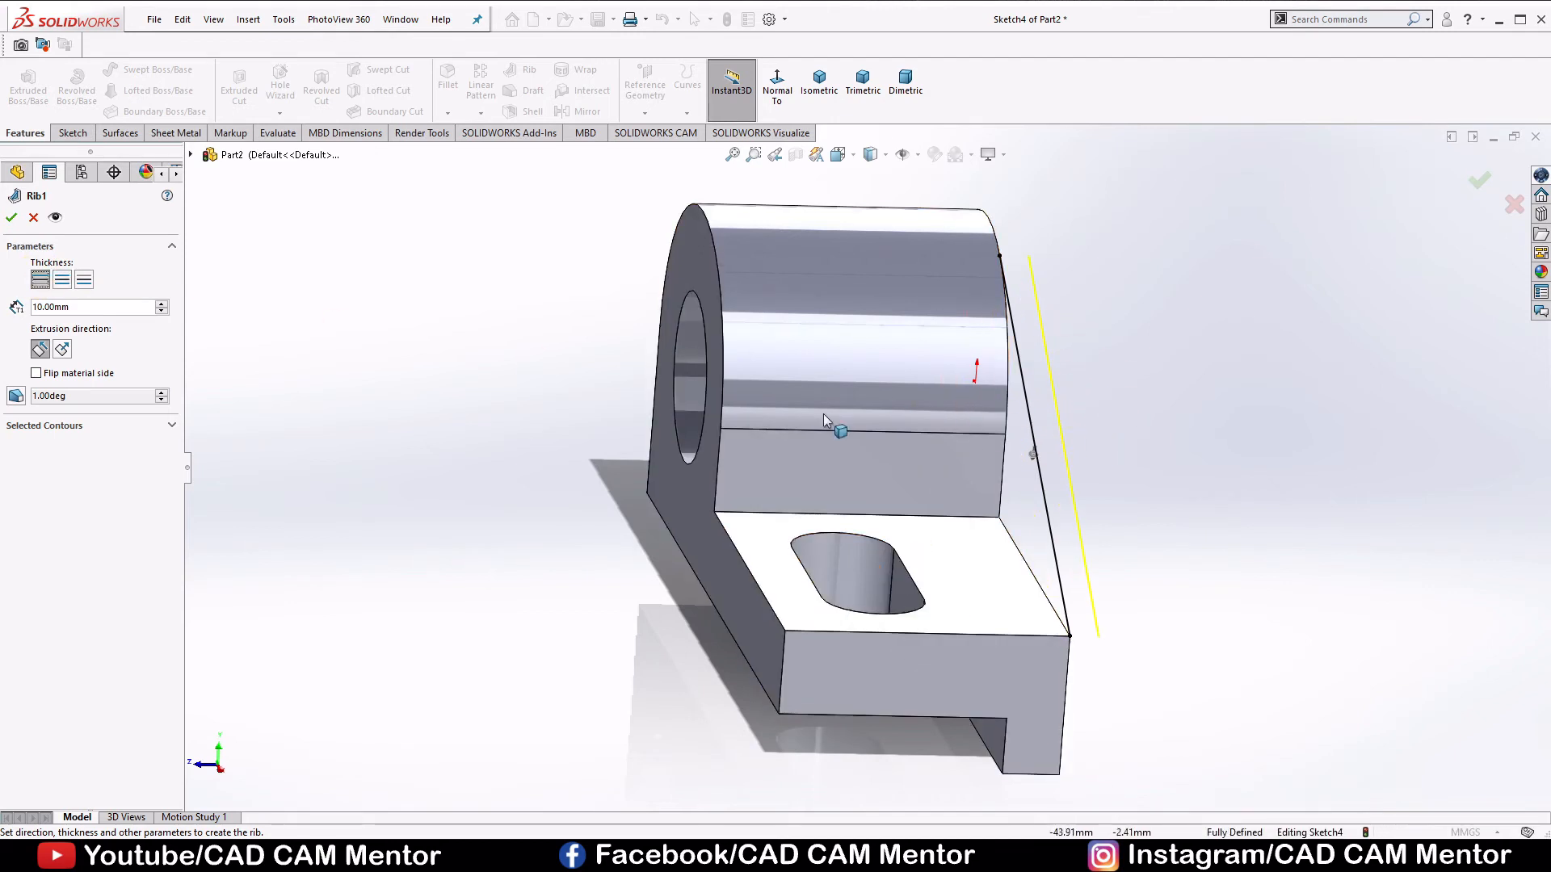
{"action": "left_click", "coordinate": [68, 306]}
{"action": "left_click", "coordinate": [62, 281]}
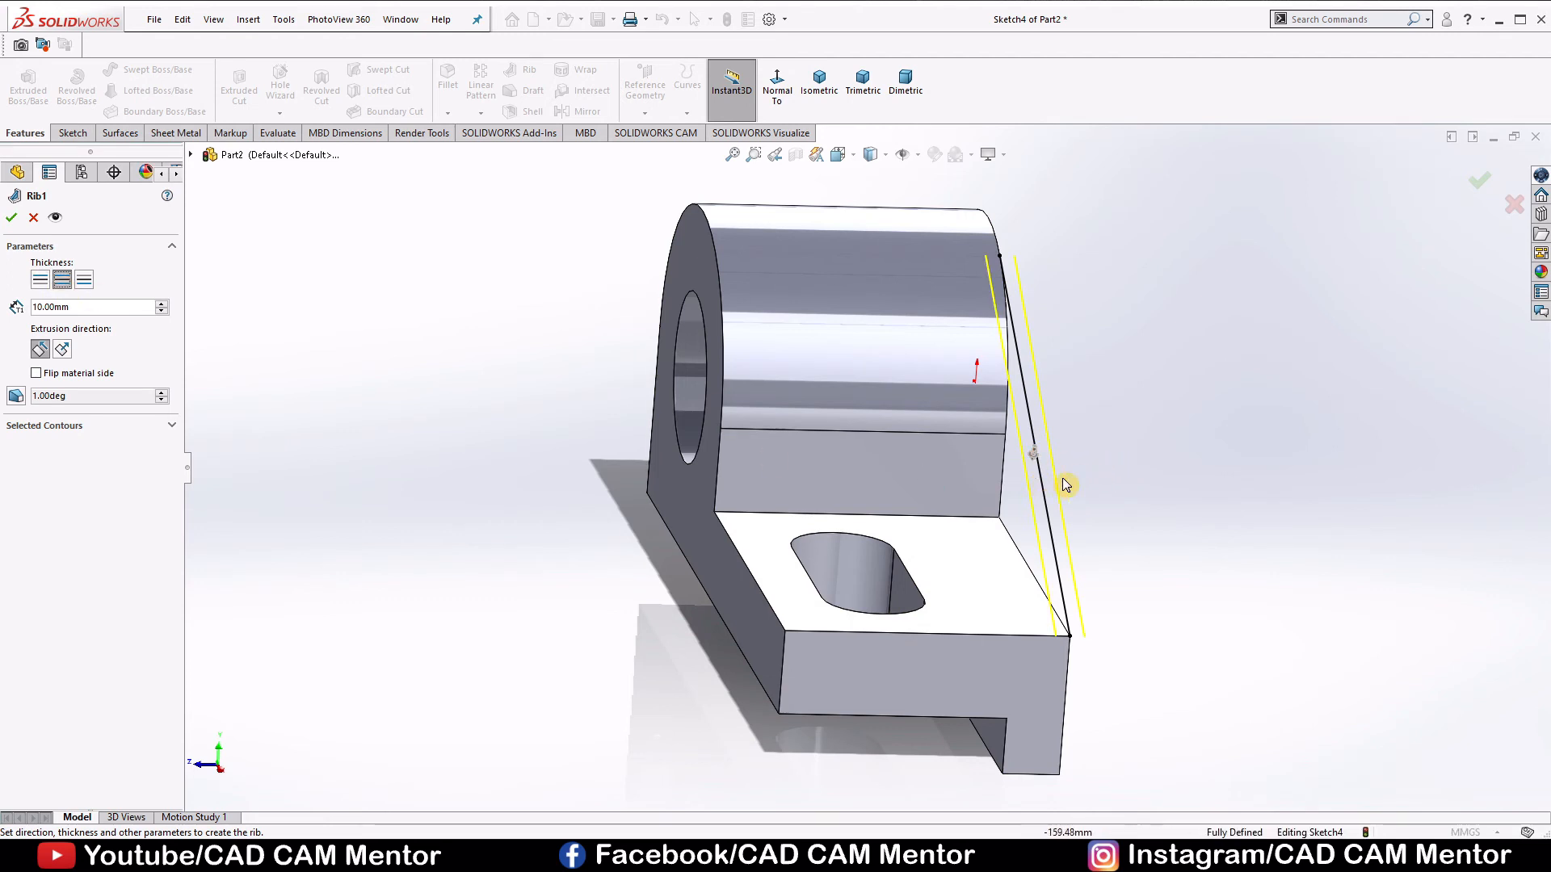
{"action": "left_click", "coordinate": [82, 281]}
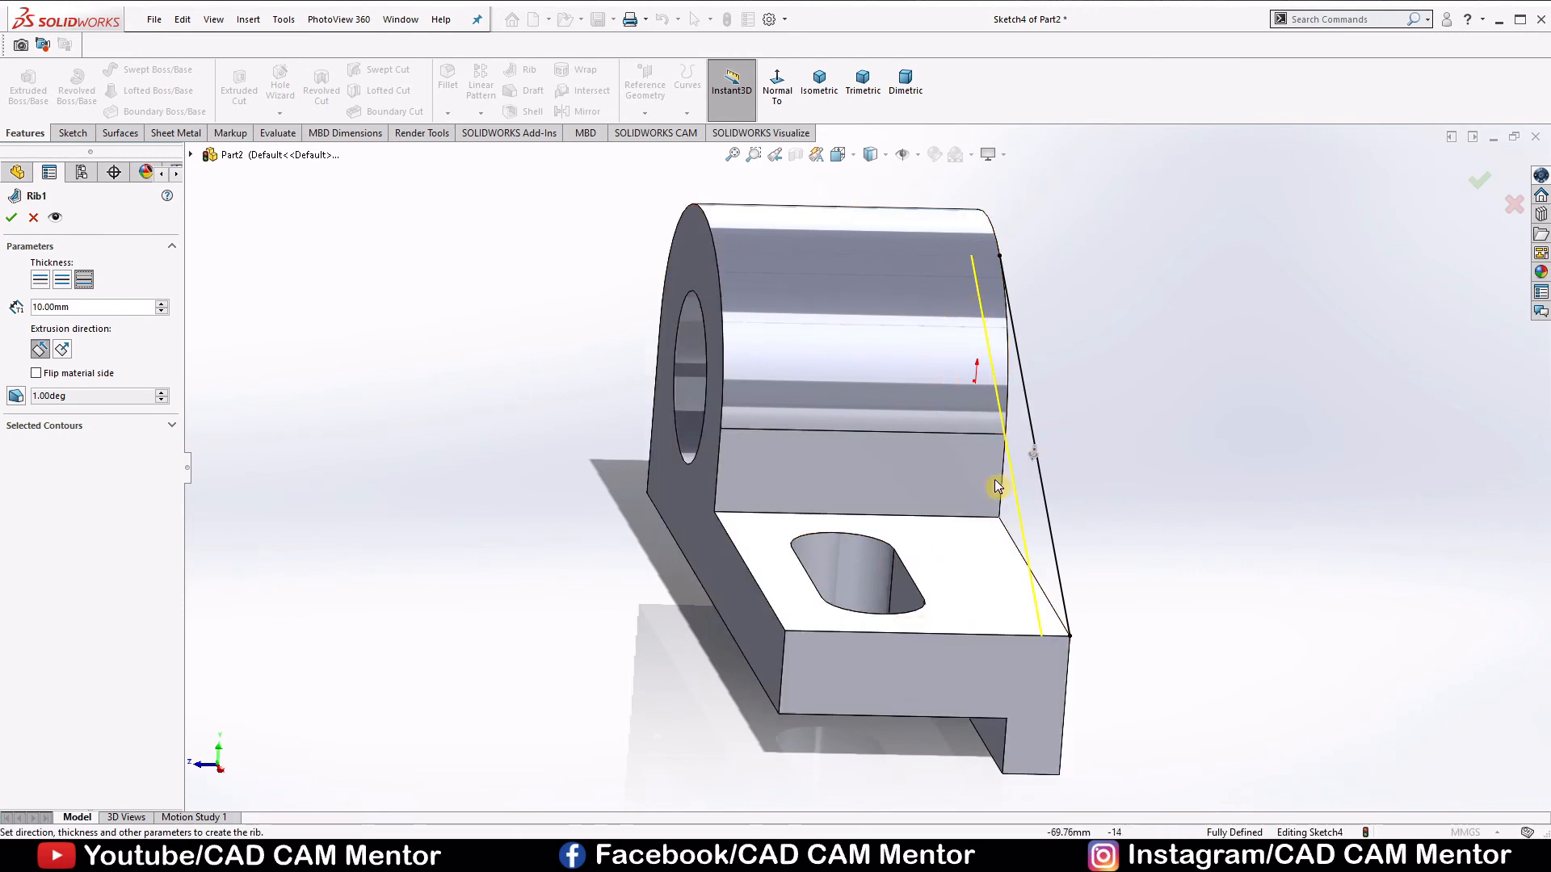
Set the rib thickness to 24 mm and create the rib
{"action": "left_click", "coordinate": [89, 307]}
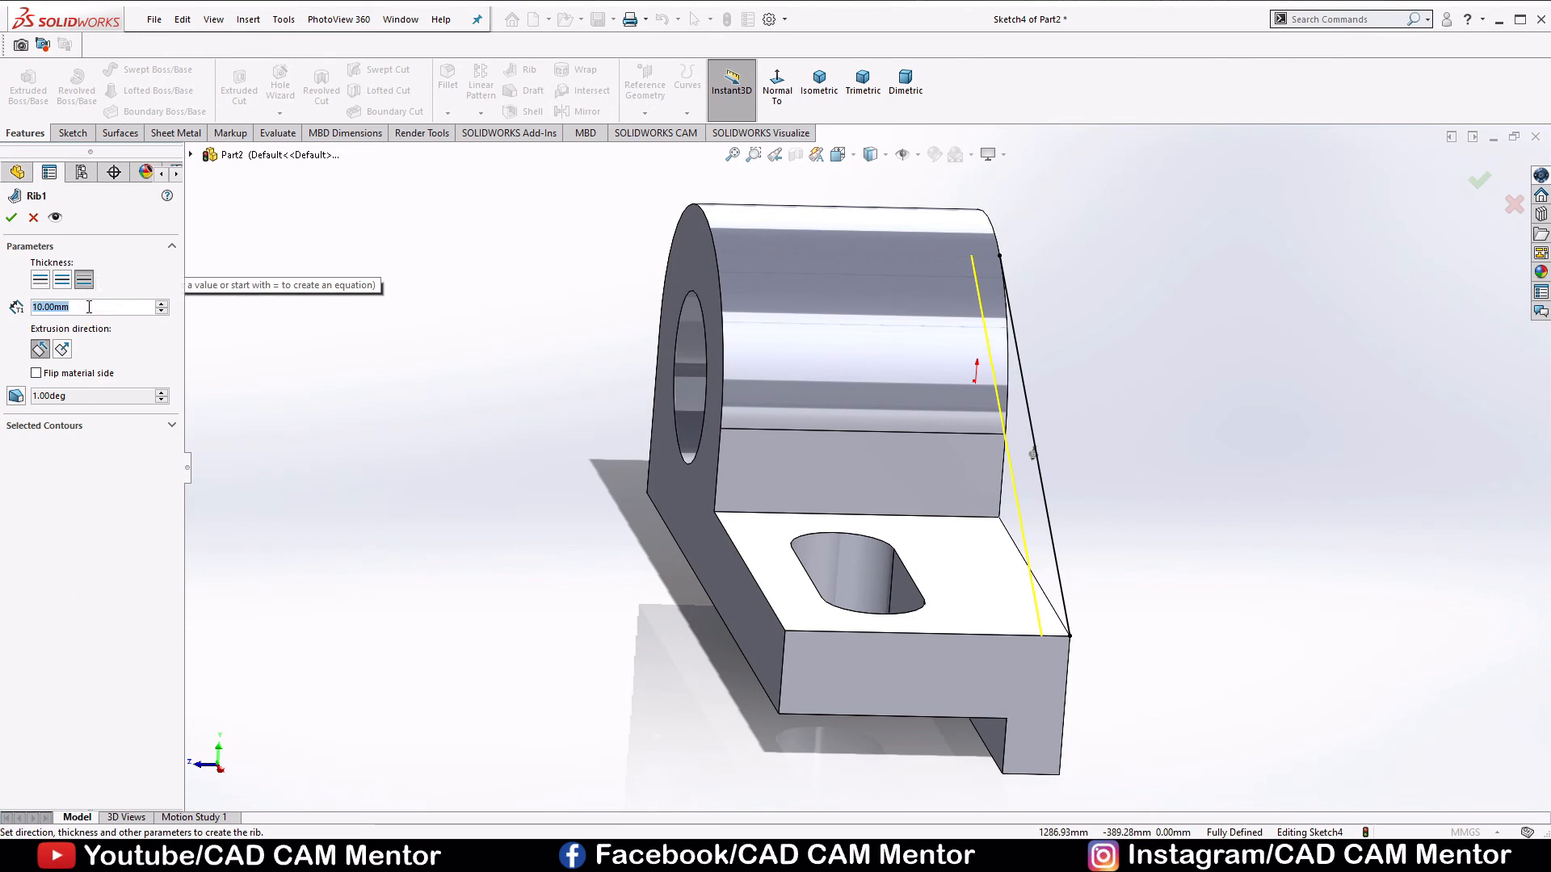
{"action": "type", "text": "24"}
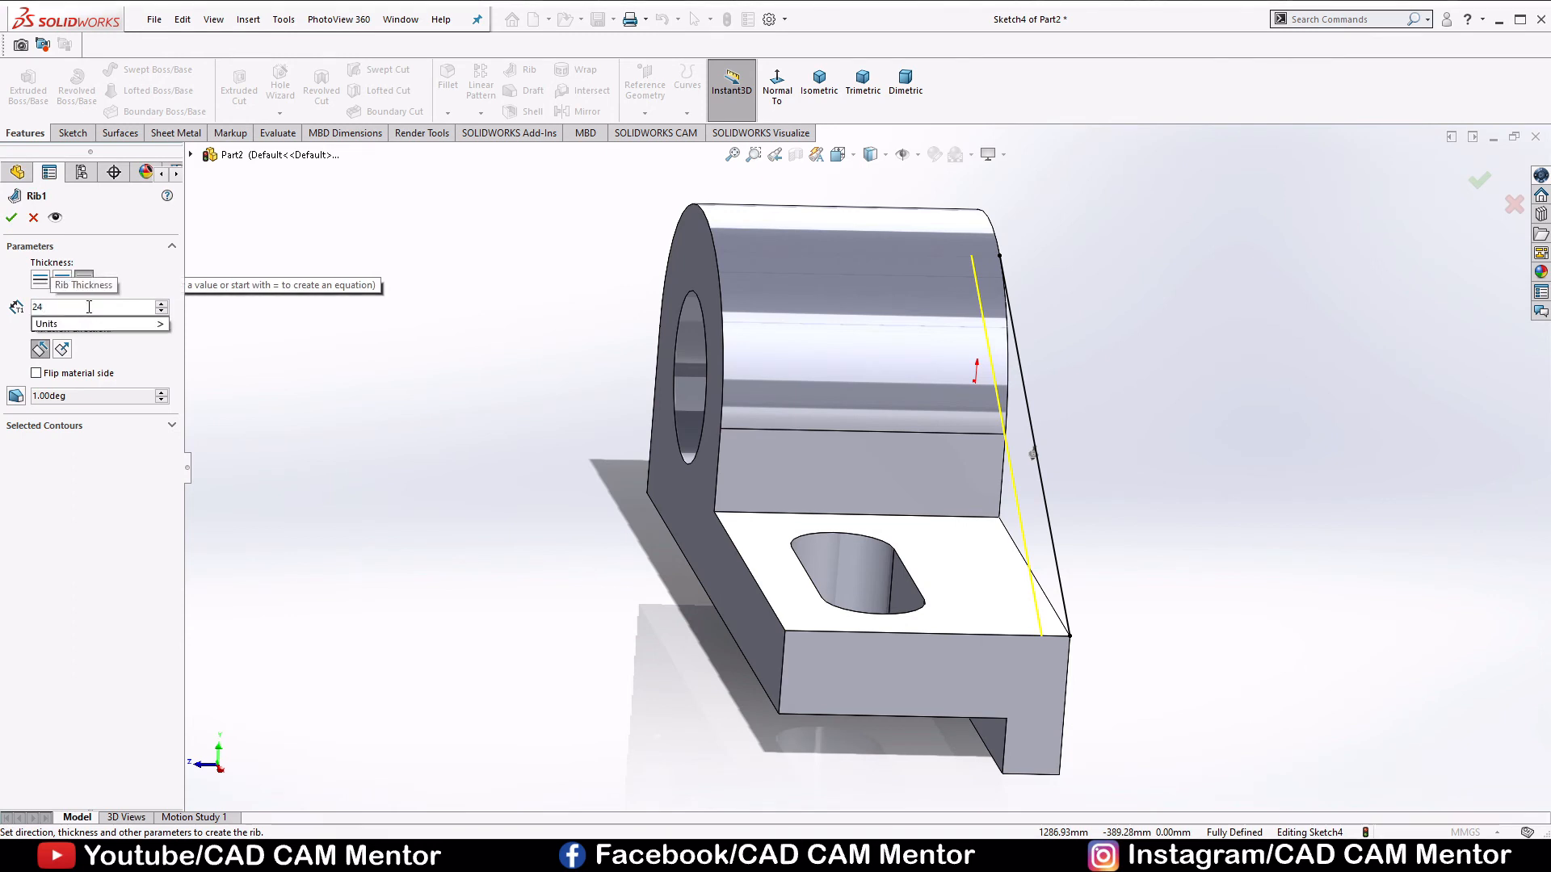
{"action": "key", "text": "Return"}
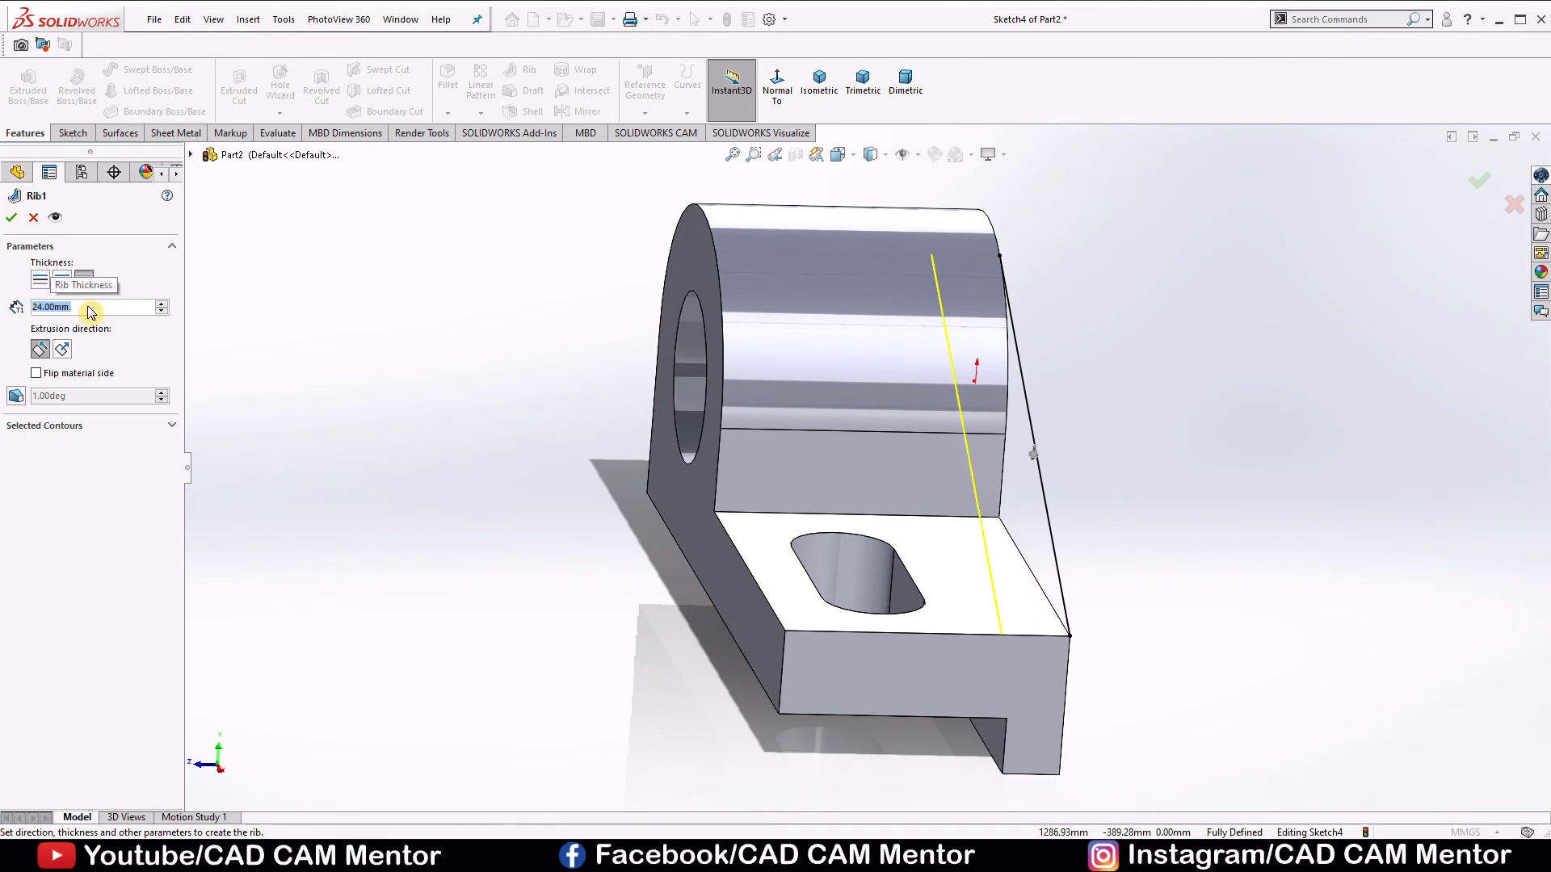
{"action": "left_click", "coordinate": [12, 218]}
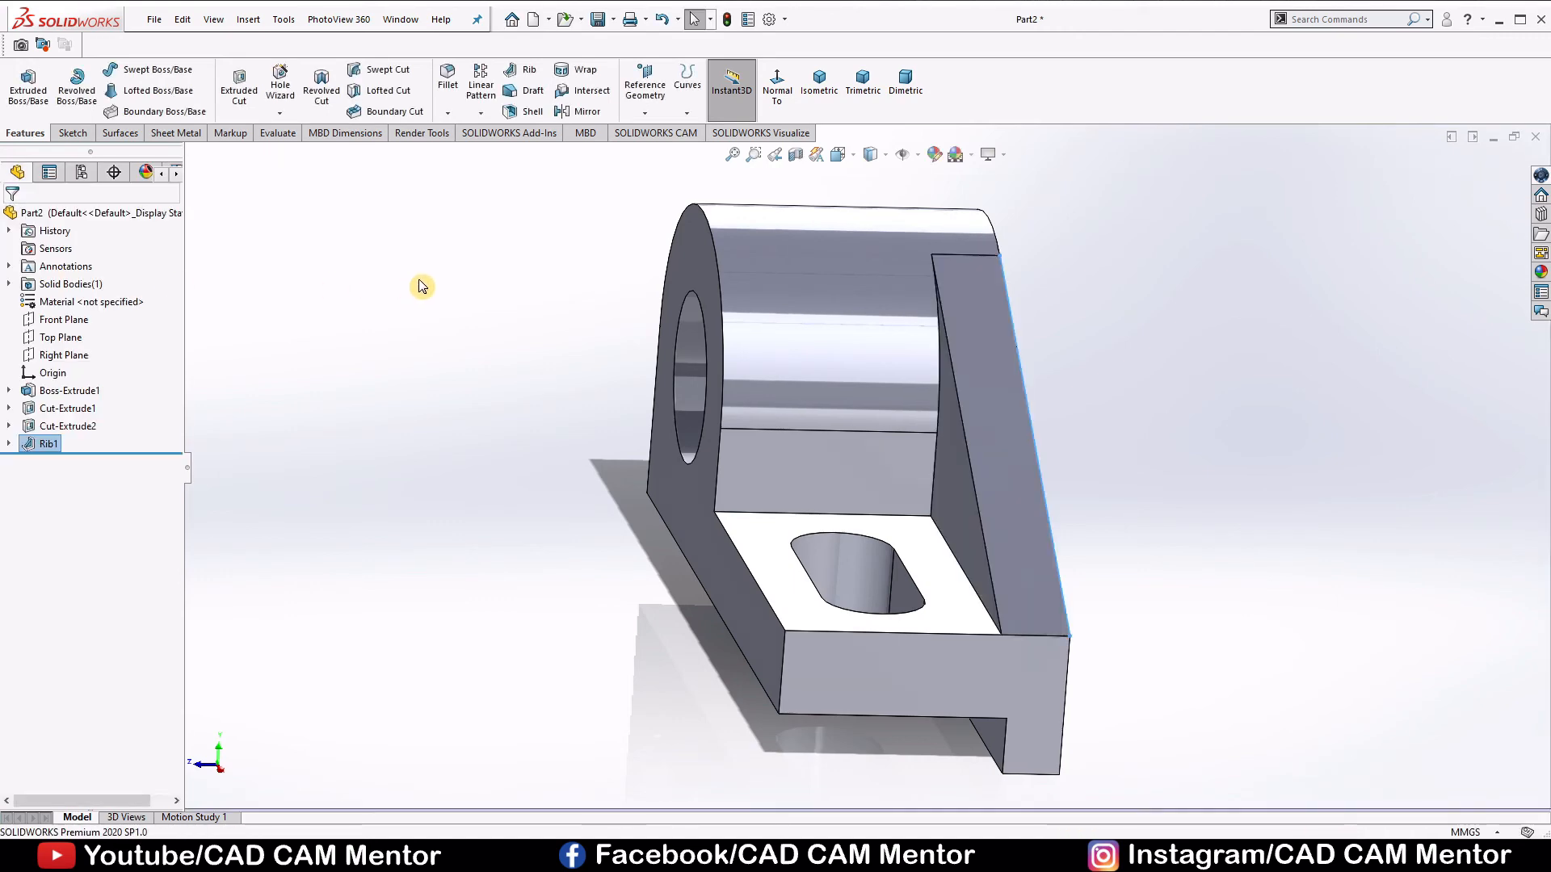
{"action": "left_click", "coordinate": [1163, 391]}
Apply the polished steel appearance from the Metal > Steel library to the bracket's whole body
{"action": "middle_click_drag", "start_coordinate": [1163, 390], "coordinate": [1195, 371]}
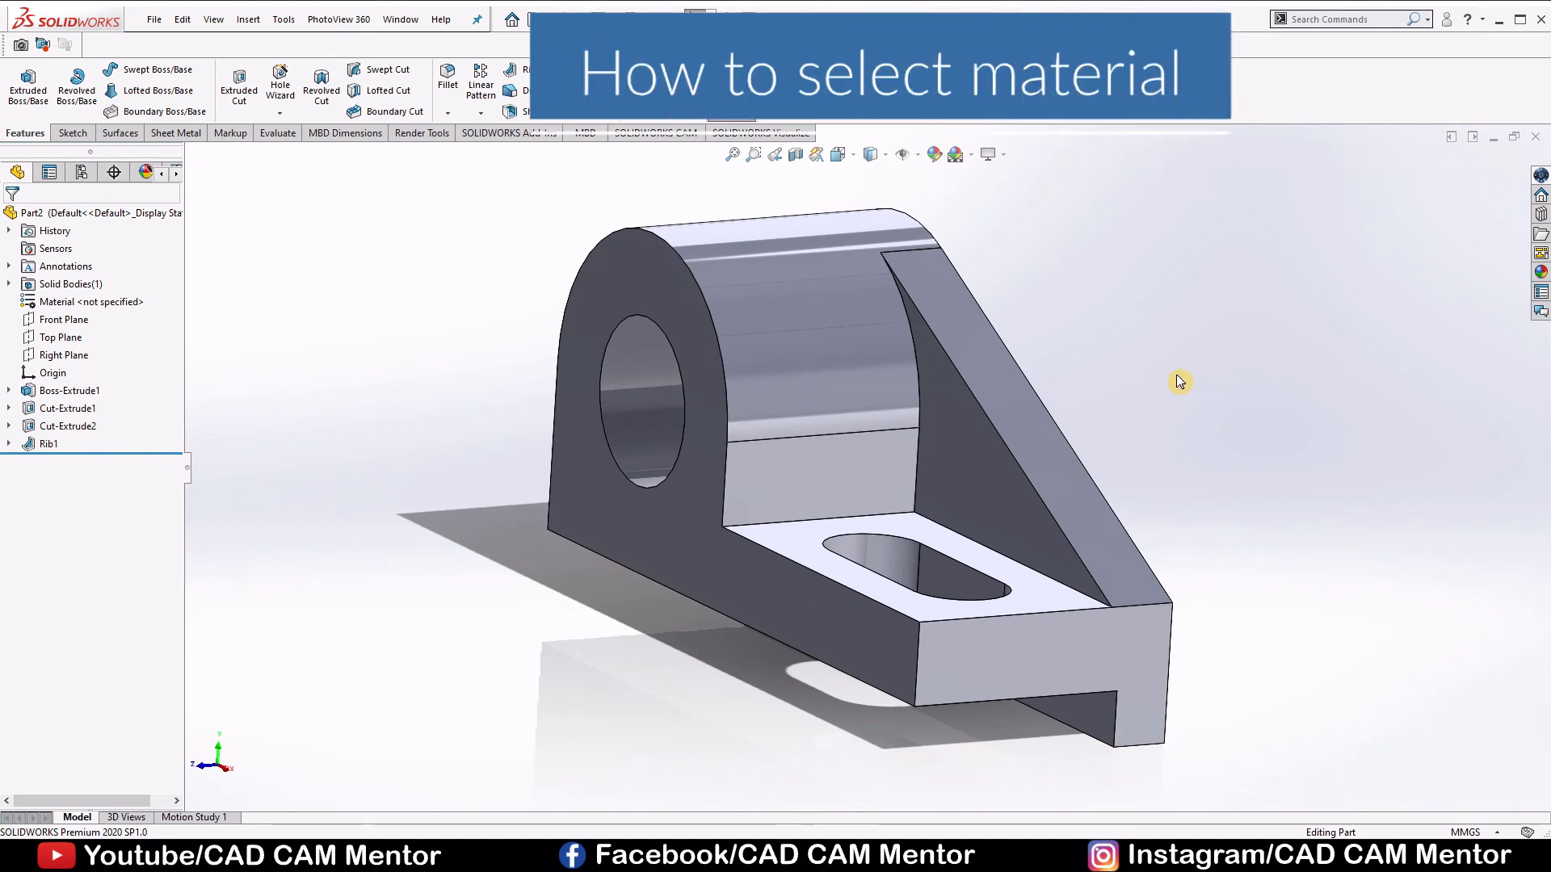
{"action": "left_click", "coordinate": [1542, 275]}
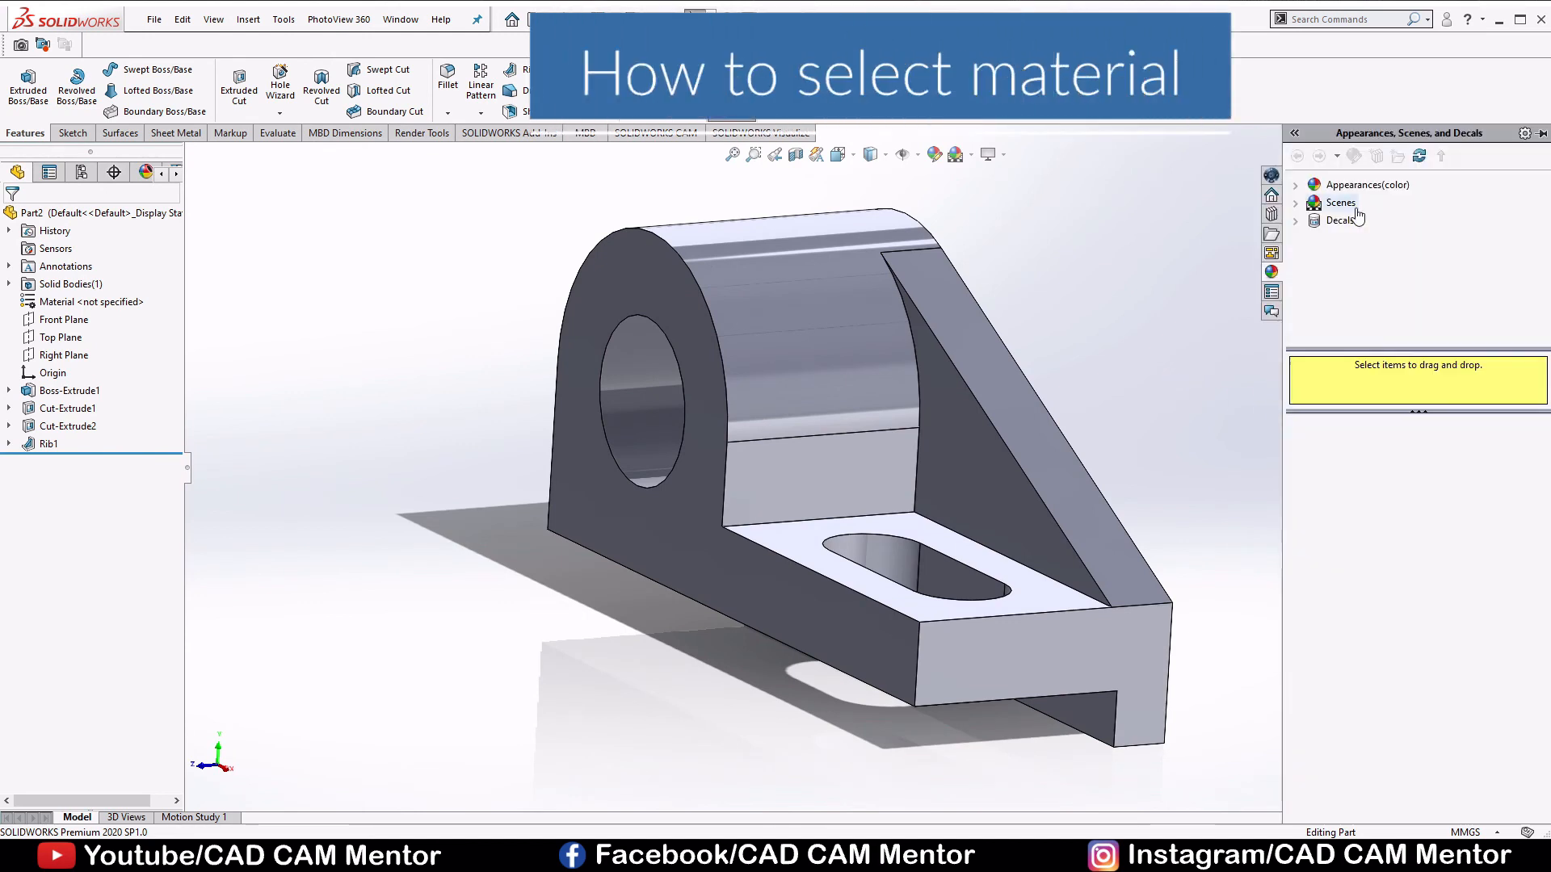
{"action": "left_click", "coordinate": [1295, 186]}
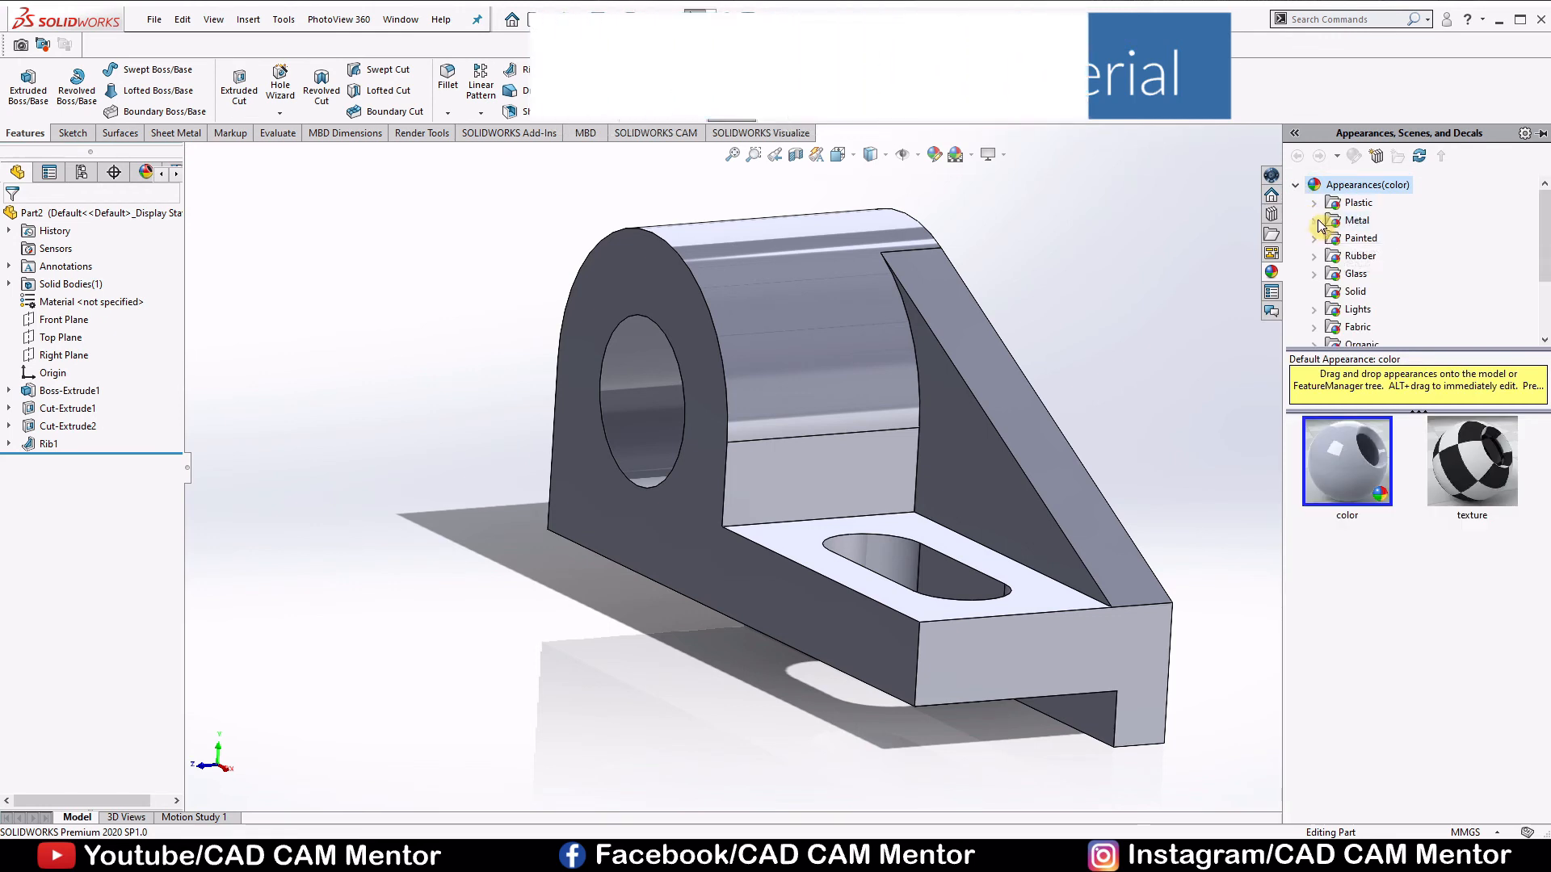
{"action": "left_click", "coordinate": [1315, 221]}
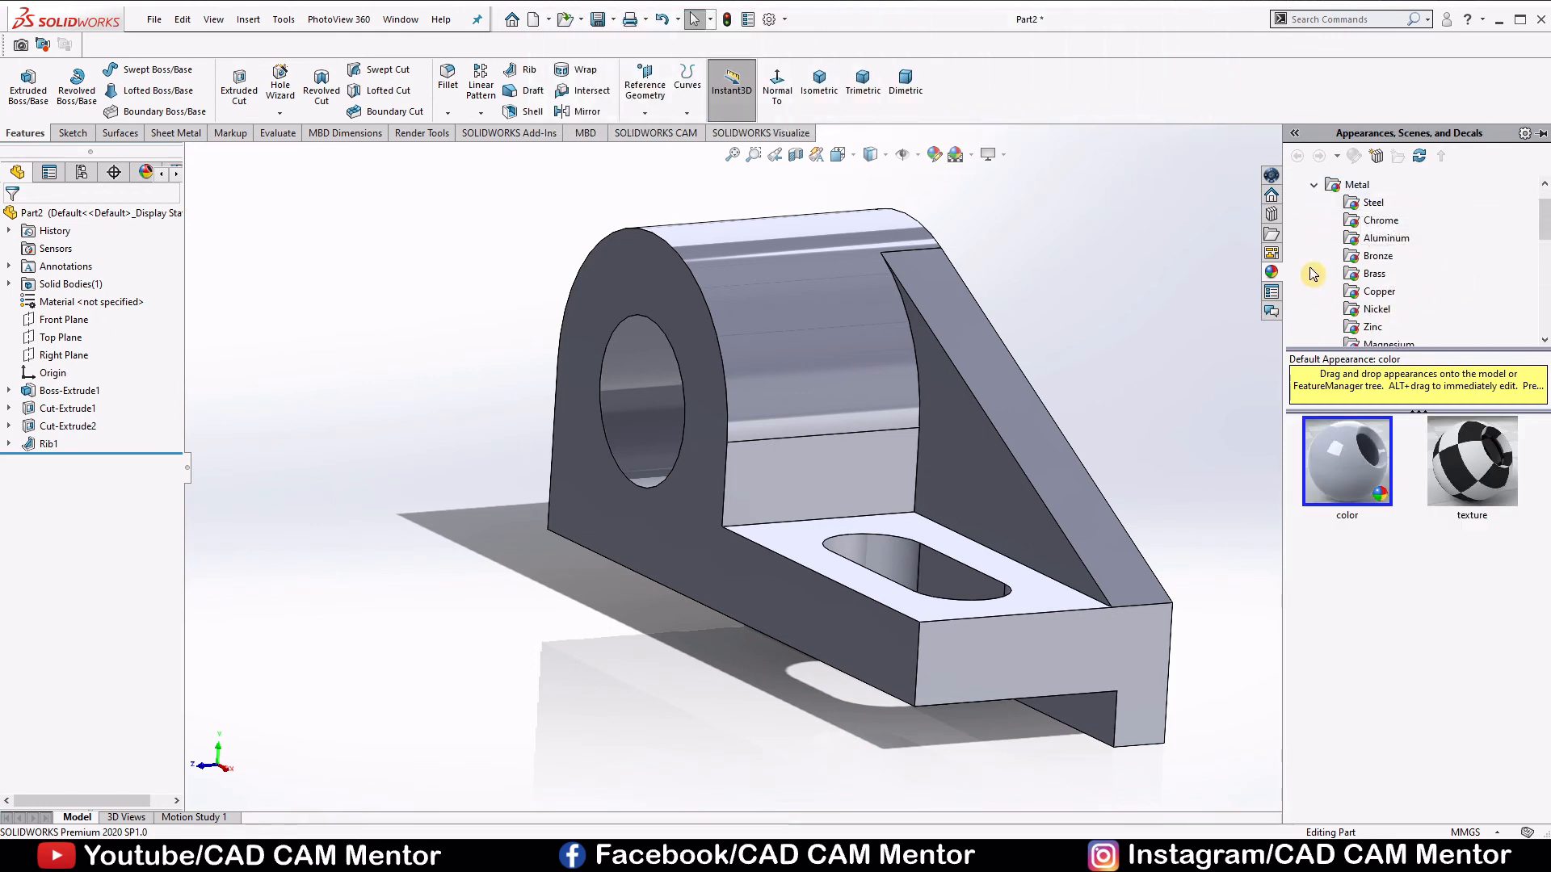
{"action": "left_click", "coordinate": [1373, 203]}
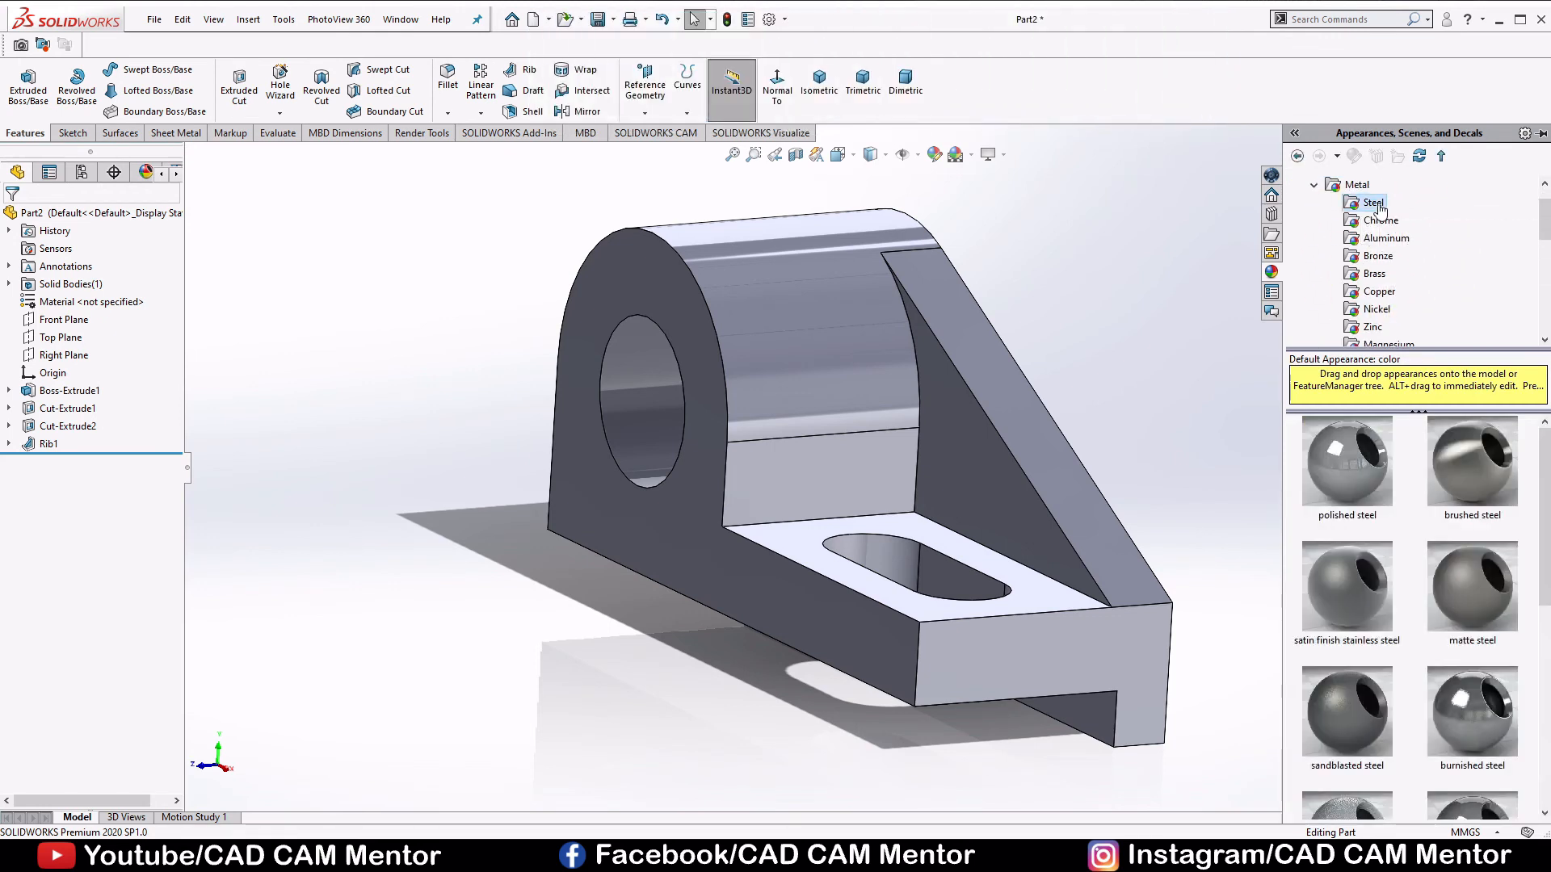
{"action": "scroll", "coordinate": [1408, 482], "scroll_direction": "down", "scroll_amount": 3}
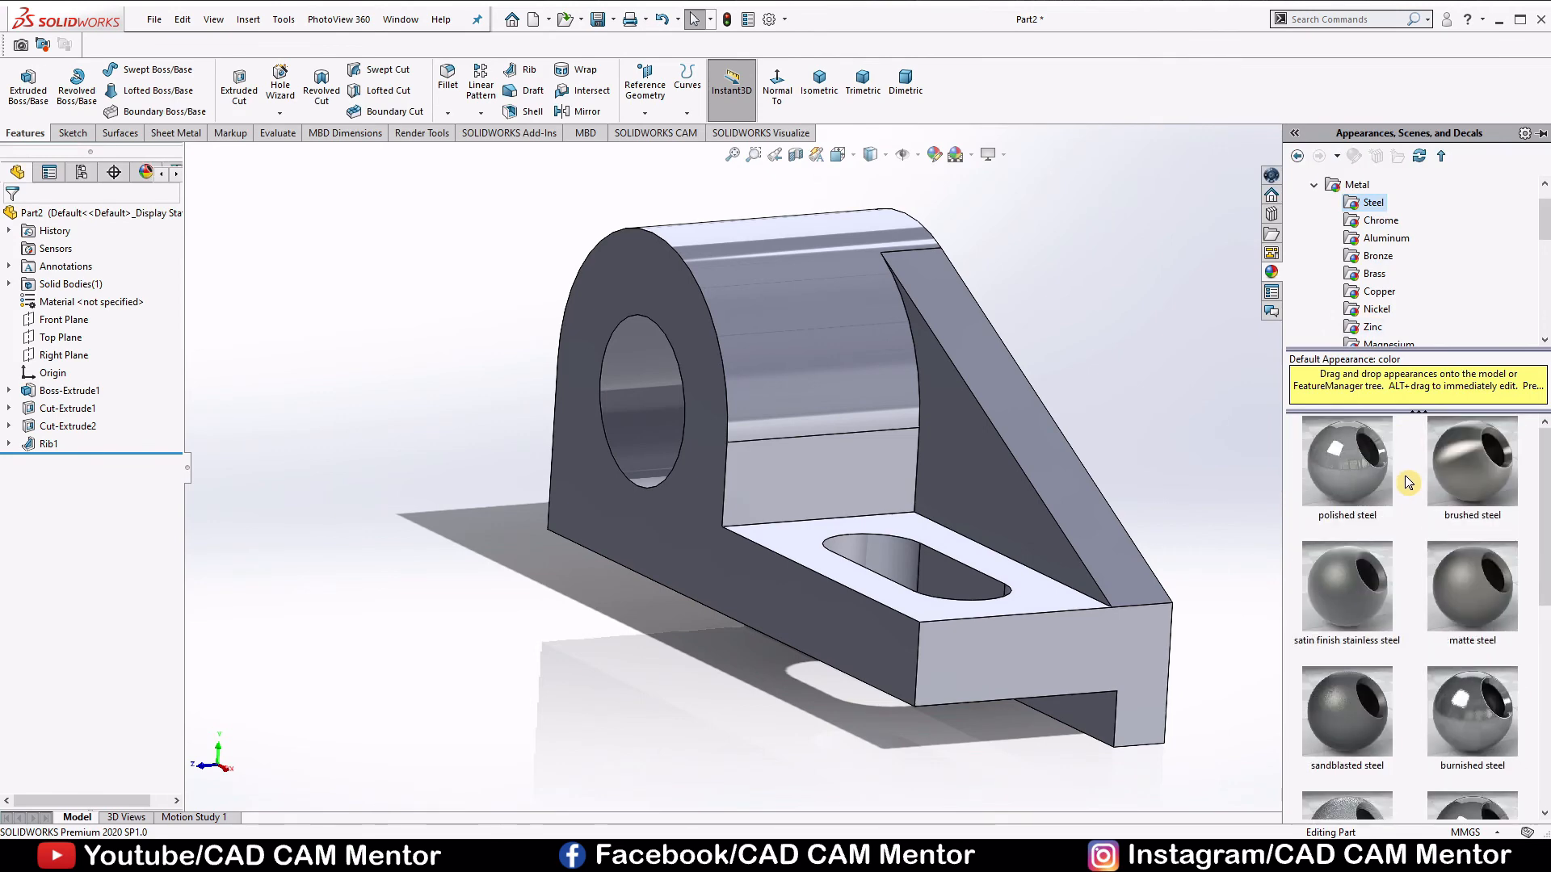
{"action": "scroll", "coordinate": [1408, 482], "scroll_direction": "up", "scroll_amount": 3}
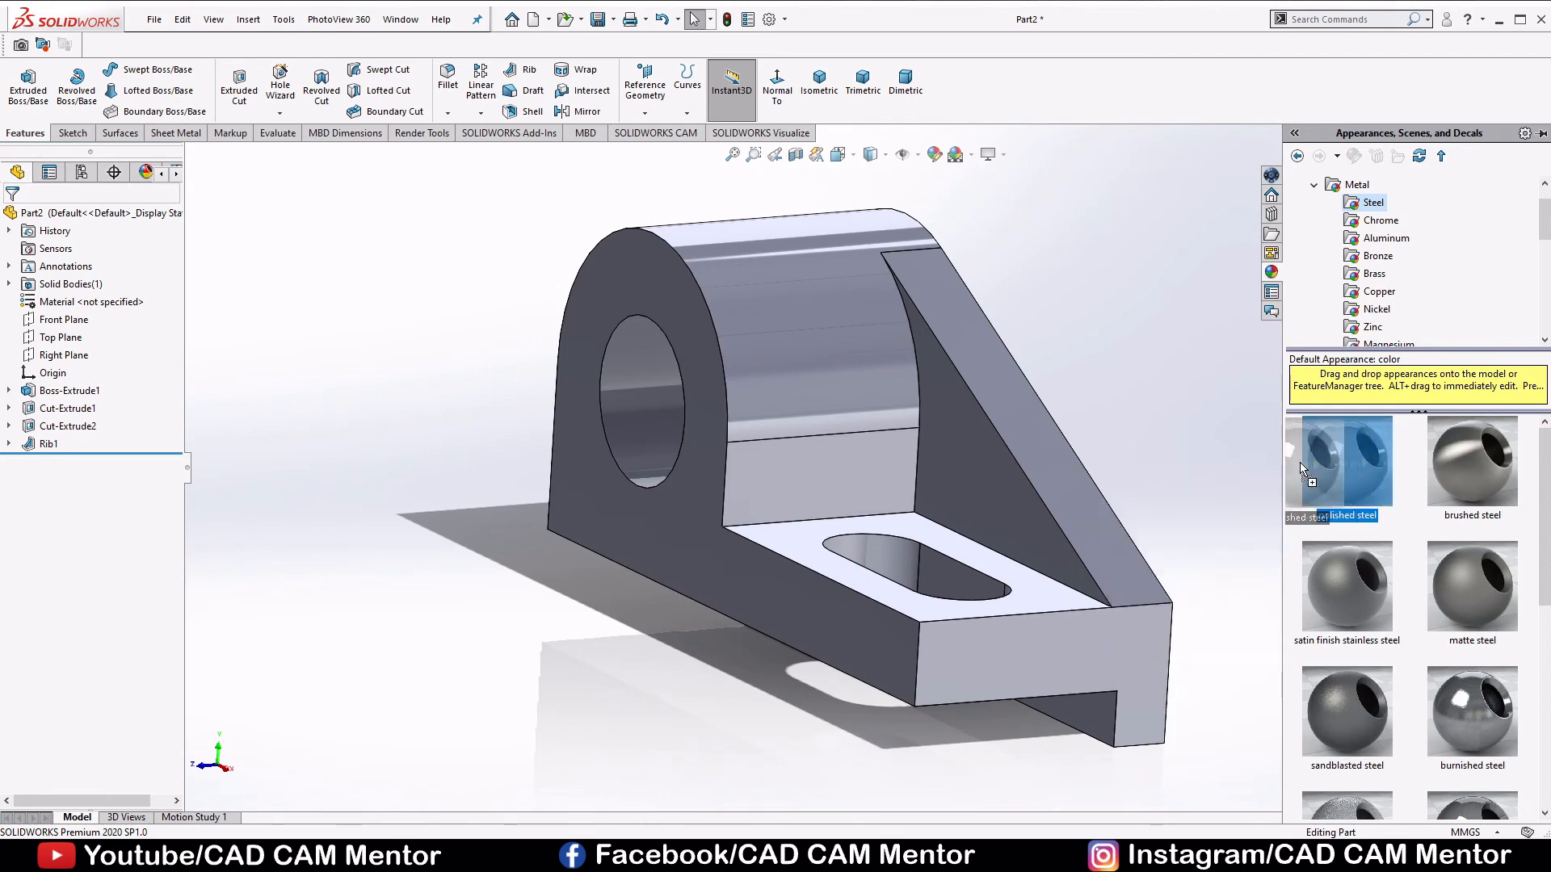
{"action": "left_click_drag", "start_coordinate": [1362, 473], "coordinate": [861, 348]}
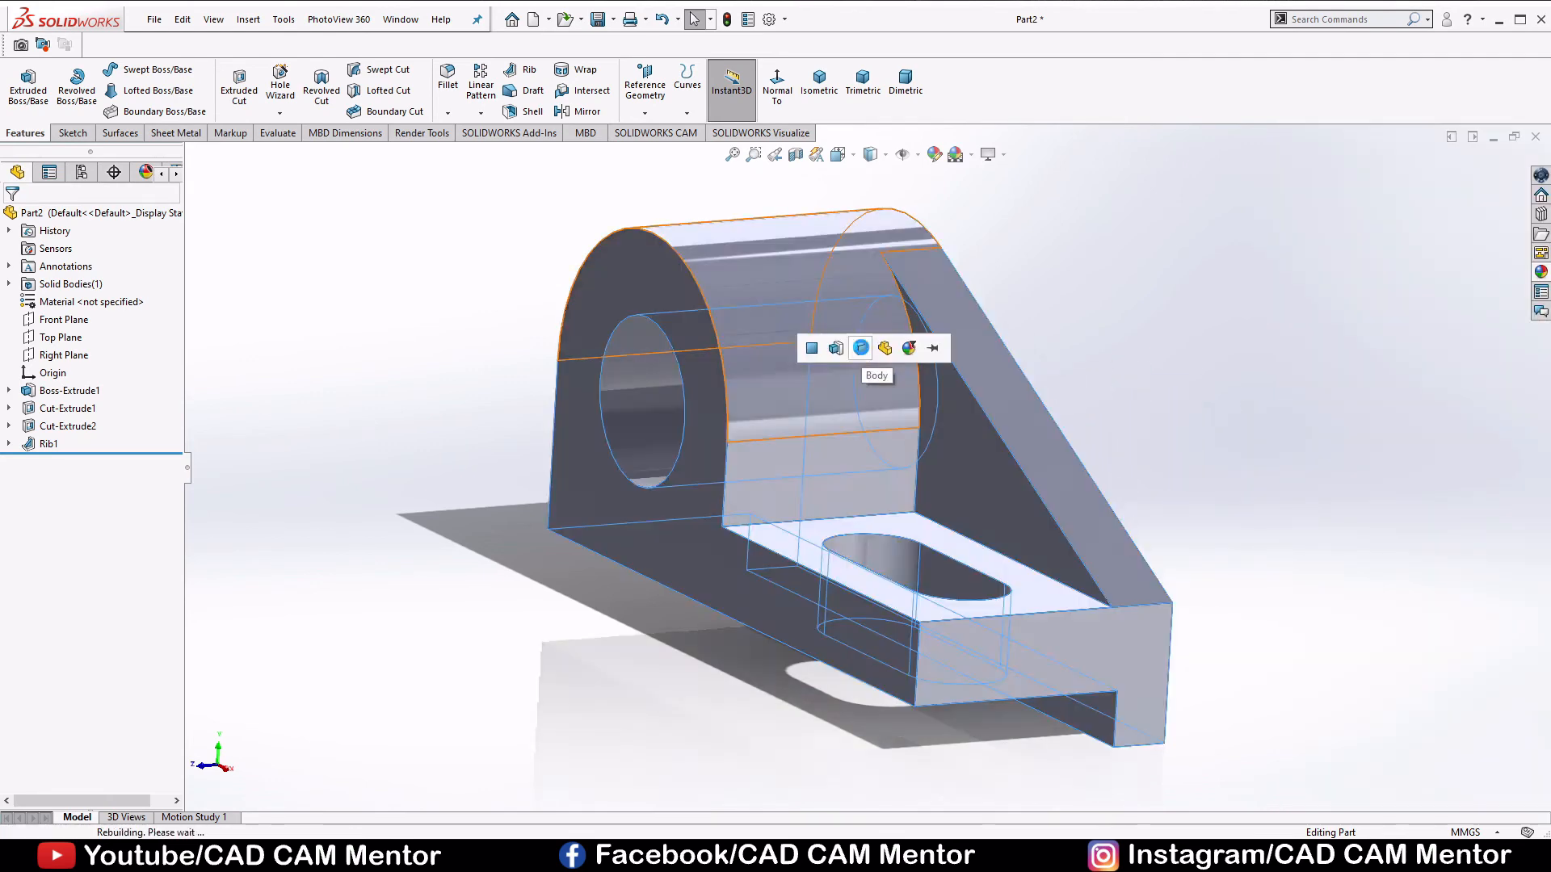
{"action": "left_click", "coordinate": [861, 349]}
{"action": "mouse_move", "coordinate": [1141, 341]}
{"action": "middle_mouse_down"}
{"action": "mouse_move", "coordinate": [1042, 370]}
{"action": "mouse_move", "coordinate": [1138, 363]}
{"action": "middle_mouse_up"}
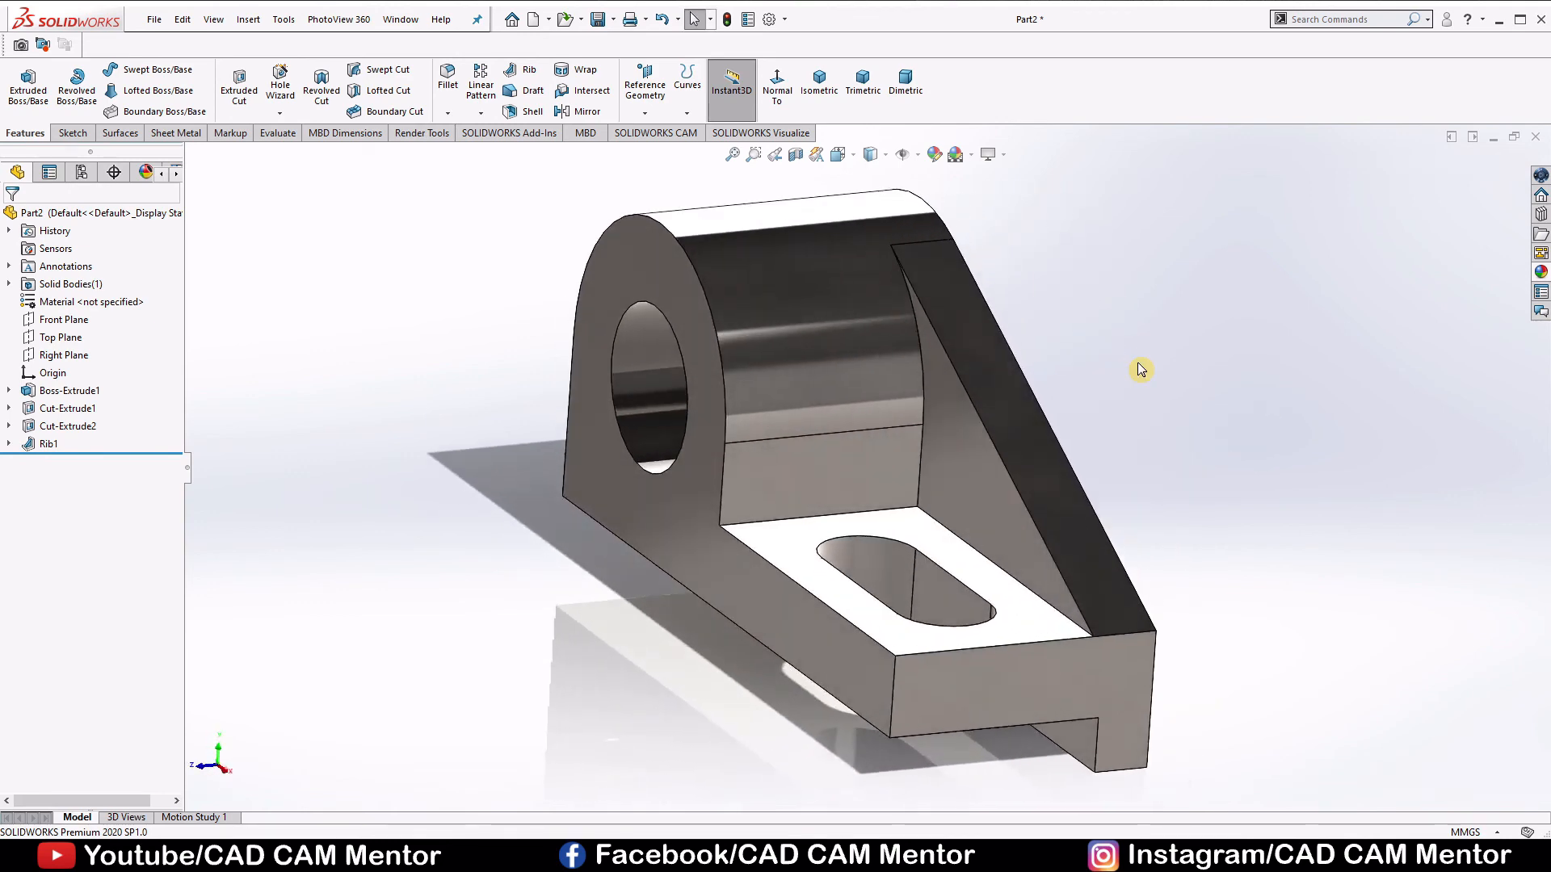
Change the display scene to Plain White
{"action": "left_click", "coordinate": [973, 156]}
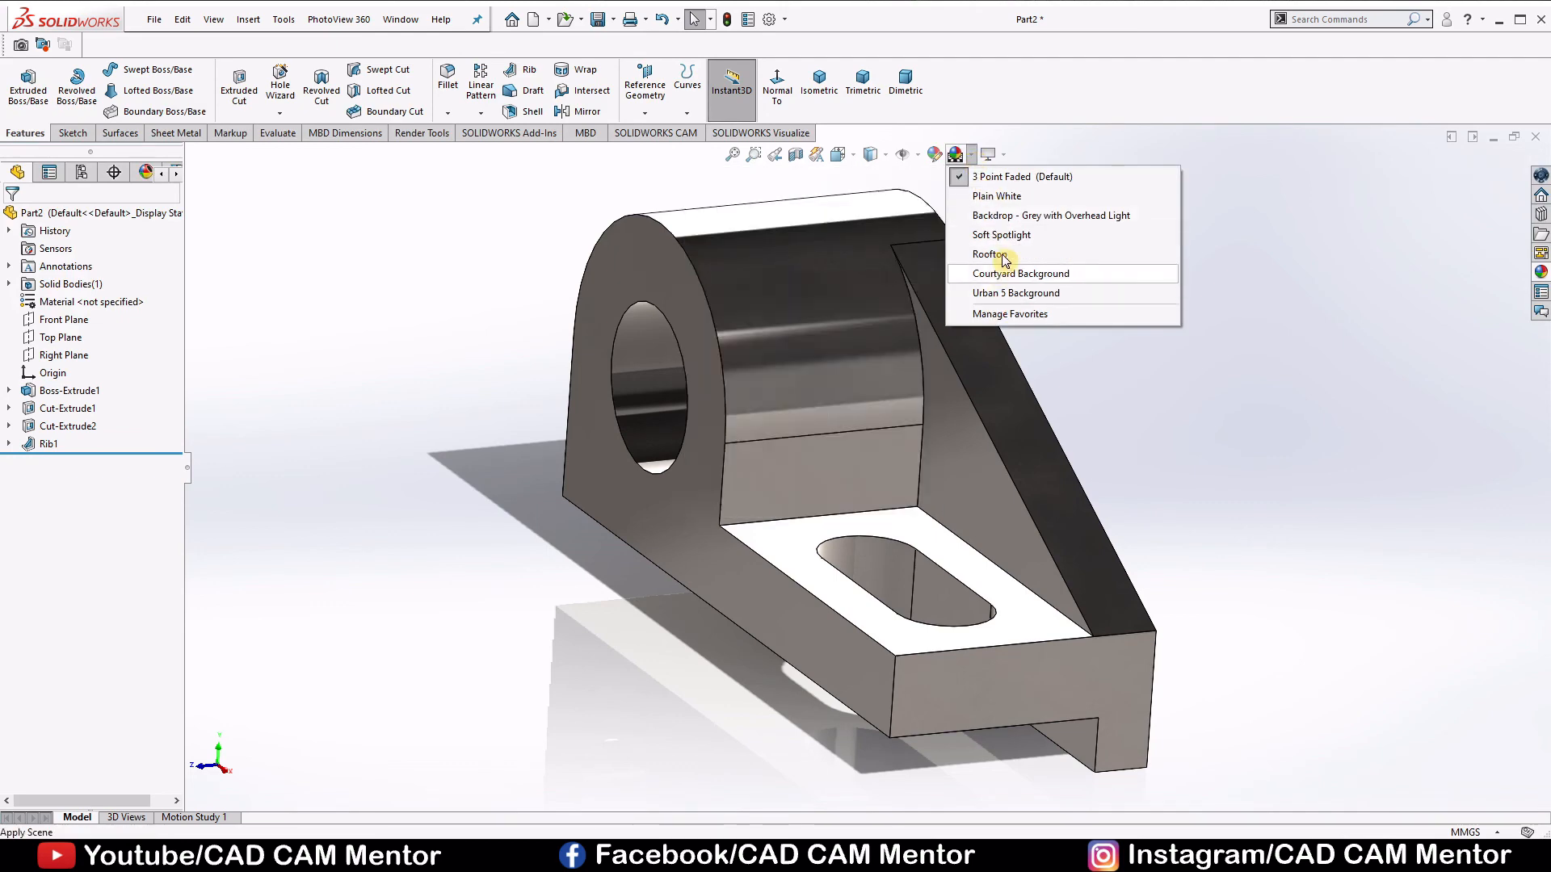
{"action": "left_click", "coordinate": [1010, 204]}
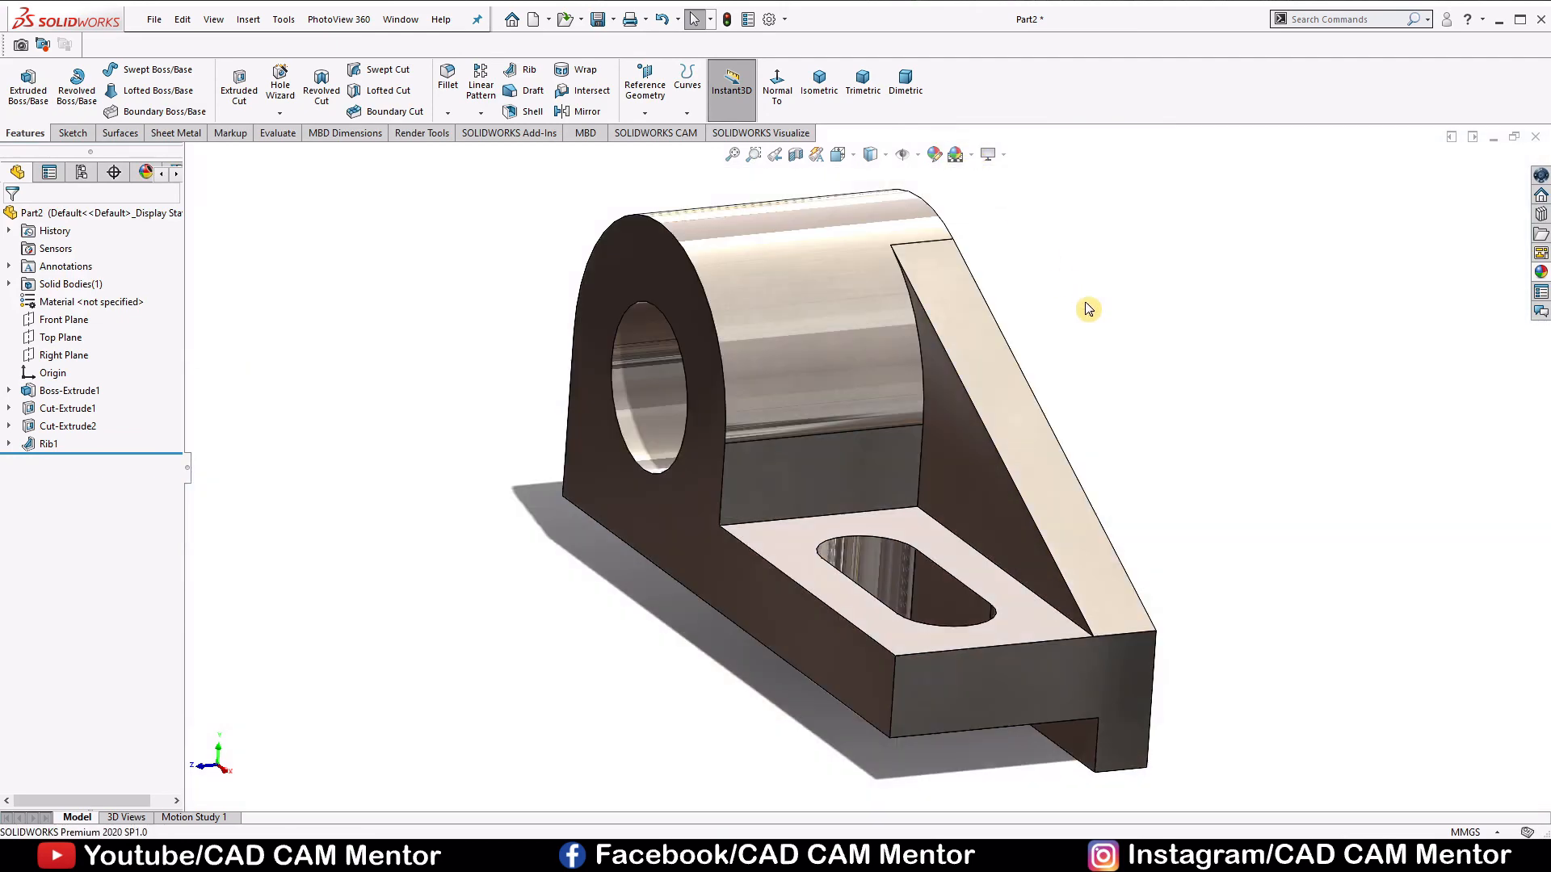
{"action": "mouse_move", "coordinate": [1118, 353]}
{"action": "middle_mouse_down"}
{"action": "mouse_move", "coordinate": [1088, 324]}
{"action": "mouse_move", "coordinate": [1117, 322]}
{"action": "middle_mouse_up"}
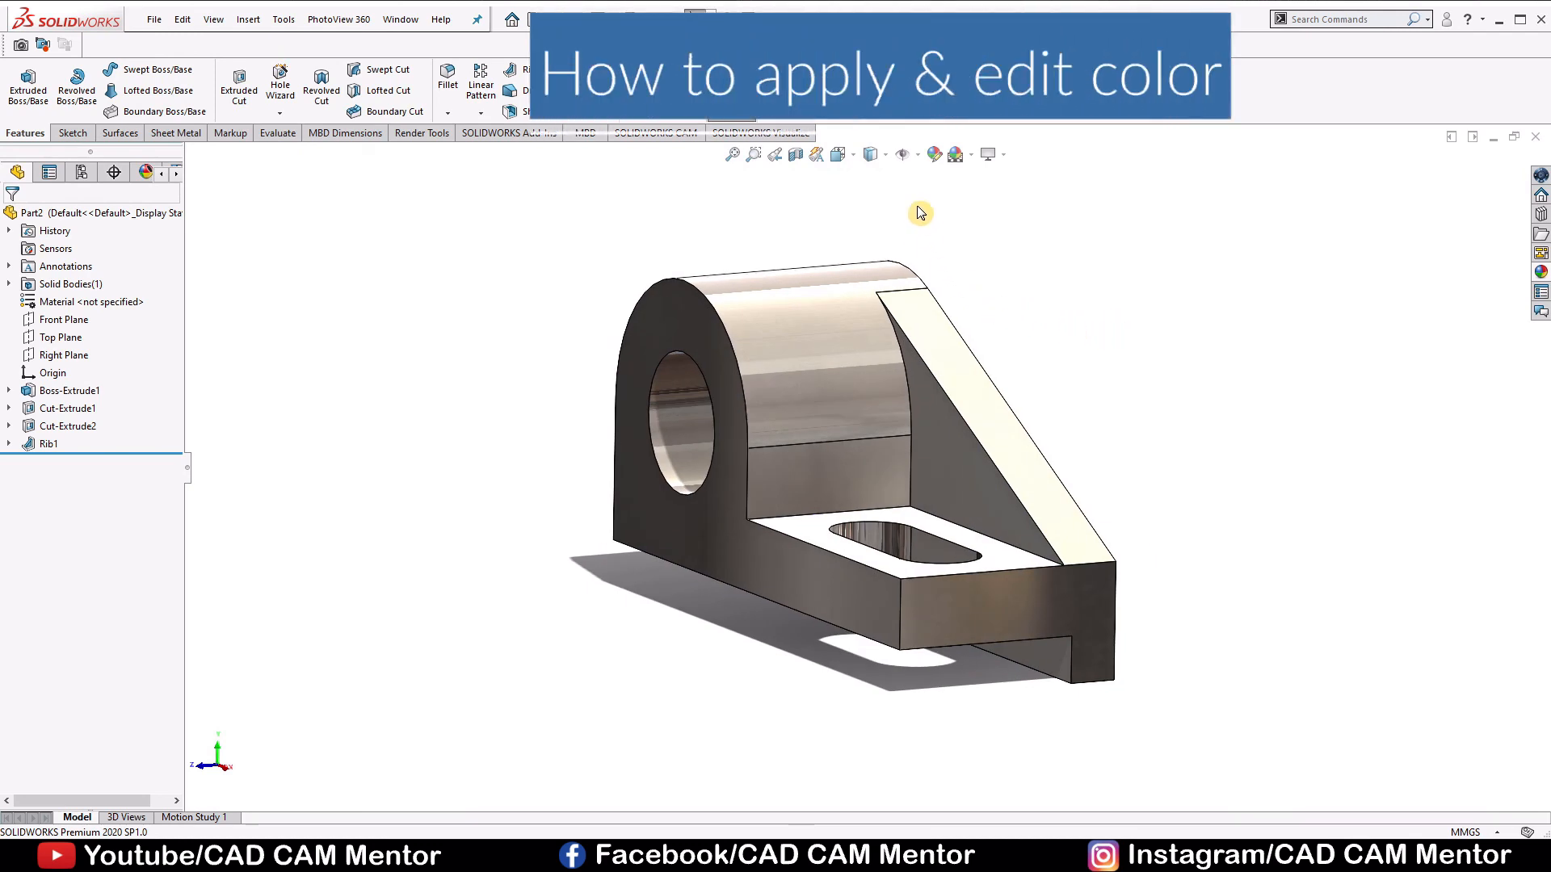
Edit the appearance and color the part and its solid body teal with RGB 0, 192, 192
{"action": "left_click", "coordinate": [915, 161]}
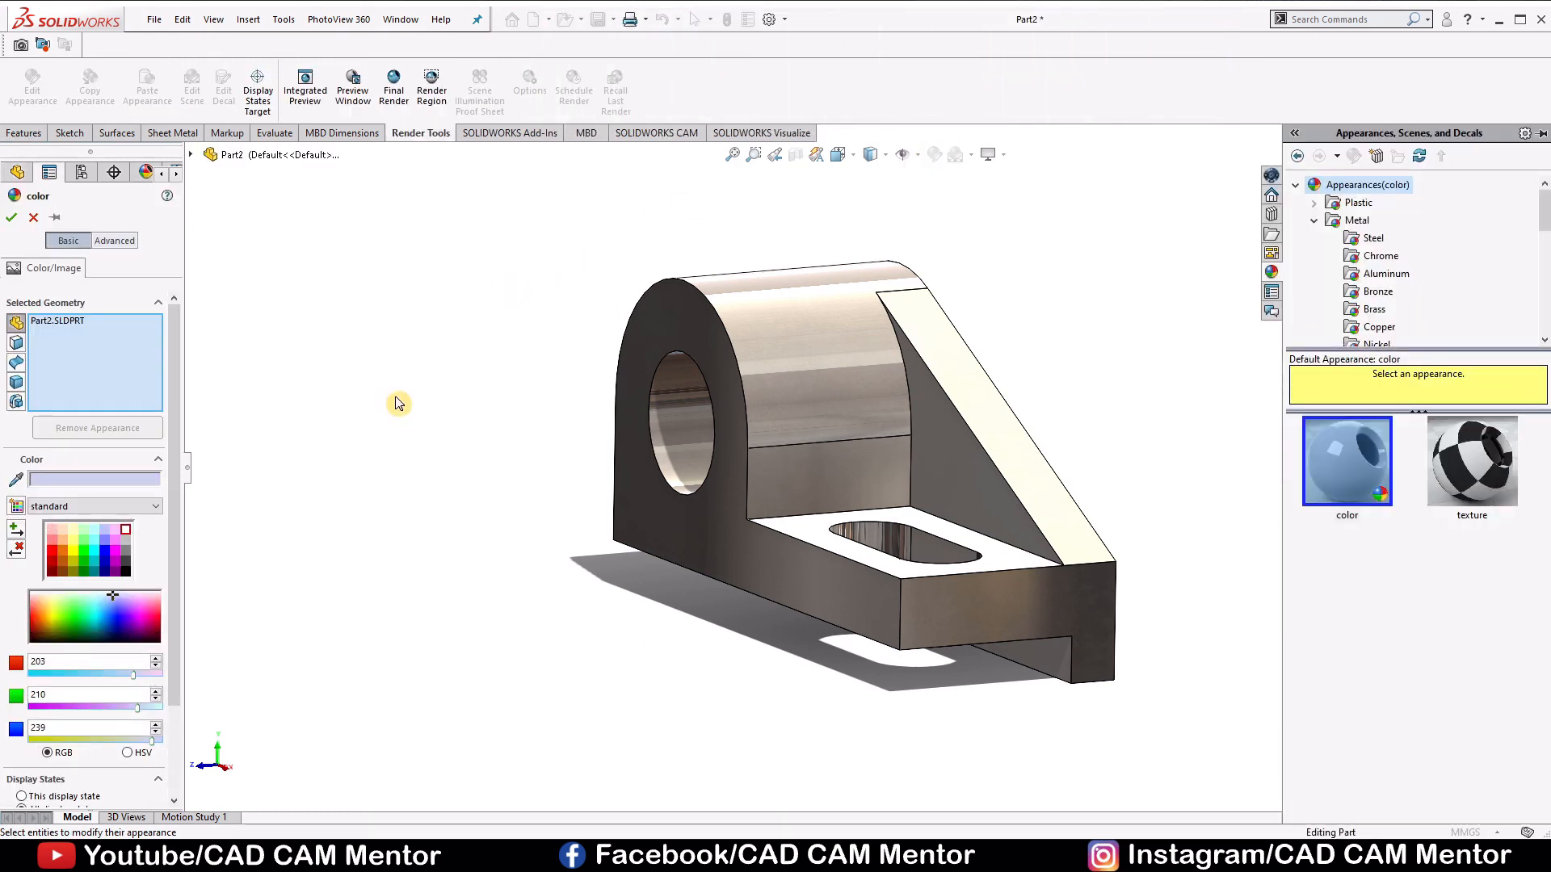
{"action": "left_click", "coordinate": [92, 561]}
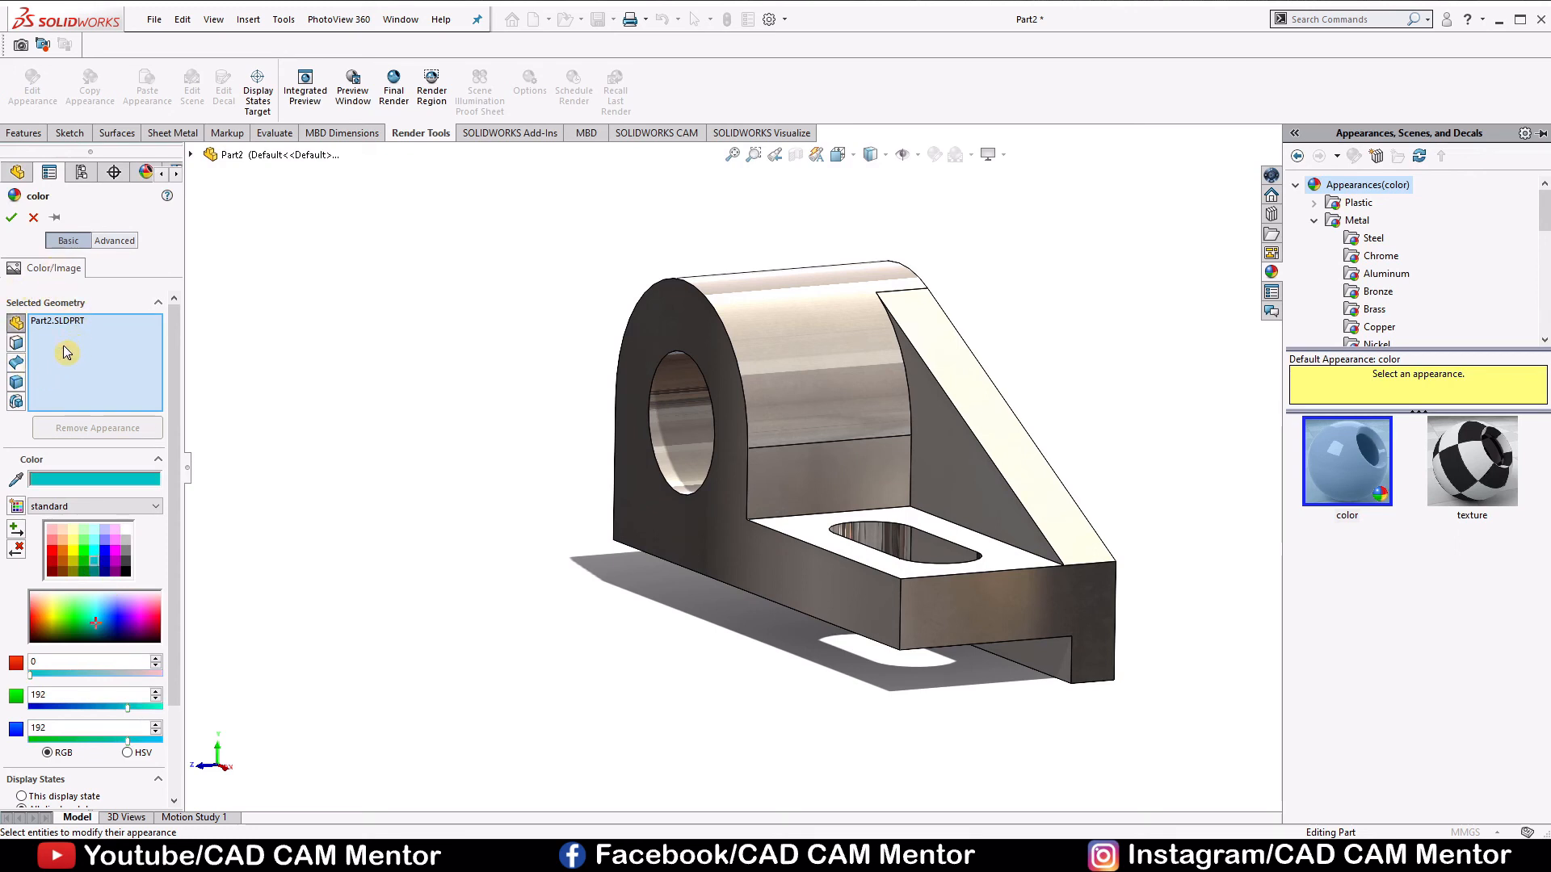
{"action": "left_click", "coordinate": [16, 384]}
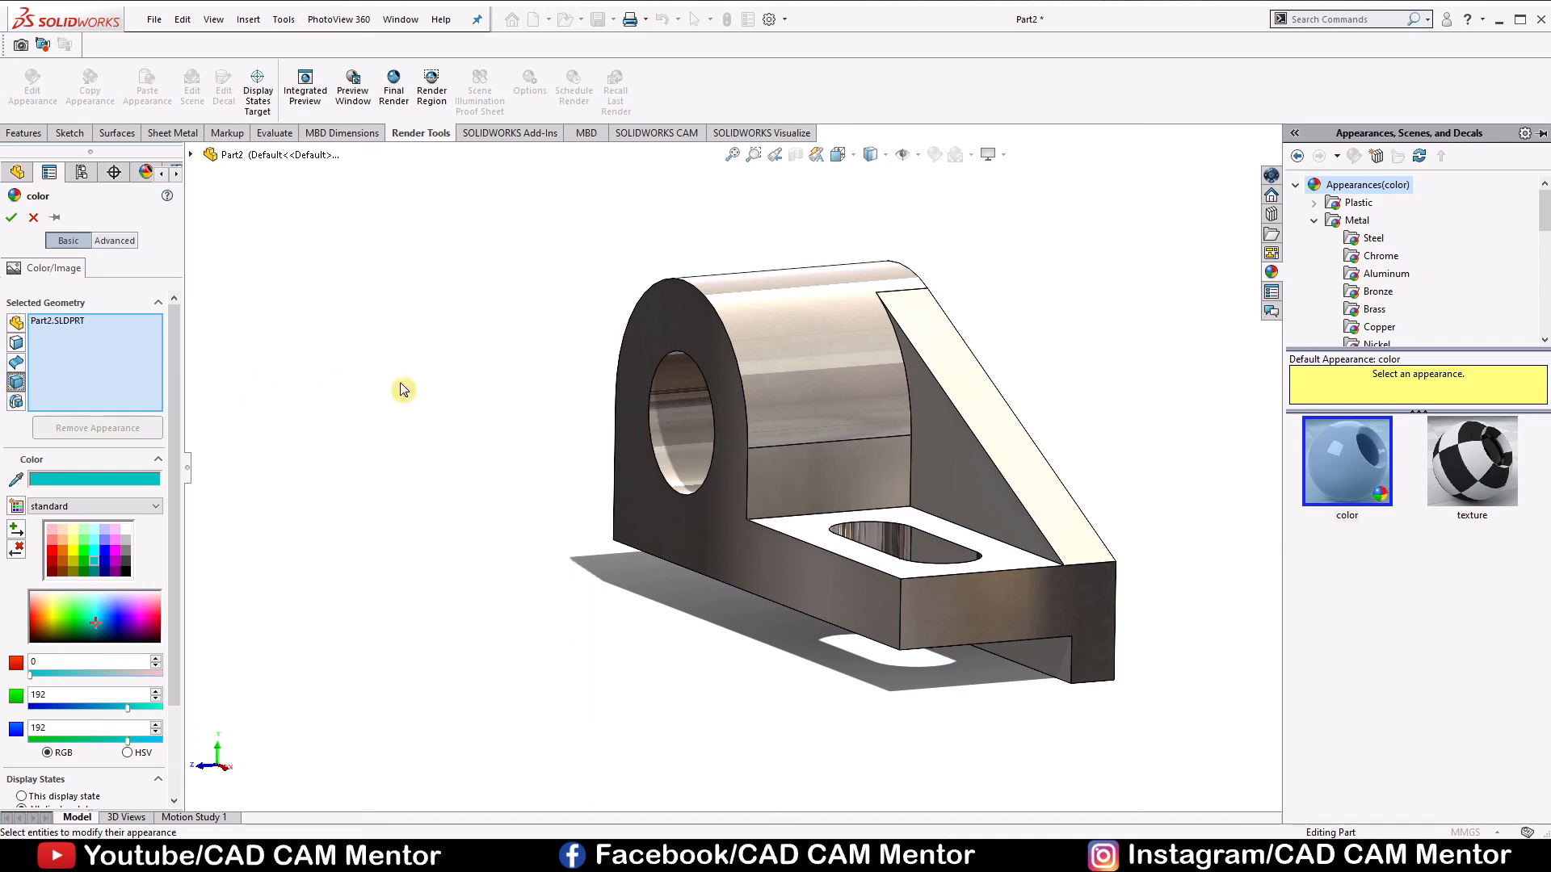
{"action": "left_click", "coordinate": [791, 330]}
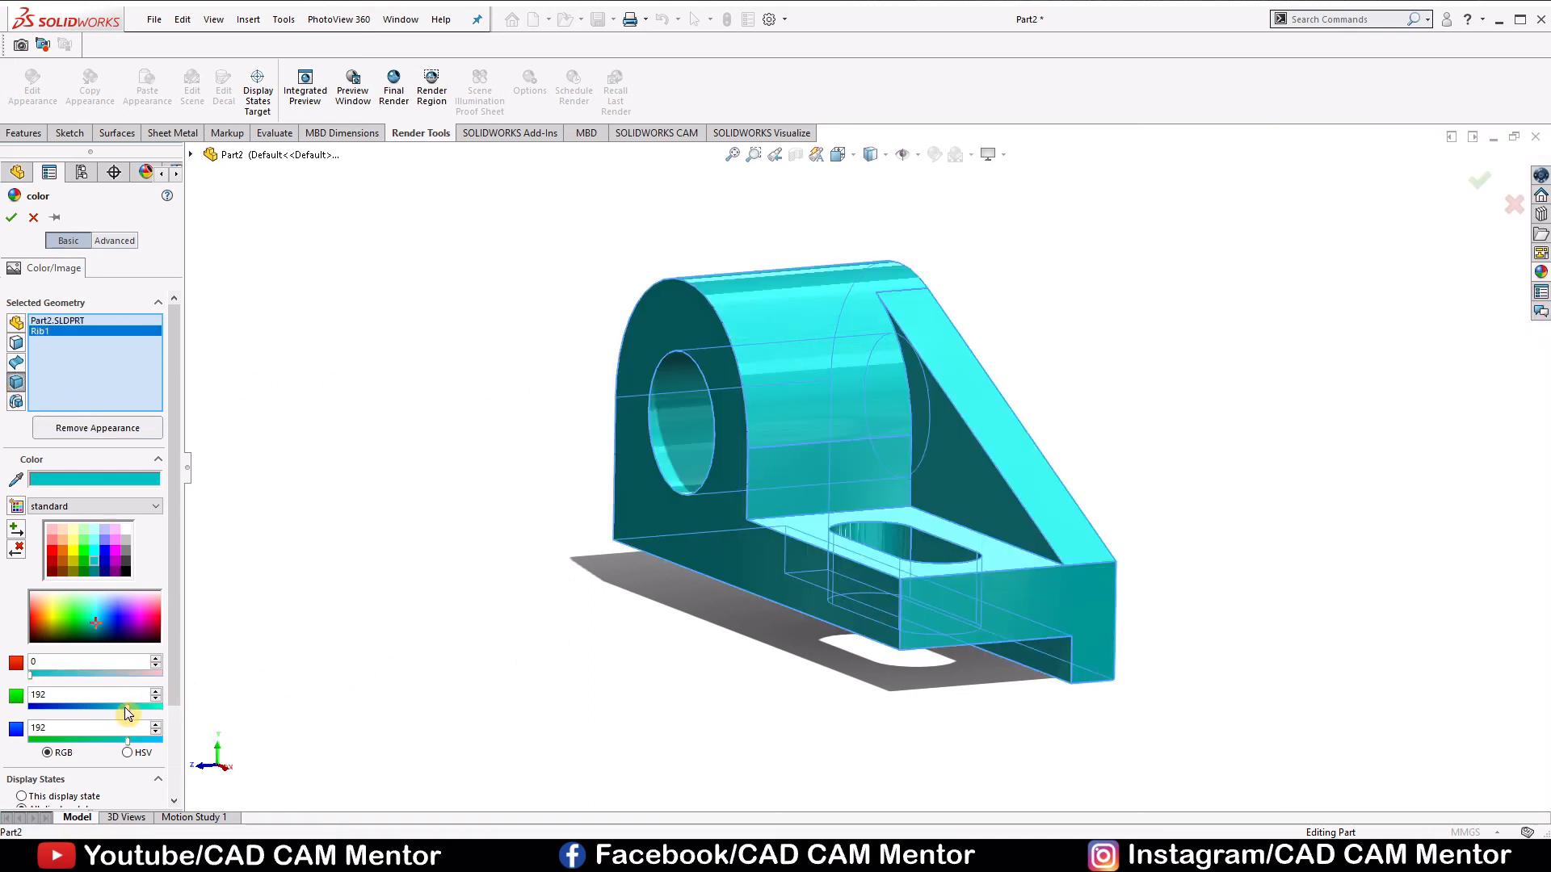
Set the green value of the bracket's color to 215 and accept the appearance edit
{"action": "mouse_move", "coordinate": [143, 715]}
{"action": "left_mouse_down"}
{"action": "mouse_move", "coordinate": [126, 715]}
{"action": "mouse_move", "coordinate": [141, 711]}
{"action": "left_mouse_up"}
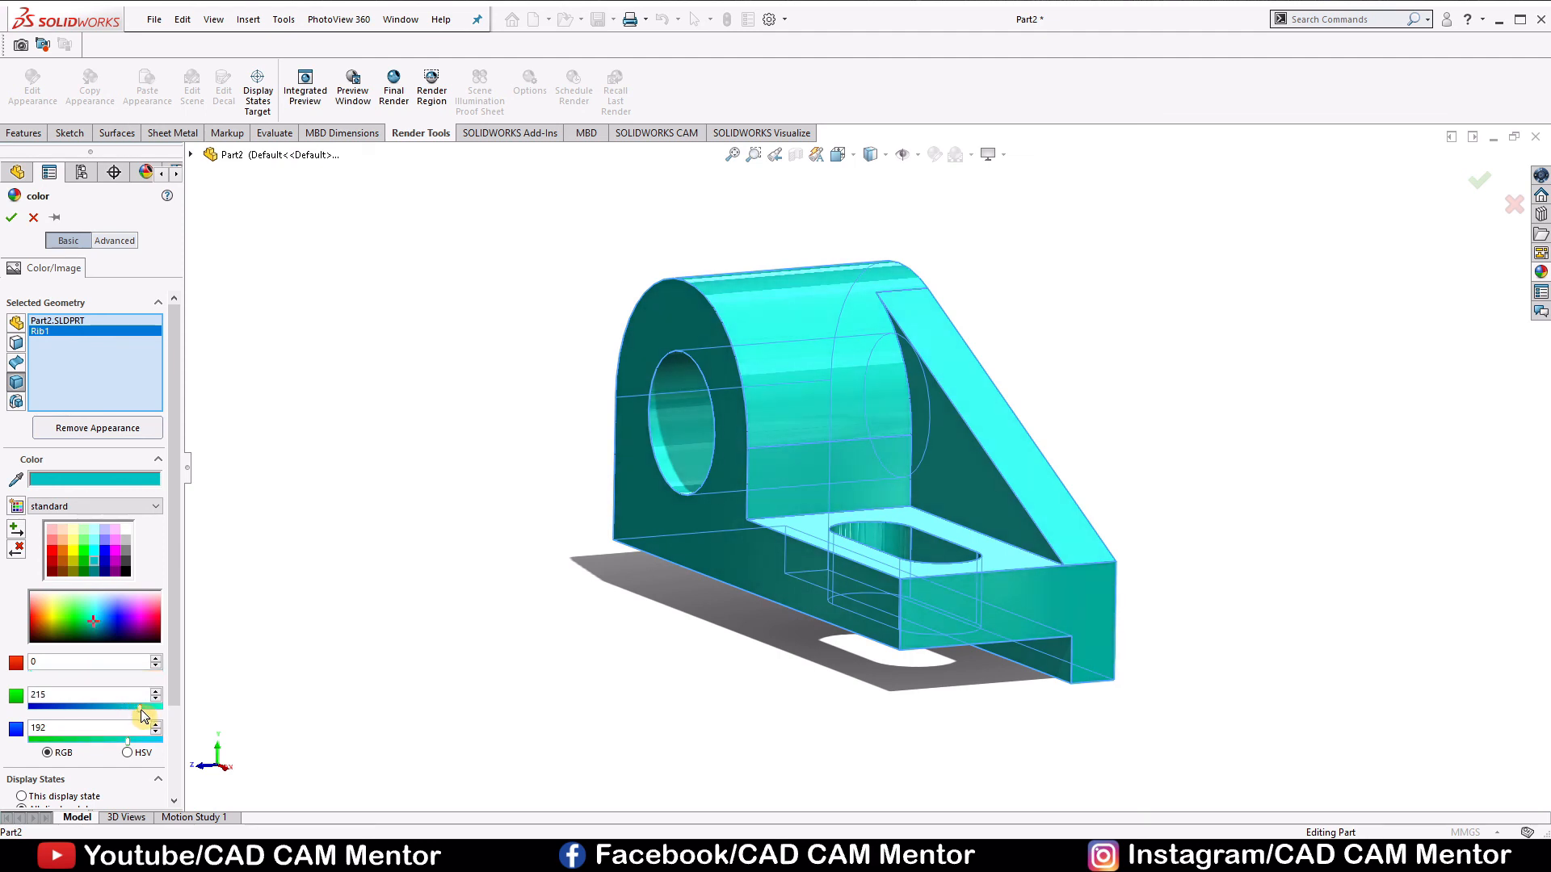
{"action": "left_click", "coordinate": [123, 480]}
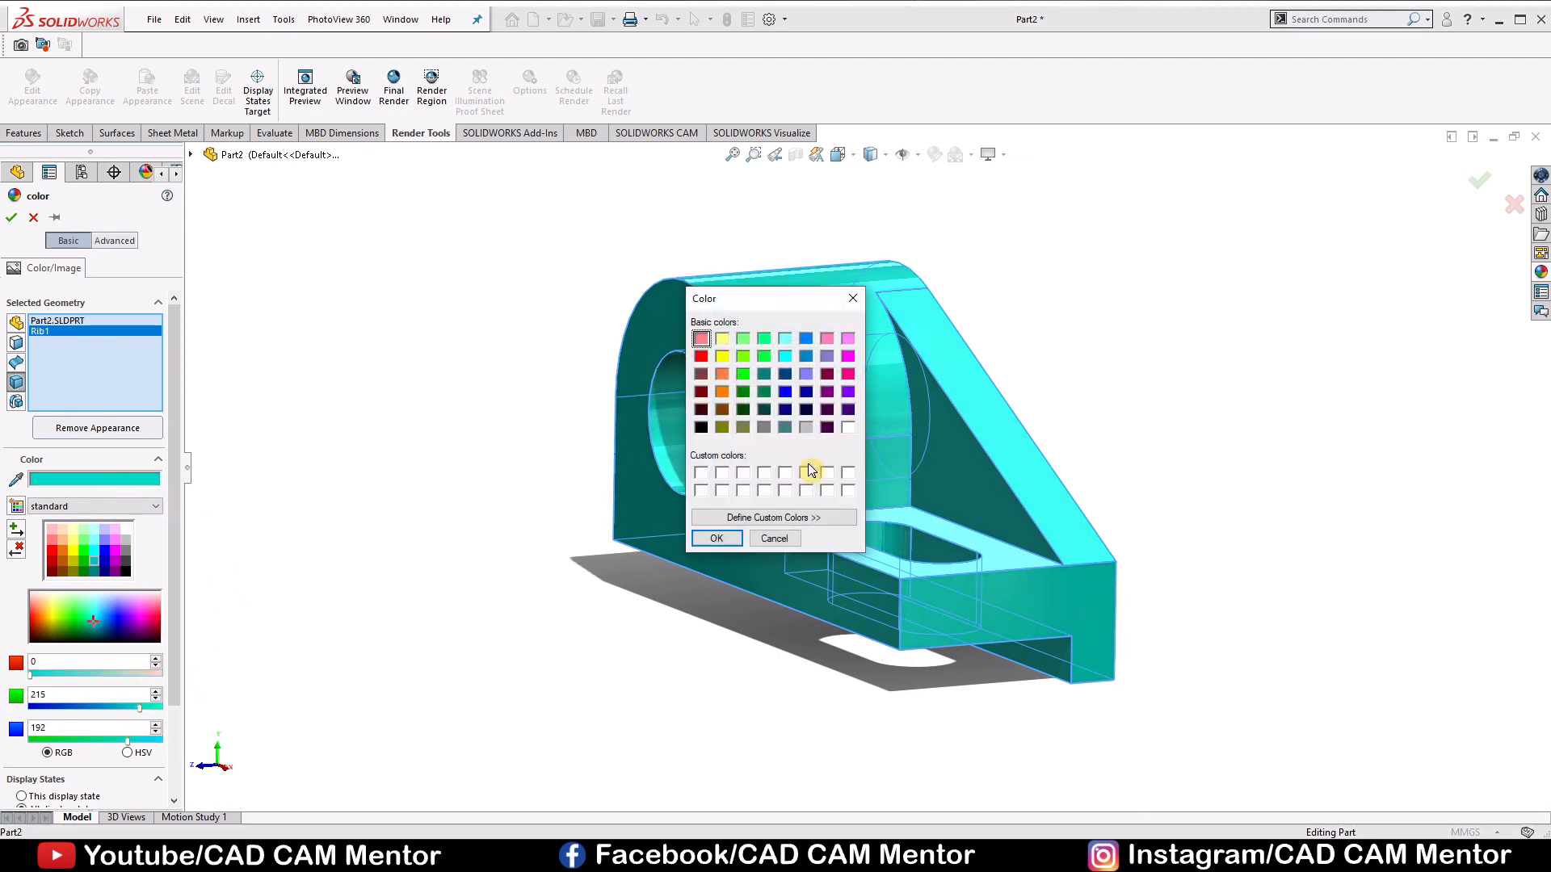
{"action": "left_click", "coordinate": [855, 301]}
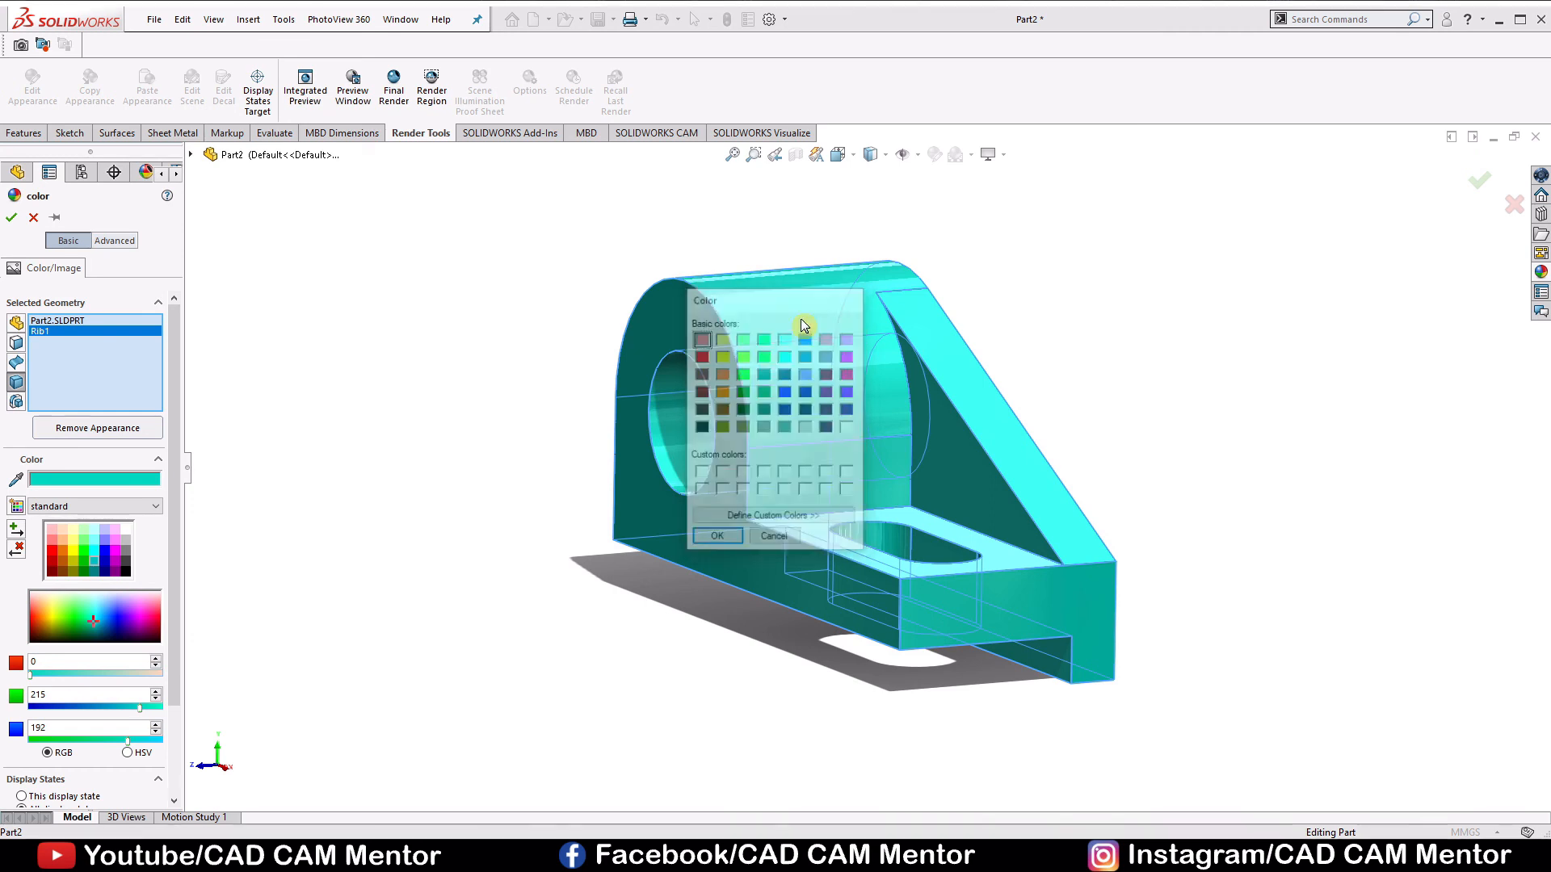
{"action": "left_click", "coordinate": [10, 219]}
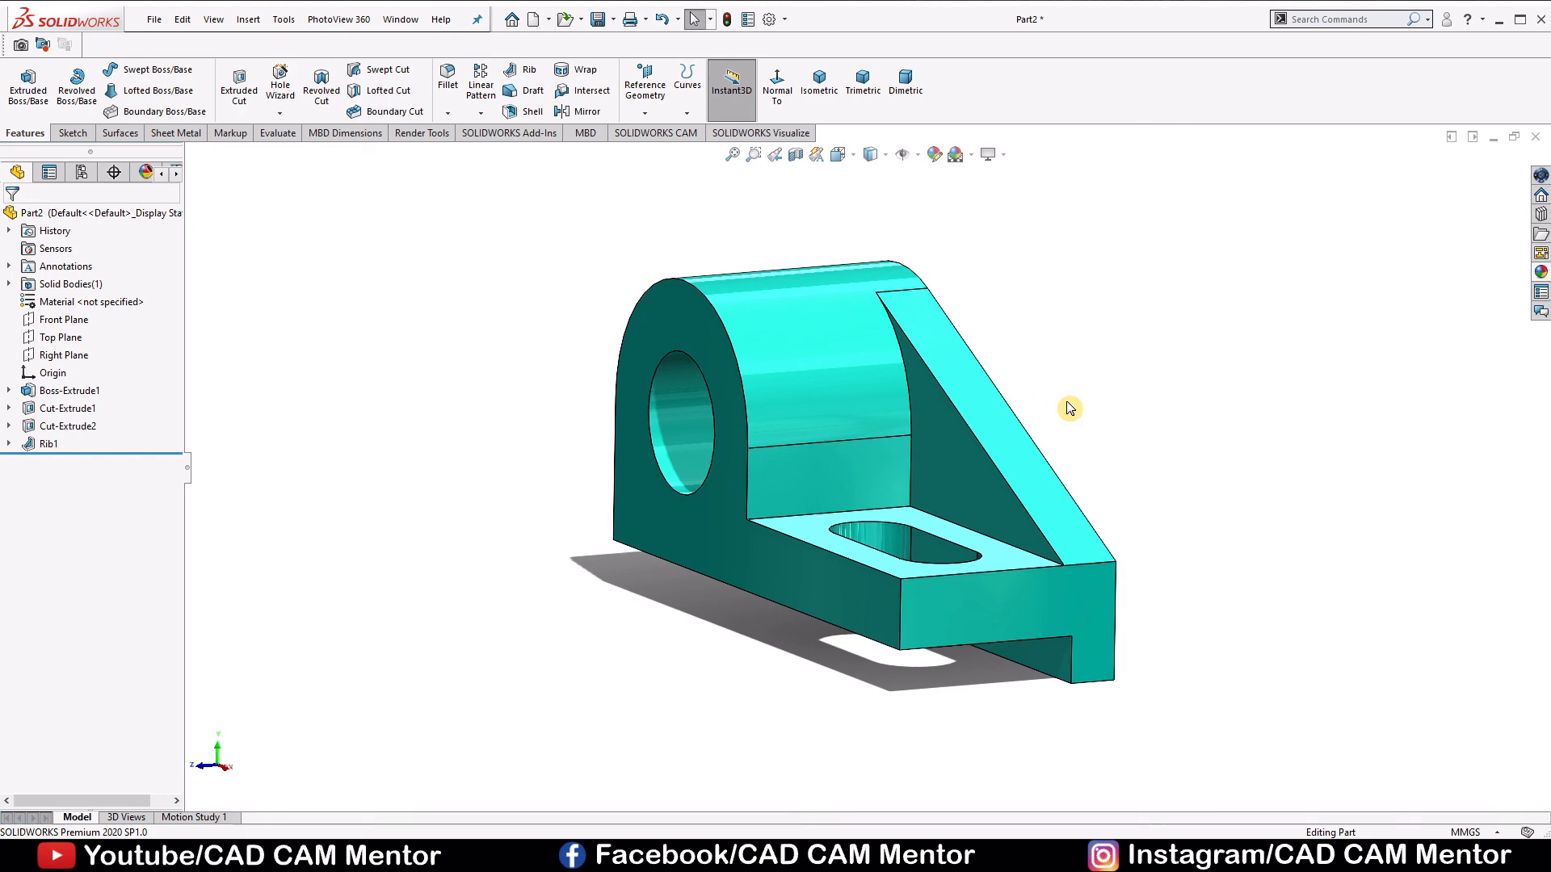
{"action": "middle_click_drag", "start_coordinate": [1106, 453], "coordinate": [1034, 453]}
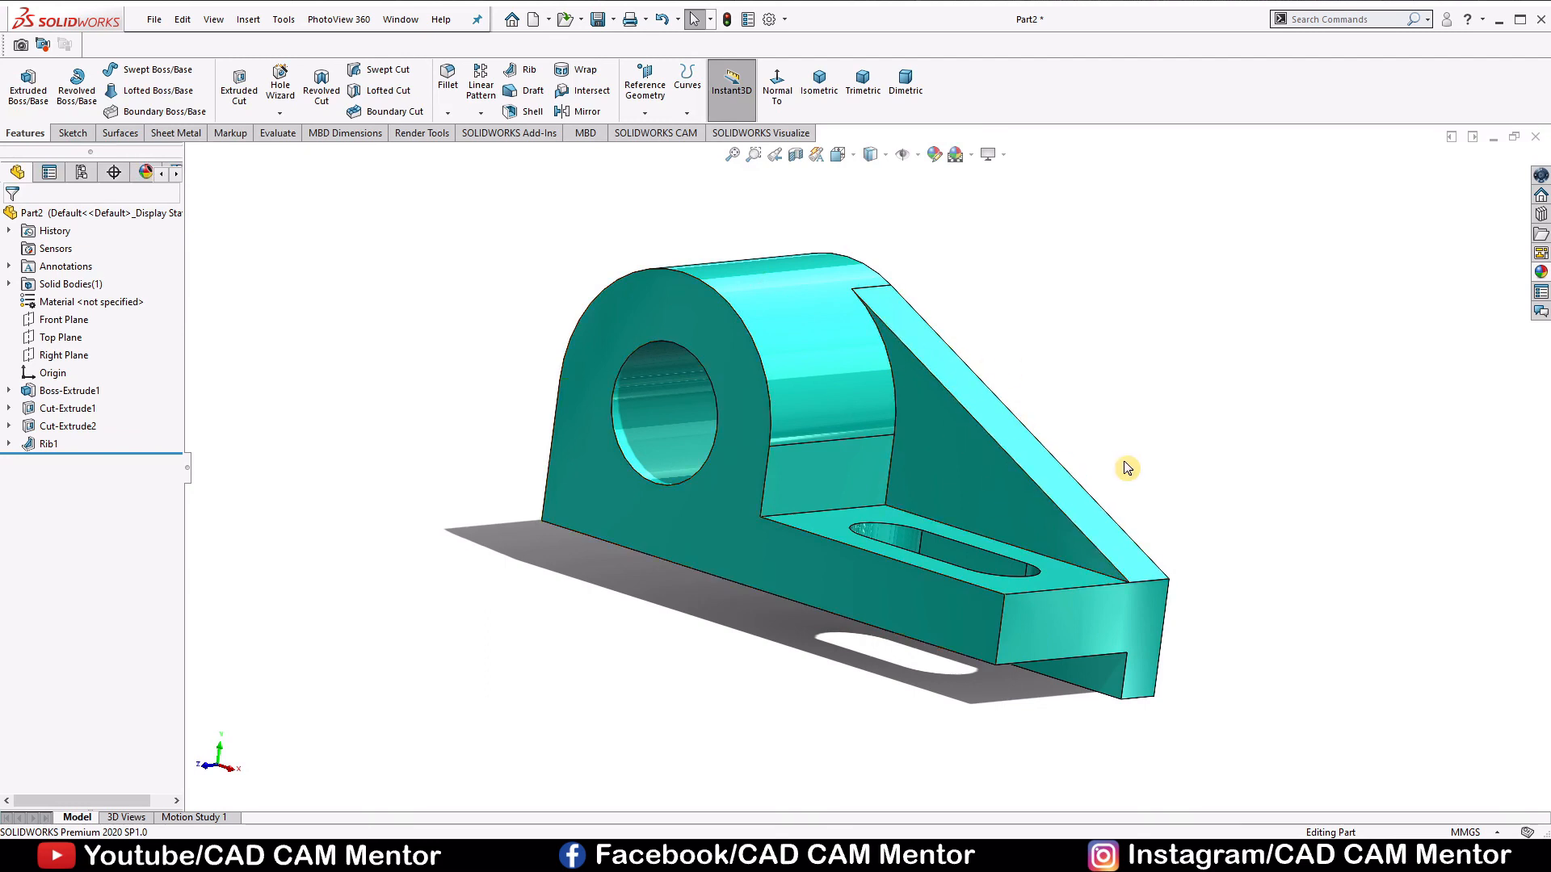
{"action": "middle_click_drag", "start_coordinate": [1187, 477], "coordinate": [1153, 490]}
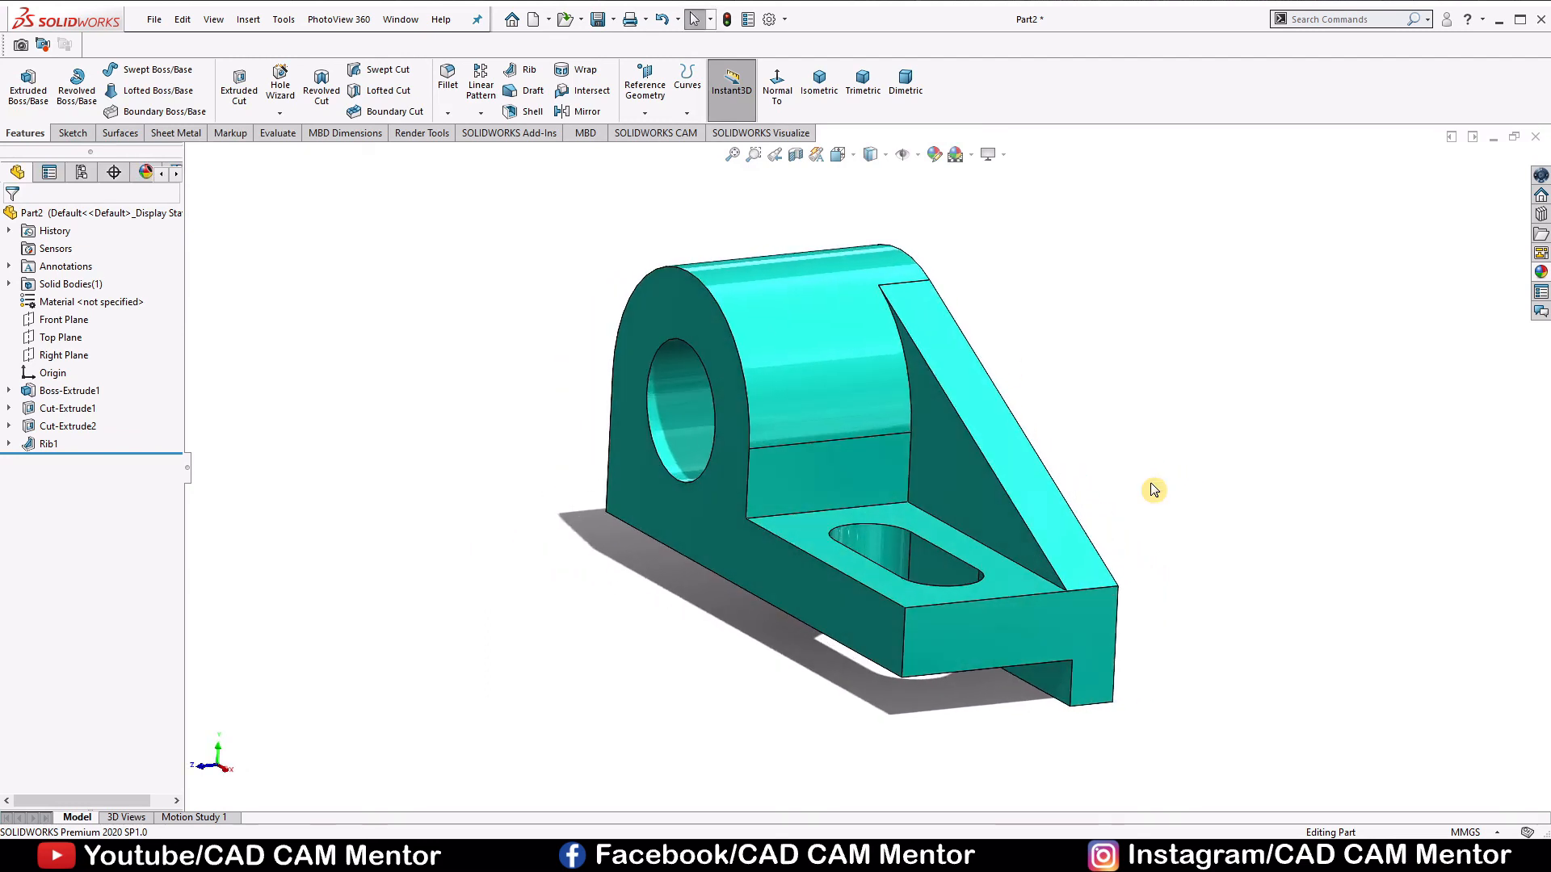